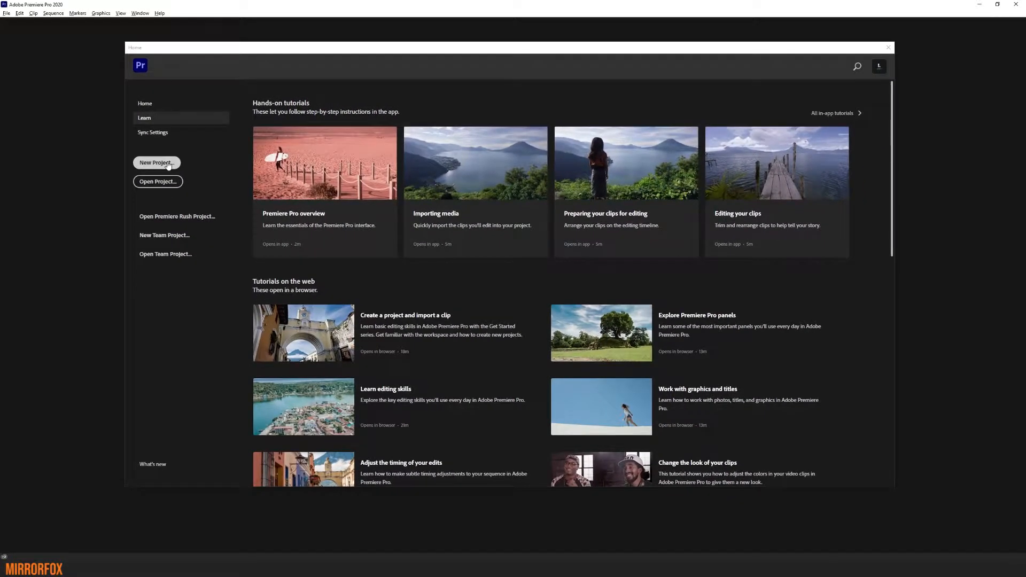
- Start a new project and name it "Basic Edit"
click(168, 164)
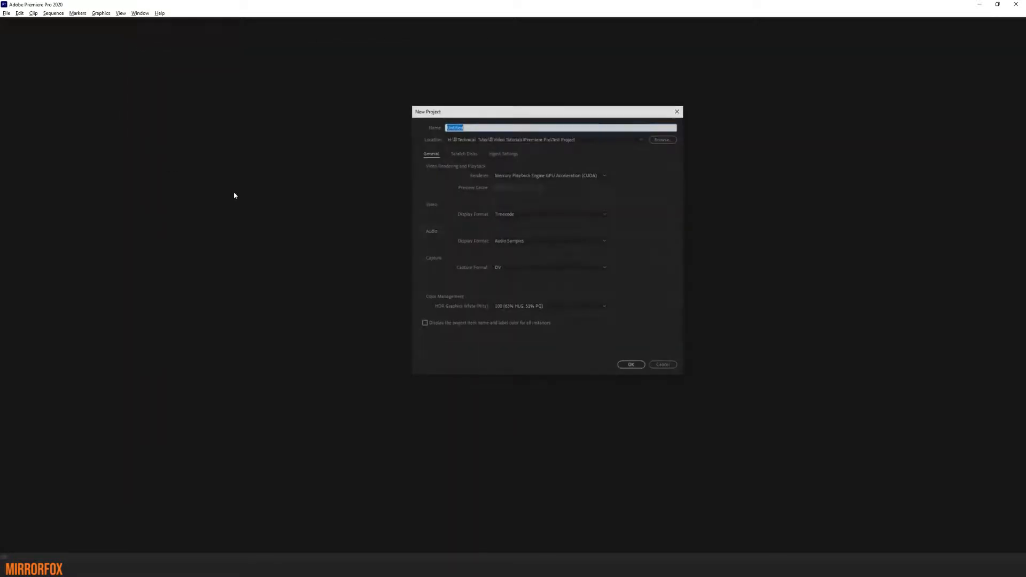
drag(463, 106, 449, 115)
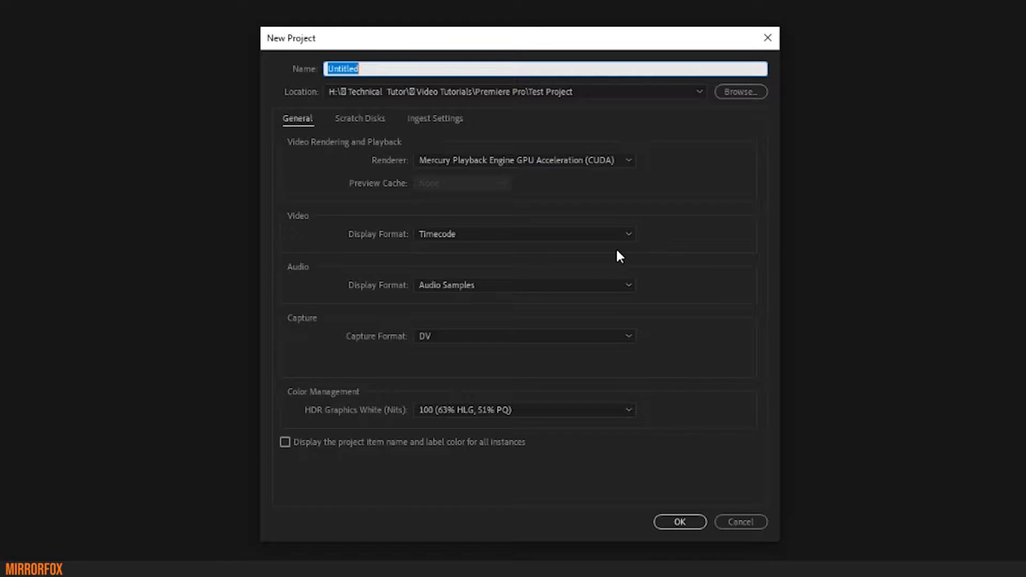
drag(474, 46, 450, 54)
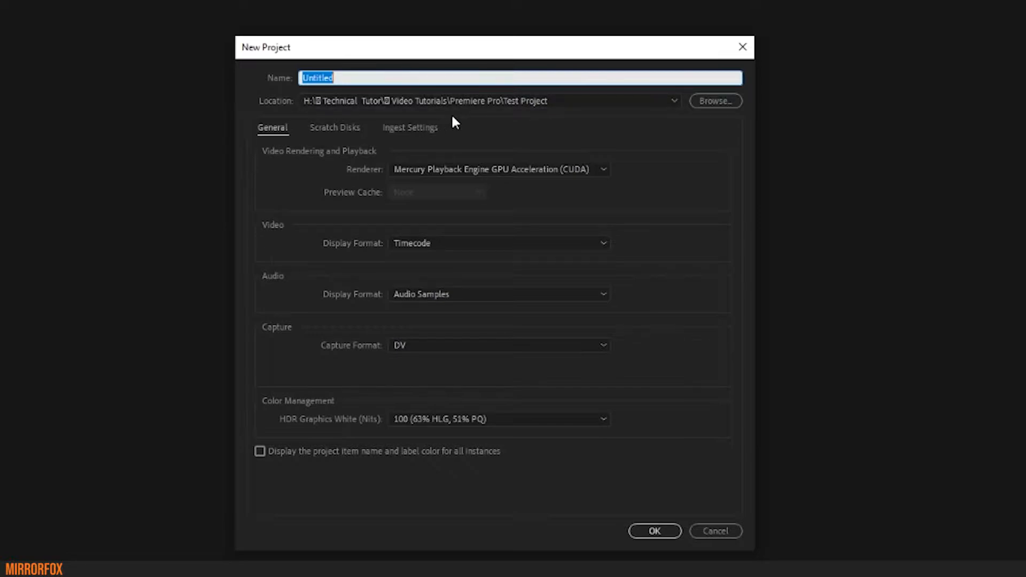
text(Basic Edit)
click(284, 110)
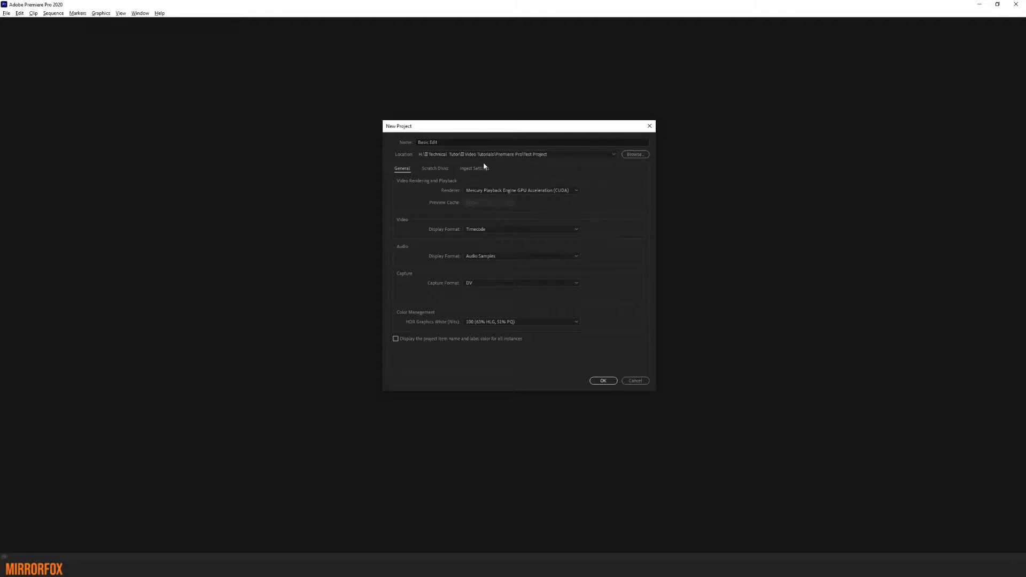
- Create a "Basic Edit" folder inside the Premiere Pro tutorials folder and choose it as the project location
click(642, 156)
drag(644, 136, 458, 108)
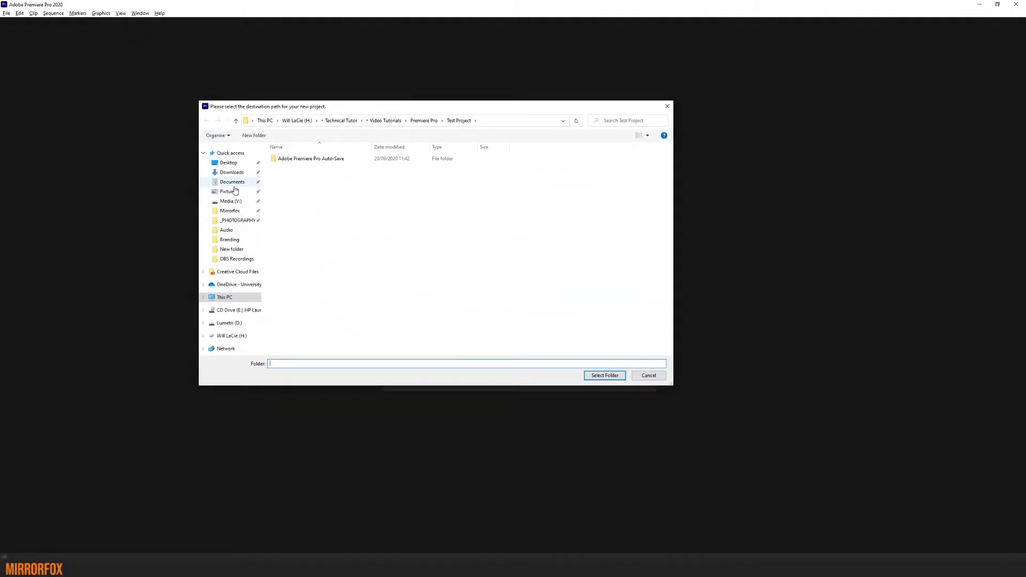
click(228, 300)
click(398, 122)
double_click(289, 159)
click(259, 137)
text(Ba)
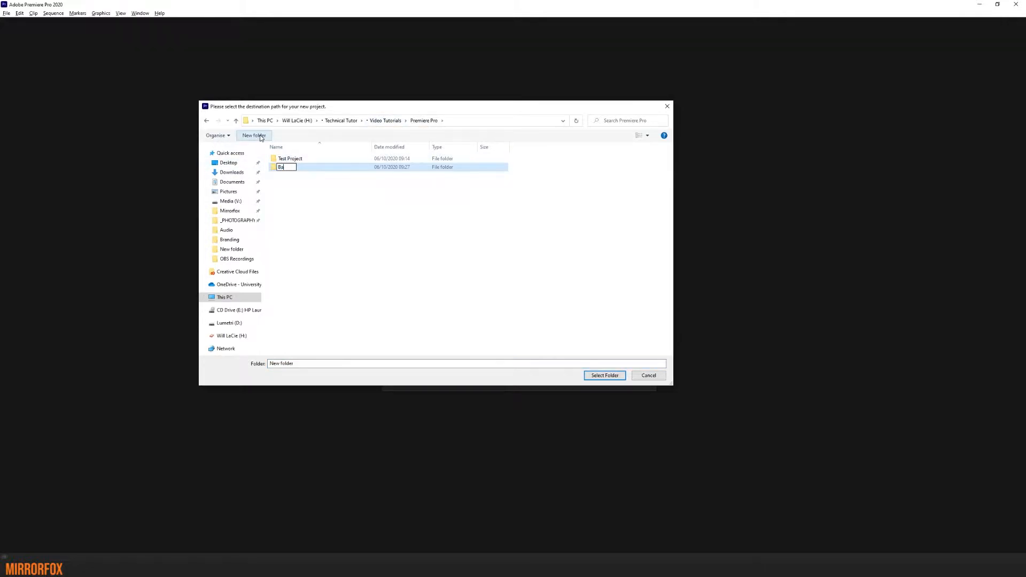
text(sic Edit)
key(Return)
double_click(278, 168)
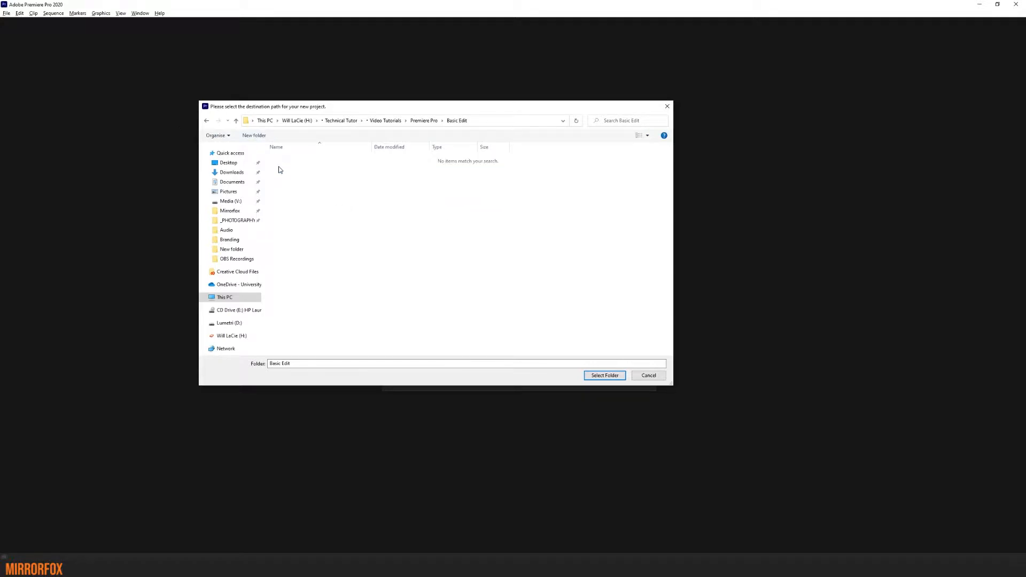
click(603, 375)
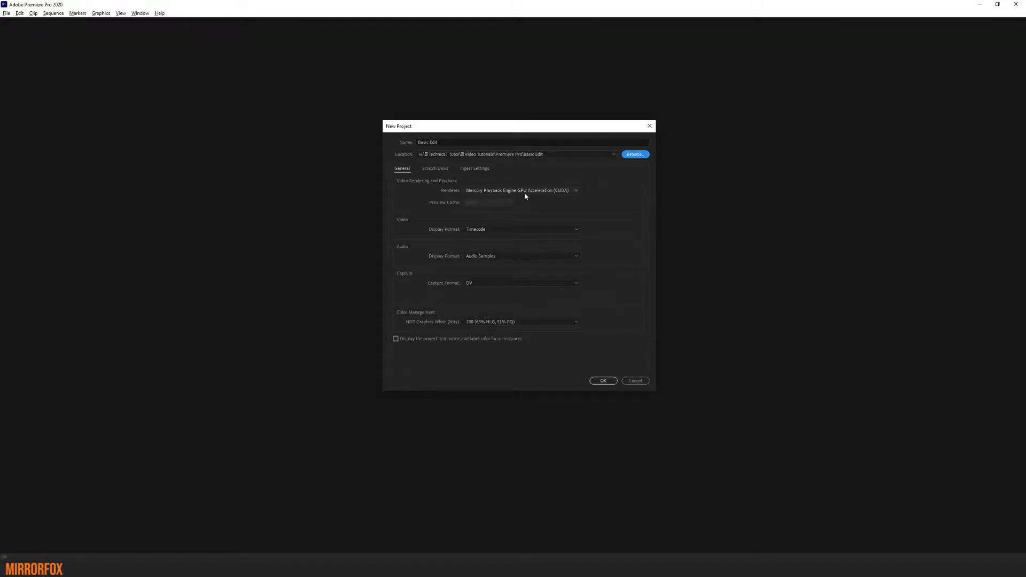
- Use Mercury Playback Engine GPU Acceleration (CUDA) as the renderer, check the scratch disk locations, and create the project
click(540, 190)
click(556, 201)
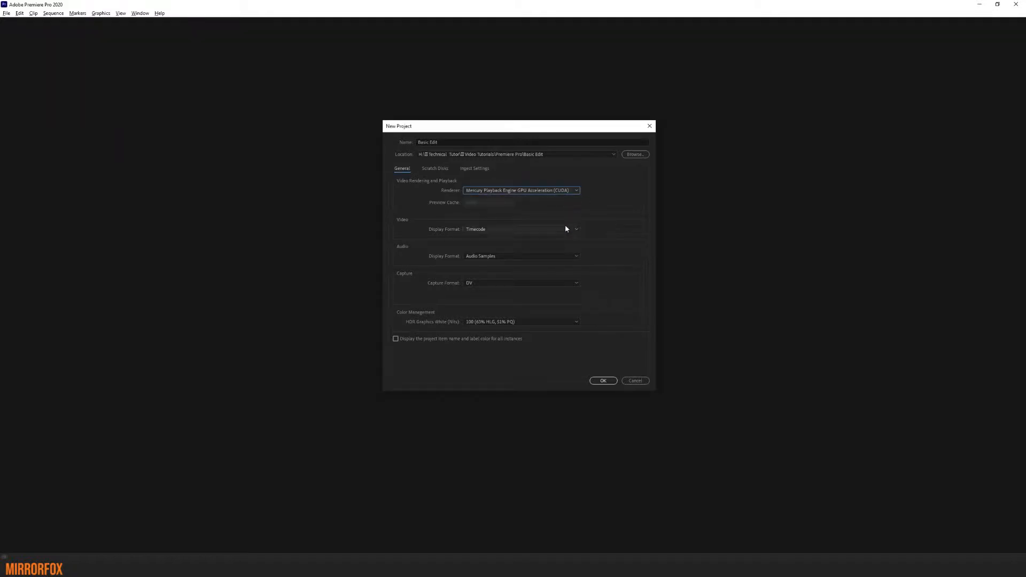
click(435, 169)
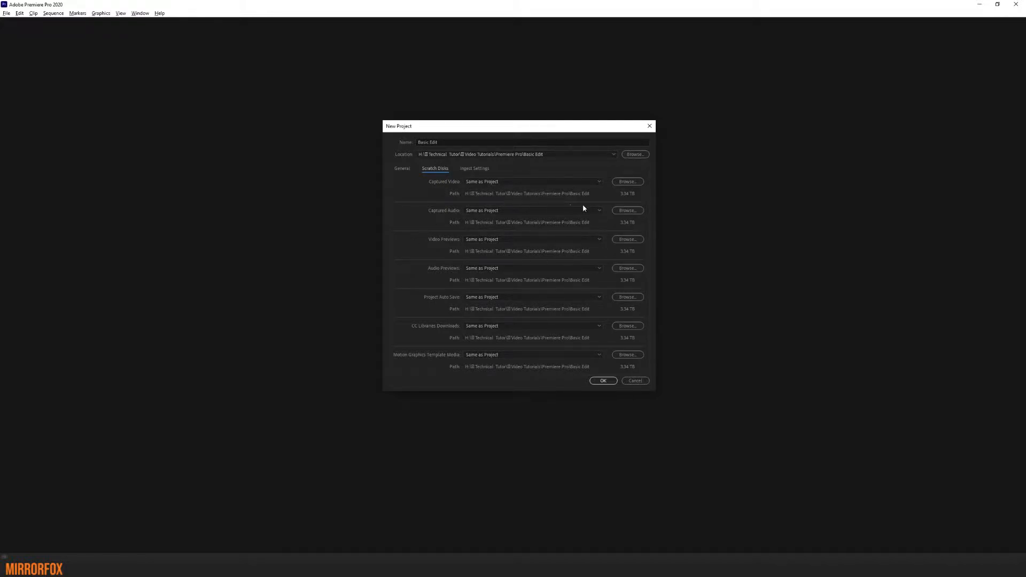
click(401, 168)
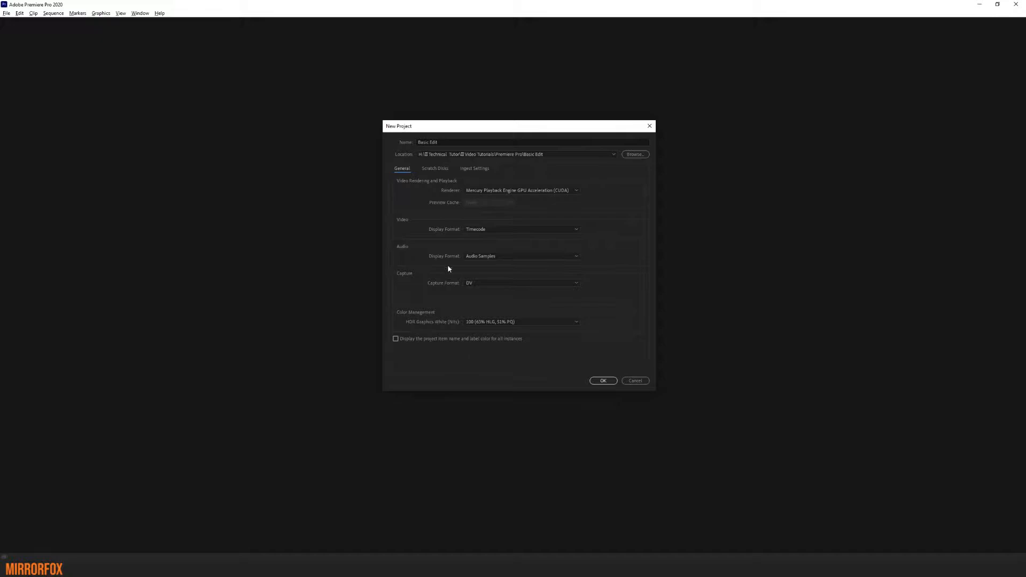
click(604, 381)
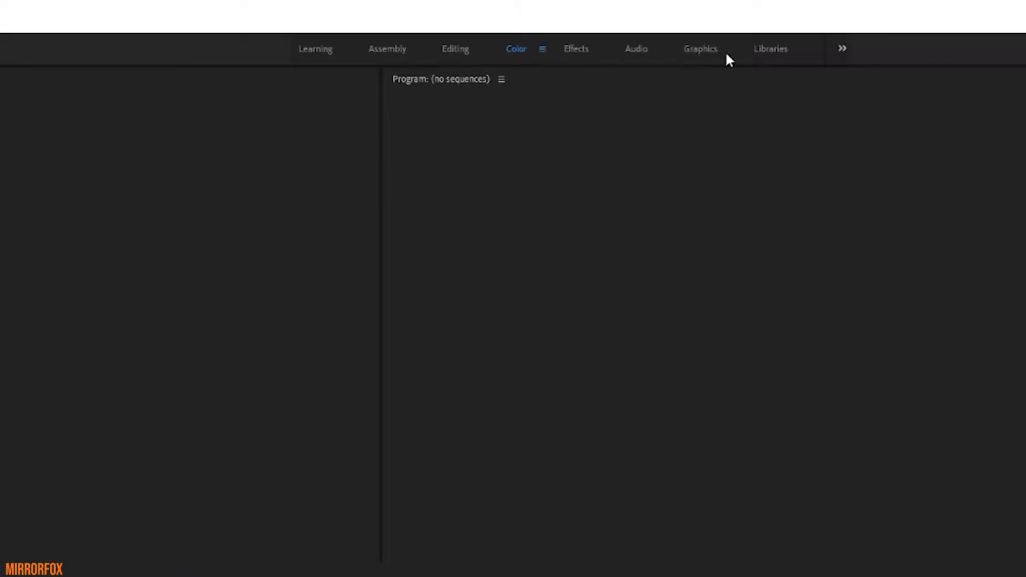
- Preview the Effects and Graphics workspaces and switch to the Editing workspace
click(571, 48)
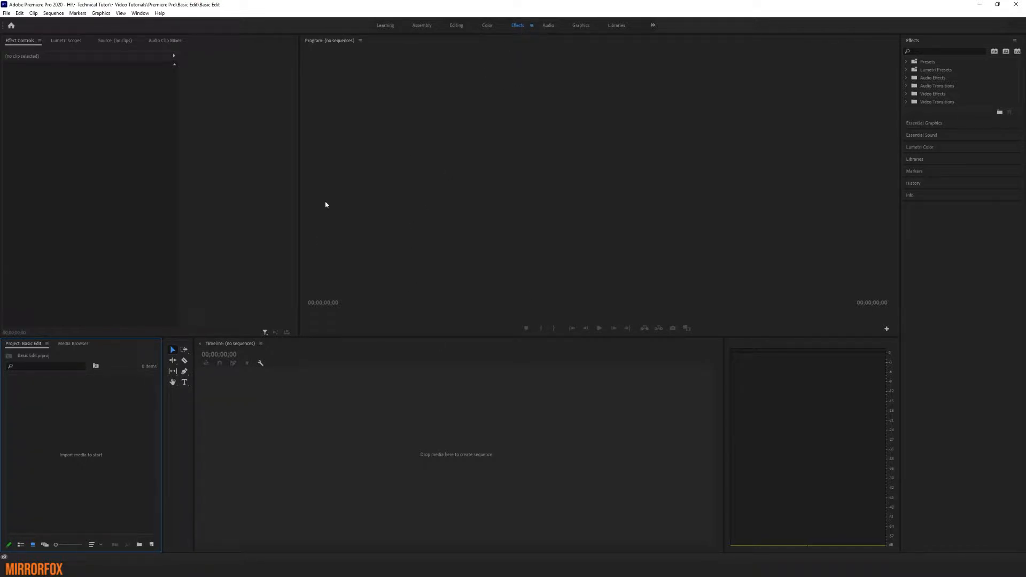
click(579, 26)
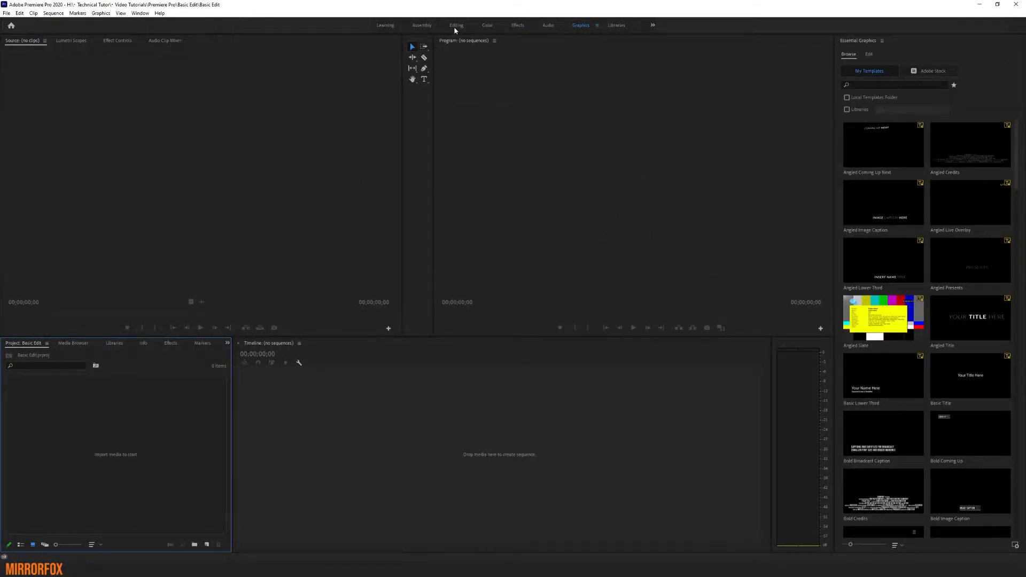
click(139, 14)
mouse_move(151, 26)
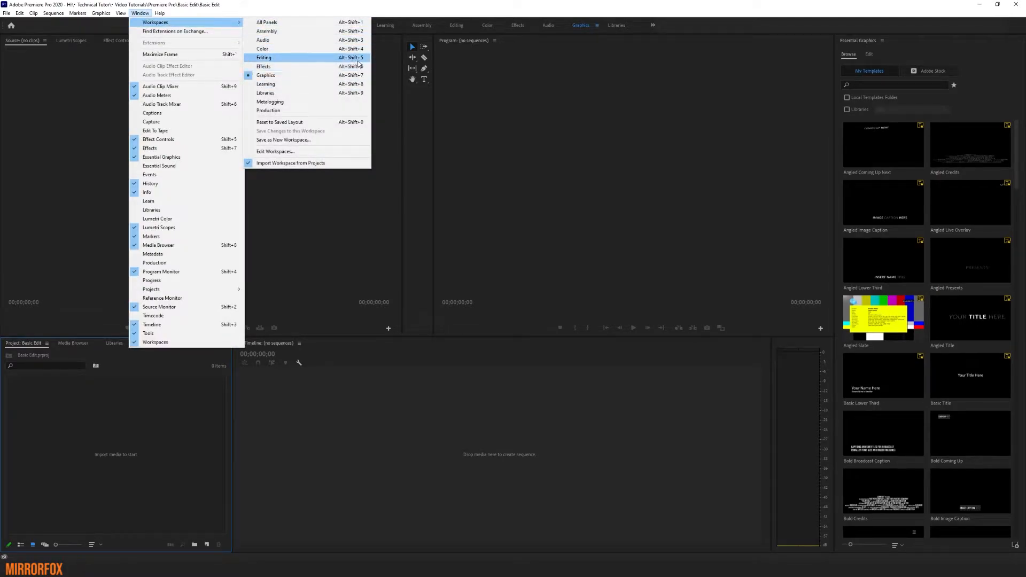
click(331, 57)
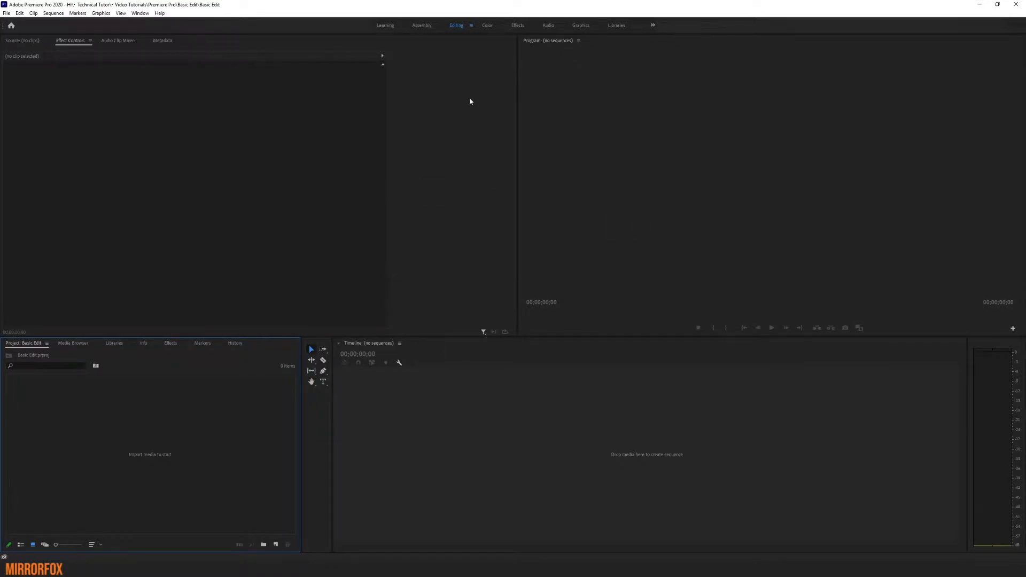
- Reset the Editing workspace to its saved layout
click(140, 14)
mouse_move(155, 22)
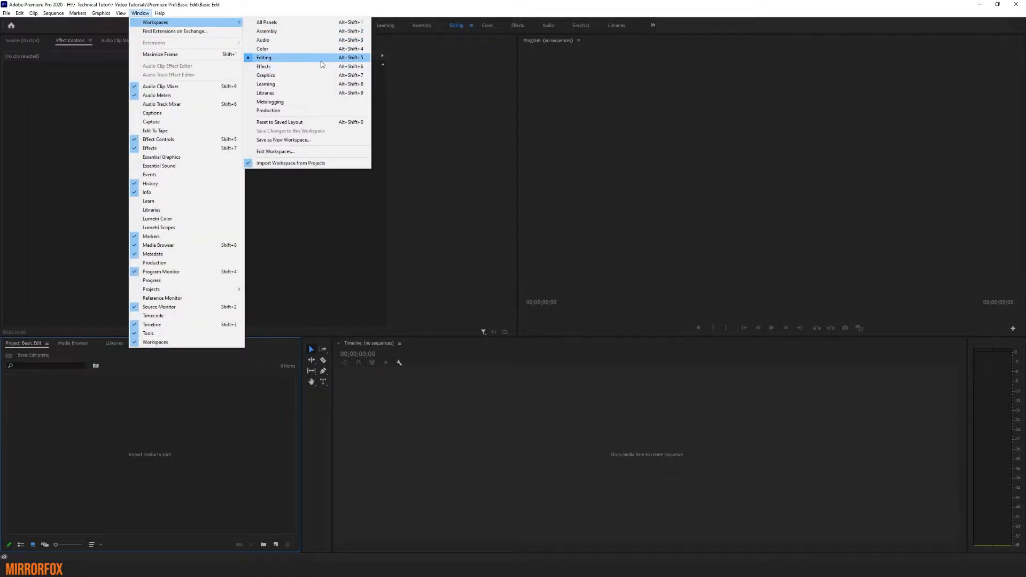
click(451, 92)
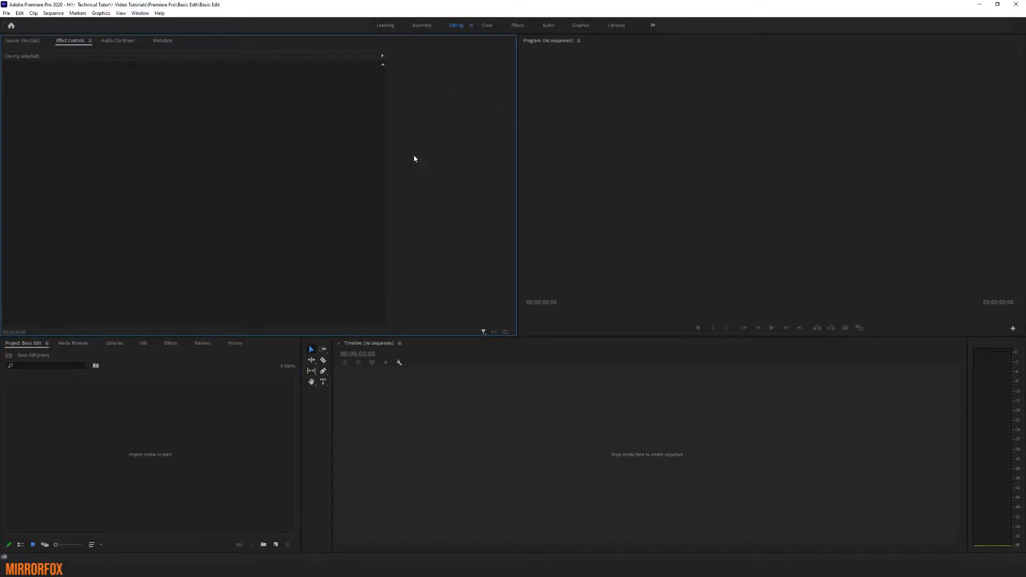
click(140, 12)
mouse_move(149, 22)
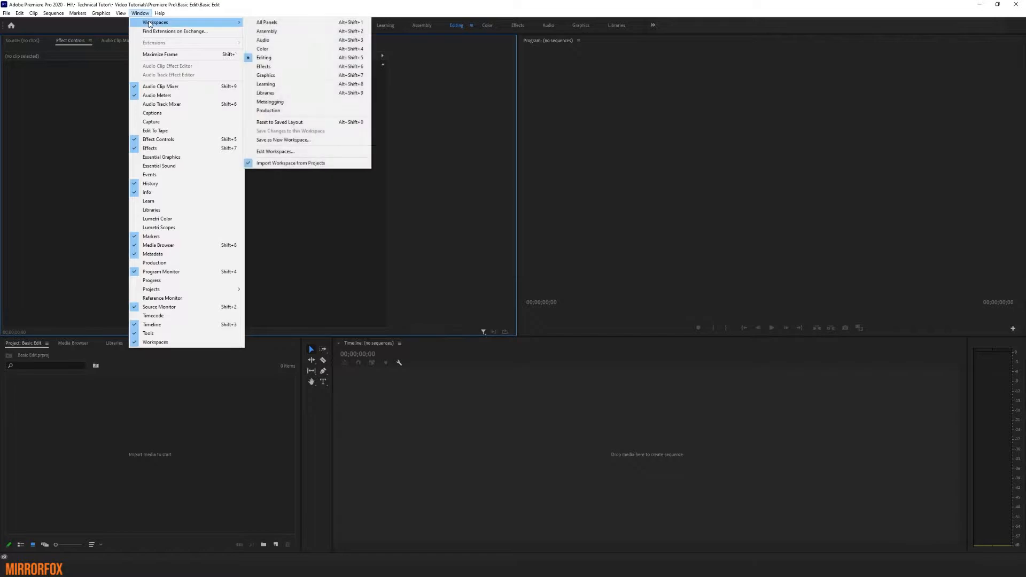
click(295, 123)
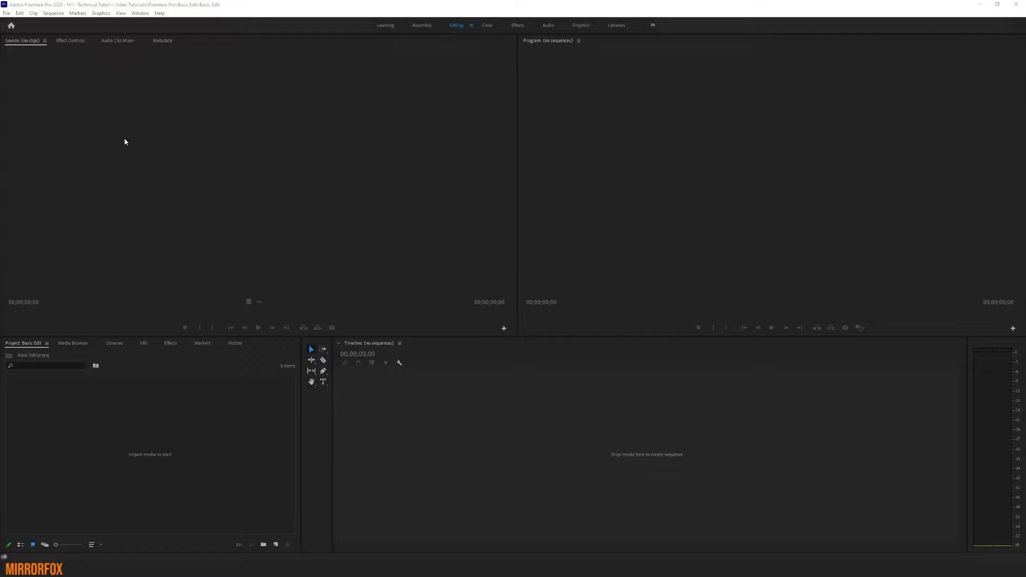
click(60, 423)
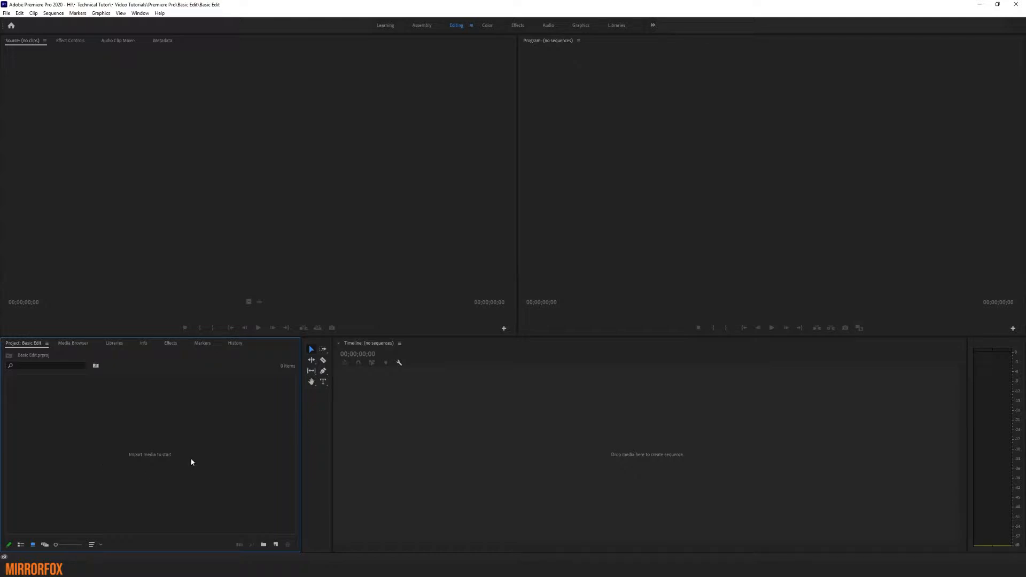
click(348, 228)
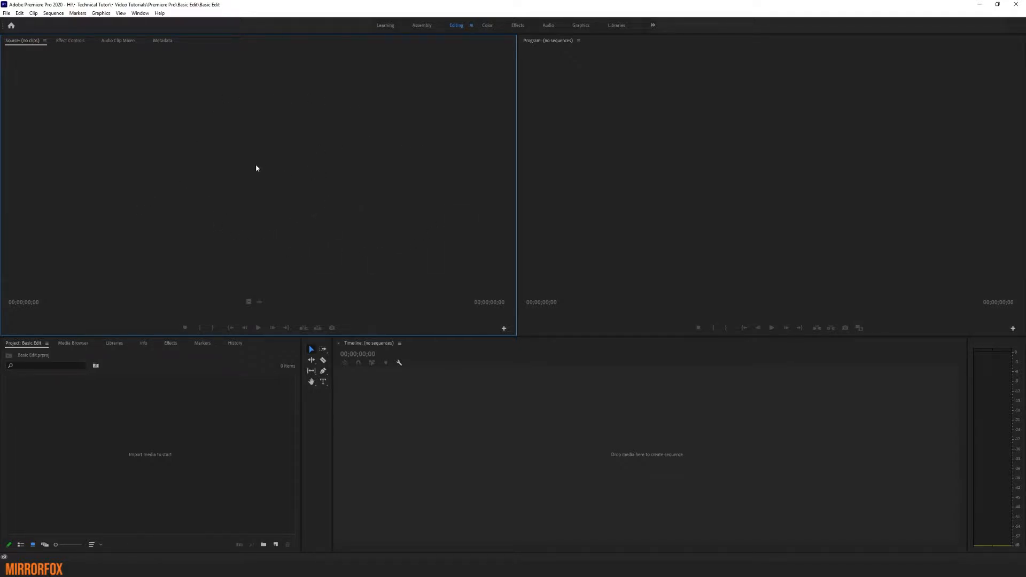
click(540, 407)
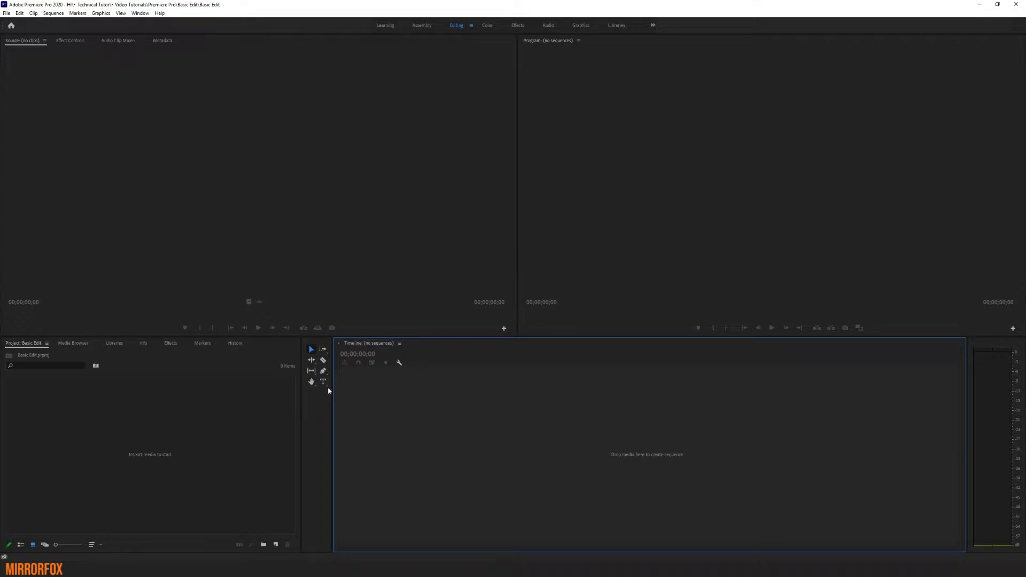
click(618, 98)
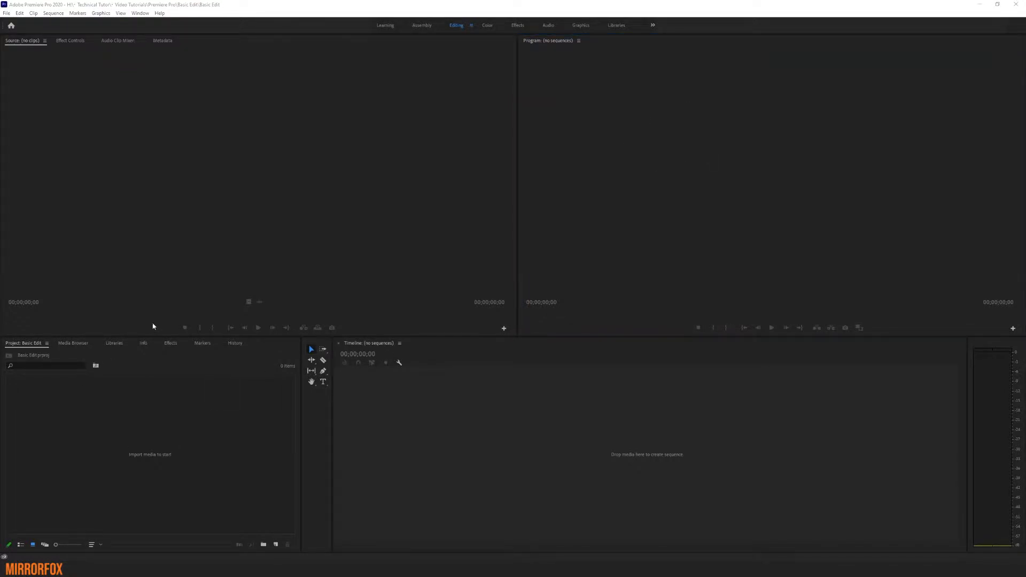
click(171, 392)
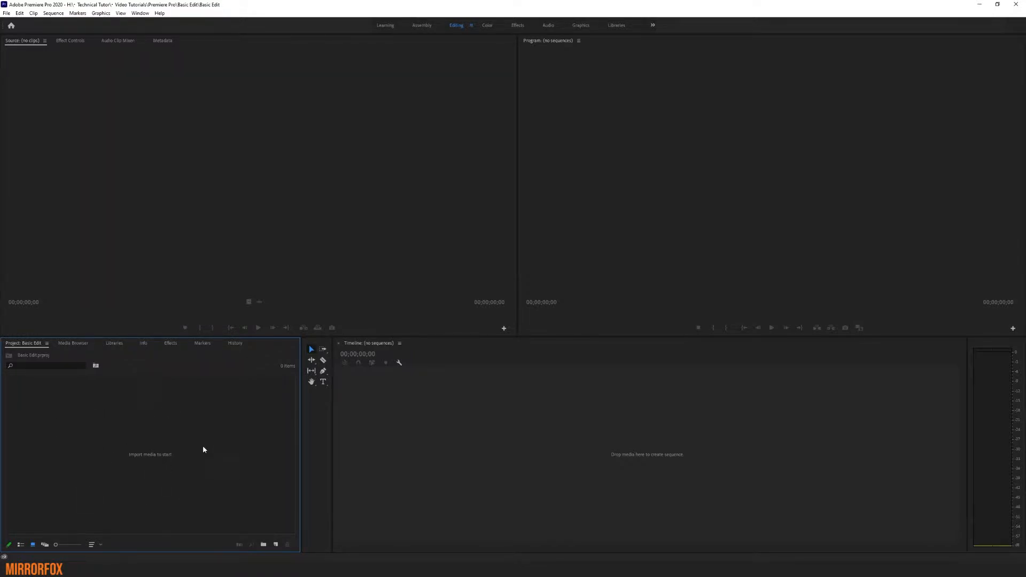
- Import the whole 1080p folder from Stock Footage into the project
double_click(144, 443)
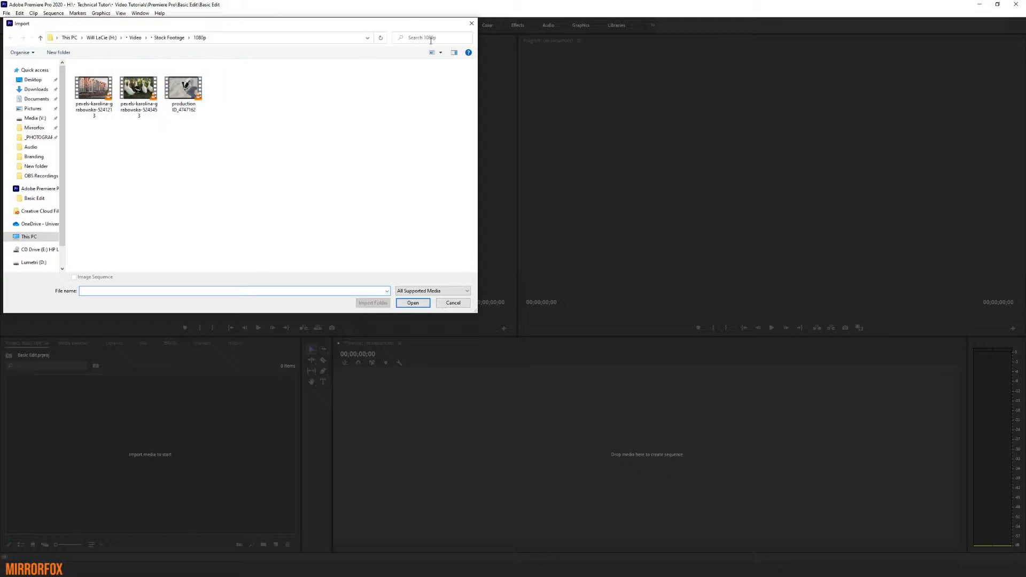
click(473, 24)
click(6, 13)
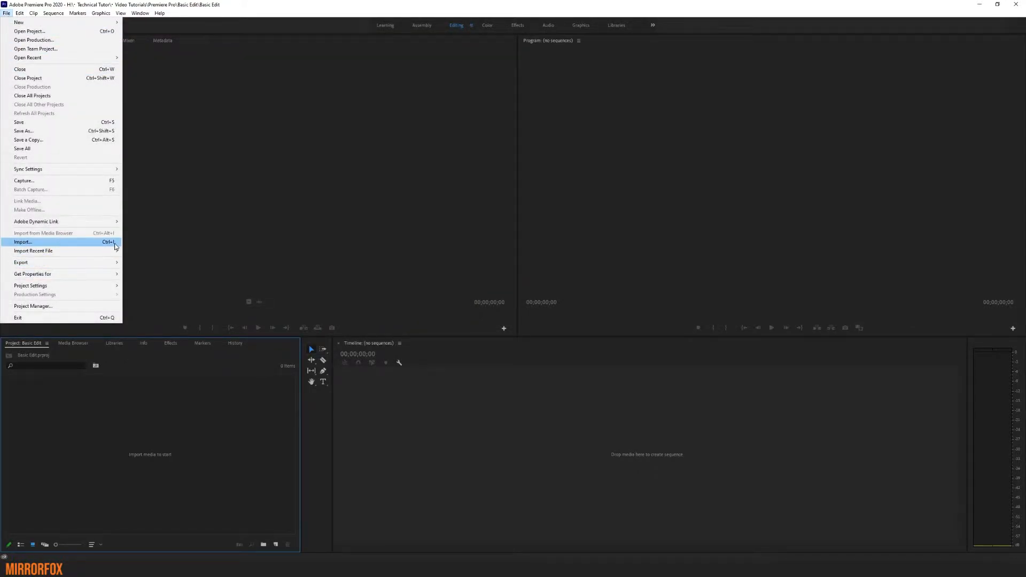
click(114, 243)
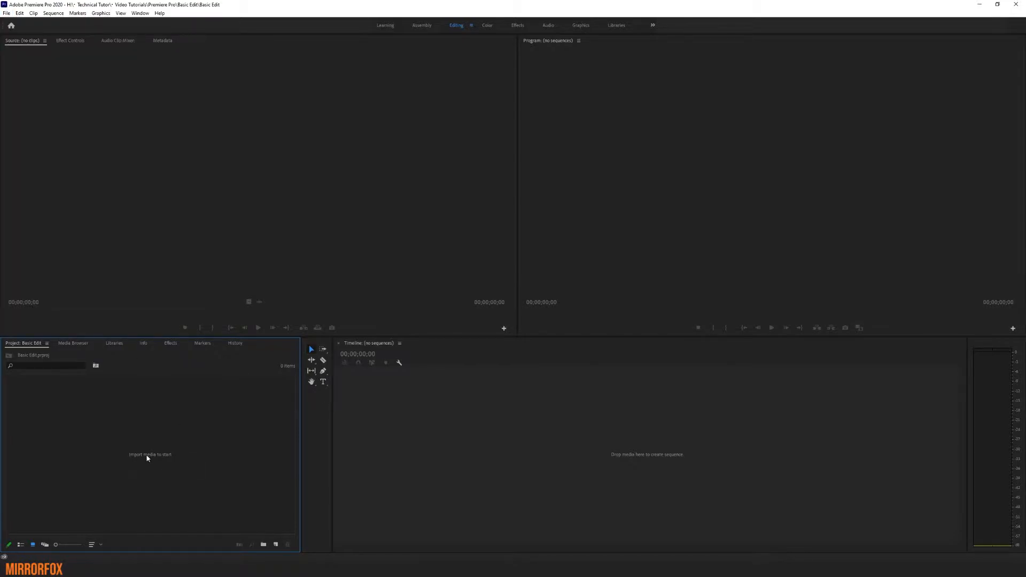
drag(315, 24, 552, 72)
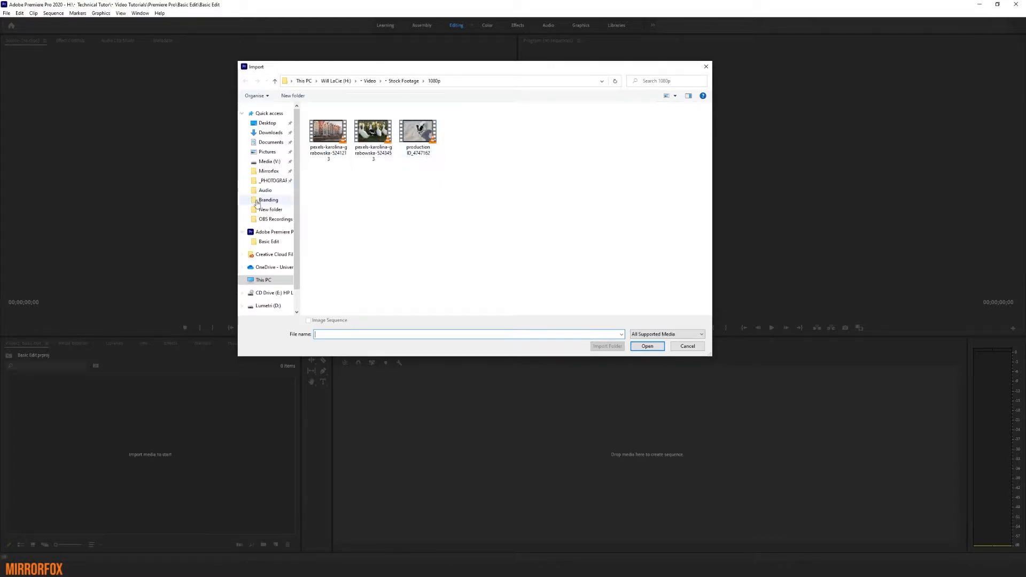
drag(459, 184, 327, 126)
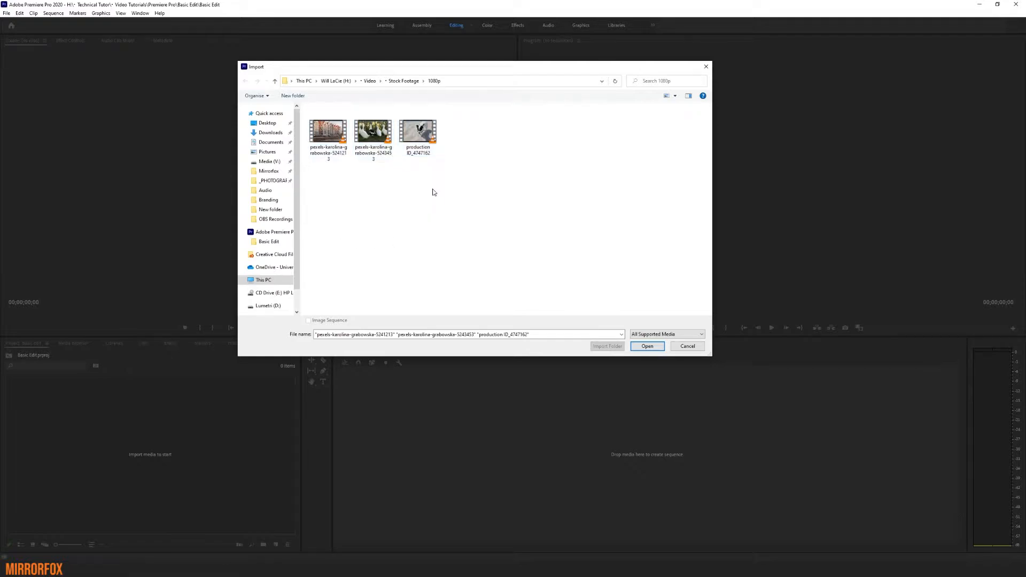
click(403, 81)
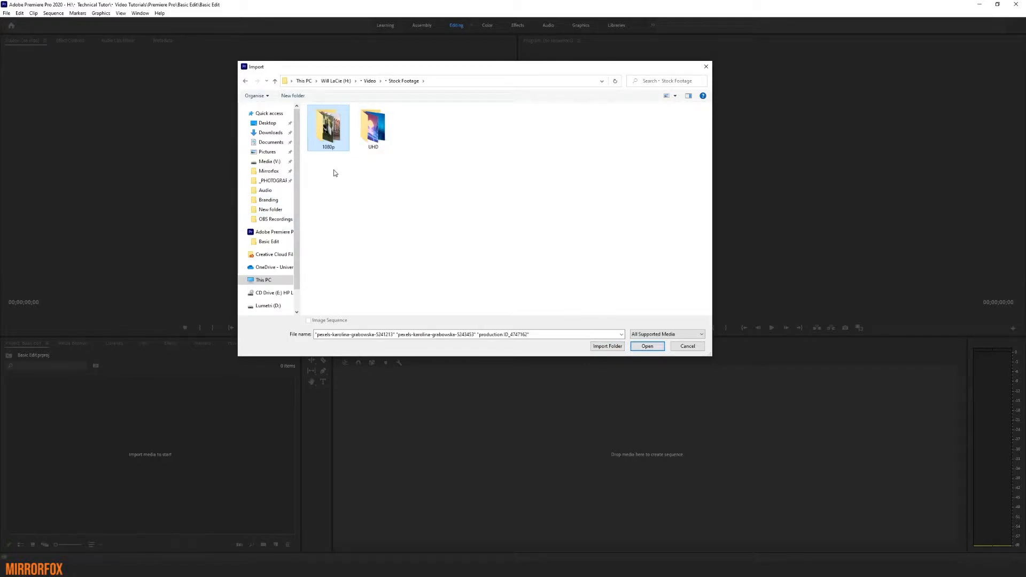
click(607, 347)
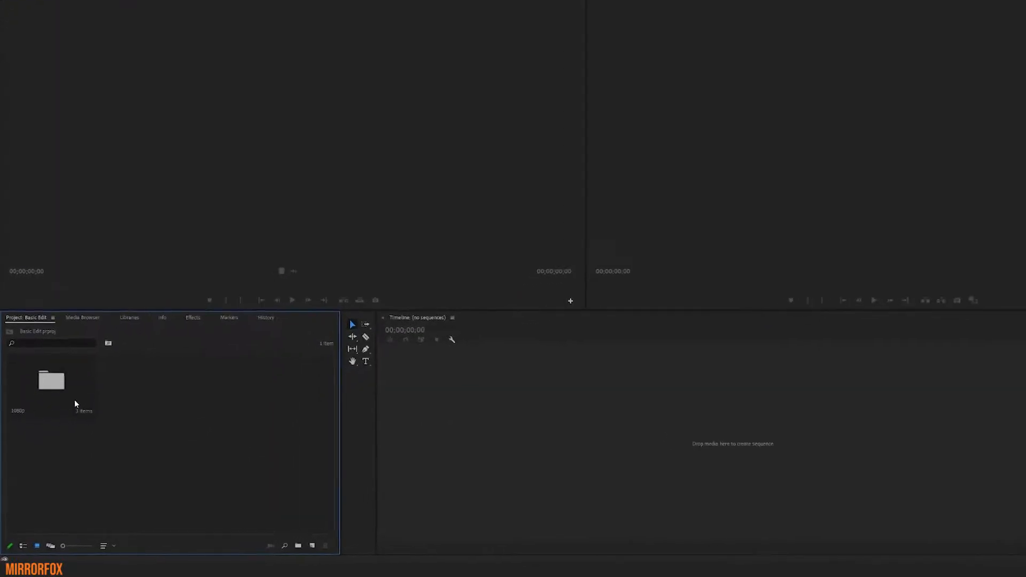
- Open the 1080p bin and delete the clip showing the waterfront buildings
double_click(87, 303)
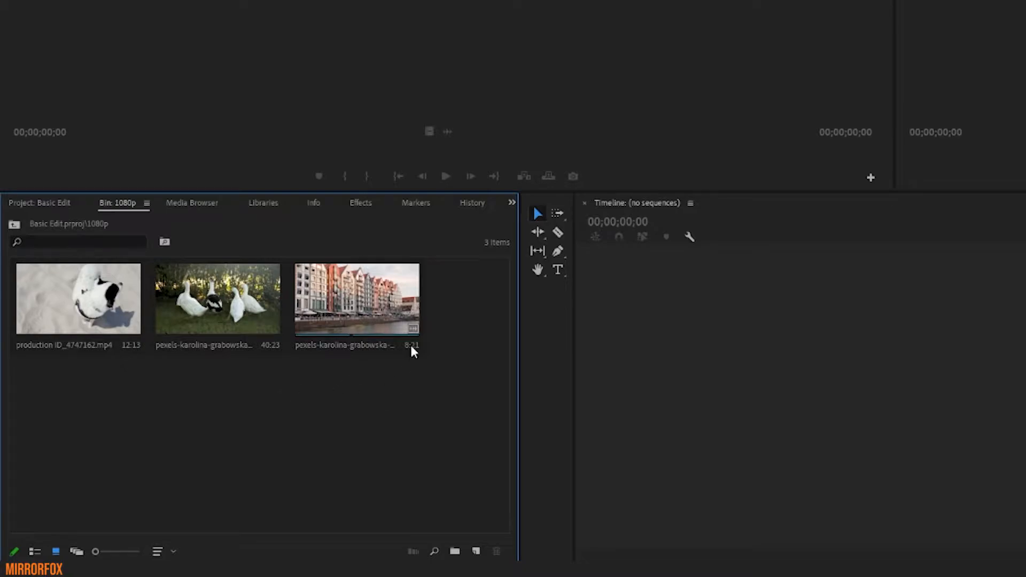
click(361, 310)
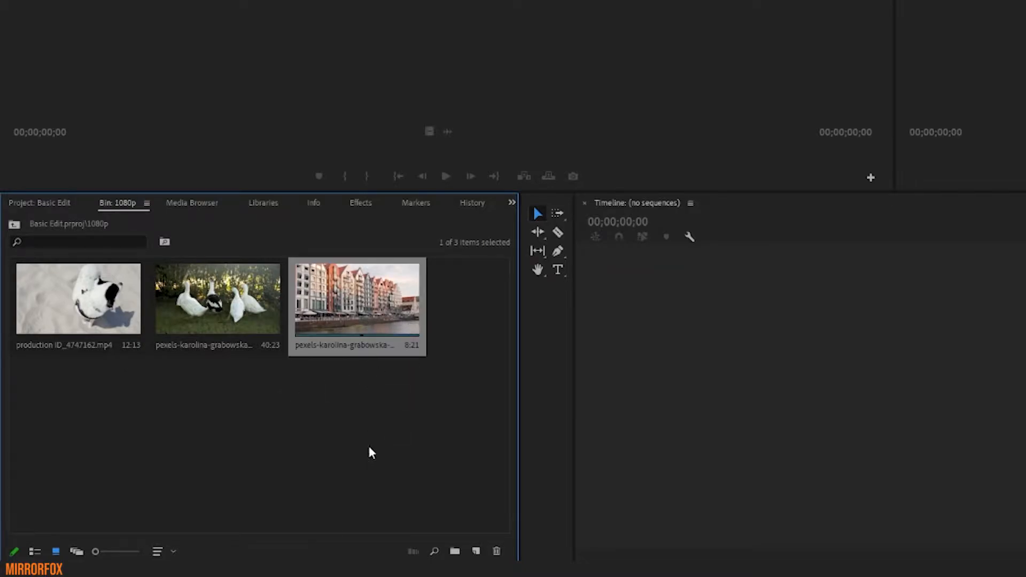
key(Delete)
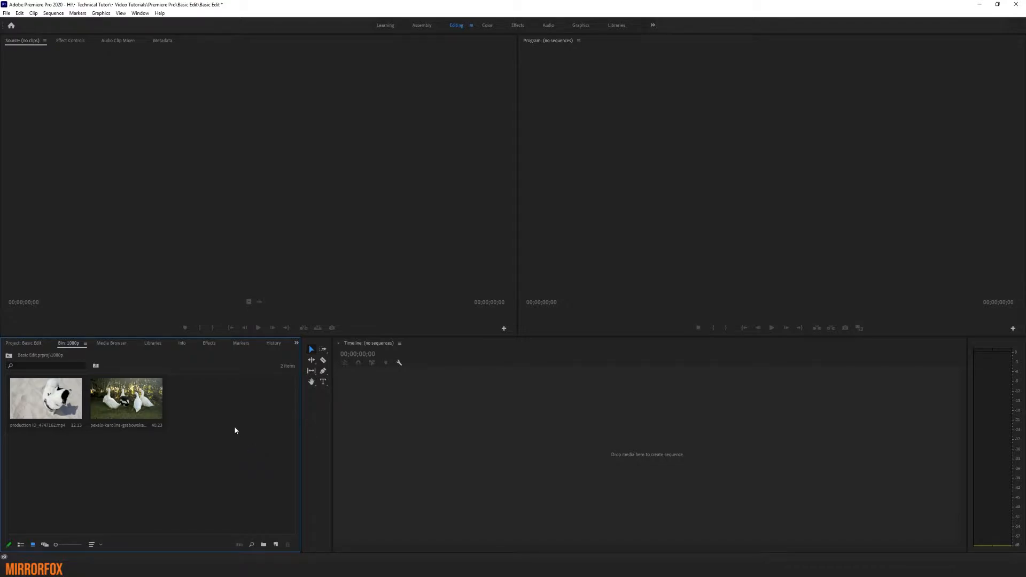
- Re-import the waterfront buildings clip from the 1080p folder into the 1080p bin and return to the project's root level
double_click(217, 417)
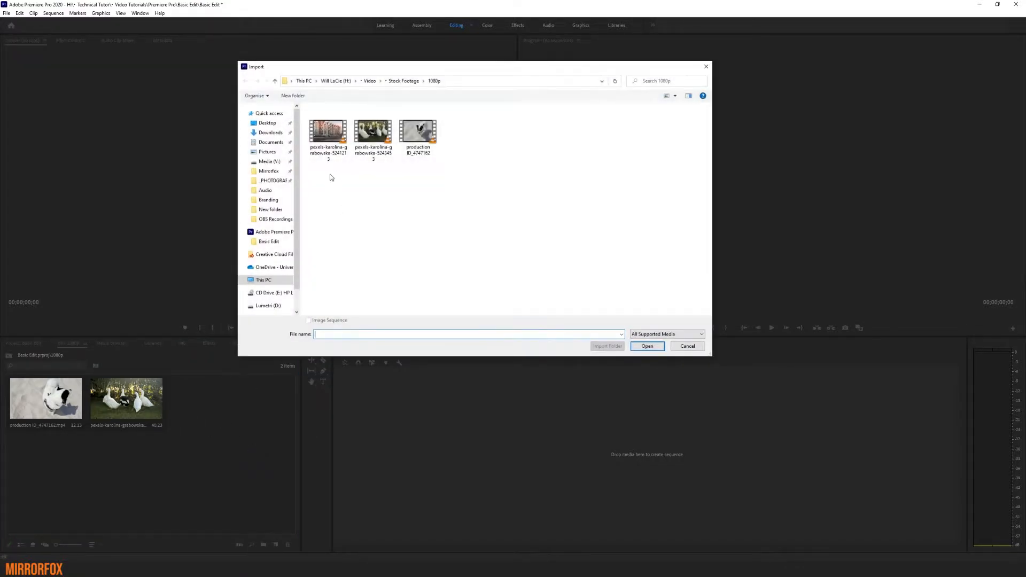
double_click(328, 142)
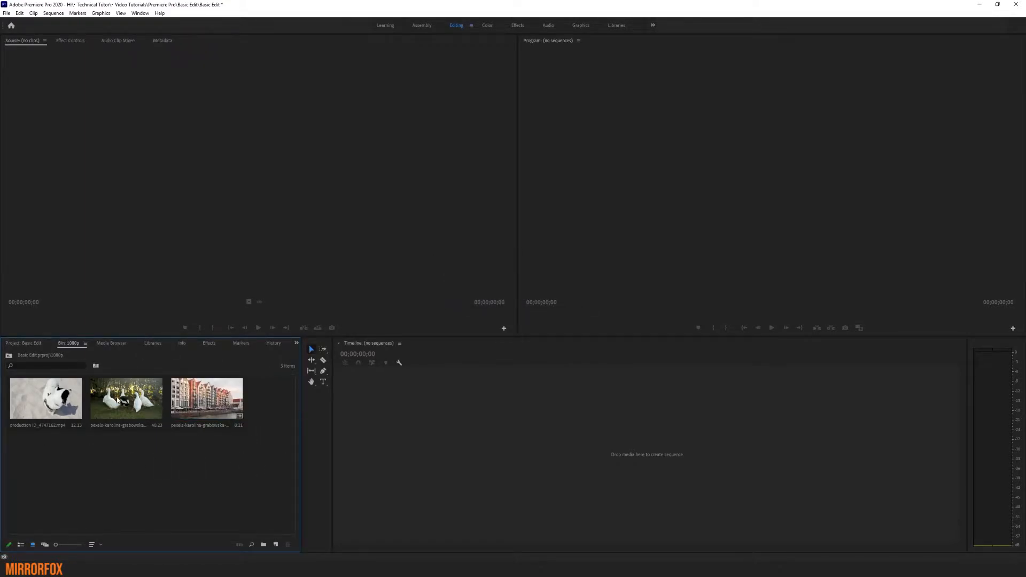
click(27, 343)
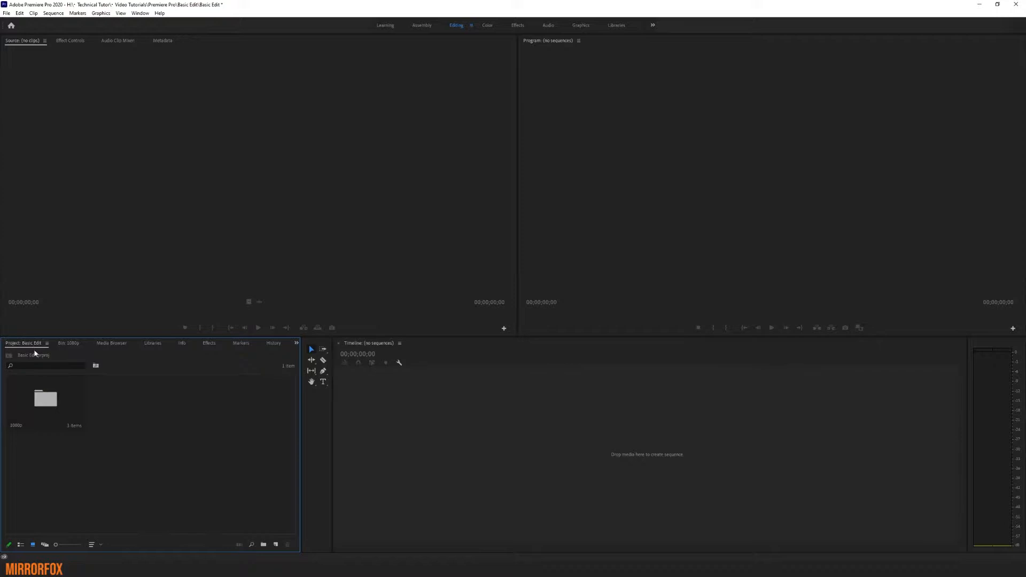
- Create a new bin named Audio at the project's root level
double_click(55, 396)
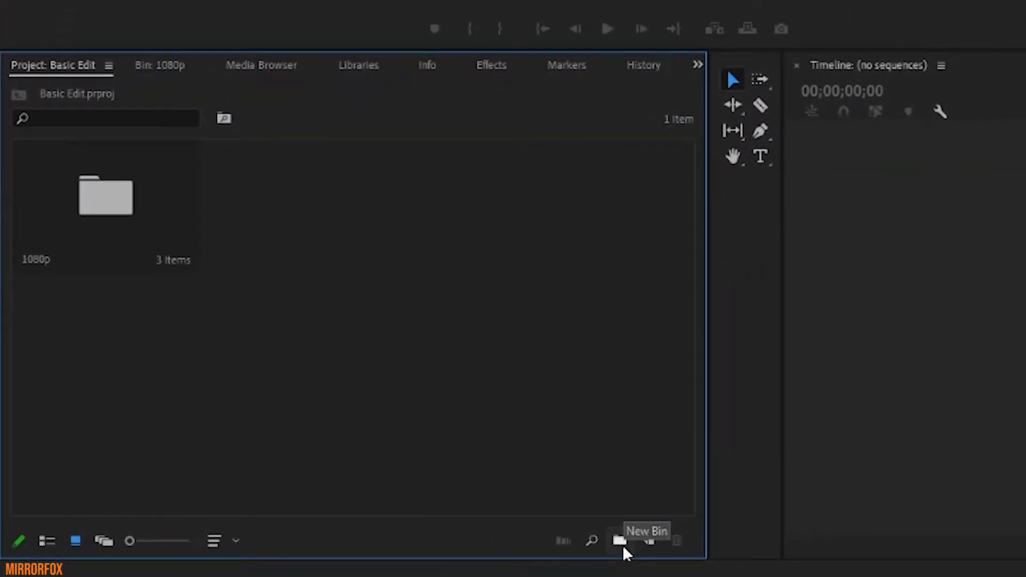
click(623, 547)
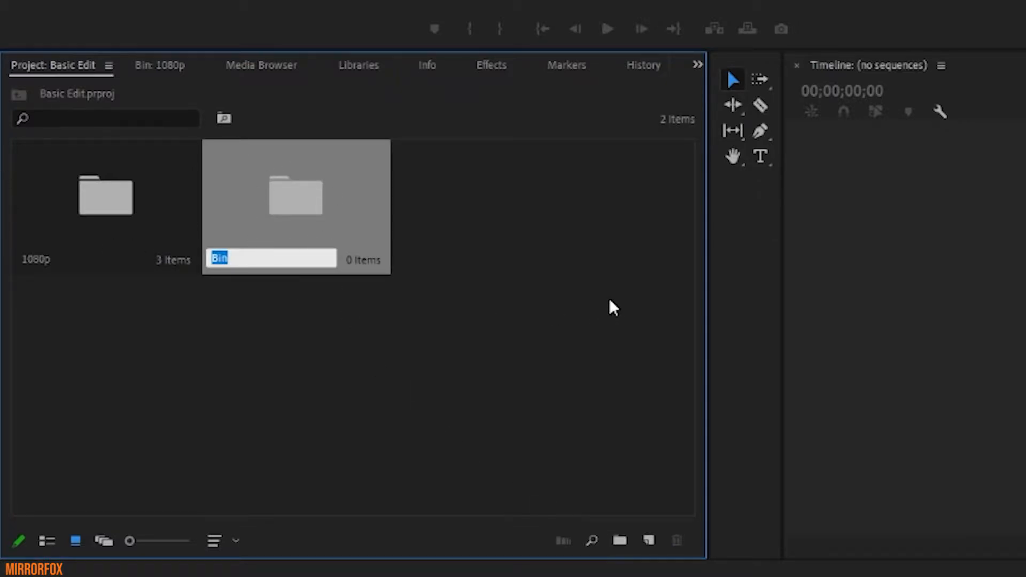
text(Audio)
key(Tab)
click(613, 308)
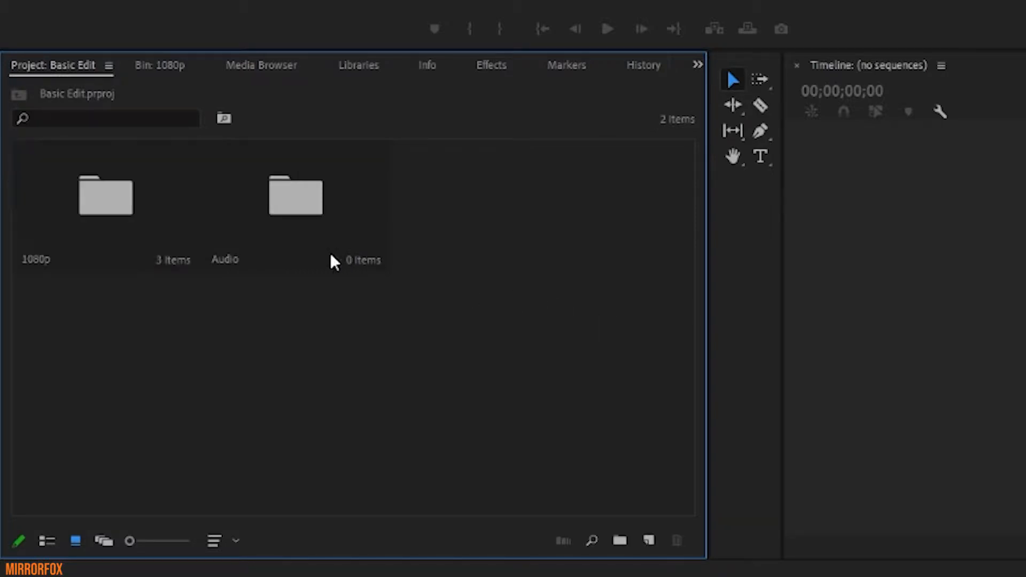
- Look inside the Audio bin and return to the project's root level
click(341, 202)
double_click(340, 202)
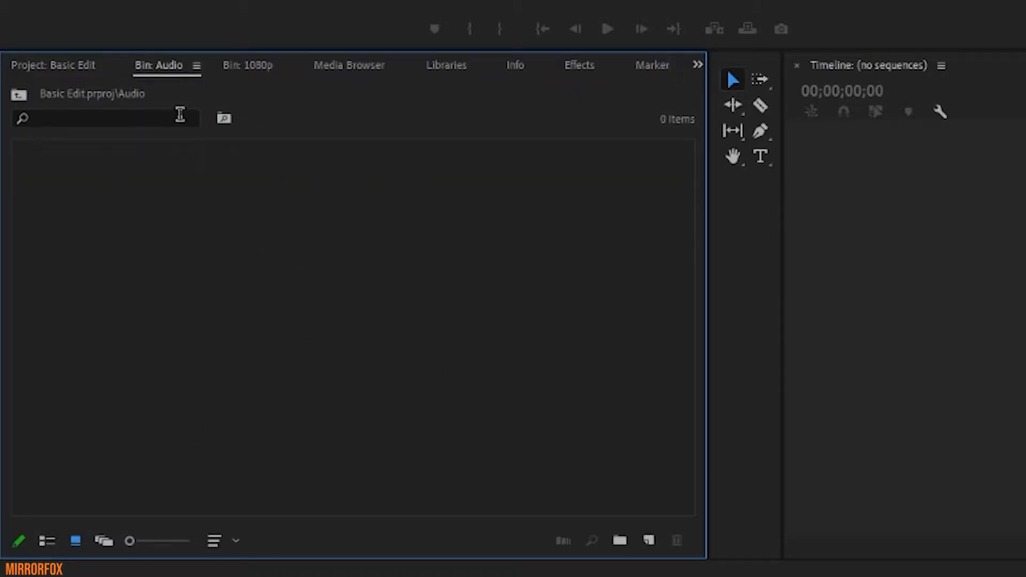
click(18, 95)
click(473, 330)
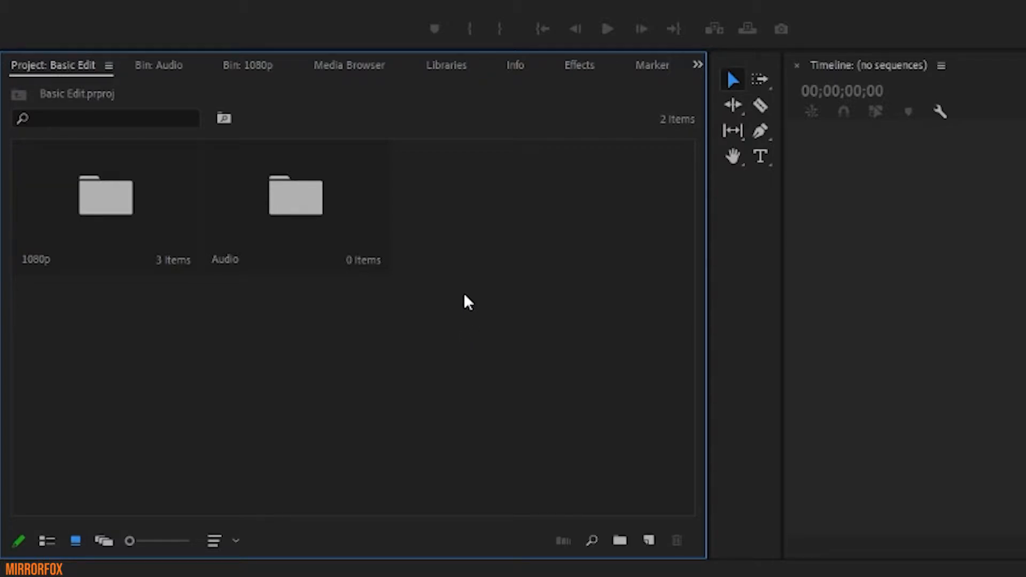
- Create a new bin named Sequence beside the 1080p and Audio bins
click(619, 540)
text(Sequence)
key(Tab)
click(652, 458)
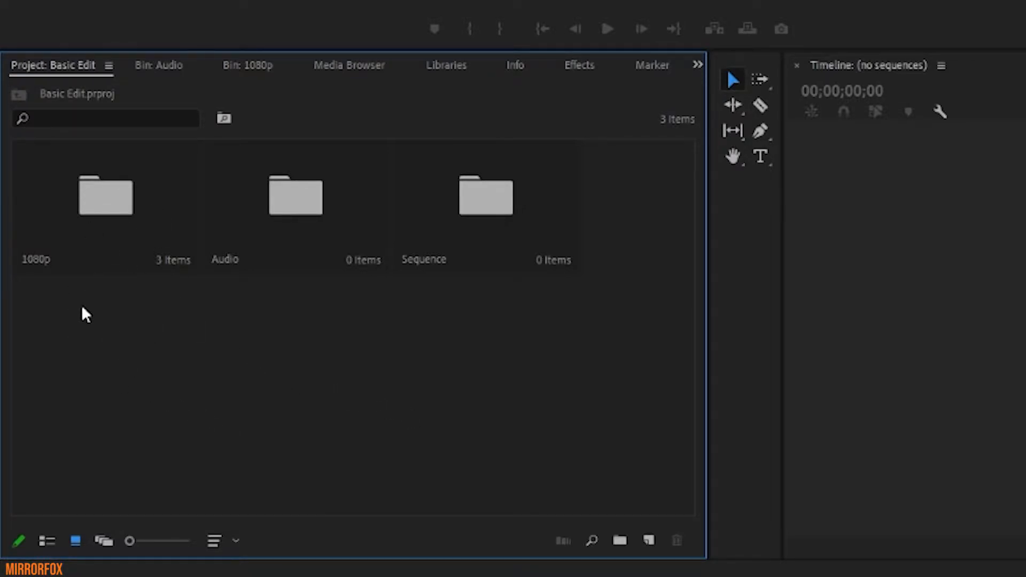
- Open the 1080p bin and load the dog clip, production ID_4747162.mp4, into the Source monitor
double_click(114, 210)
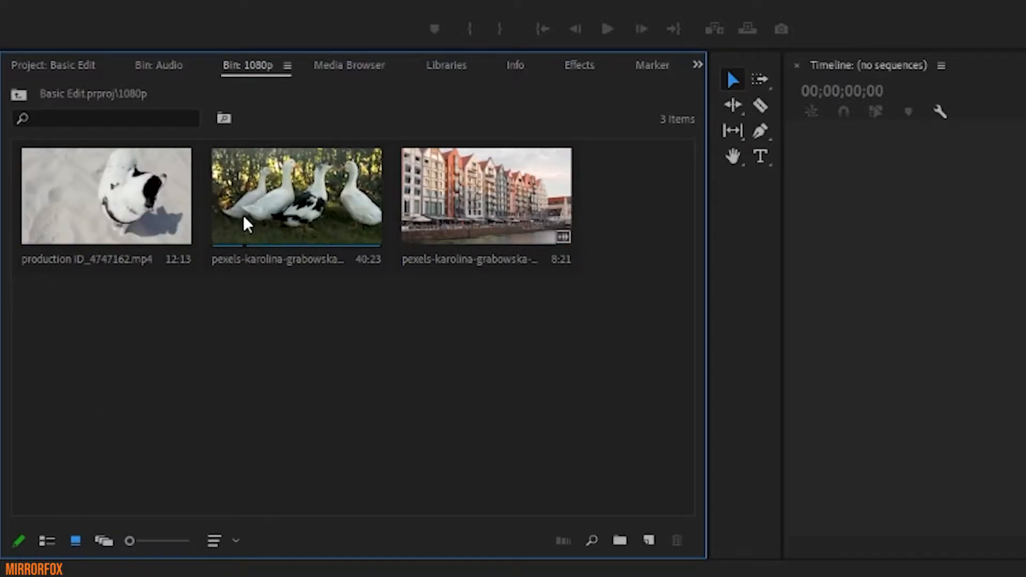
right_click(305, 232)
click(270, 313)
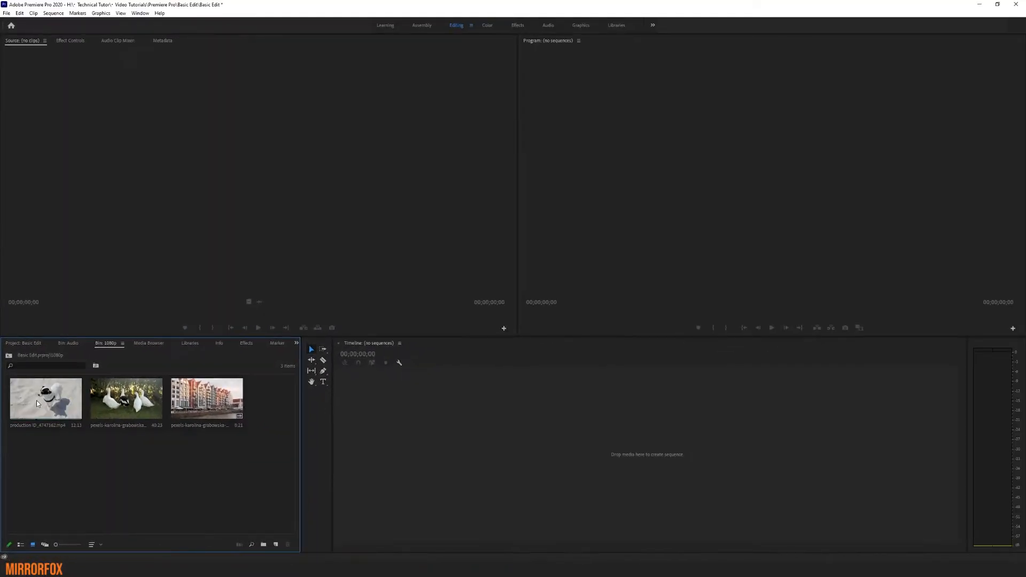
click(40, 398)
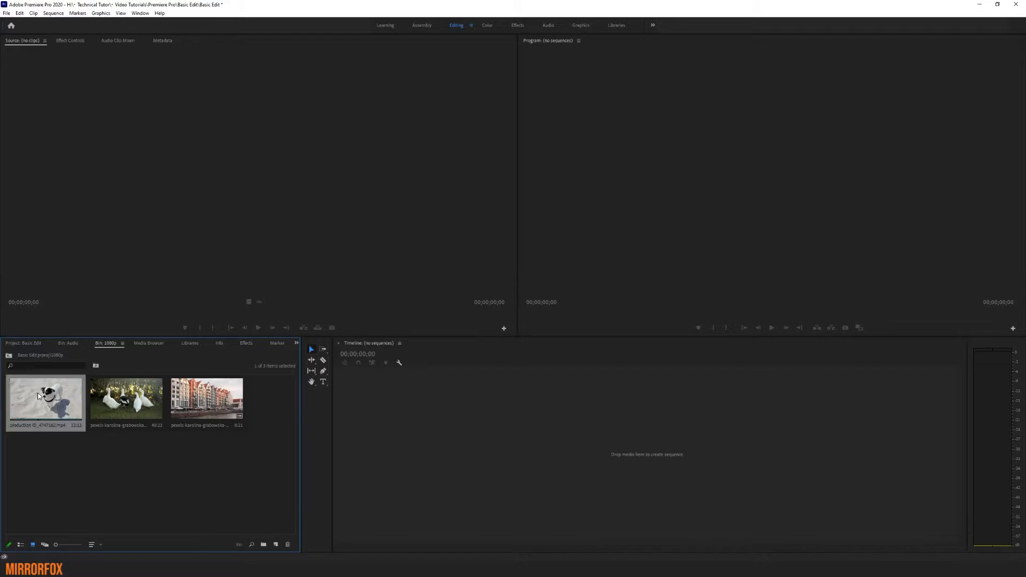
double_click(48, 400)
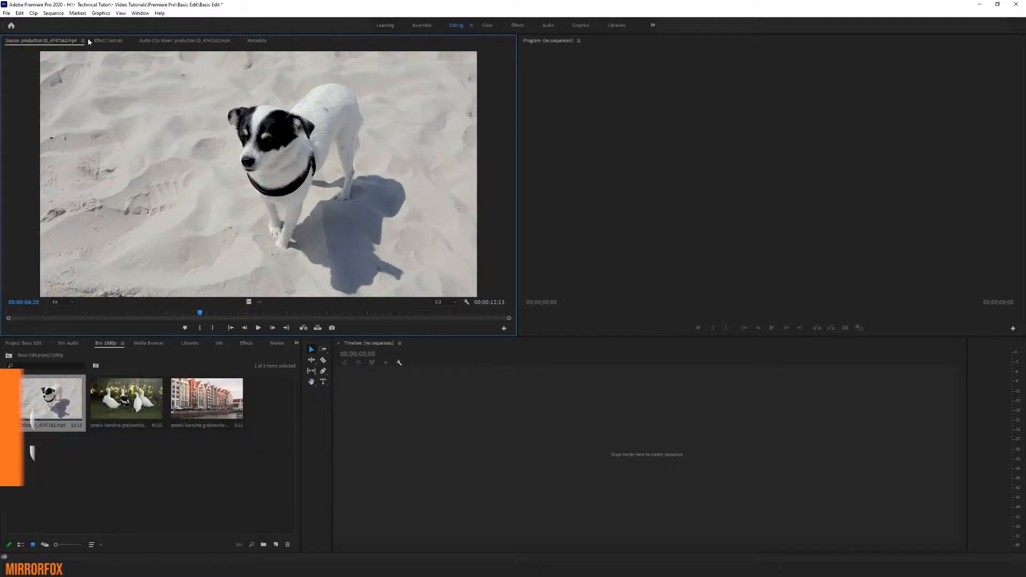
- Play the dog clip from its beginning in the Source monitor, stop it and scrub through the footage
drag(199, 314, 8, 325)
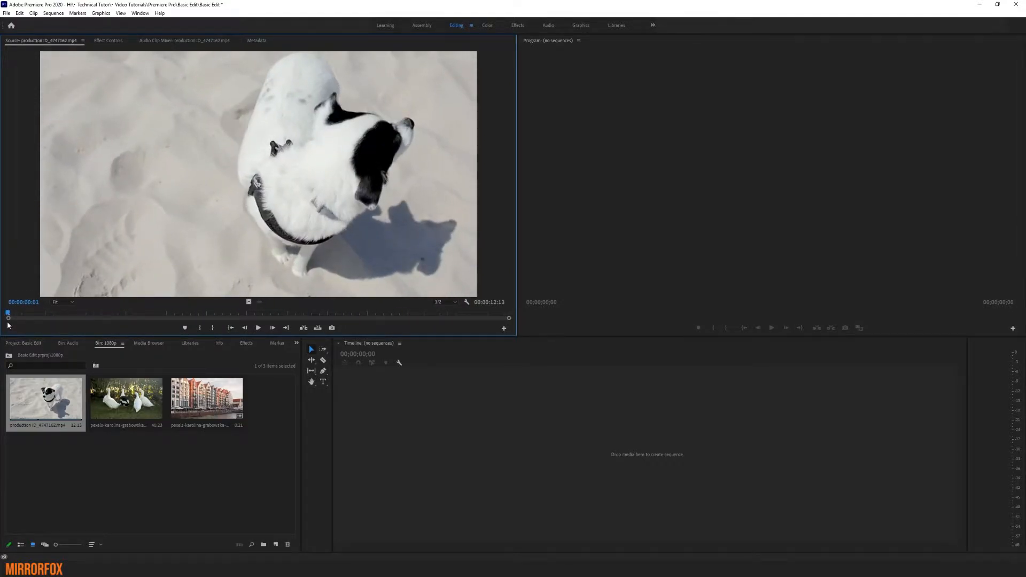
click(255, 328)
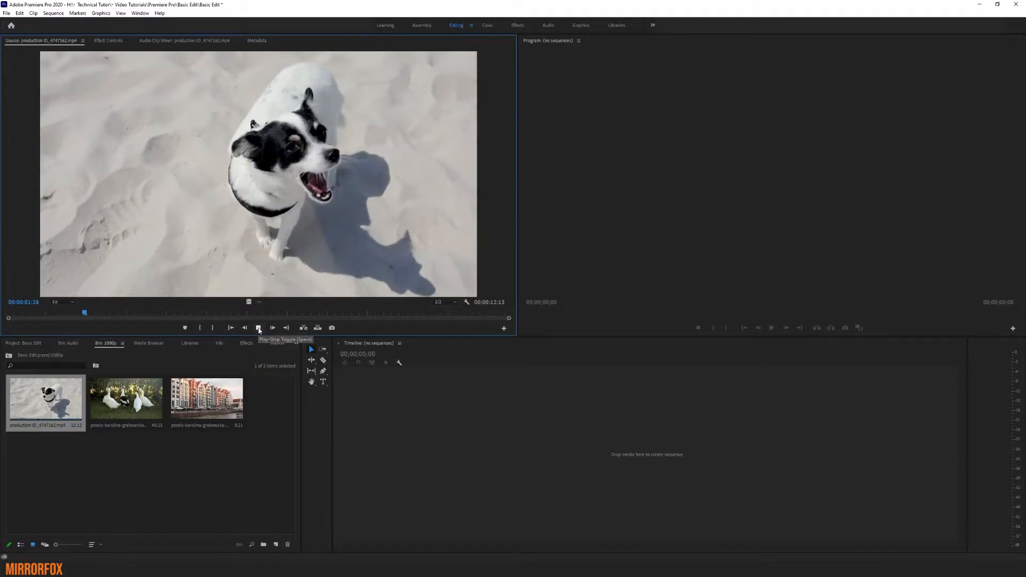
click(257, 328)
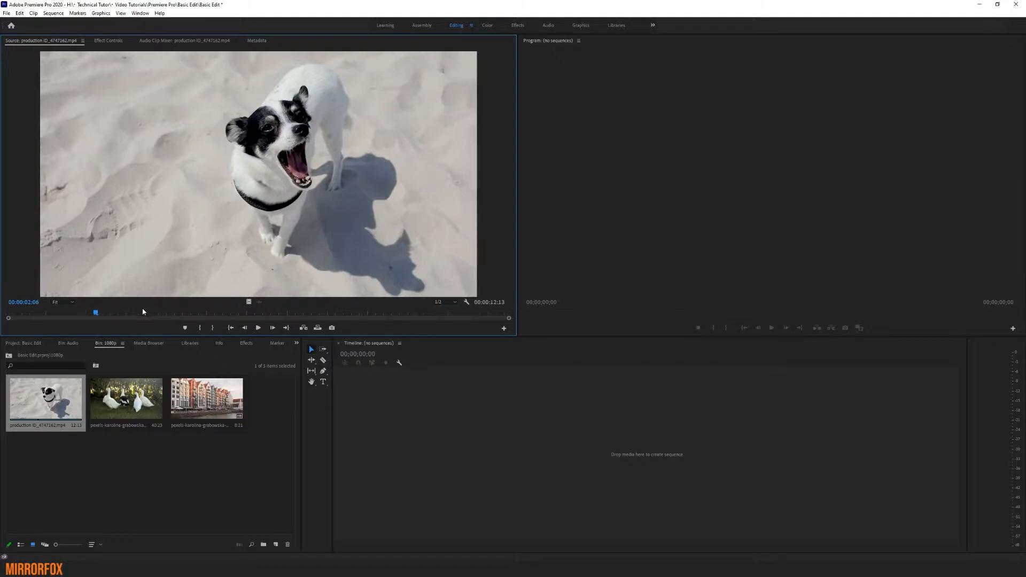
drag(142, 310, 114, 314)
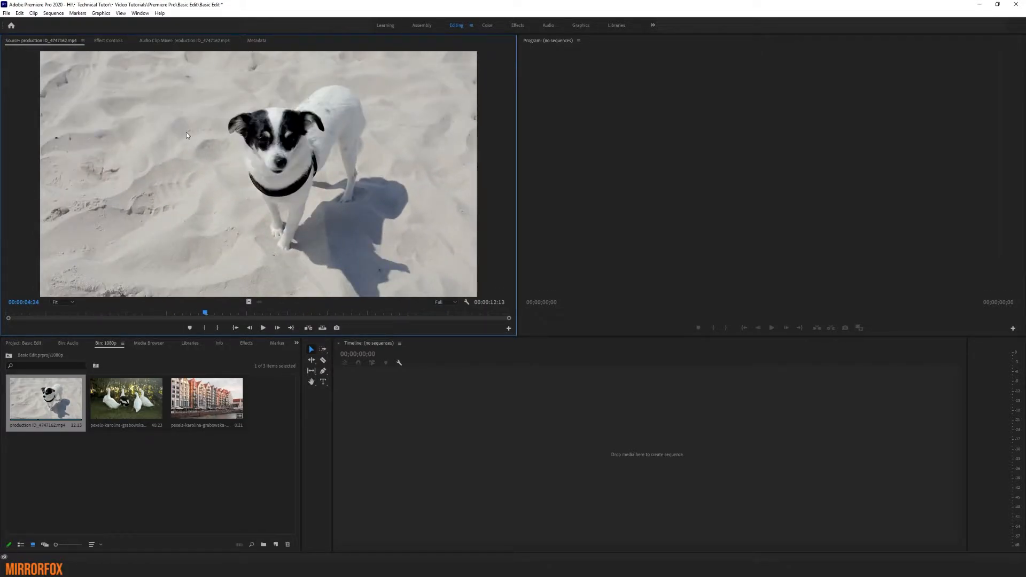
- Set the Source monitor's playback resolution to Full and advance the dog clip by two frames
click(454, 303)
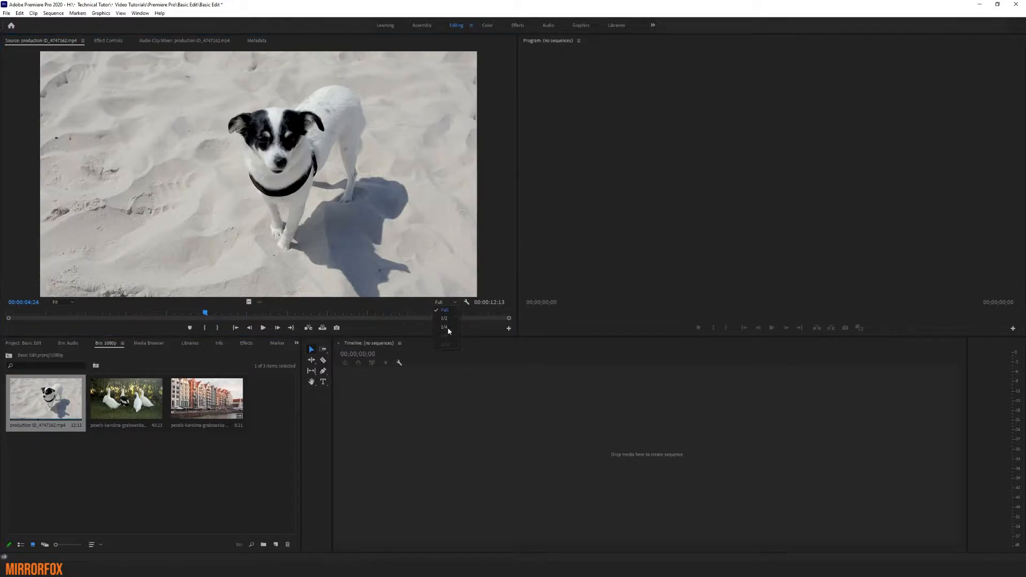
click(329, 271)
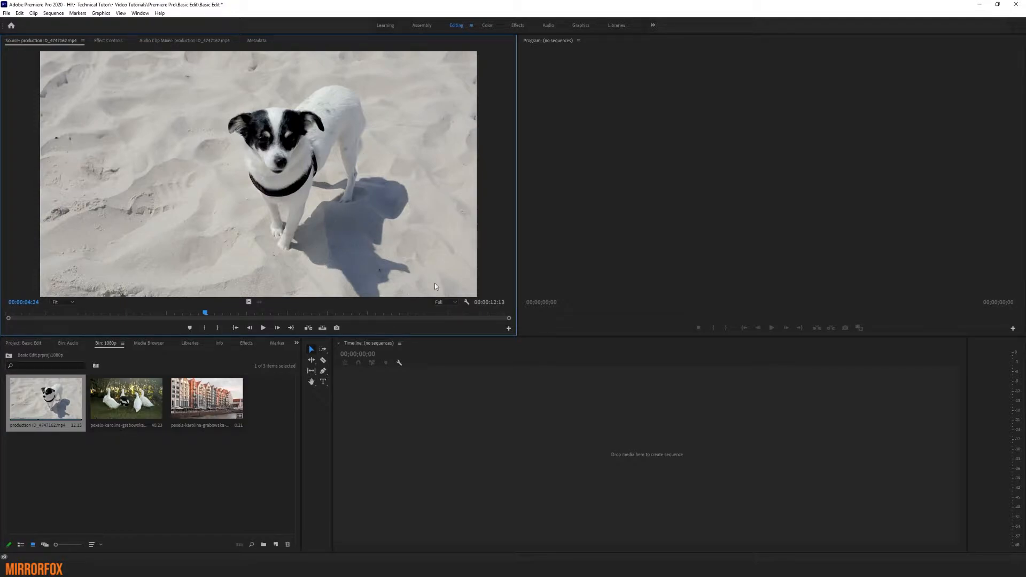
click(445, 302)
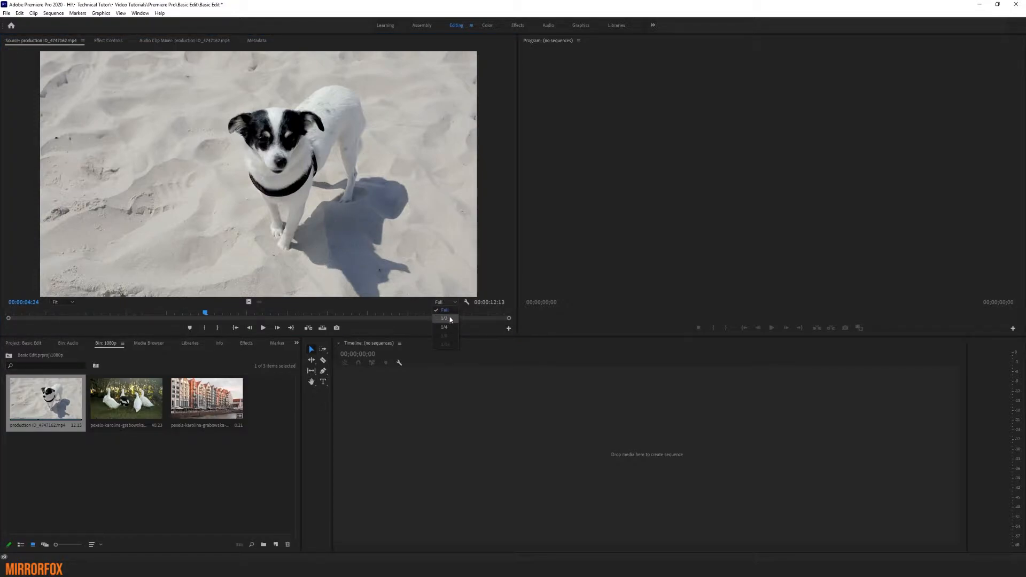
click(449, 312)
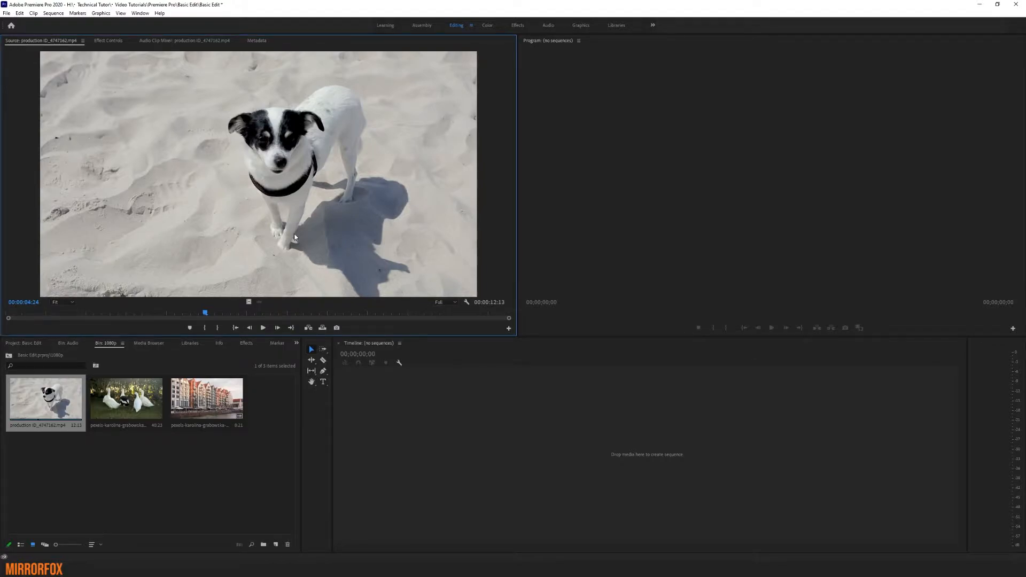
key(Right)
key(Right)
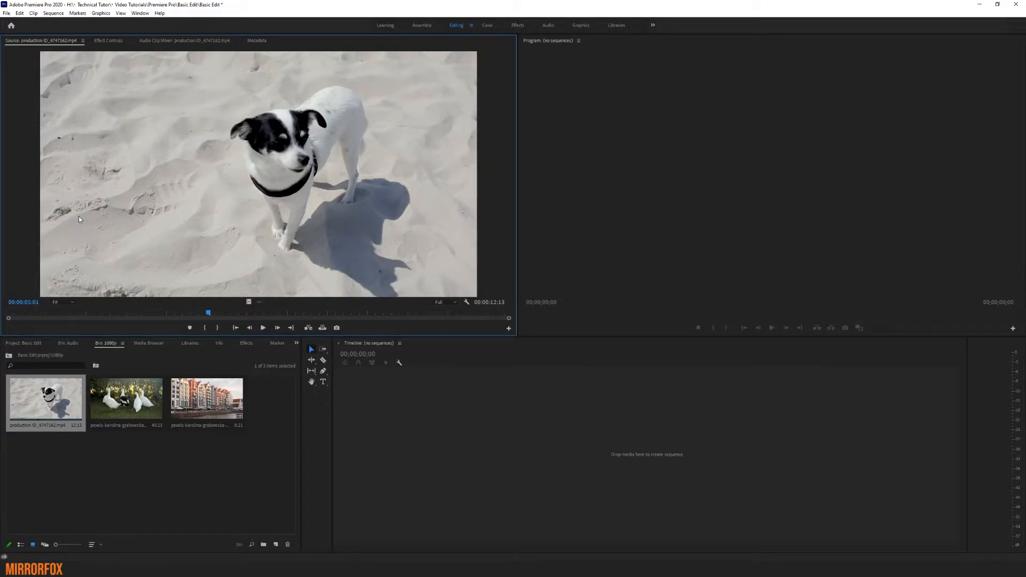
- Examine the dog clip's properties for image size and frame rate, close them and deselect the clip
right_click(41, 400)
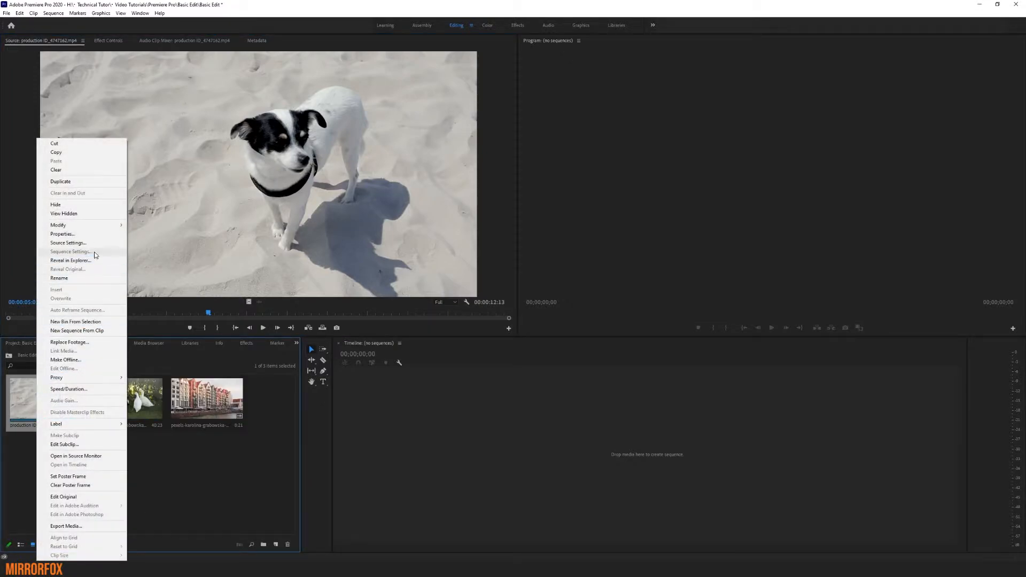
click(77, 235)
drag(174, 46, 337, 101)
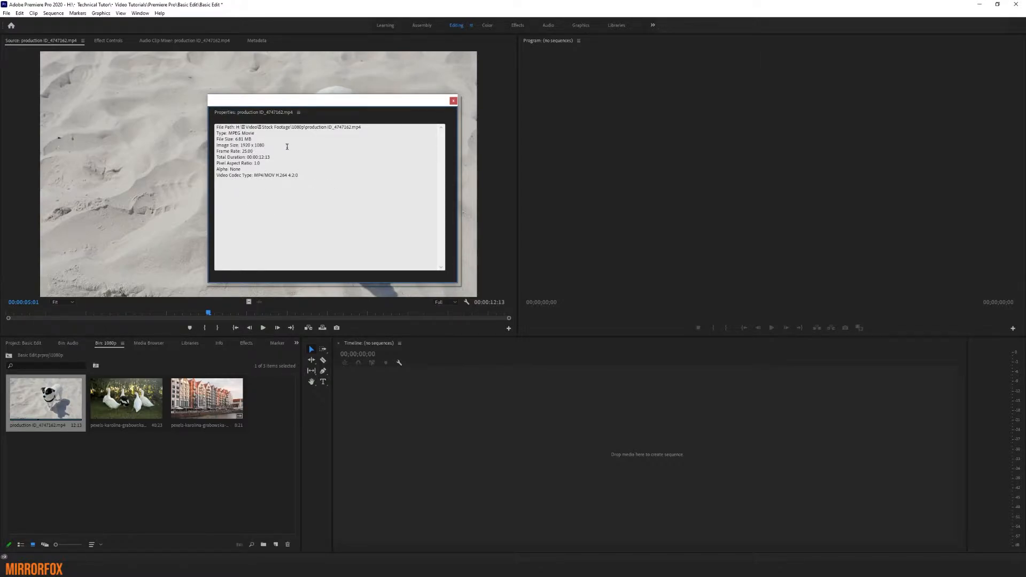
drag(323, 102, 325, 95)
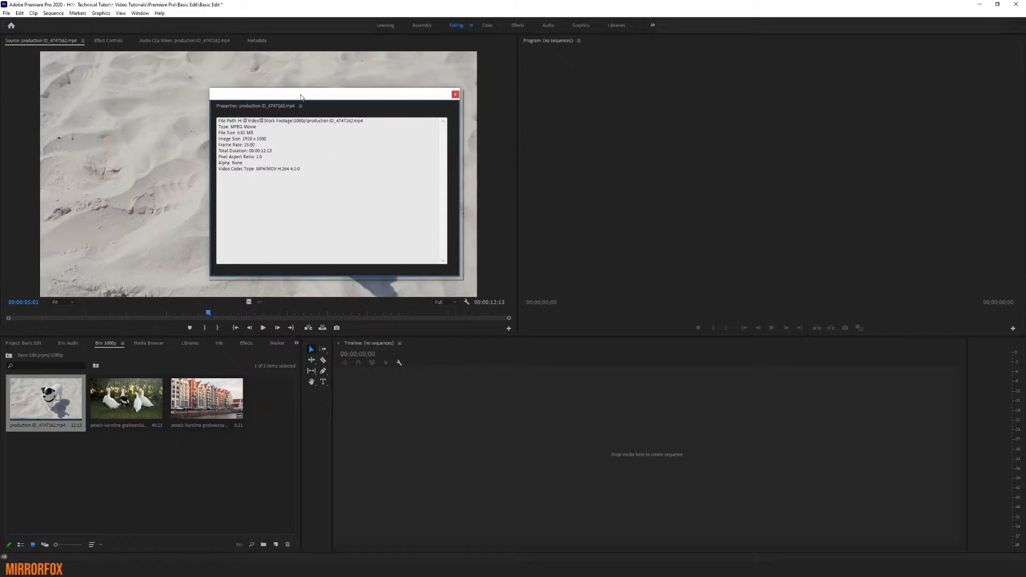
drag(303, 96, 291, 90)
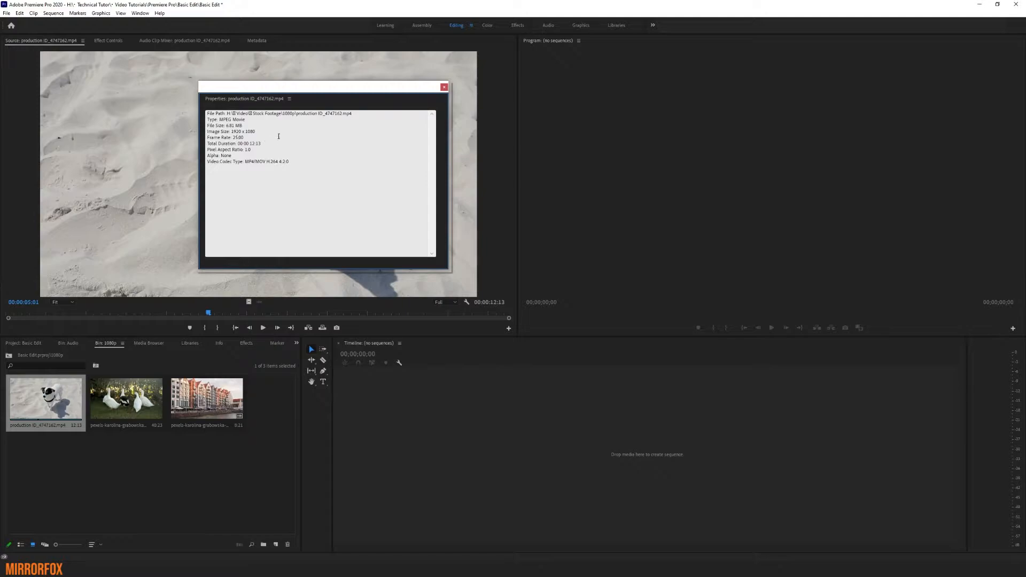
click(444, 88)
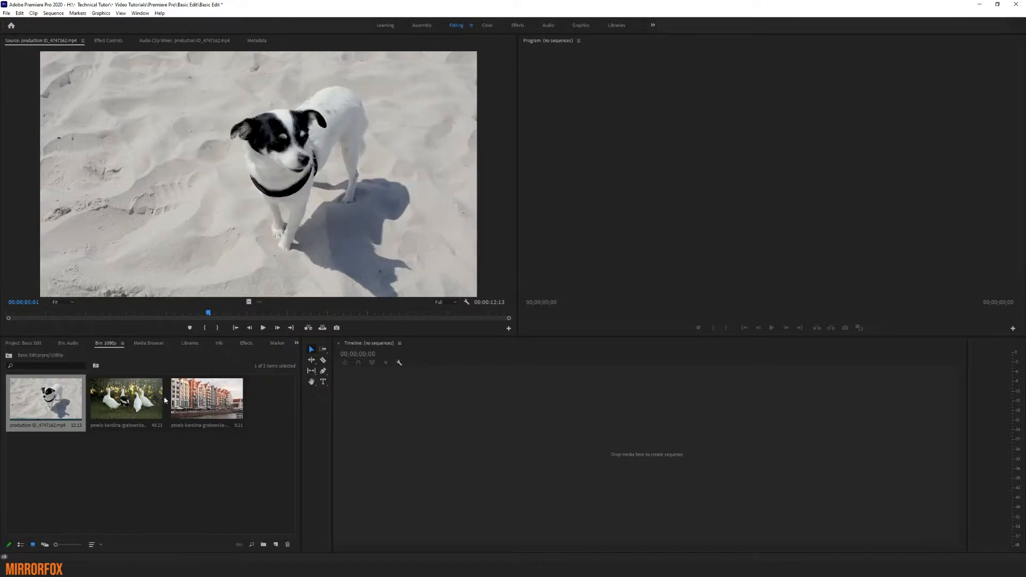
click(169, 459)
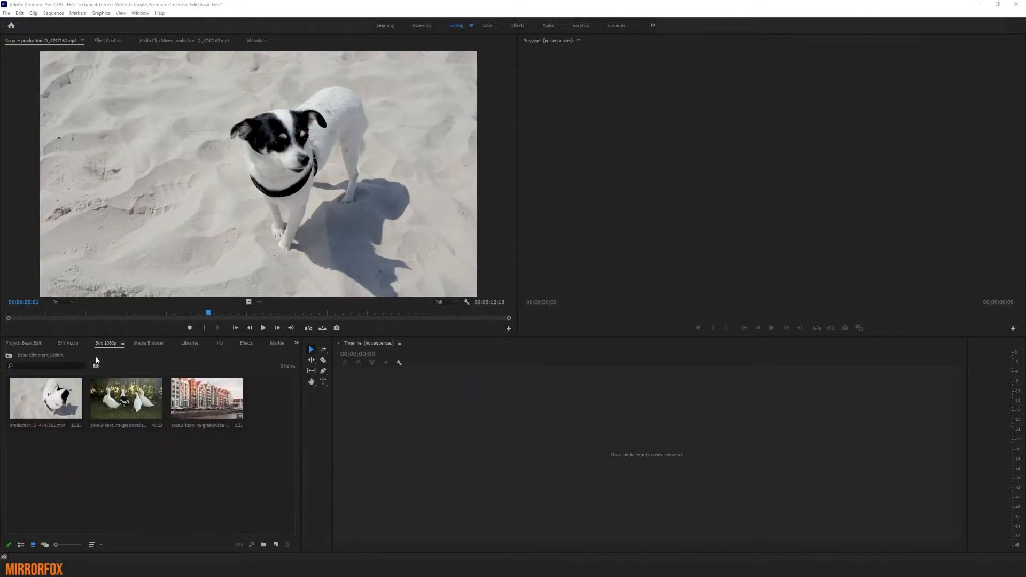
- Return to the project's top-level bins, clear the selection and open the Sequence bin
click(36, 345)
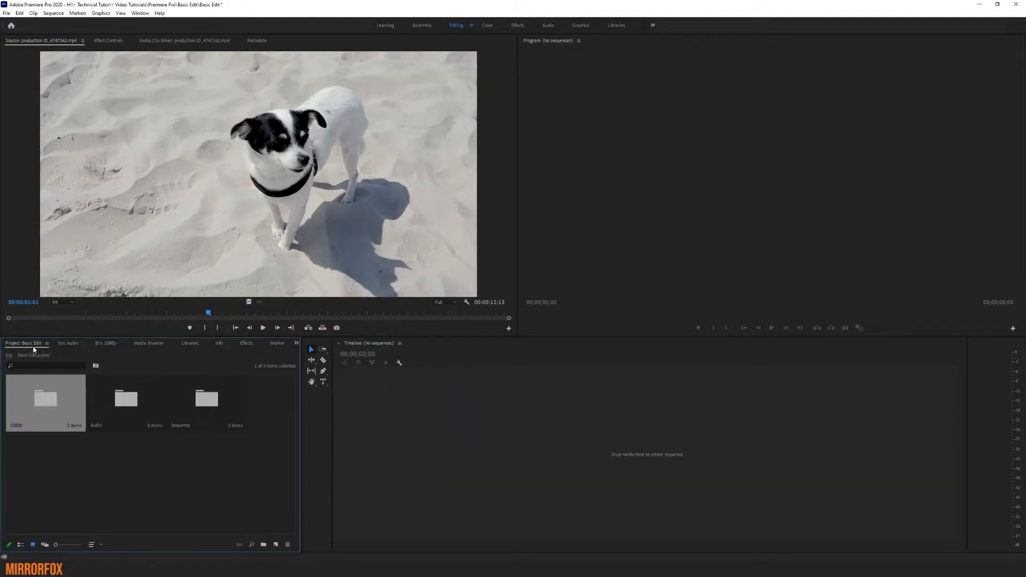
click(176, 449)
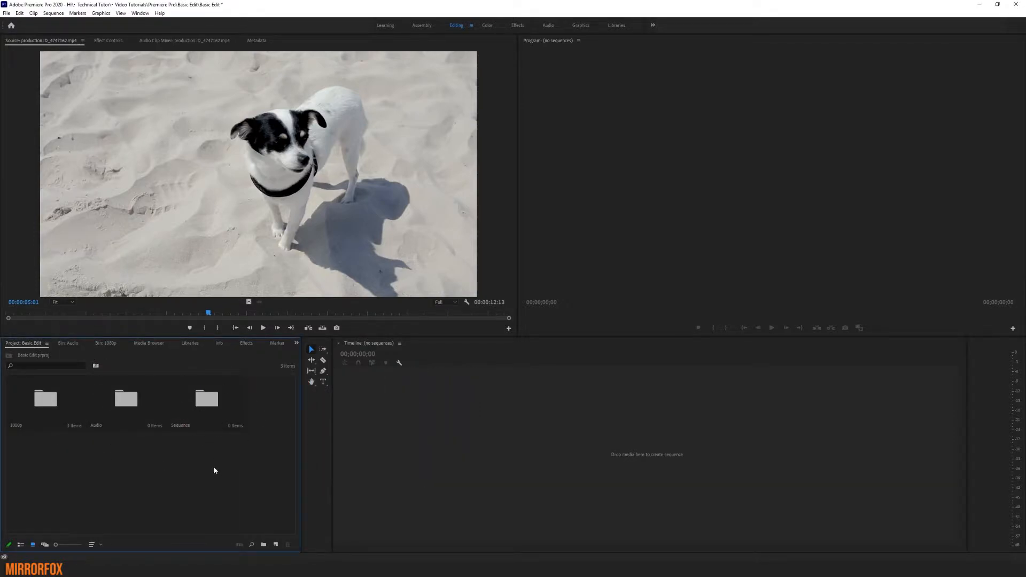
double_click(215, 402)
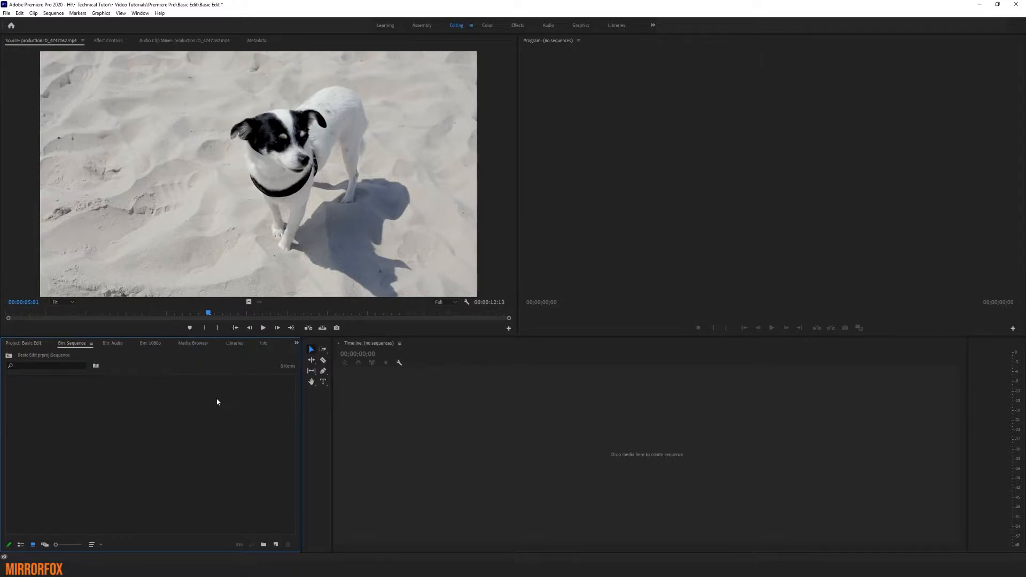
- Start a new sequence in the Sequence bin, based on the DSLR 1080p25 preset
click(7, 14)
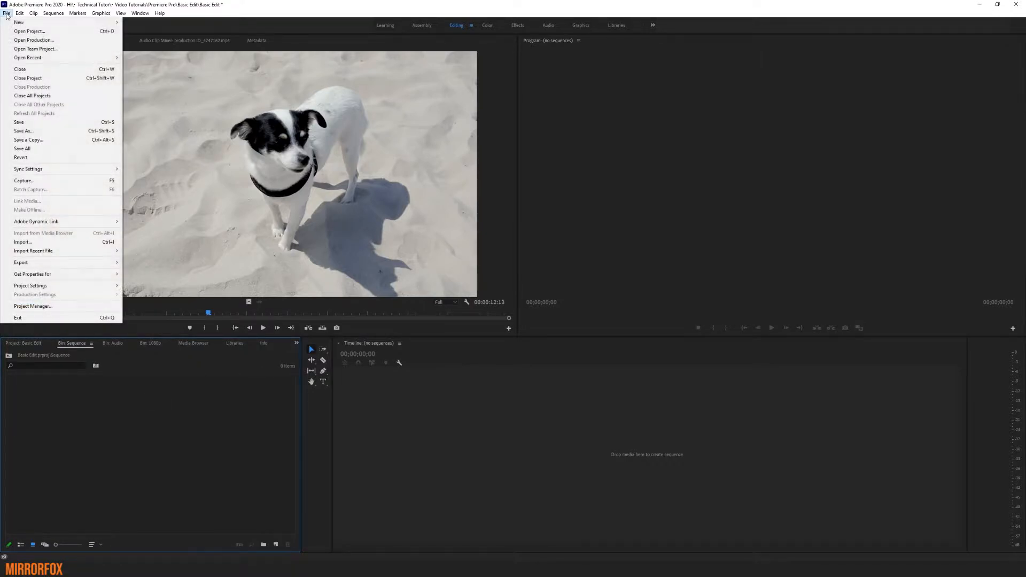
mouse_move(13, 23)
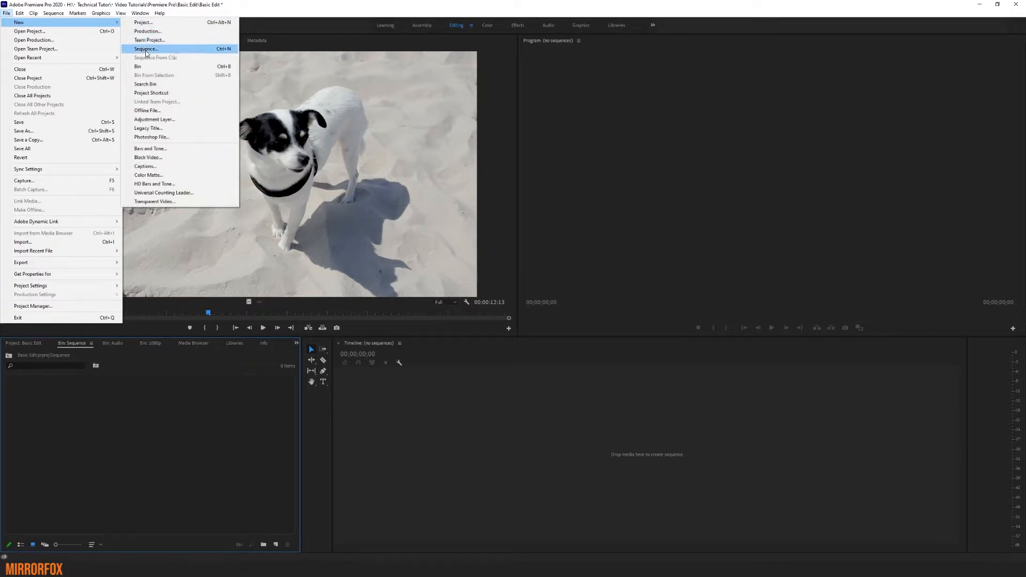
click(231, 52)
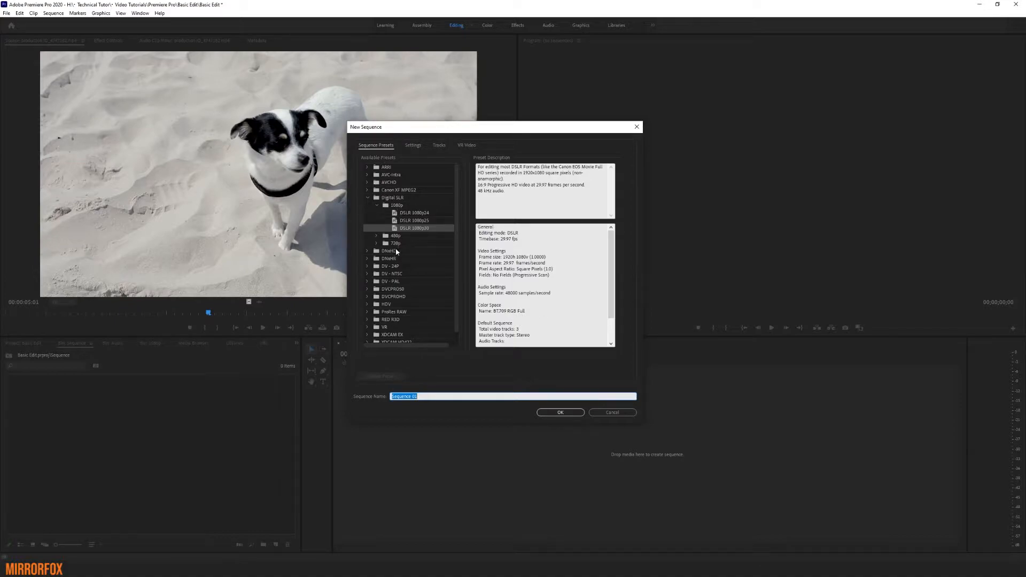
scroll(401, 297, down, 1)
scroll(438, 335, up, 1)
click(423, 220)
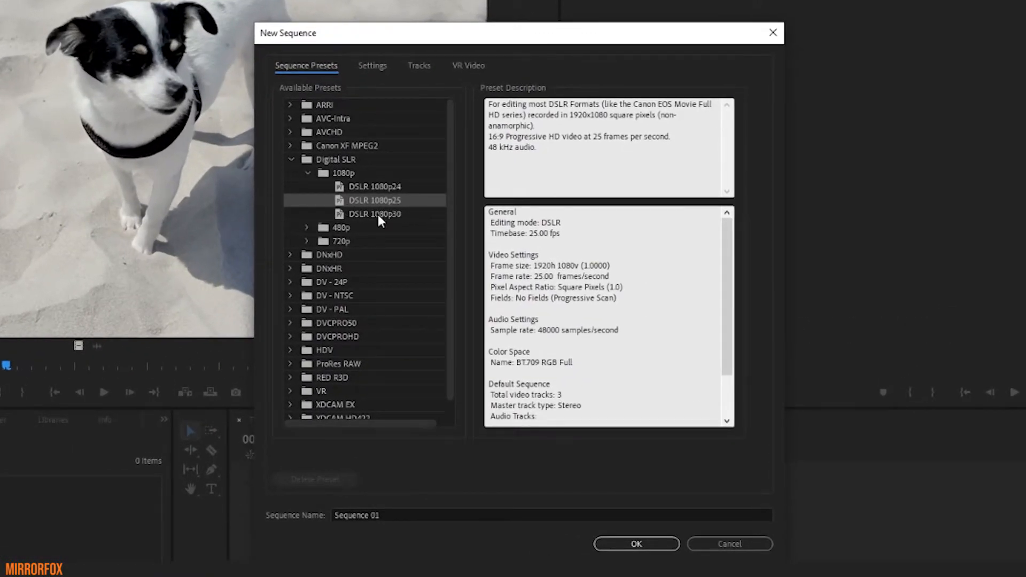
scroll(672, 394, down, 2)
scroll(675, 374, up, 2)
- Set the new sequence's editing mode to Custom and enable Maximum Render Quality, accepting the rendering warning
click(372, 66)
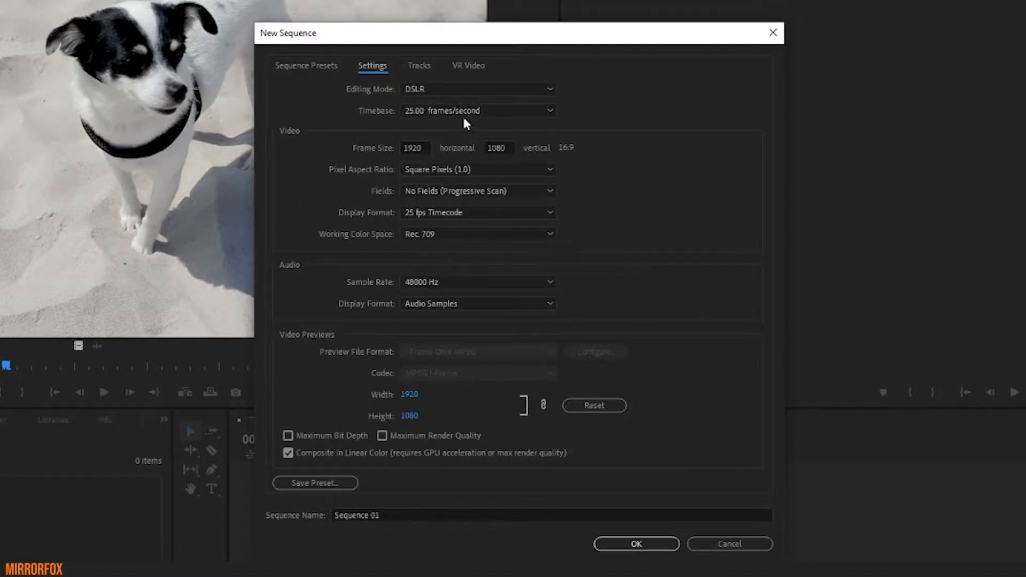
click(453, 89)
scroll(460, 104, up, 2)
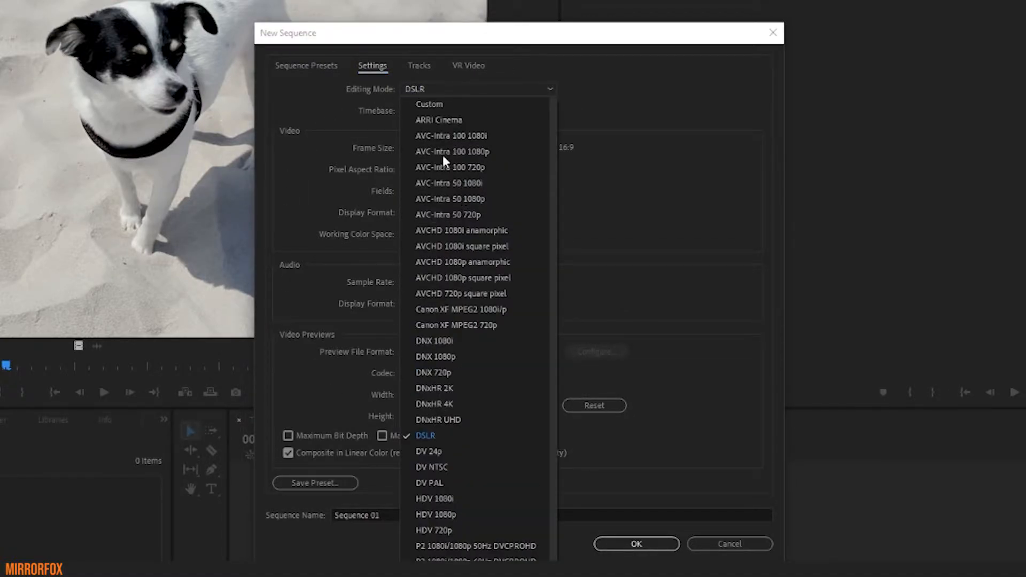
click(431, 104)
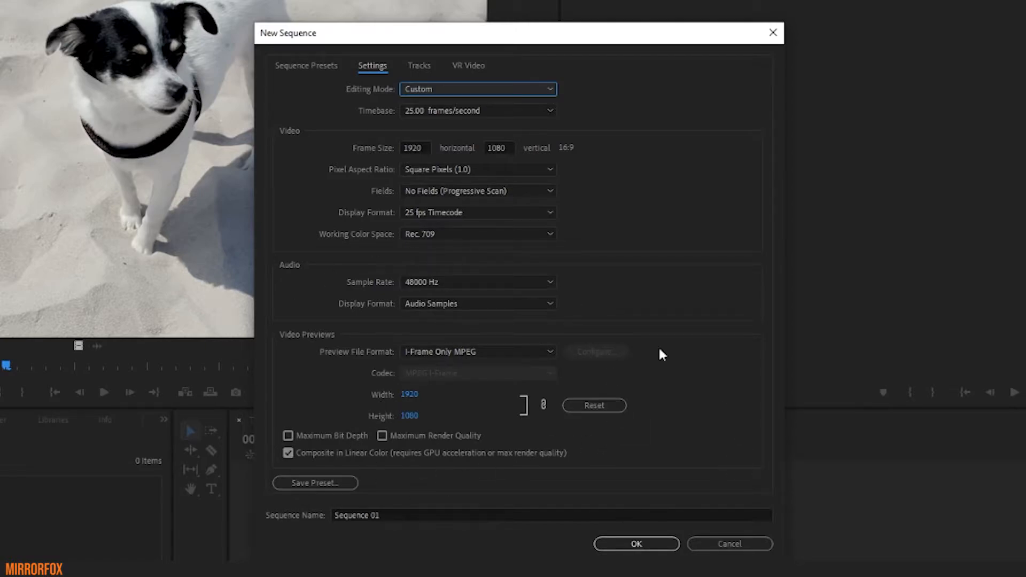
click(404, 436)
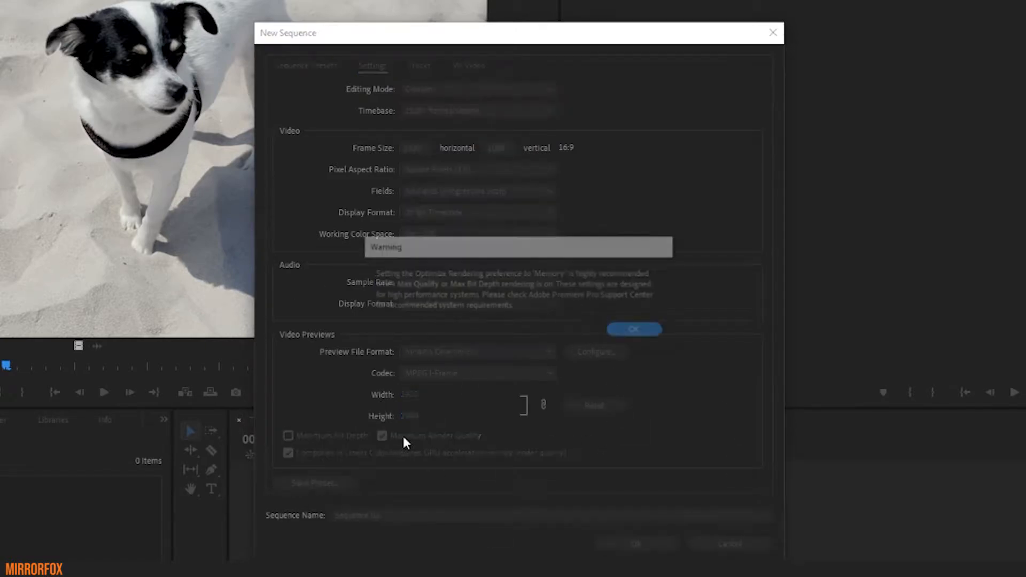
click(649, 332)
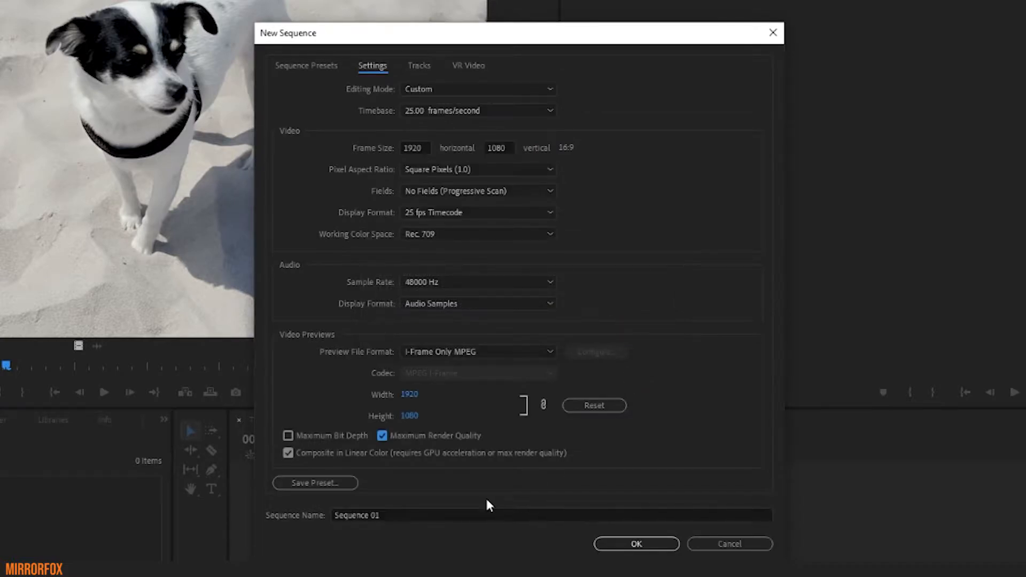
- Name the sequence "First Edit" and create it
click(365, 515)
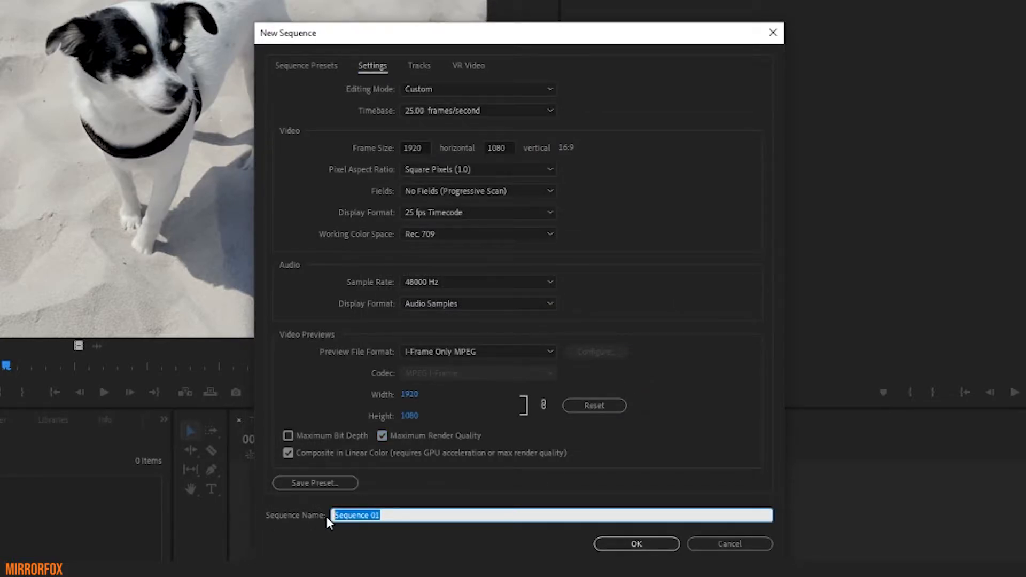
text(First Edit)
click(636, 544)
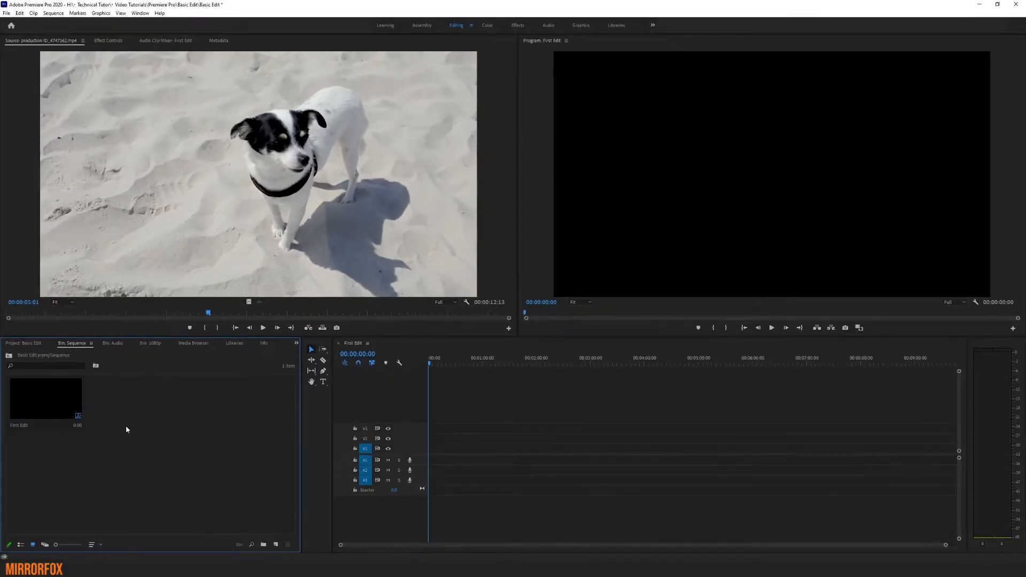
- Compare the First Edit sequence's thumbnail in the Sequence bin with the clip thumbnails in the 1080p bin
click(48, 400)
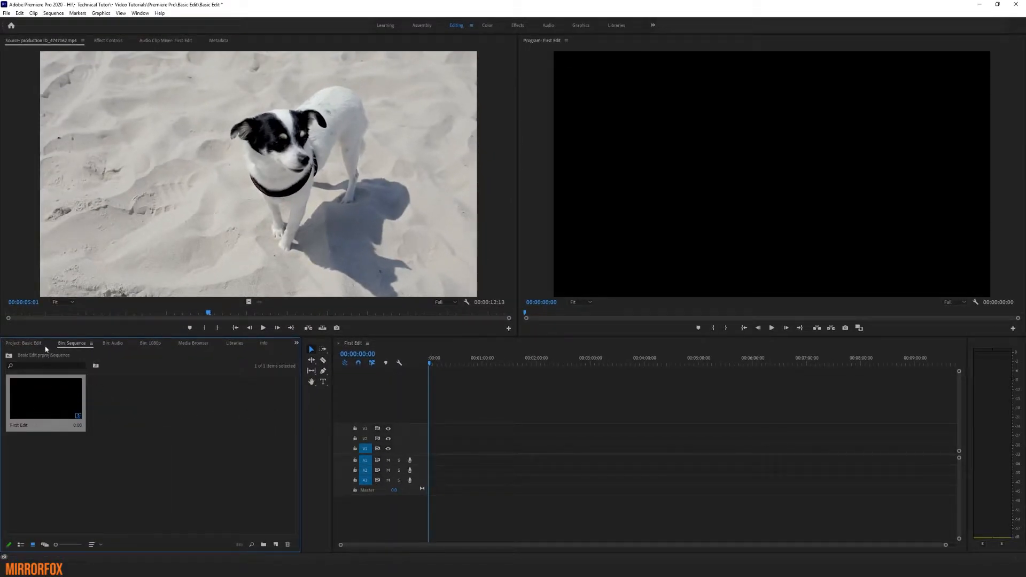
click(112, 423)
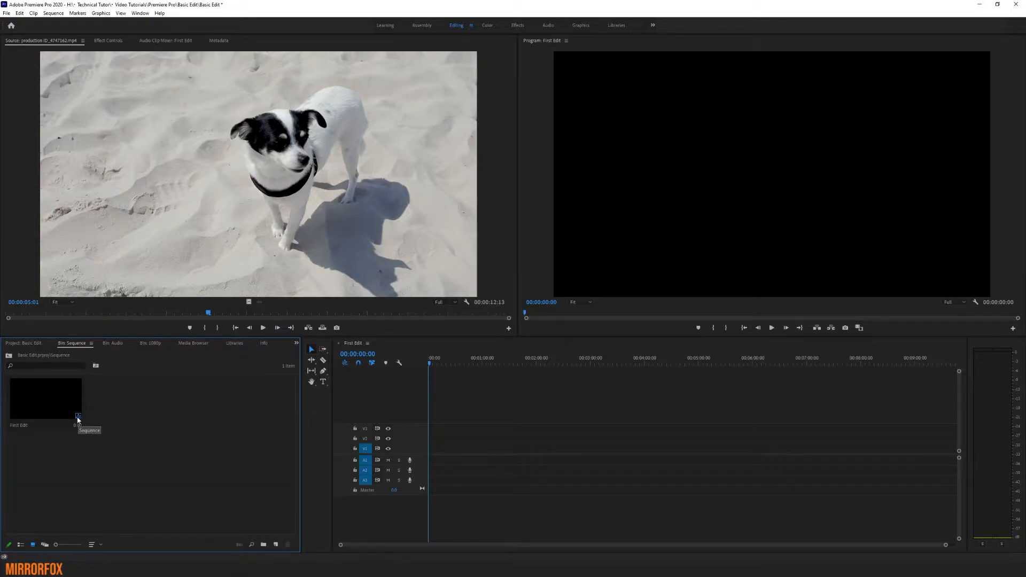
click(31, 344)
click(50, 409)
double_click(50, 409)
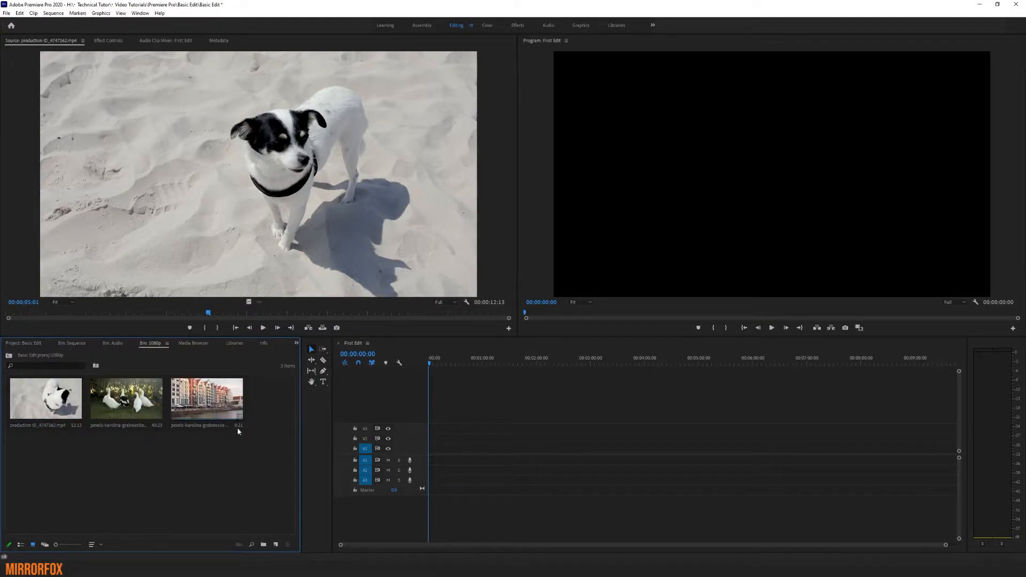
click(47, 400)
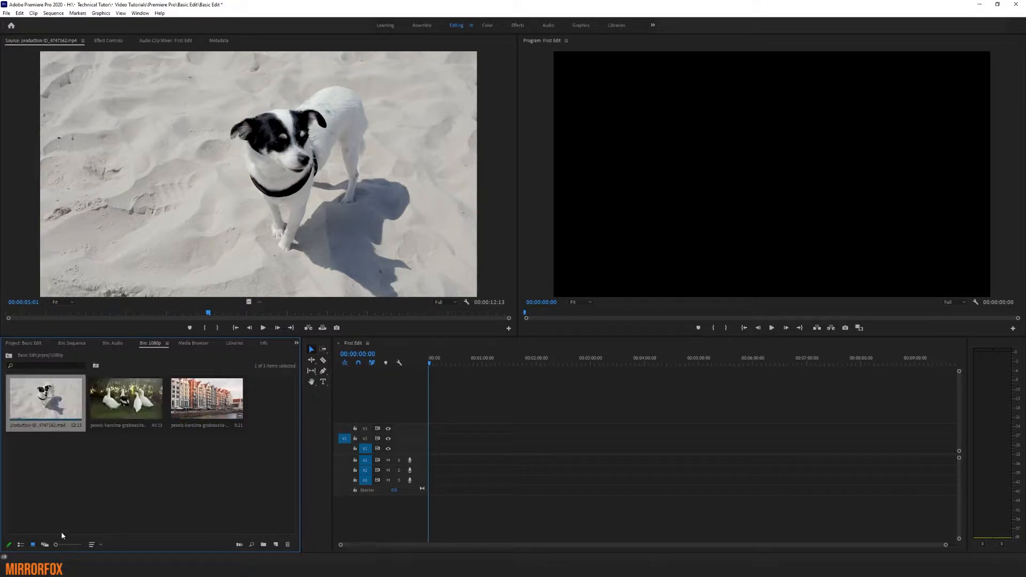
click(61, 345)
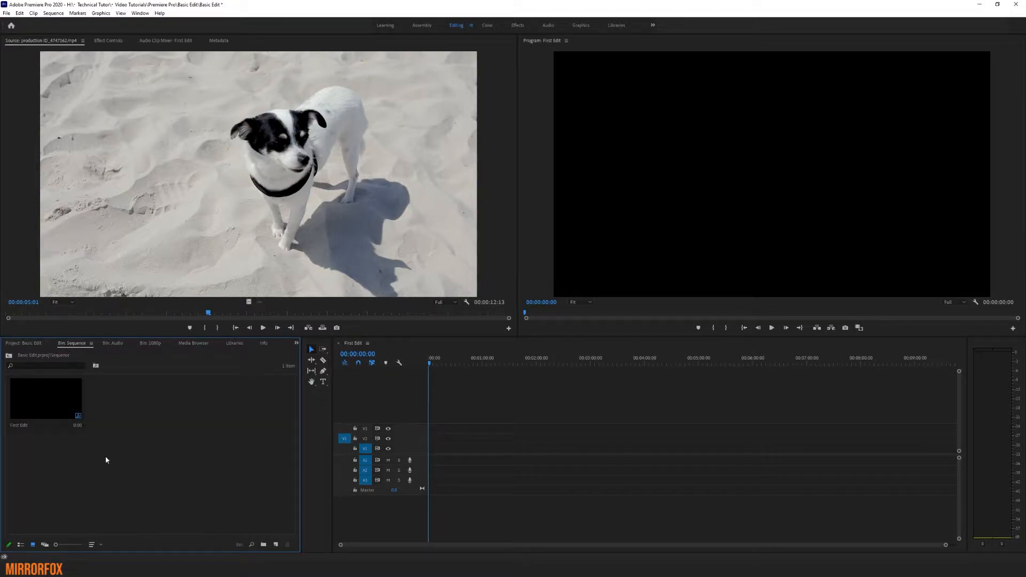
- Scrub the playhead through the empty First Edit timeline and return it to the start
click(390, 372)
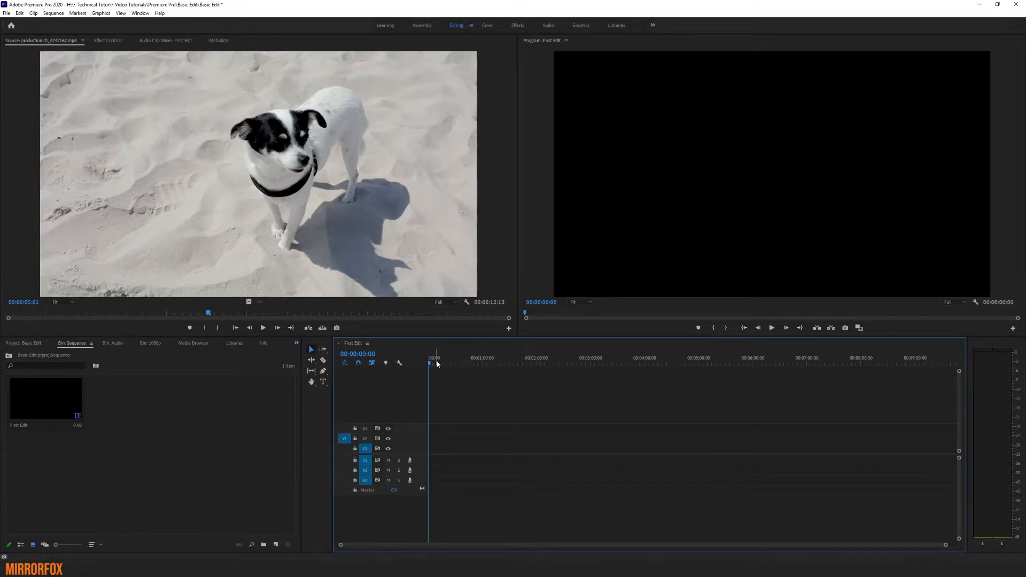
drag(436, 361, 642, 364)
drag(519, 366, 429, 363)
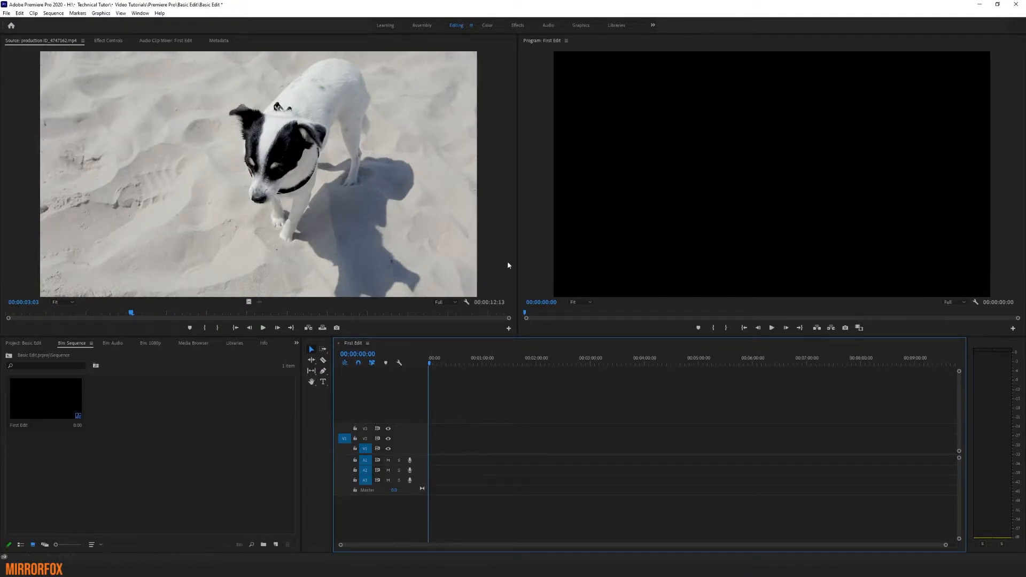
- Mark the dog clip's In point at 00:00:01:18 and its Out point at 00:00:07:04 in the Source monitor
click(396, 200)
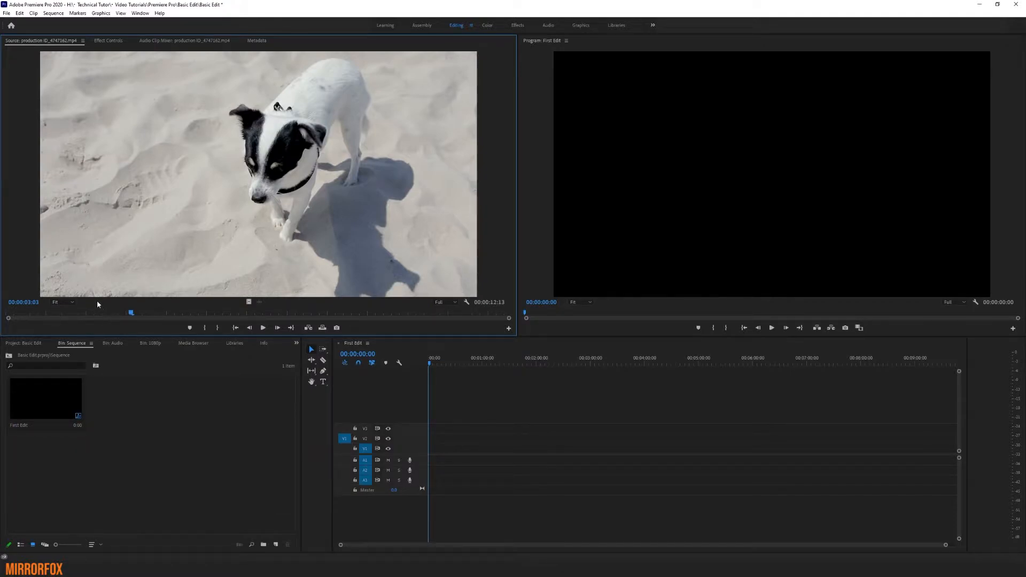
mouse_move(70, 314)
mouse_down()
mouse_move(27, 316)
mouse_move(238, 321)
mouse_move(63, 321)
mouse_move(75, 319)
mouse_up()
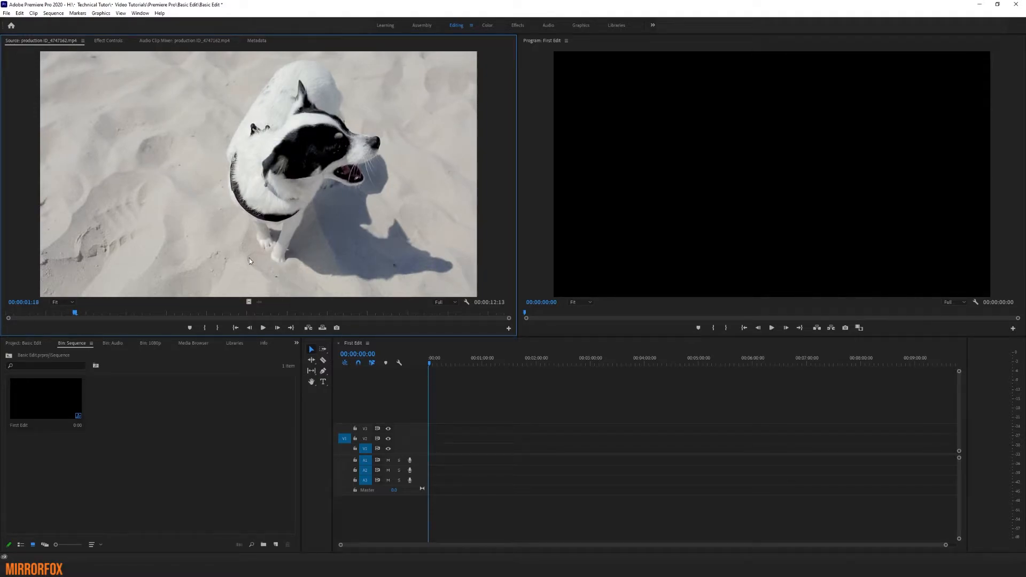
key(i)
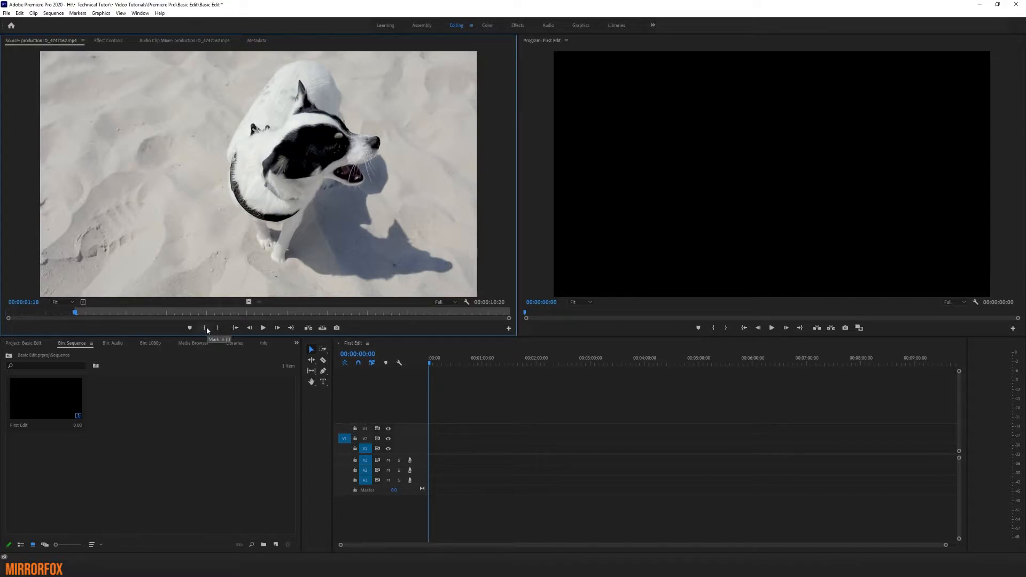
drag(75, 315, 295, 314)
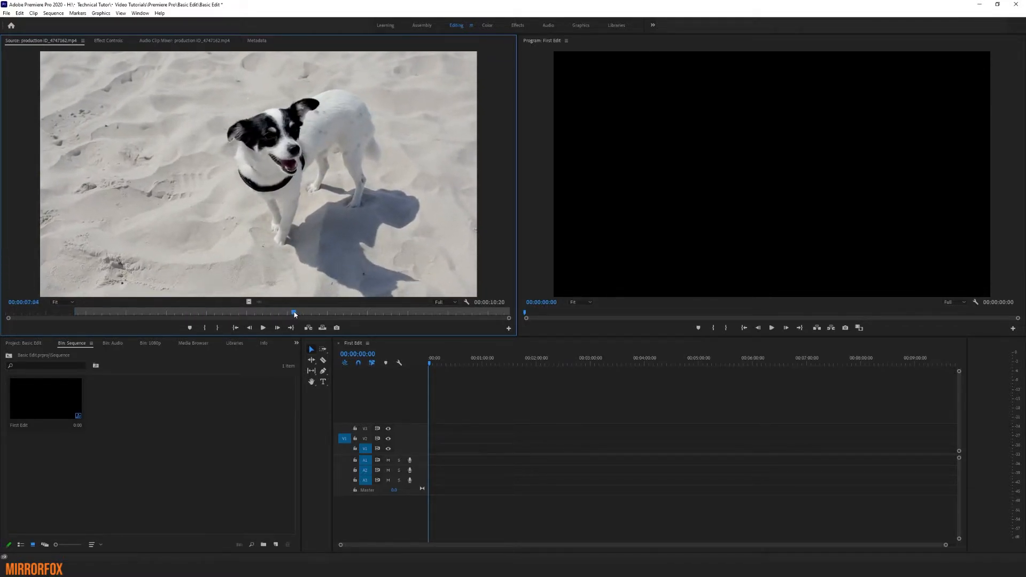
key(o)
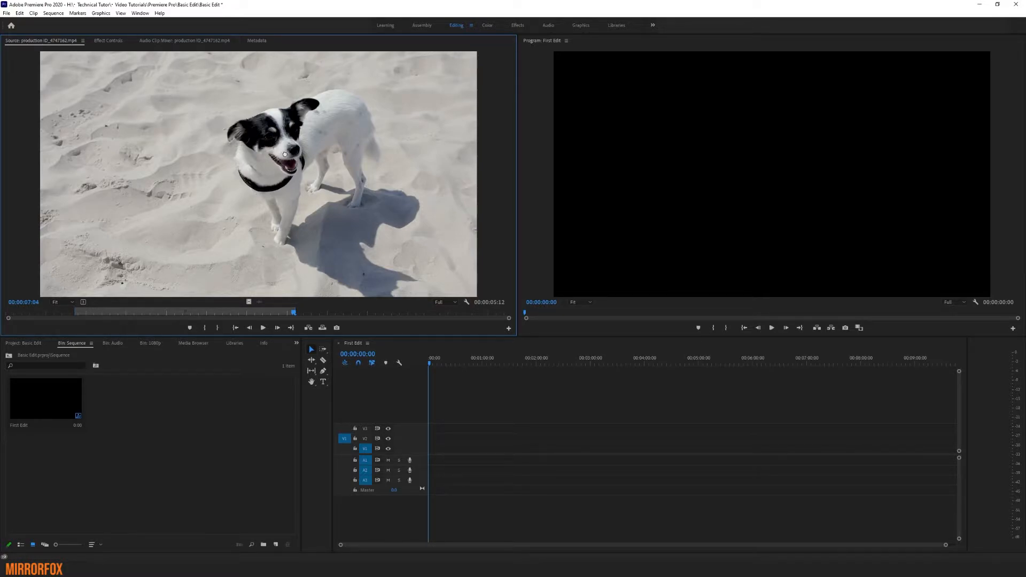
- Place the marked section of the dog clip at the start of track V1 in the First Edit timeline
drag(404, 287, 430, 449)
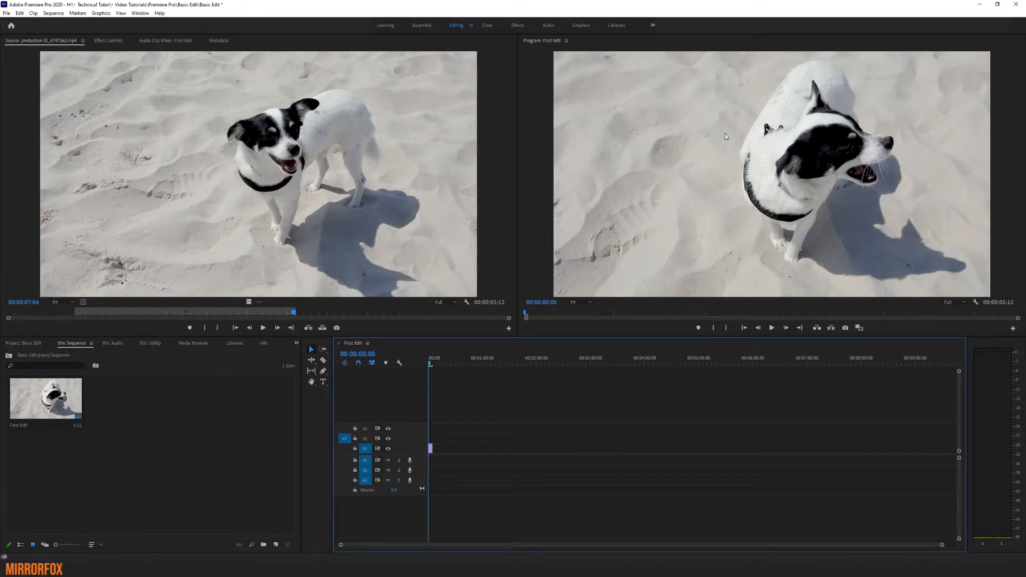
click(309, 218)
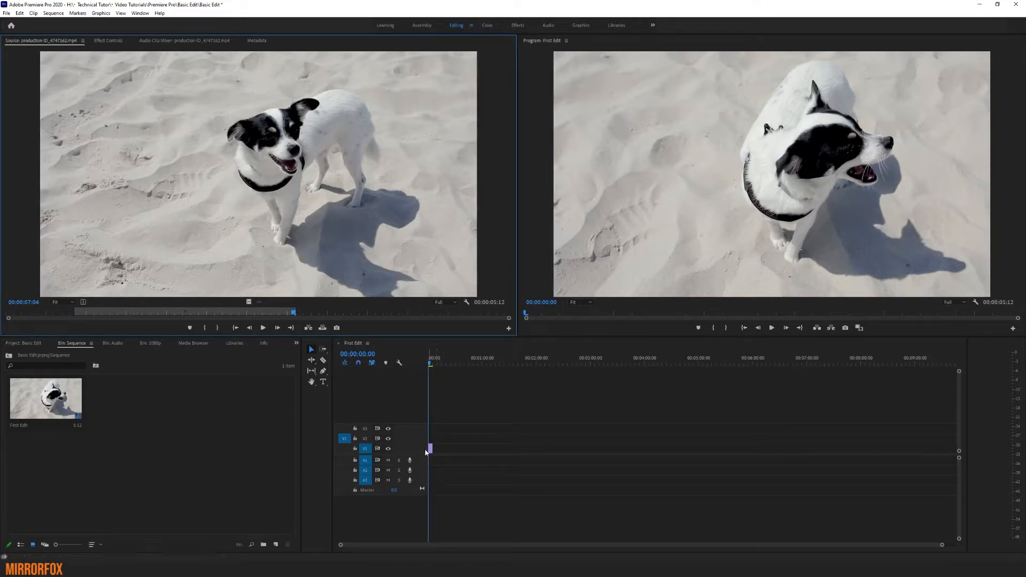
click(483, 407)
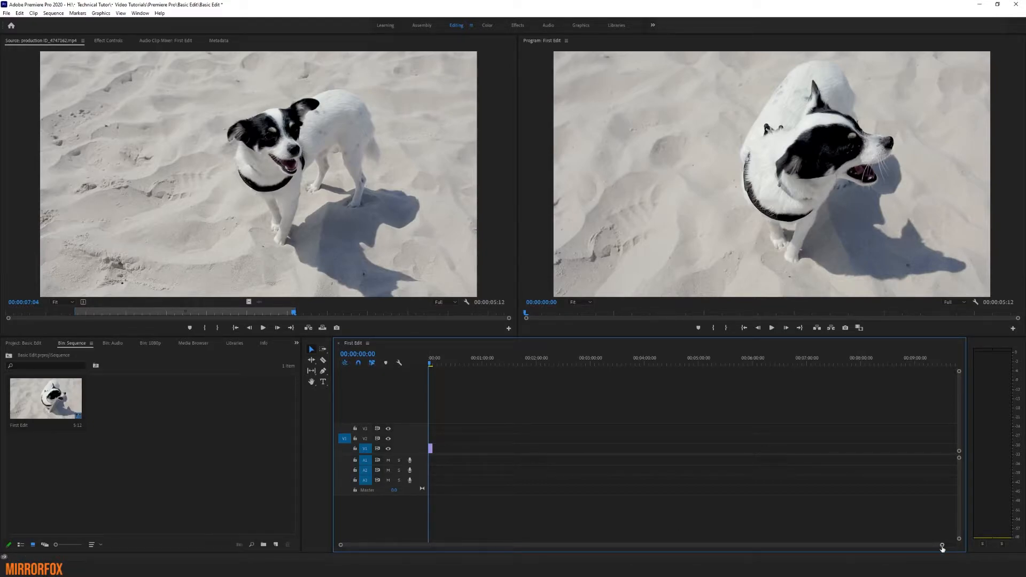
- Increase the height of track V1 enough to show the dog clip's thumbnail in the timeline
drag(944, 548, 686, 557)
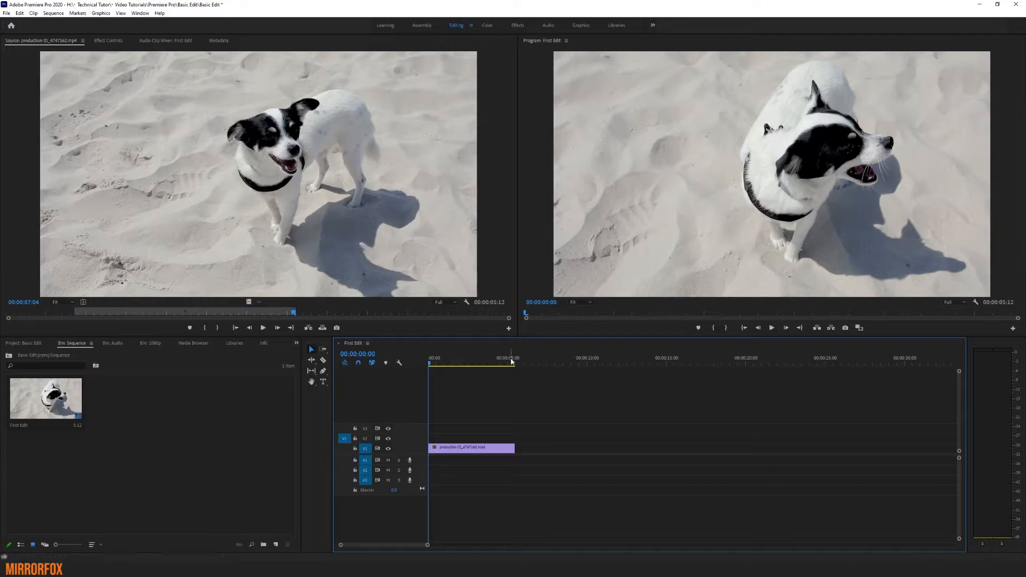
drag(428, 546, 693, 541)
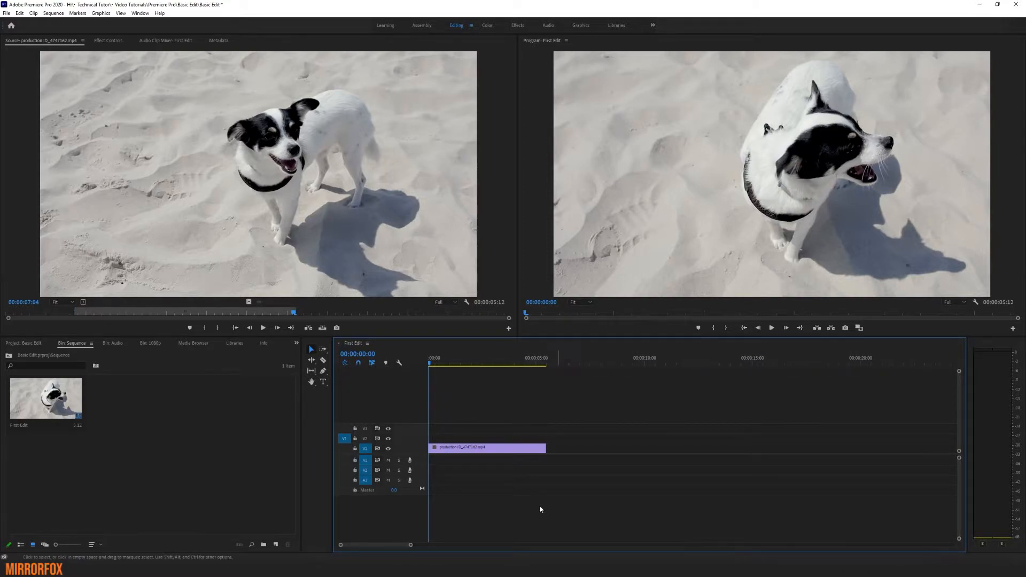
click(463, 452)
click(441, 461)
drag(416, 445, 419, 424)
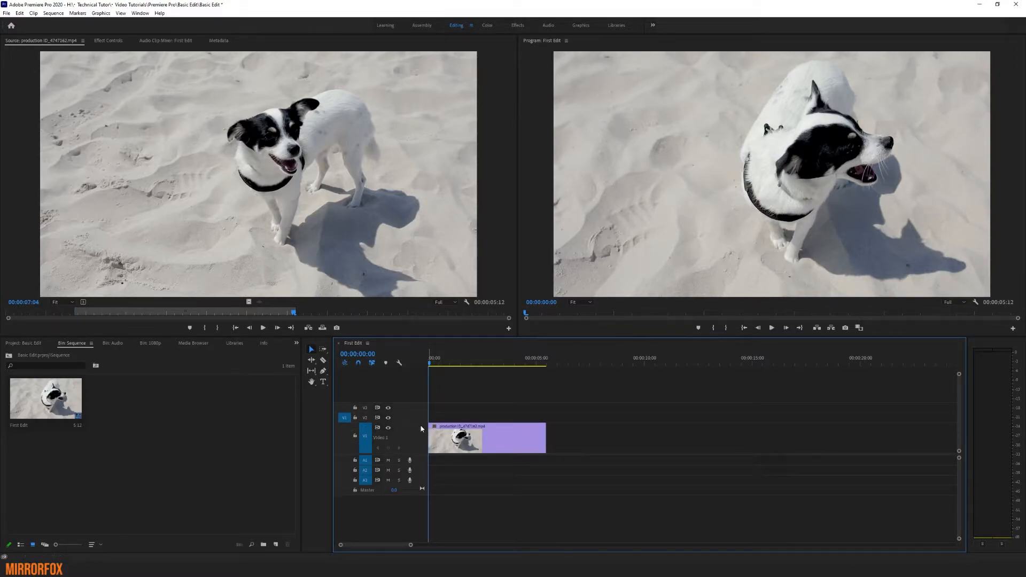
- Move the dog clip along track V1 so that it starts about one second into the sequence
click(457, 446)
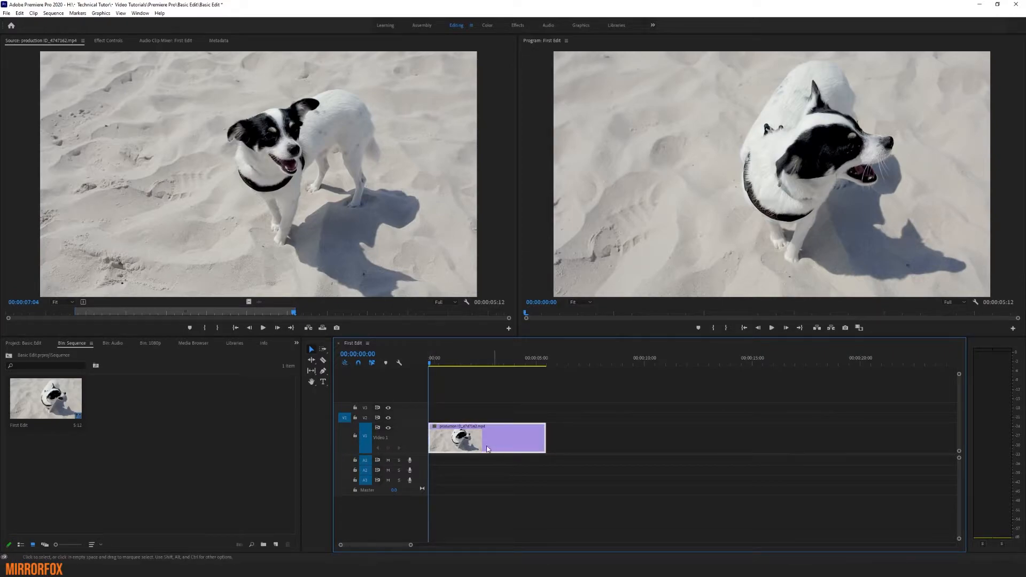
click(583, 448)
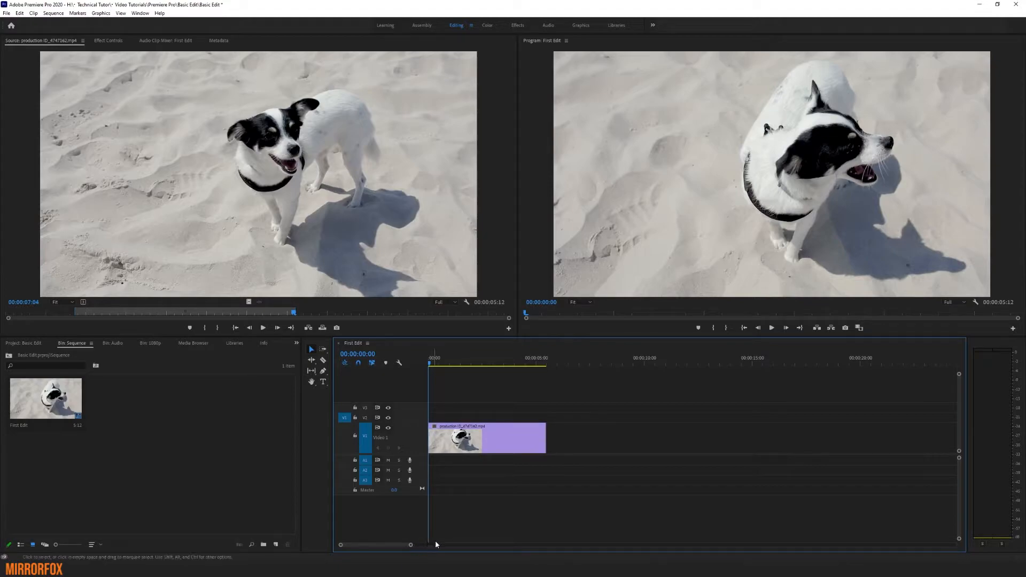
drag(411, 546, 497, 551)
mouse_move(508, 438)
mouse_down()
mouse_move(741, 448)
mouse_move(719, 447)
mouse_move(717, 409)
mouse_move(712, 443)
mouse_move(606, 430)
mouse_move(521, 438)
mouse_move(476, 399)
mouse_move(515, 409)
mouse_move(524, 439)
mouse_move(659, 439)
mouse_move(661, 455)
mouse_move(655, 412)
mouse_move(656, 441)
mouse_move(513, 442)
mouse_up()
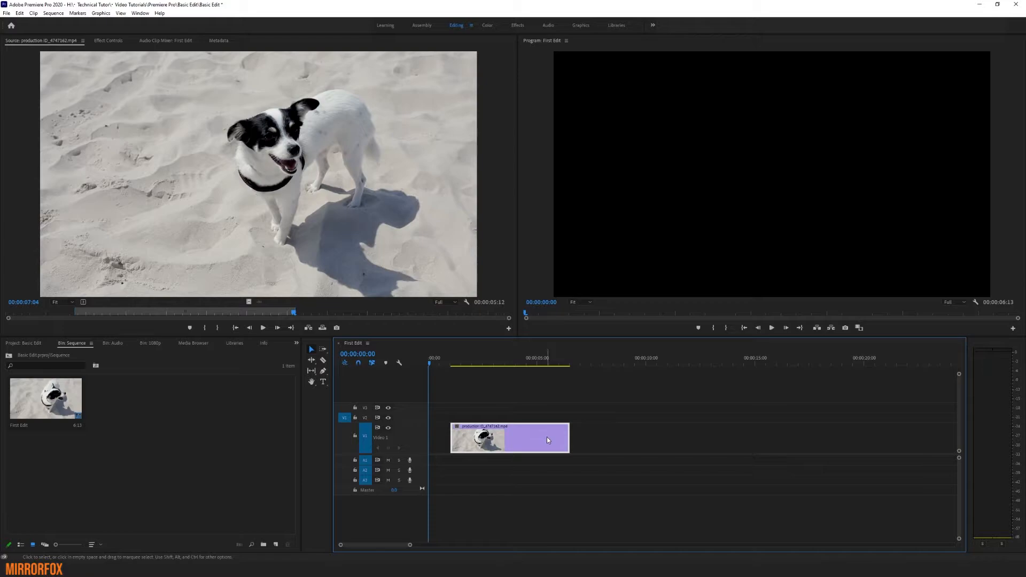
- Move the dog clip back to the start of the sequence and park the playhead at 00:00:04:04
drag(549, 437, 523, 445)
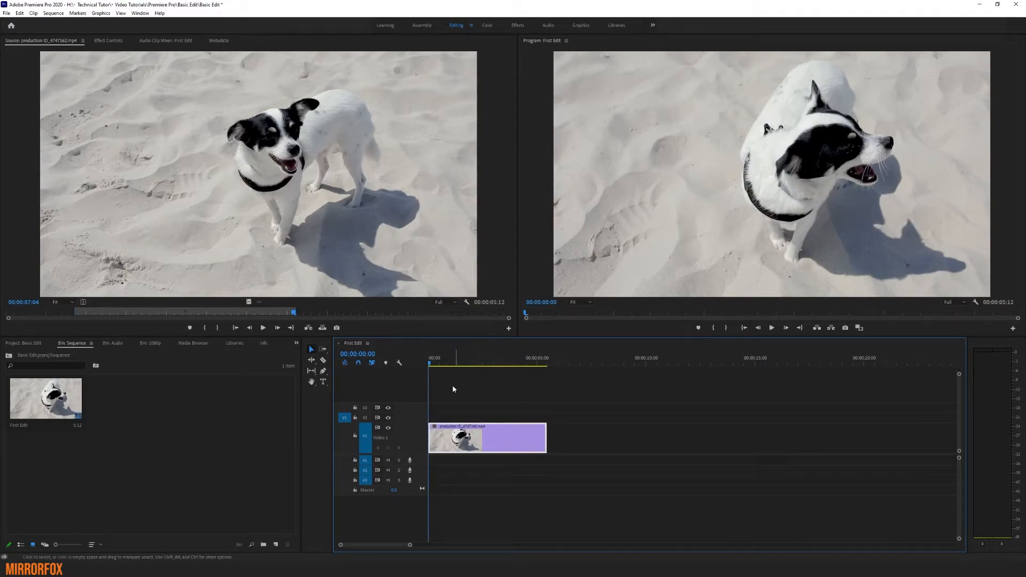
drag(537, 361, 498, 363)
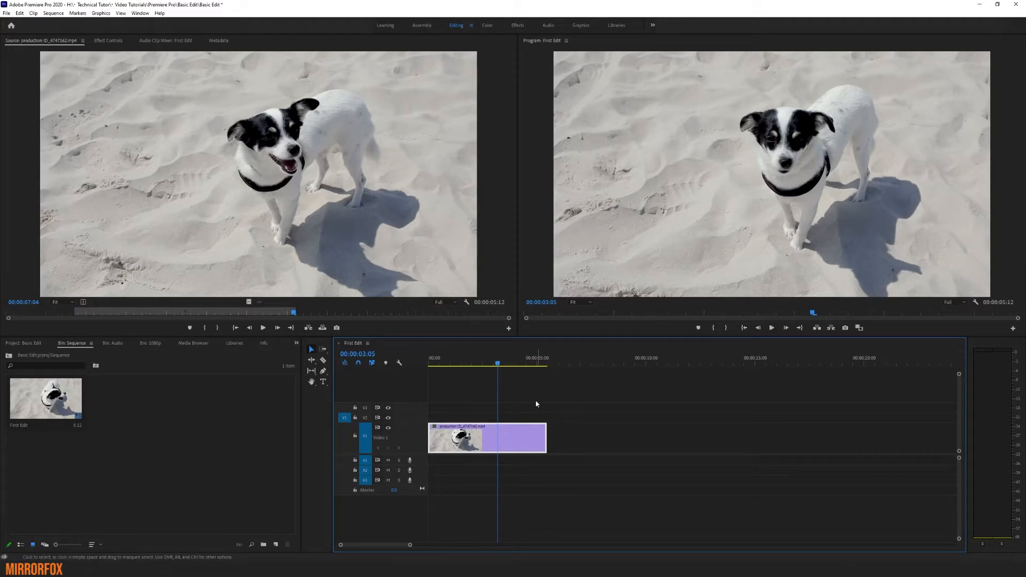
click(513, 363)
drag(514, 363, 519, 363)
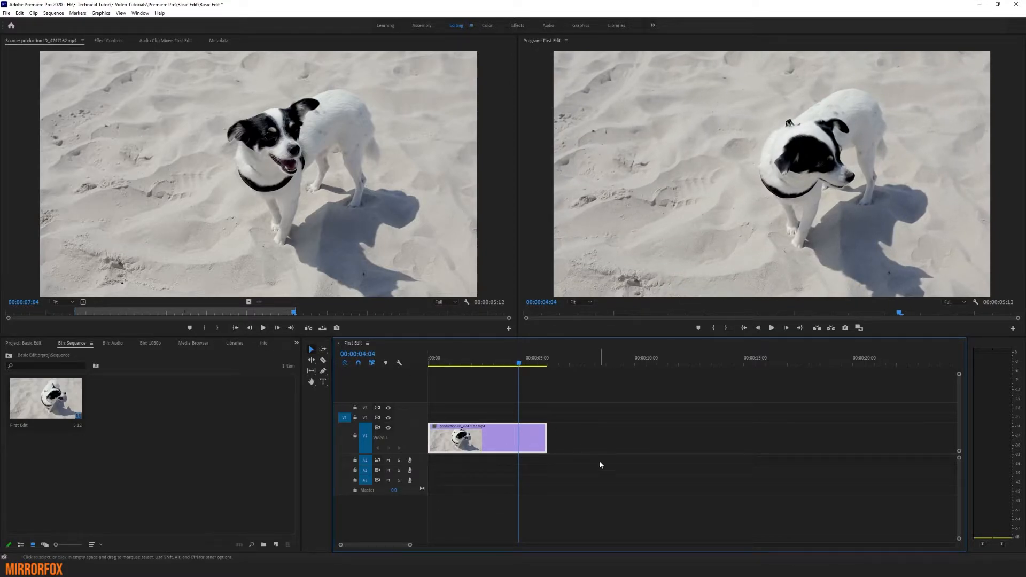
click(532, 505)
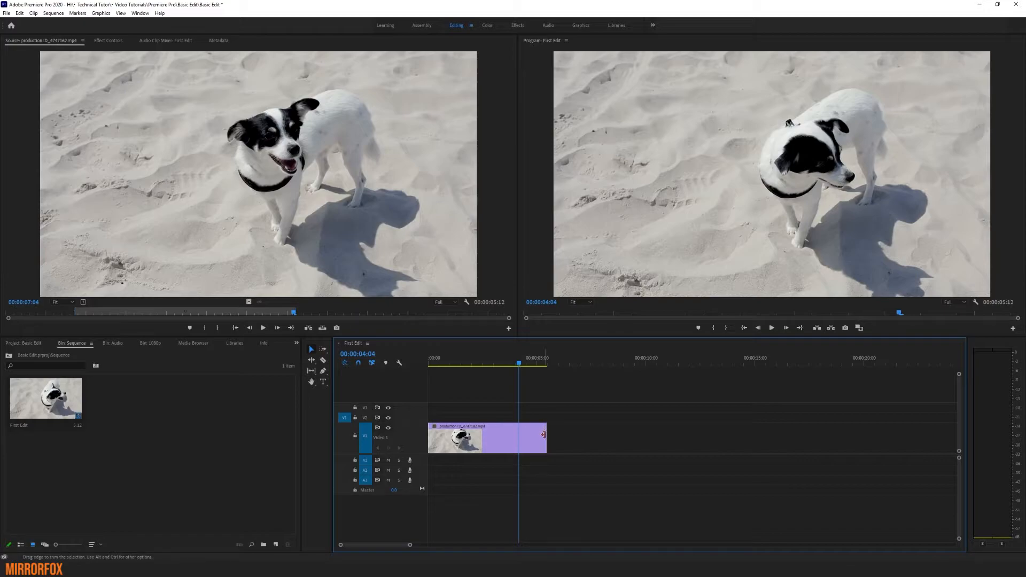
- Try trimming the end of the dog clip back to 00:00:04:04, and undo the trim
drag(544, 435, 517, 435)
drag(538, 364, 526, 363)
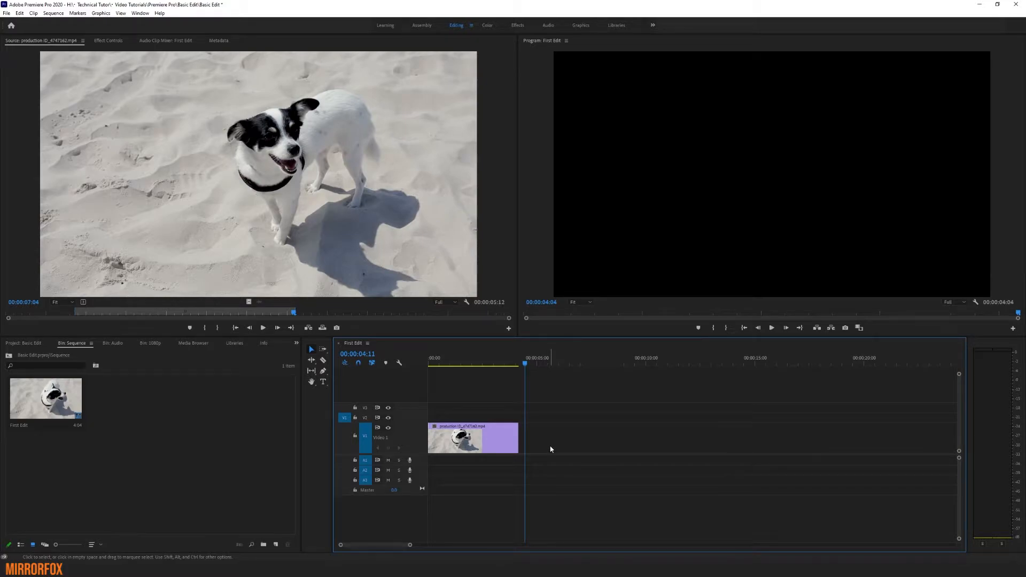
key(ctrl+z)
- Split the dog clip at 00:00:04:06 with the Razor tool and return to the Selection tool
mouse_move(526, 362)
mouse_down()
mouse_move(541, 363)
mouse_move(520, 364)
mouse_up()
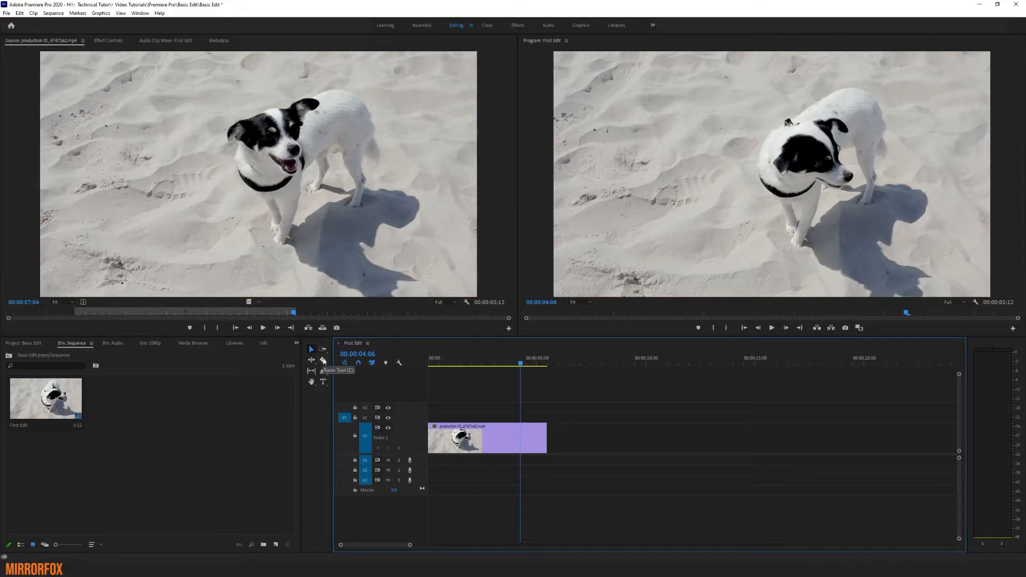
click(323, 361)
click(523, 437)
key(v)
- Move the split-off end section of the dog clip further along V1 and close the gap in front of it
drag(535, 364, 506, 361)
drag(532, 453, 560, 453)
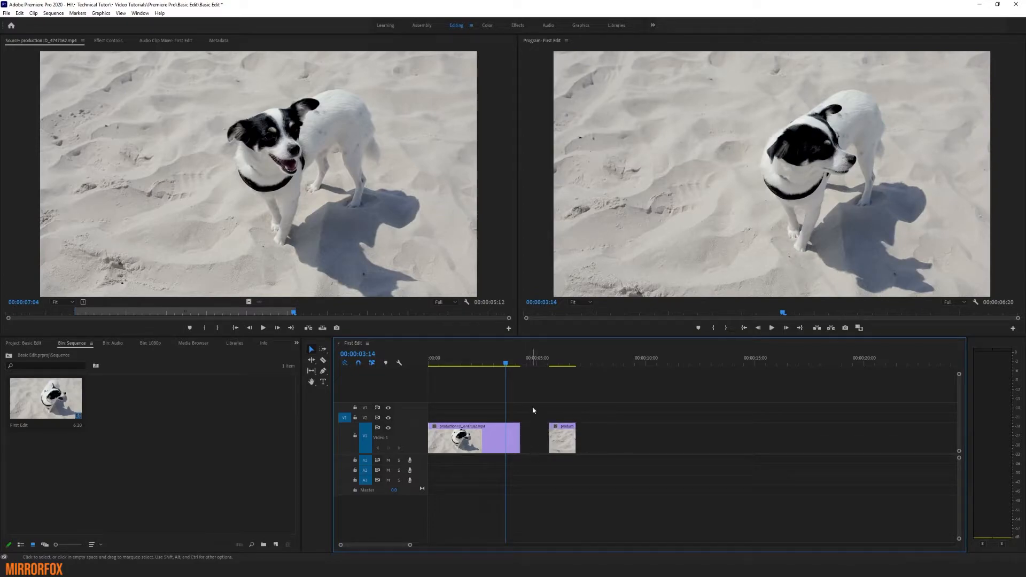
click(538, 450)
key(Delete)
- Try deleting the end section of the dog clip, and undo the deletion
drag(537, 449, 540, 450)
key(Delete)
key(ctrl+z)
- Try moving the end section back over the dog clip's first section and away from it again, and undo both moves
drag(523, 363, 491, 364)
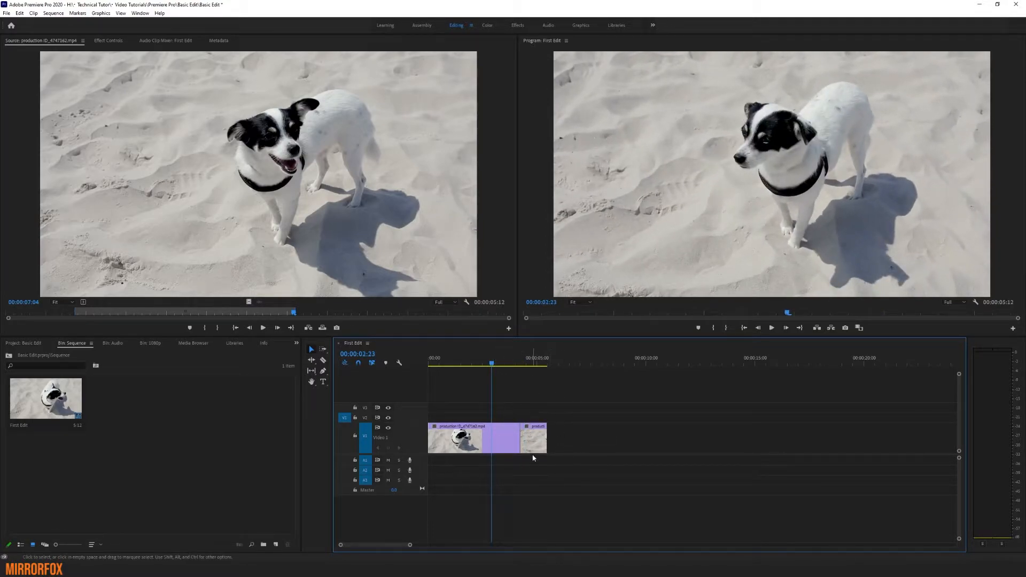
drag(542, 452, 528, 450)
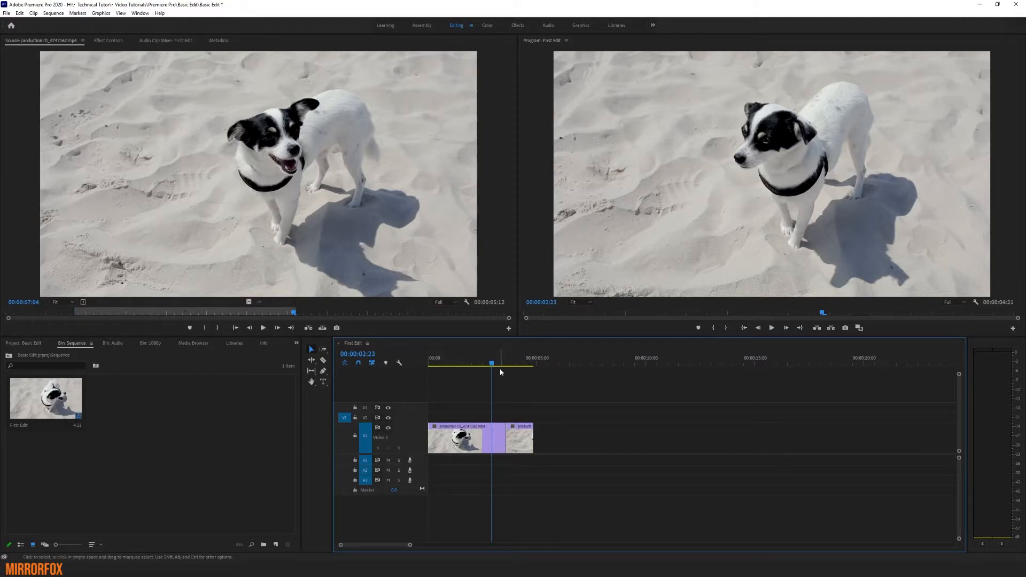
drag(501, 369, 548, 363)
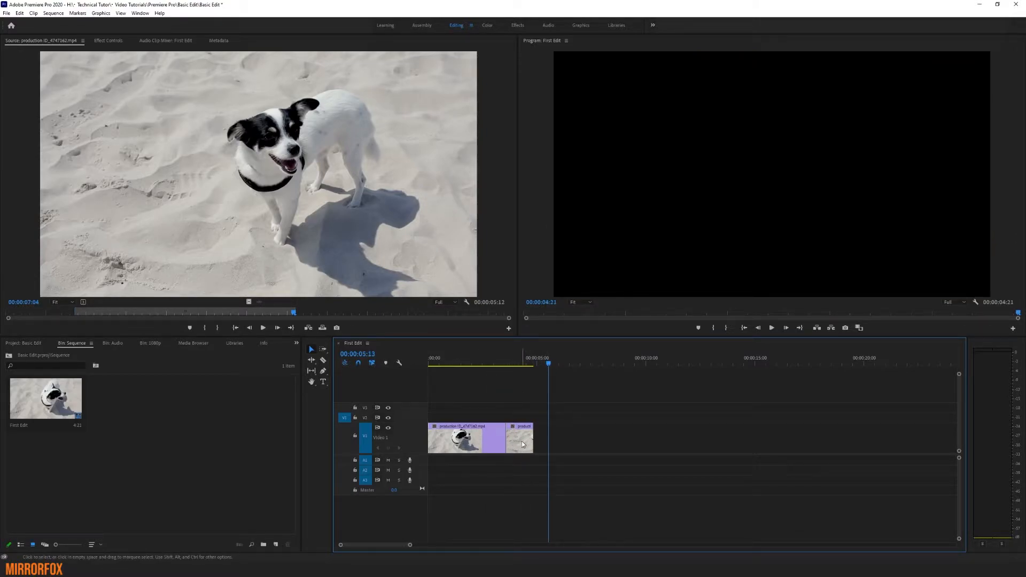
drag(521, 426, 545, 456)
click(519, 448)
click(509, 468)
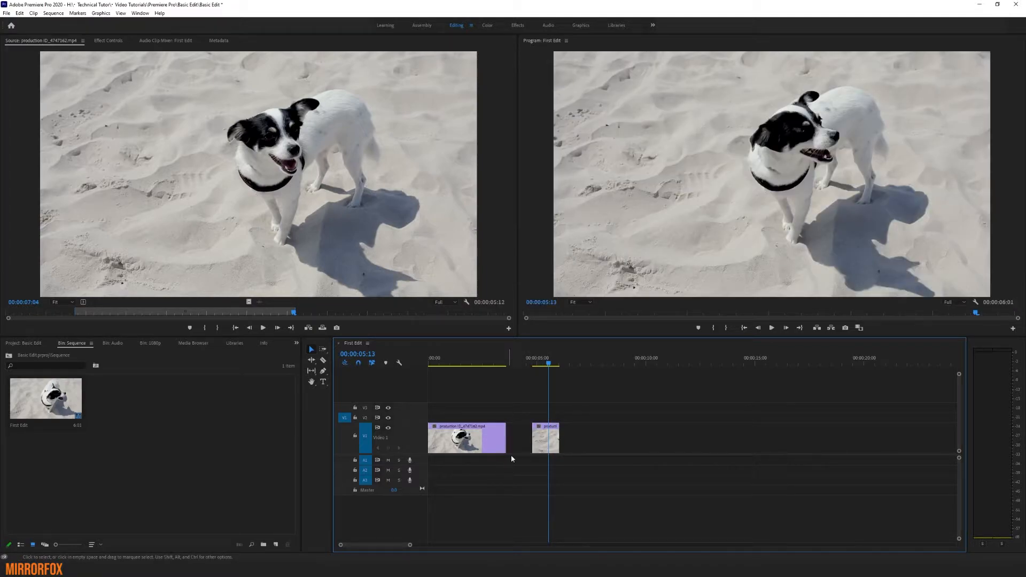
key(ctrl+z)
key(ctrl+z)
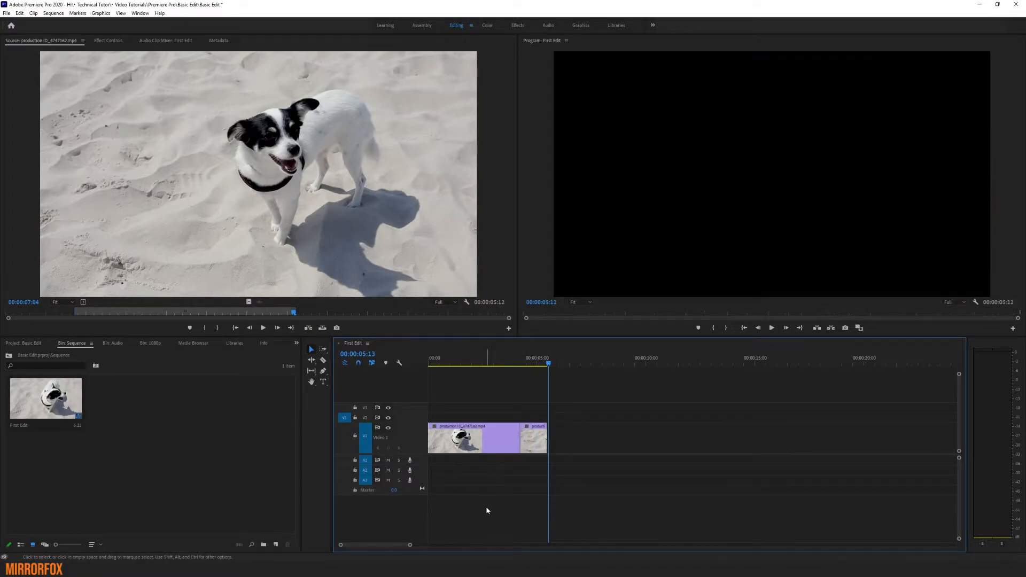
- Move the dog clip's end section along V1 so it ends at 00:00:09:00, and ripple-delete the gap before it
drag(536, 363, 518, 363)
drag(541, 445, 618, 444)
click(559, 446)
click(607, 403)
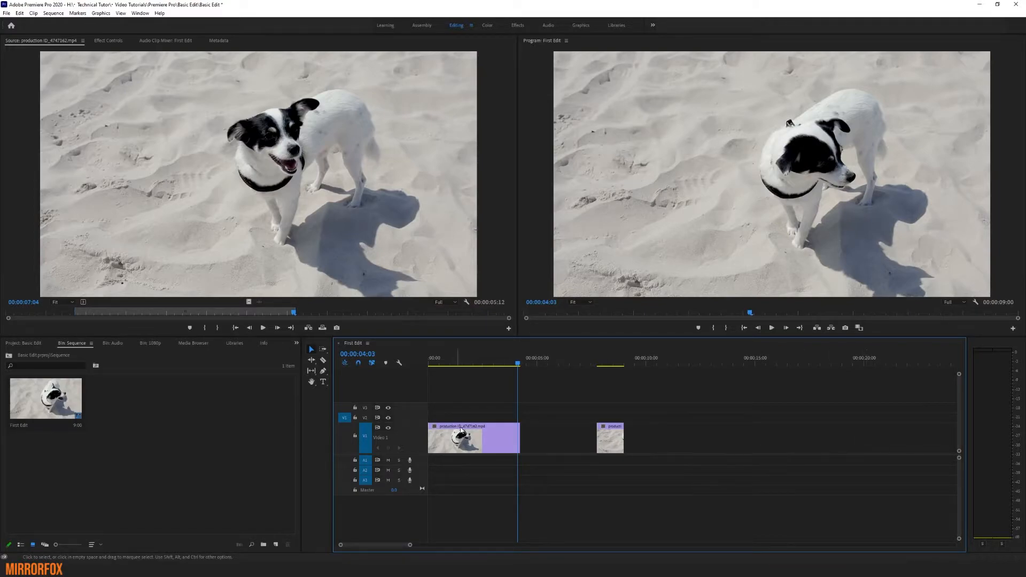
click(566, 446)
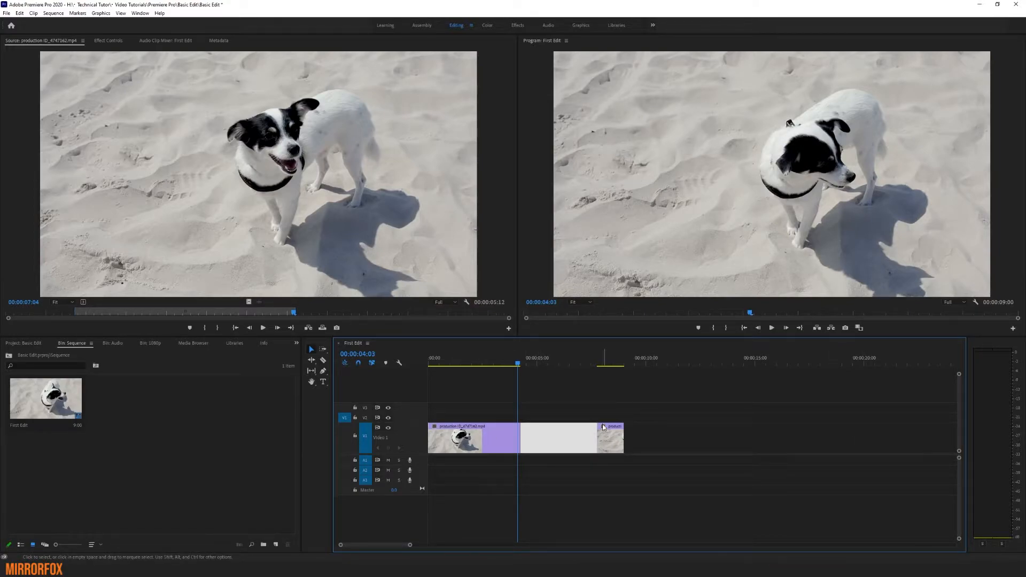
key(Delete)
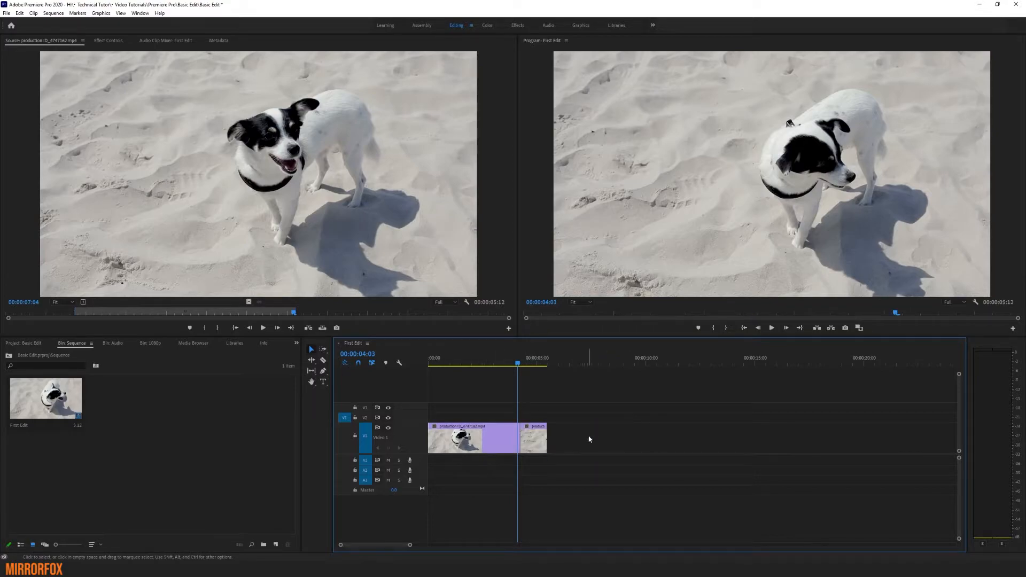
- Delete the end section of the split dog clip from track V1
drag(550, 363, 515, 364)
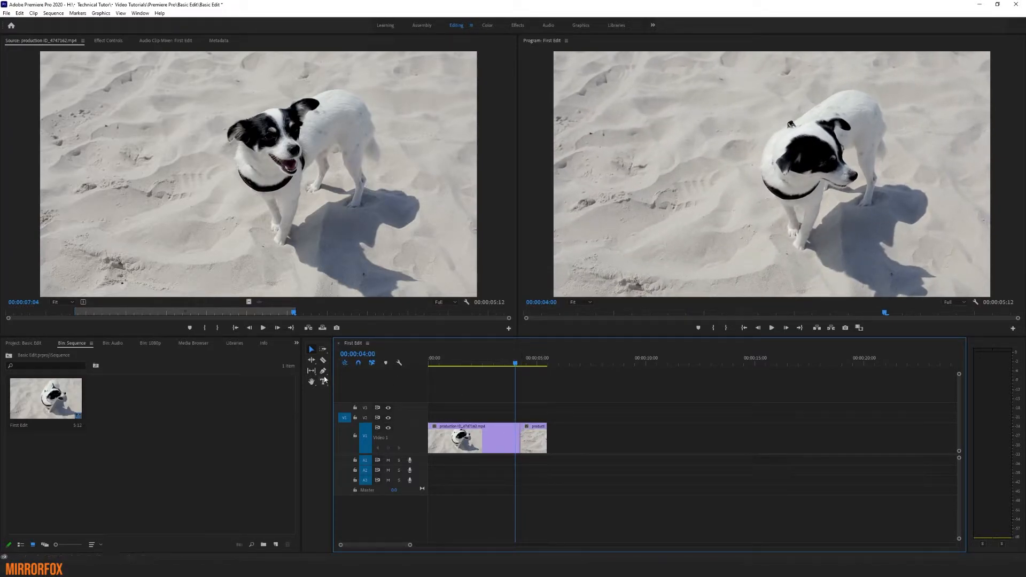
click(324, 360)
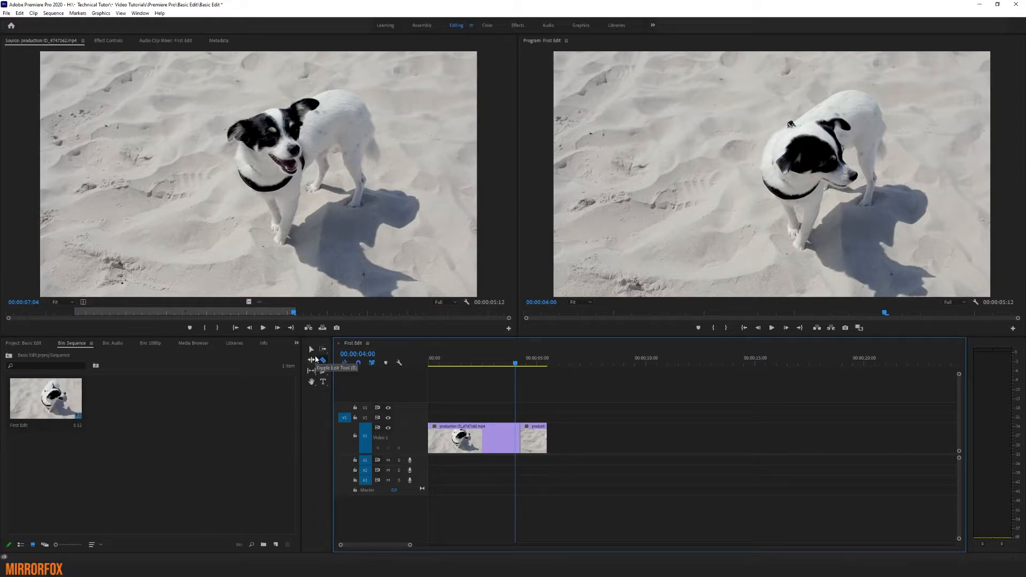
click(312, 351)
key(Delete)
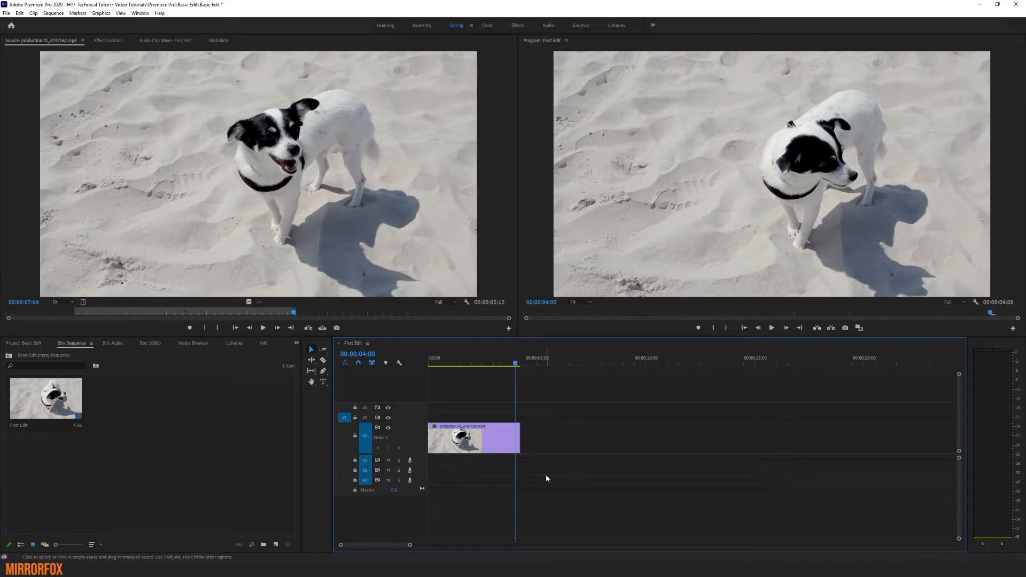
- Extend the dog clip's end to the full available footage and trim it back to 00:00:03:23
mouse_move(515, 364)
mouse_down()
mouse_move(488, 365)
mouse_move(513, 365)
mouse_up()
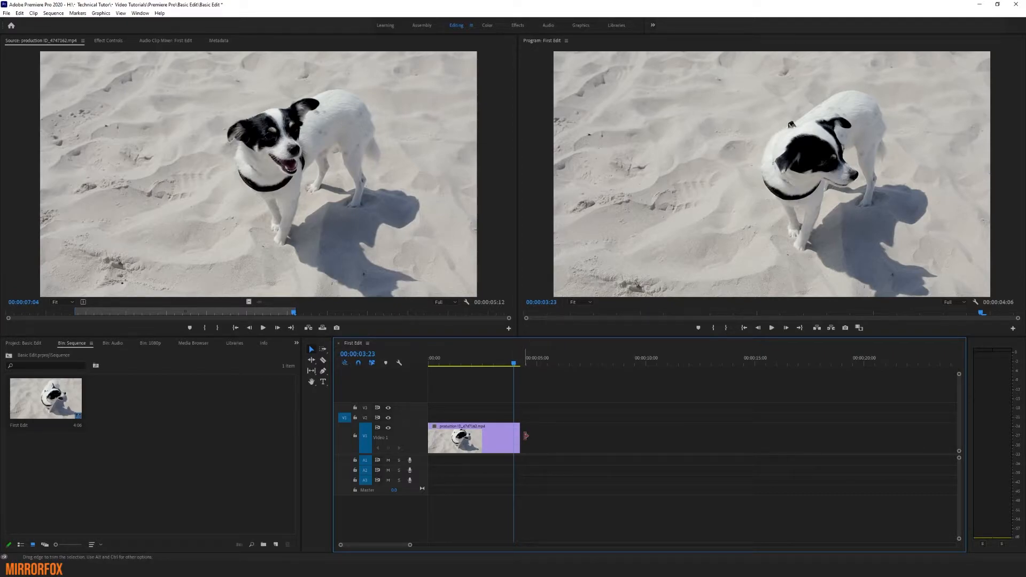
drag(526, 435, 677, 439)
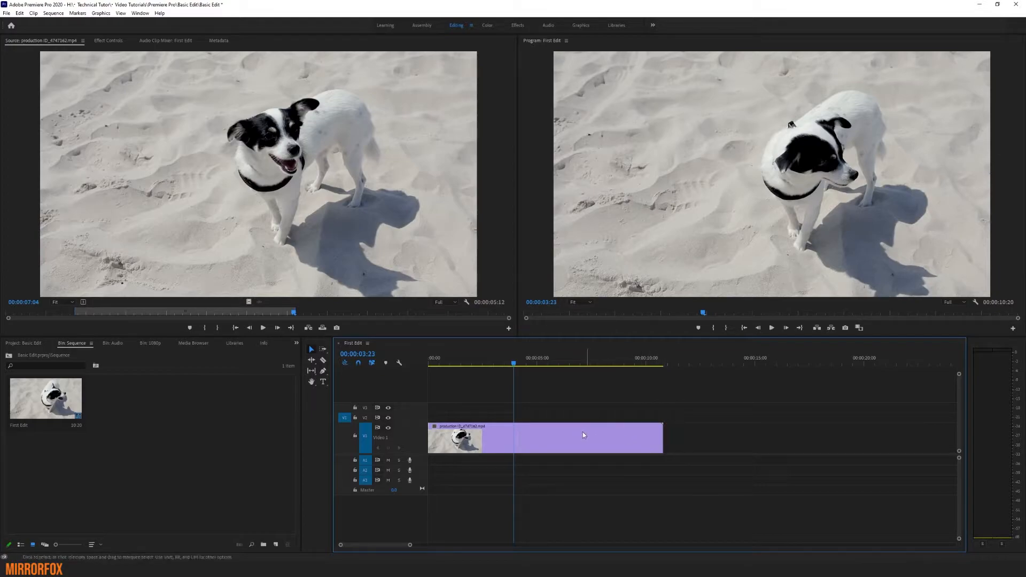
drag(670, 436, 513, 441)
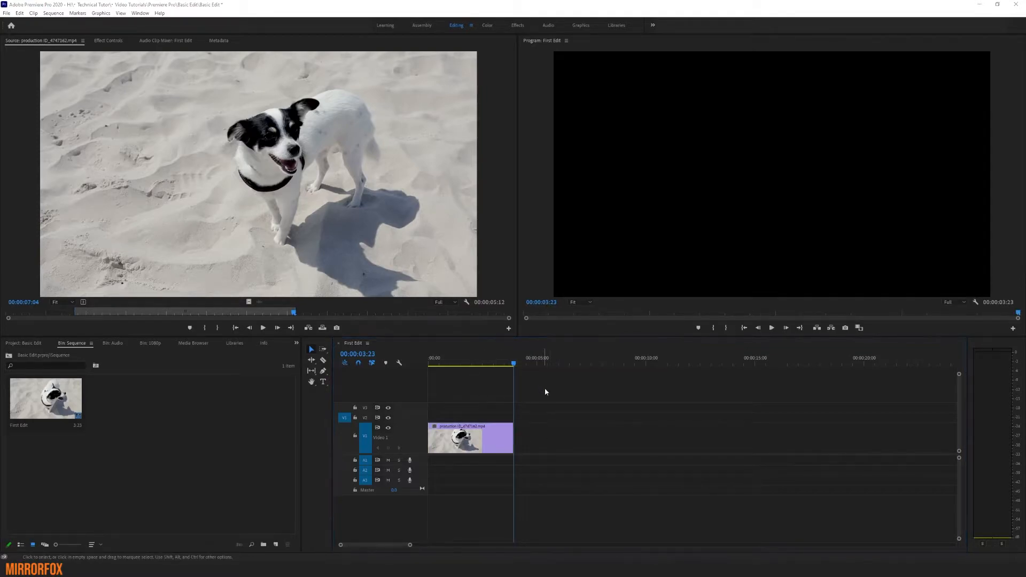
click(492, 363)
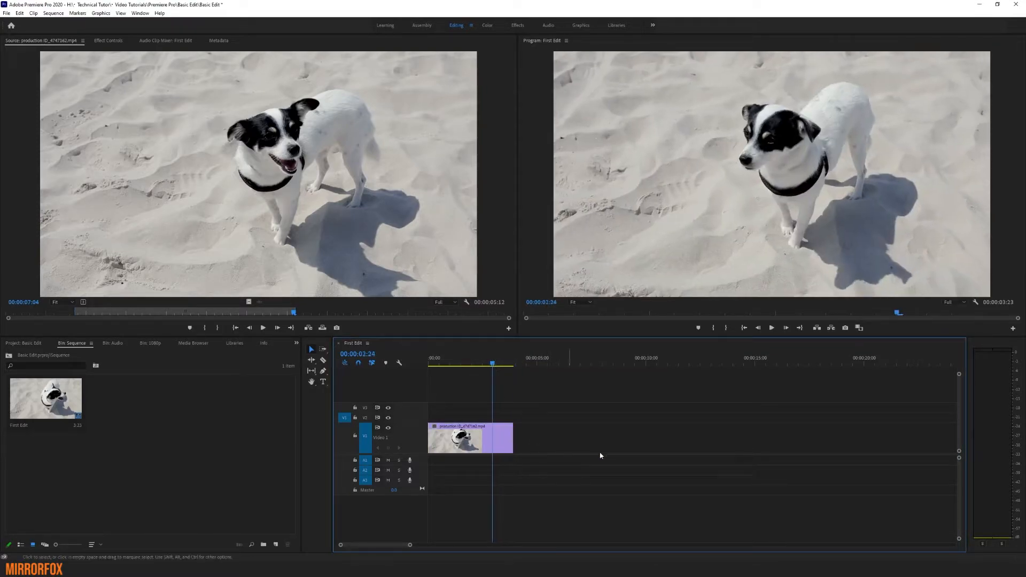
- Load the ducks clip from the 1080p bin into the Source monitor and mark a 00:00:13:10 section ending at 00:00:18:24
click(24, 343)
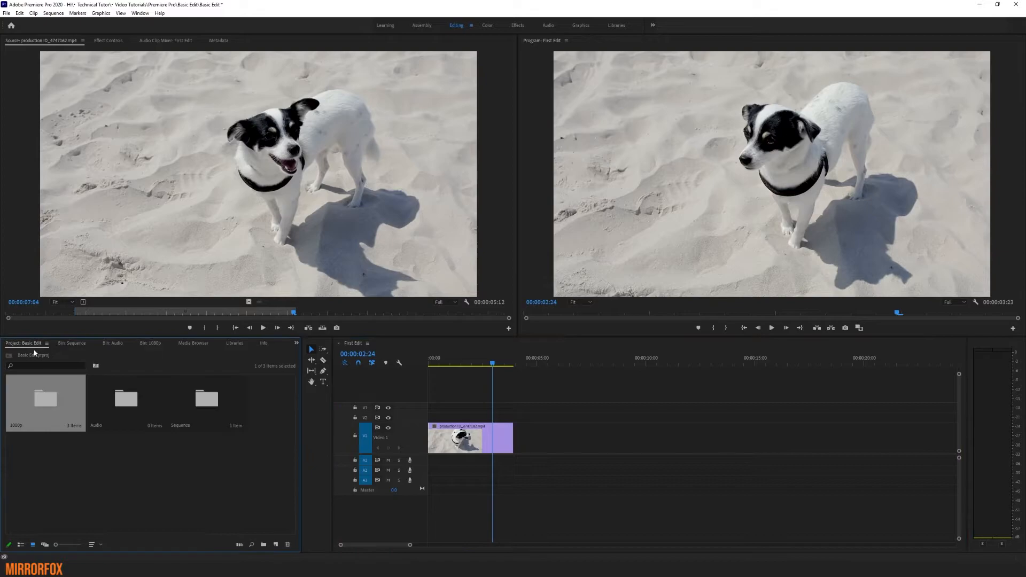
double_click(62, 427)
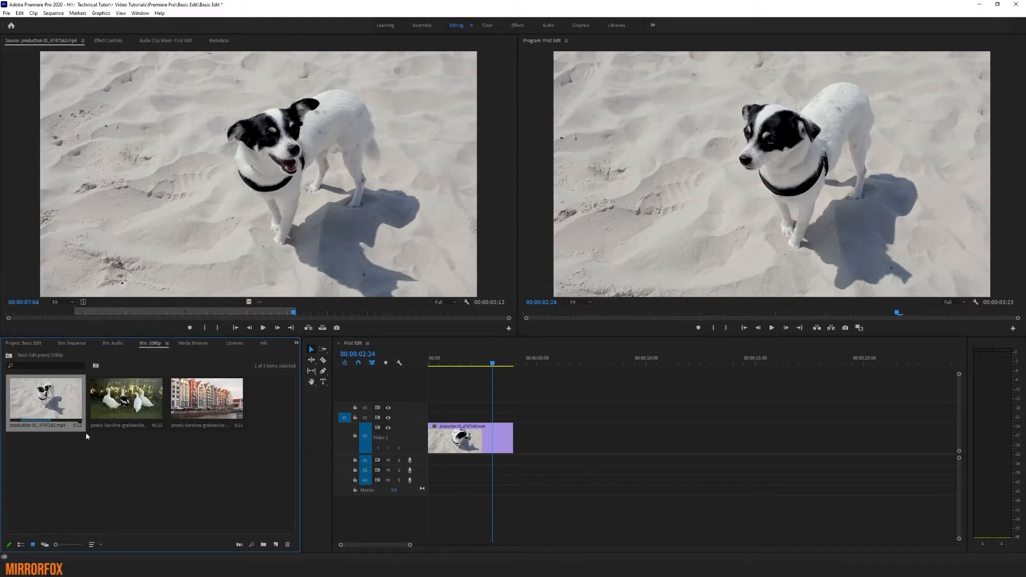
double_click(127, 409)
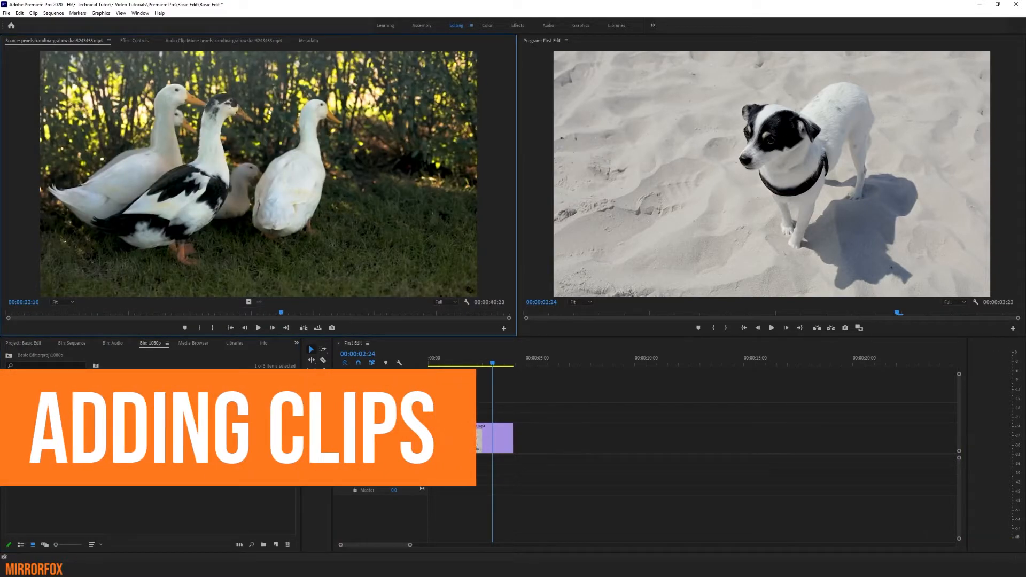
drag(43, 315, 240, 314)
key(i)
key(o)
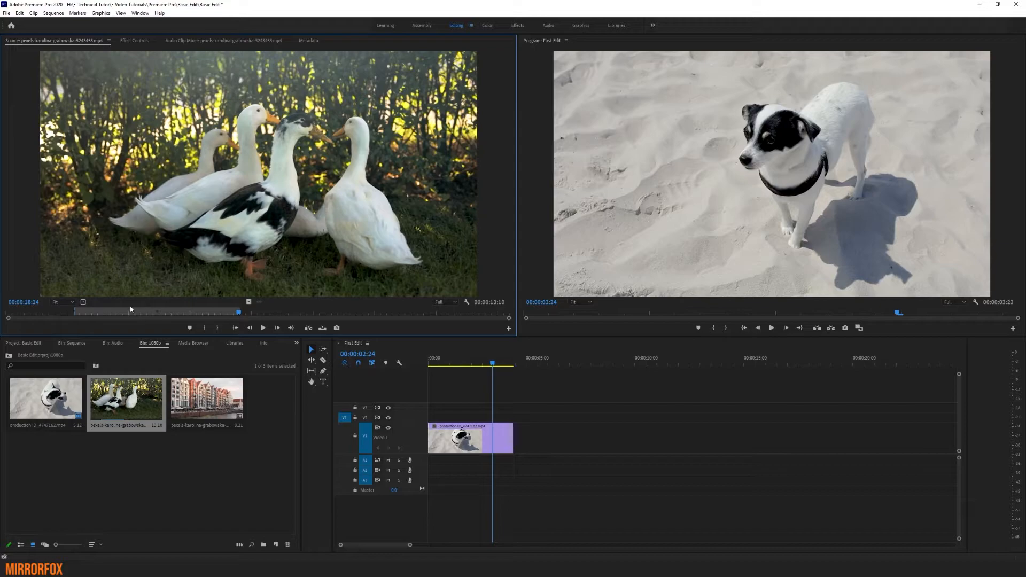
- Place the marked ducks section directly after the dog clip on V1 and trim its end to 00:00:07:19
drag(252, 170, 522, 442)
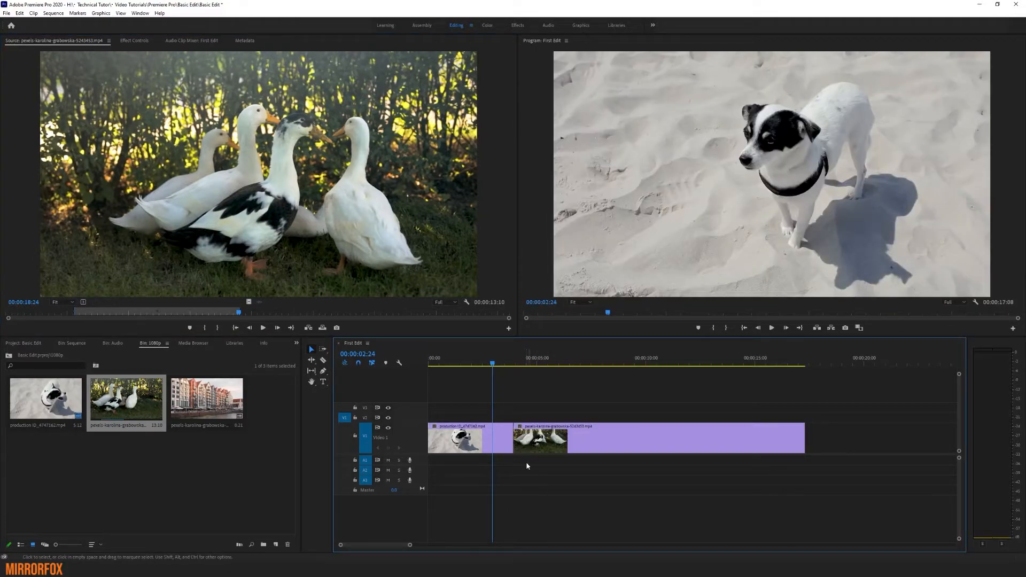
key(space)
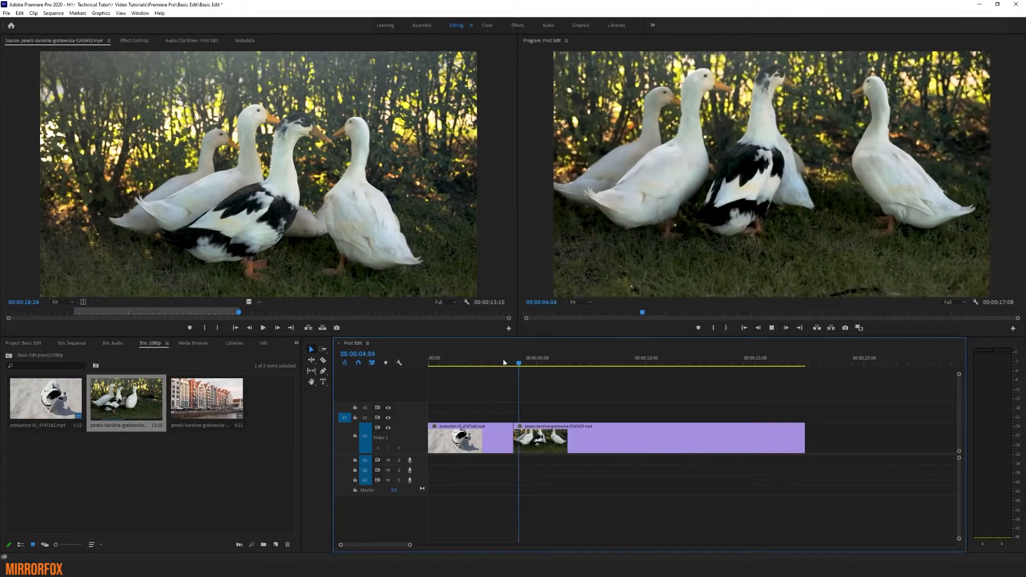
click(479, 363)
key(space)
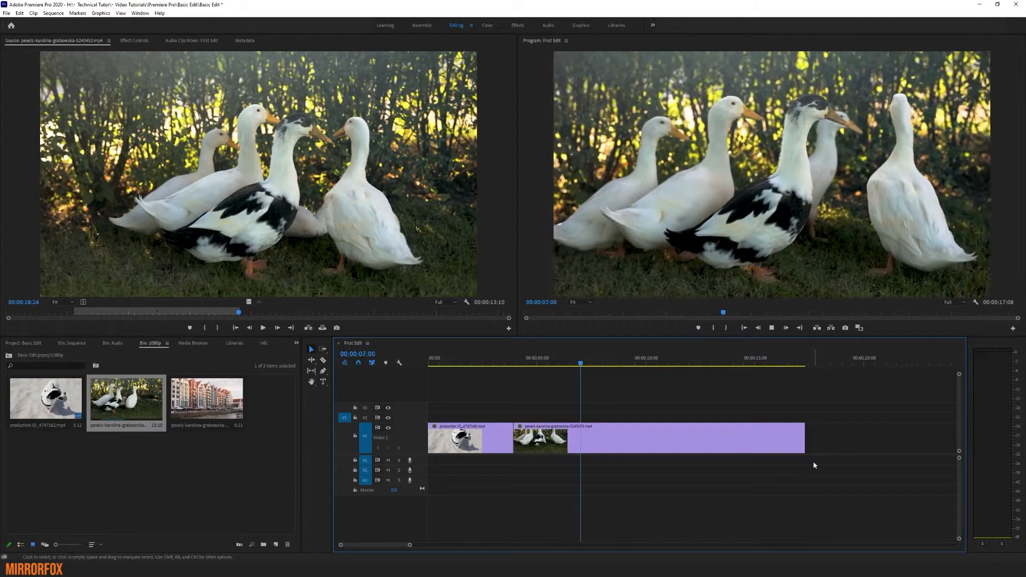
drag(804, 438, 596, 449)
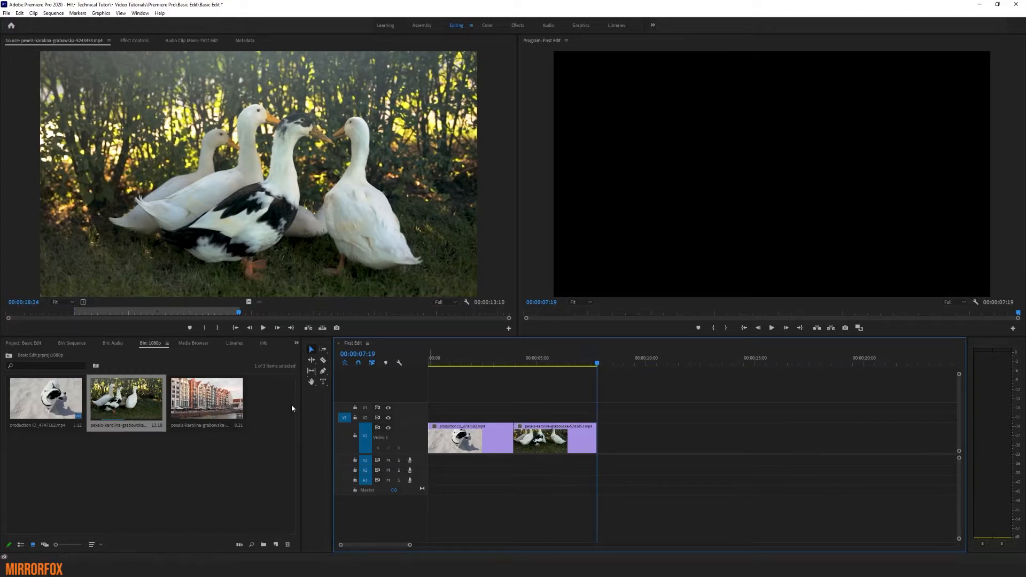
- Mark a 00:00:04:01 section of the waterfront buildings clip ending at 00:00:05:04 and place it directly after the ducks clip
double_click(195, 398)
drag(157, 318, 301, 310)
key(i)
key(o)
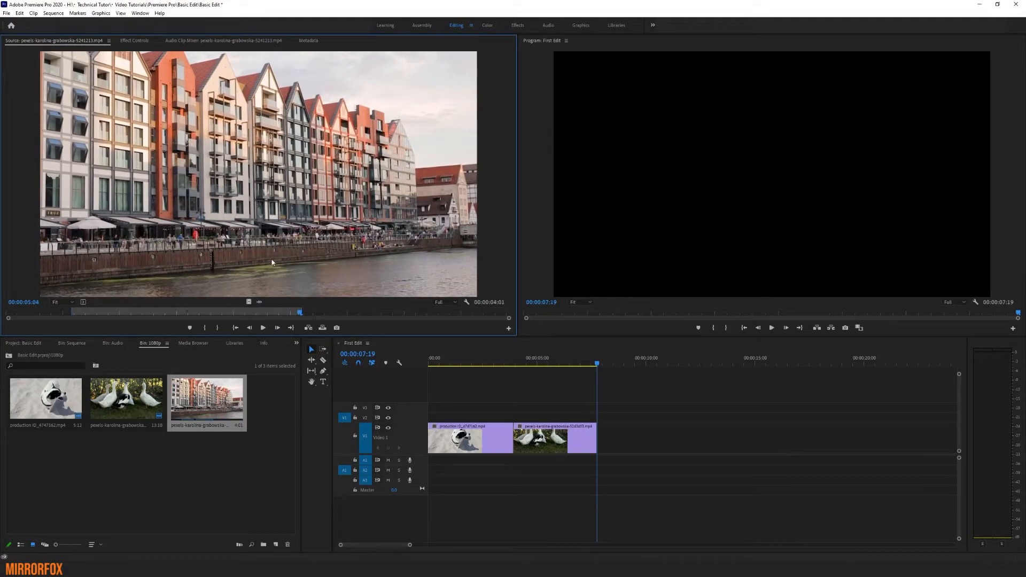
drag(484, 335, 603, 432)
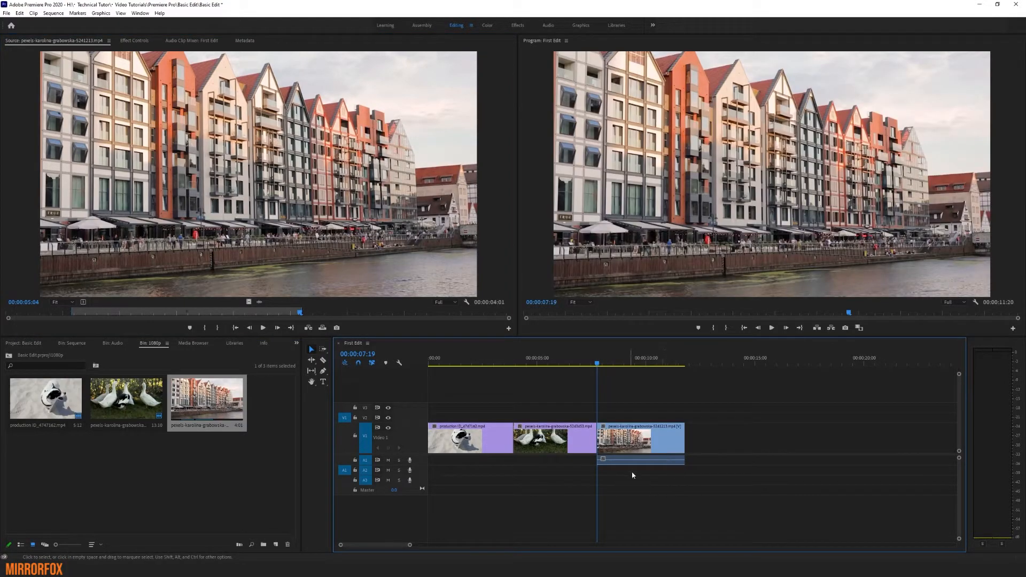
- Increase the height of audio track A1 and unlink the buildings clip's video from its audio
drag(416, 464, 416, 480)
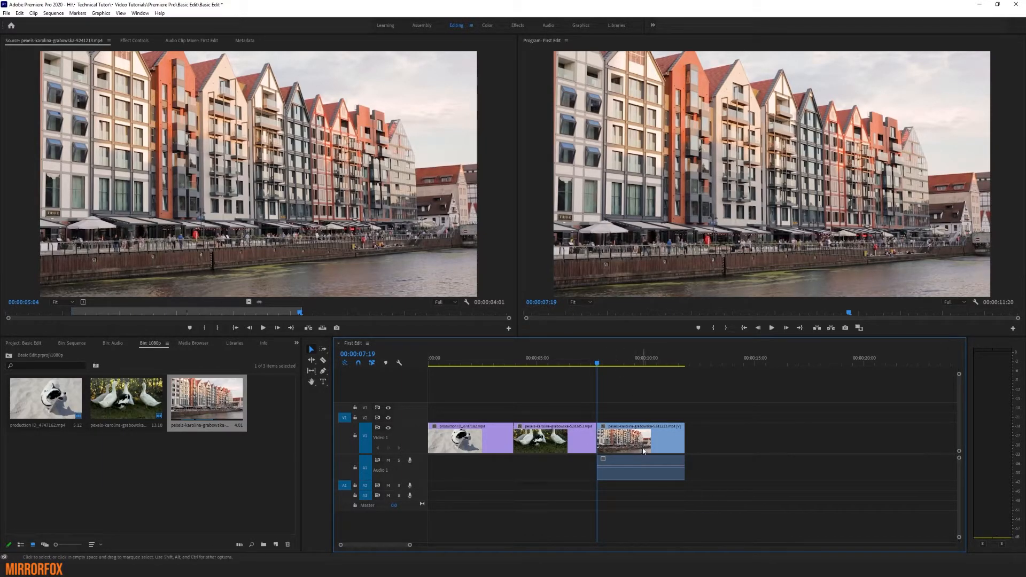
mouse_move(646, 447)
mouse_down()
mouse_move(767, 451)
mouse_move(644, 443)
mouse_move(704, 448)
mouse_move(661, 448)
mouse_move(639, 466)
mouse_up()
click(648, 444)
right_click(648, 443)
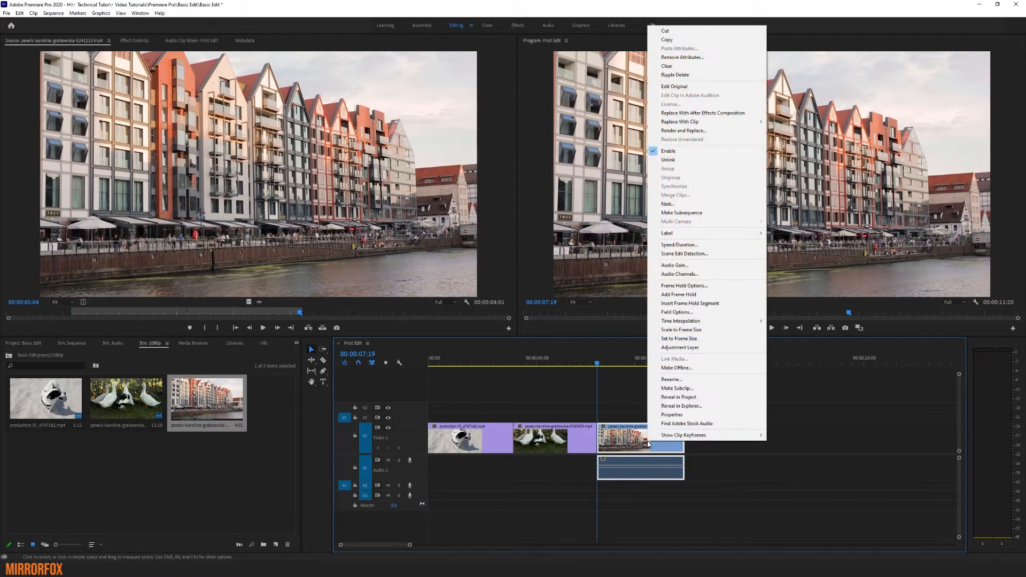
click(668, 160)
- Move the buildings clip's video and audio along the timeline to end at 00:00:14:18, and place the playhead at 00:00:12:04
drag(611, 441, 733, 457)
click(711, 364)
drag(704, 365, 693, 364)
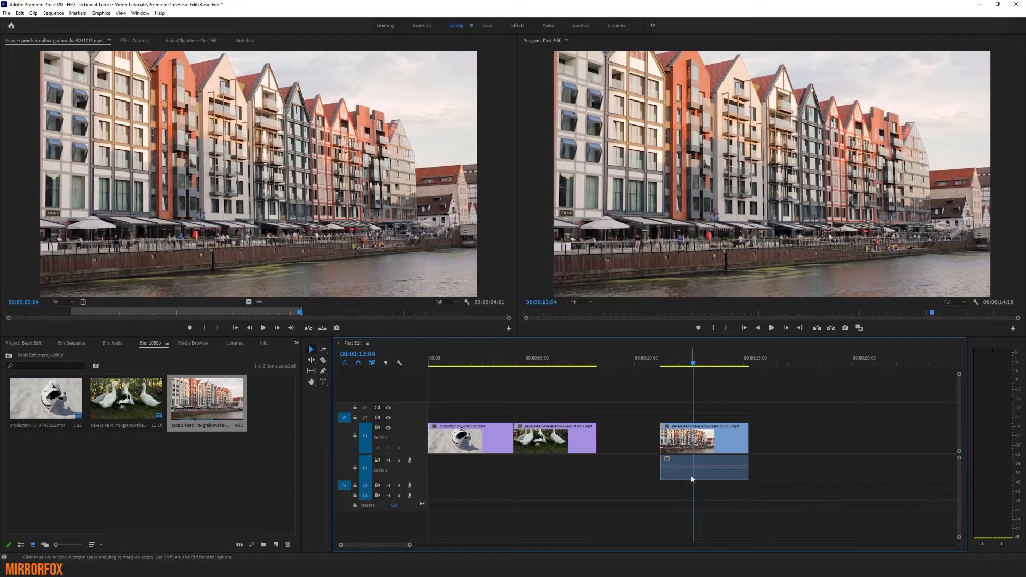
- Link the buildings clip's video and audio together and move the linked clip directly after the ducks clip
drag(650, 401, 735, 453)
right_click(707, 444)
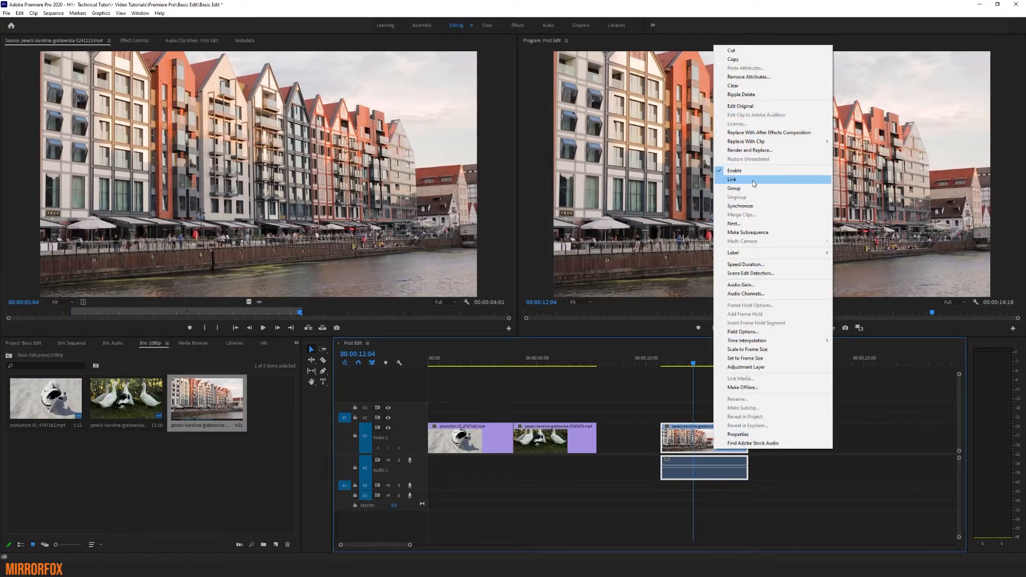
click(753, 181)
drag(737, 441, 653, 448)
- Play back the sequence from the beginning to check the three joined clips
click(478, 364)
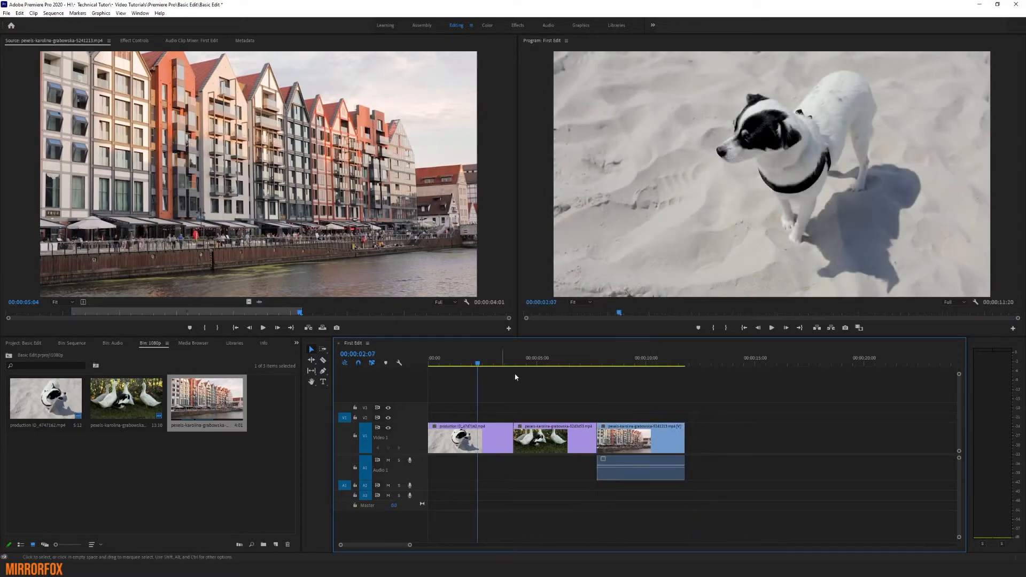
drag(536, 365, 407, 363)
key(space)
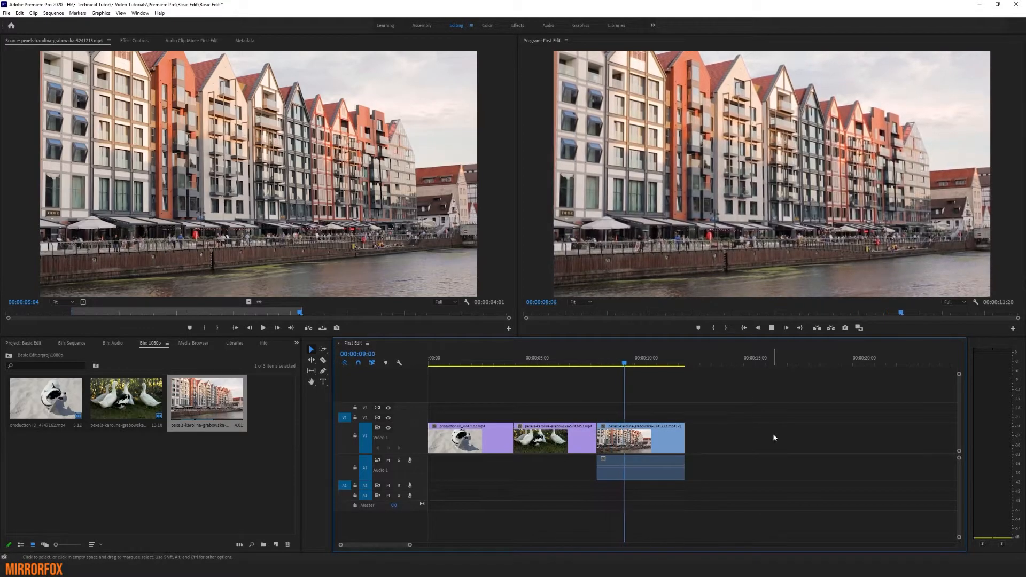
key(space)
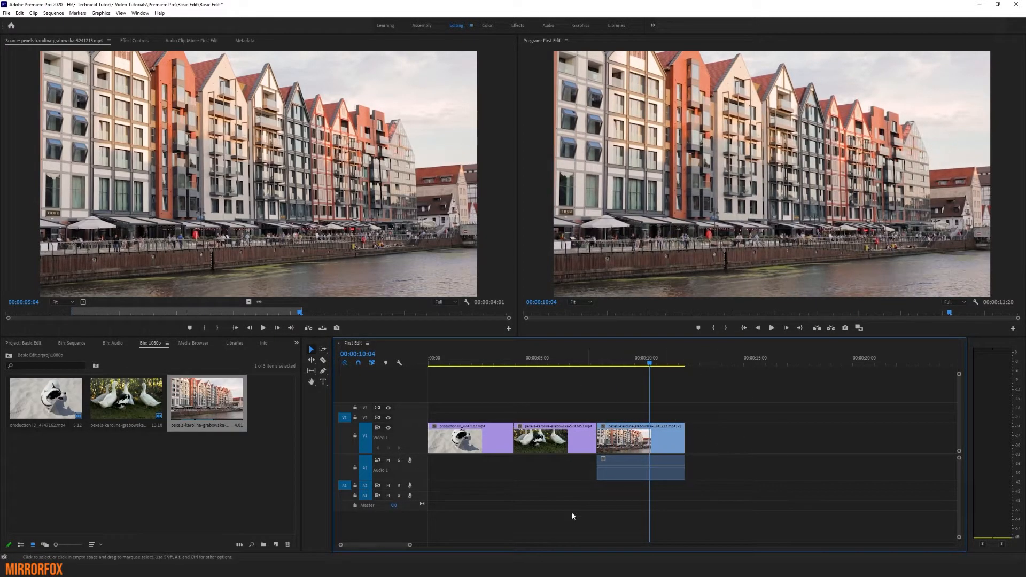
- Review the cut between the dog and ducks clips and the last seconds of the buildings clip
click(230, 465)
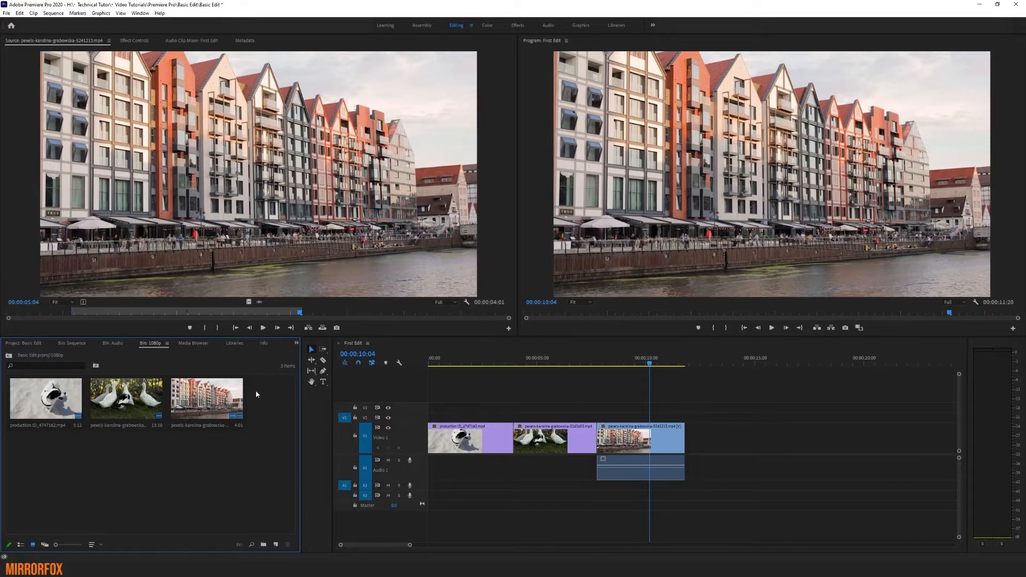
click(531, 353)
click(509, 363)
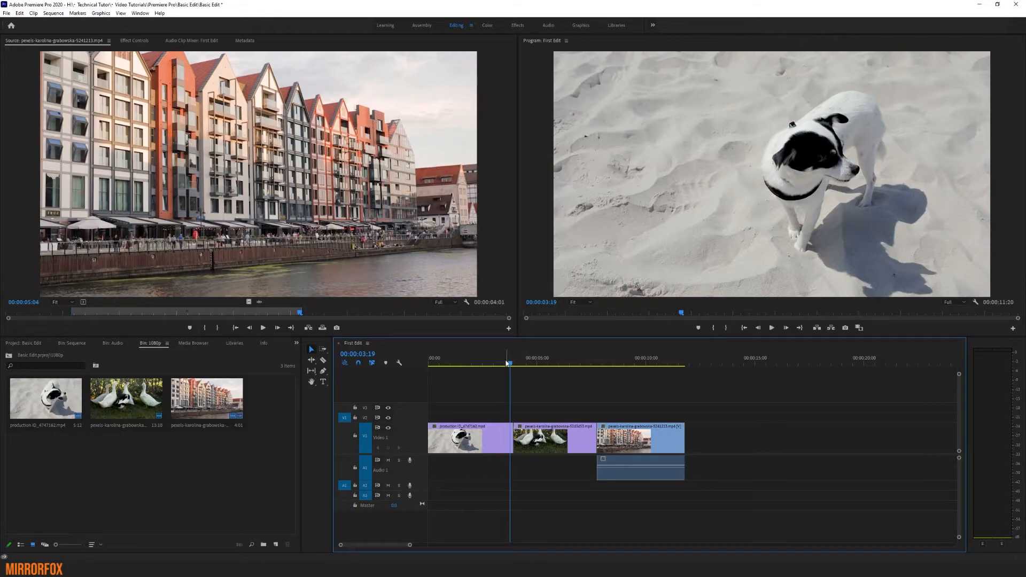
drag(504, 363, 497, 364)
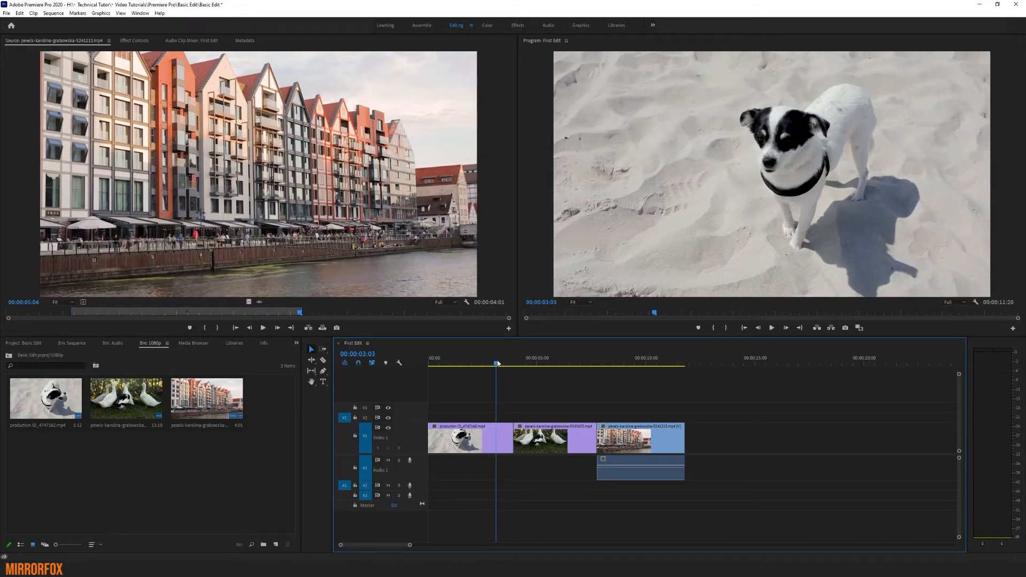
key(space)
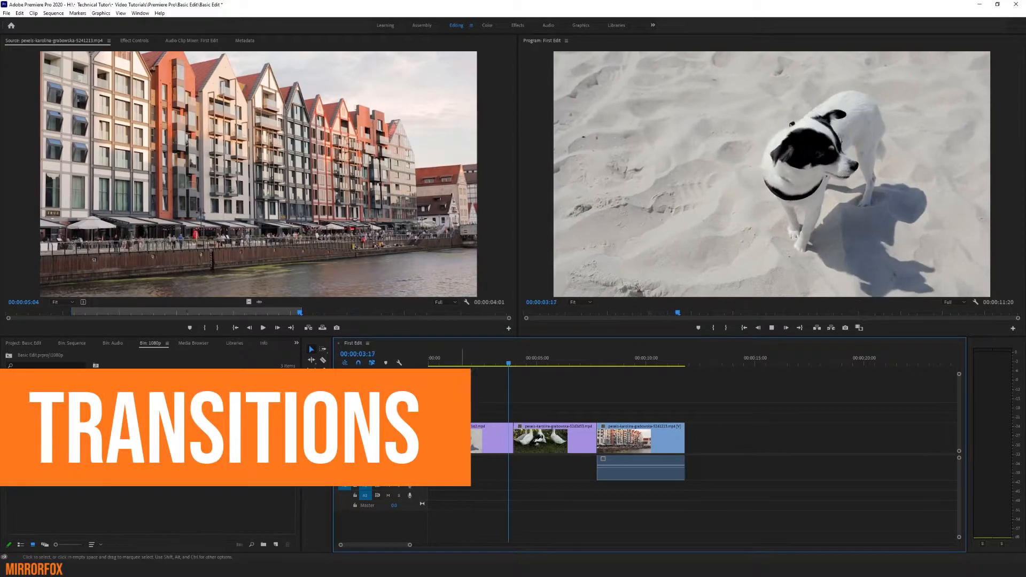
click(505, 363)
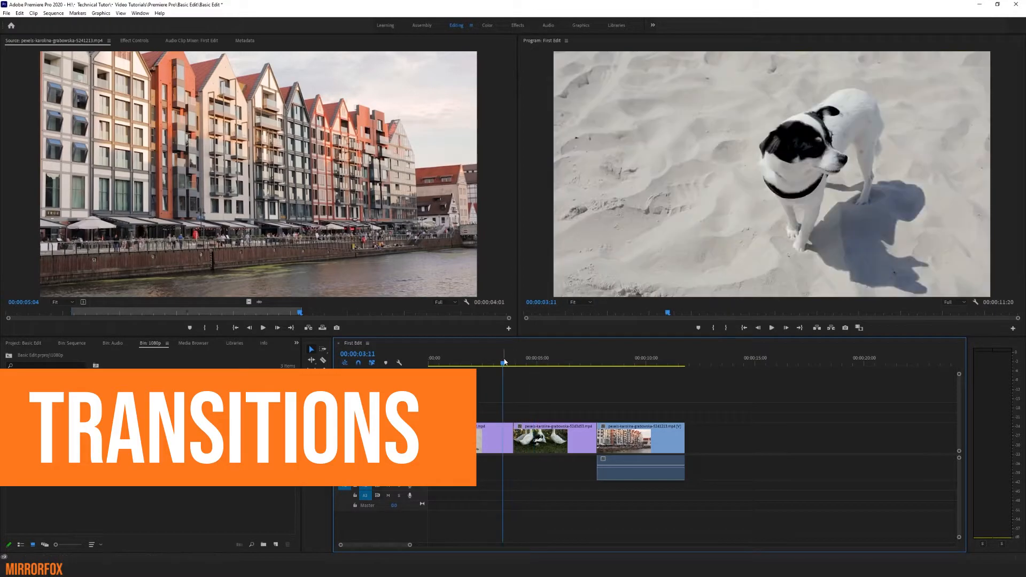
key(space)
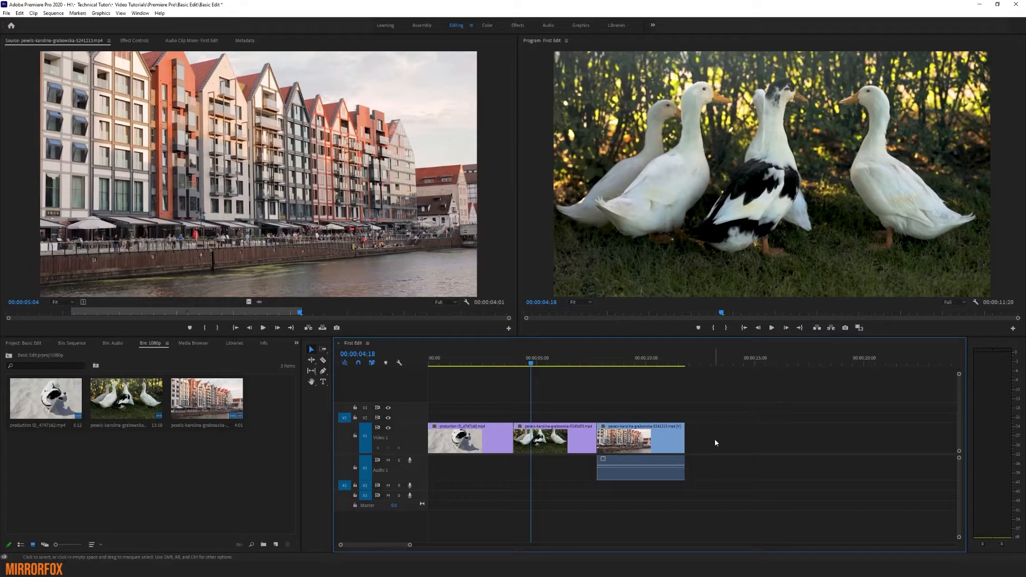
drag(509, 364, 496, 365)
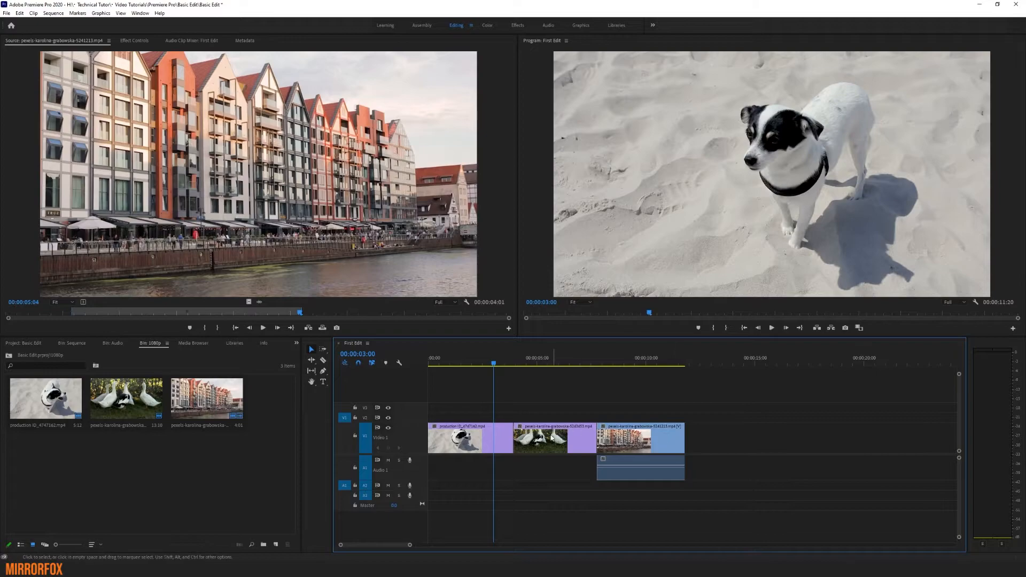
mouse_move(673, 362)
mouse_down()
mouse_move(688, 363)
mouse_move(652, 365)
mouse_up()
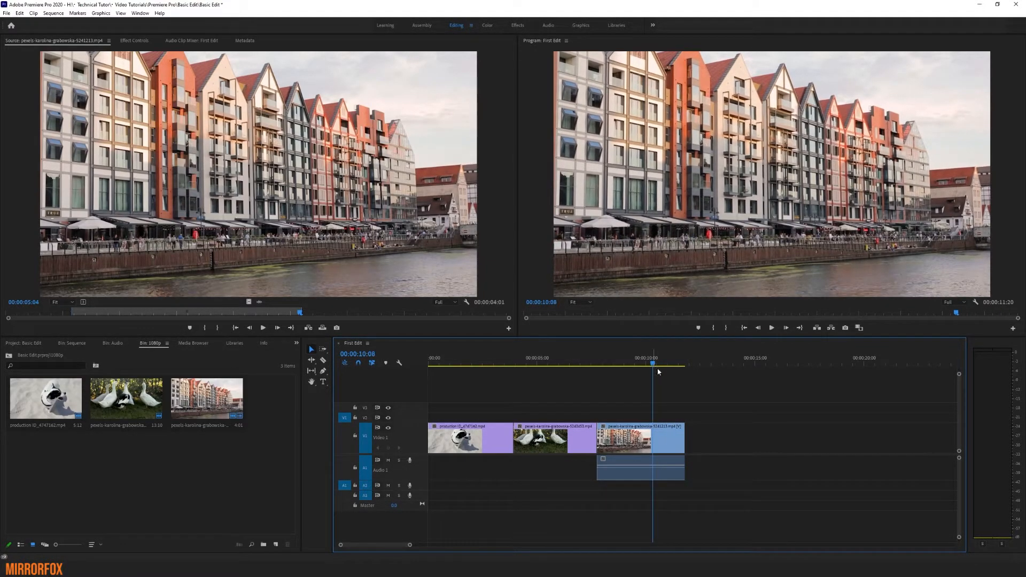
- Apply the default transitions to the end of the buildings clip's video and audio and preview the fade-out
right_click(683, 439)
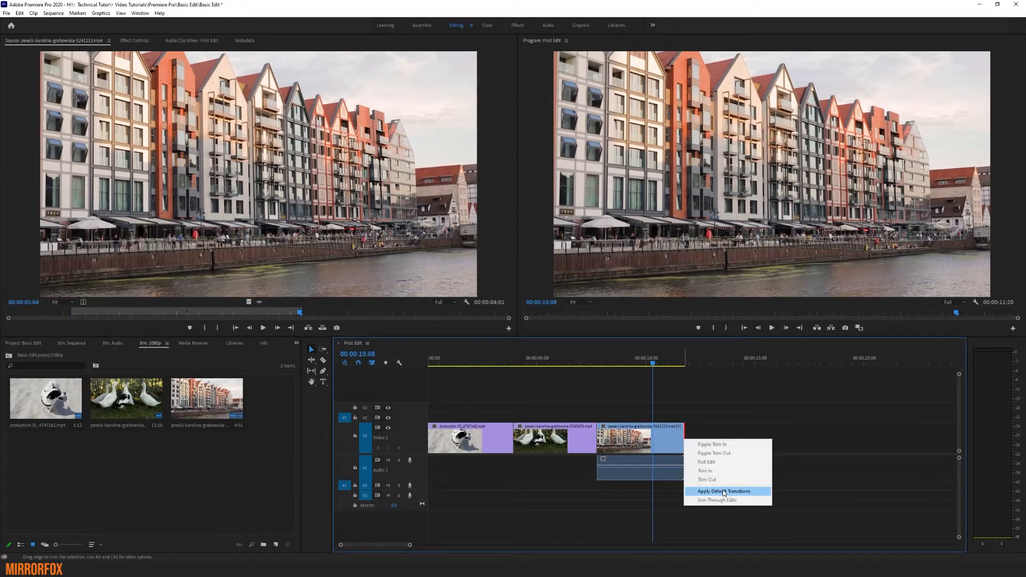
click(724, 491)
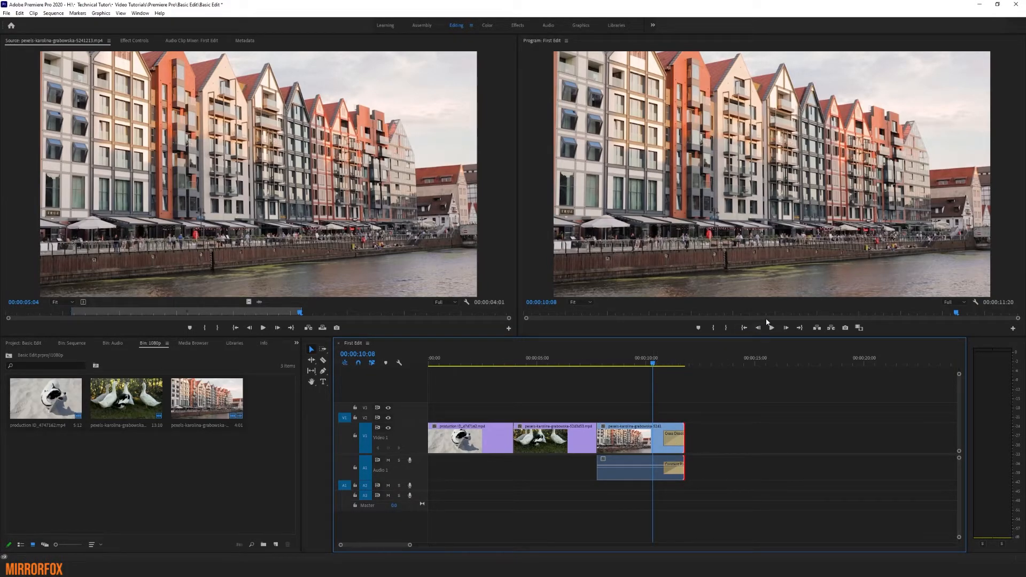
click(771, 327)
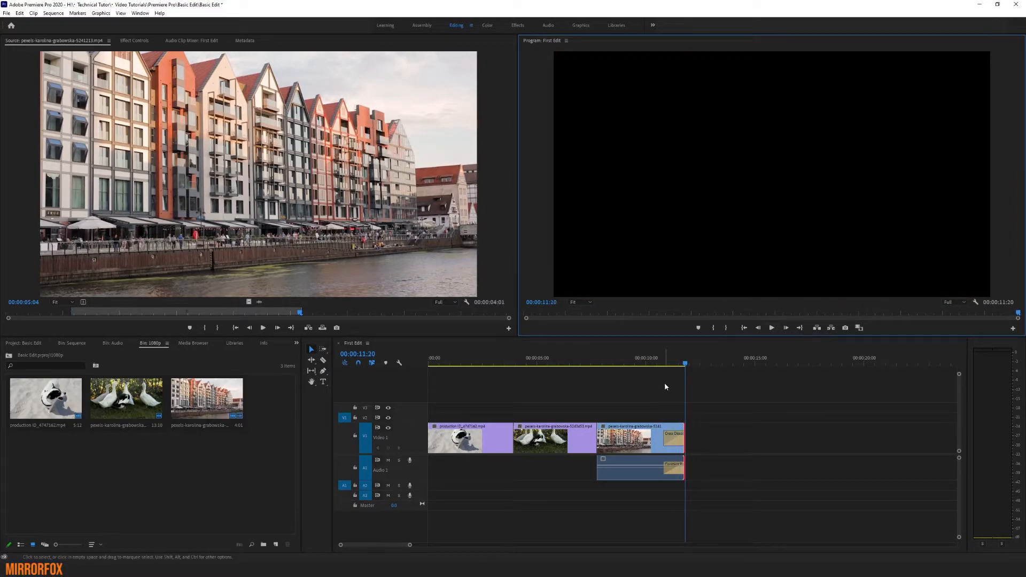
click(664, 362)
- Apply the default transition to the start of the dog clip and play it from the beginning of the sequence
click(471, 362)
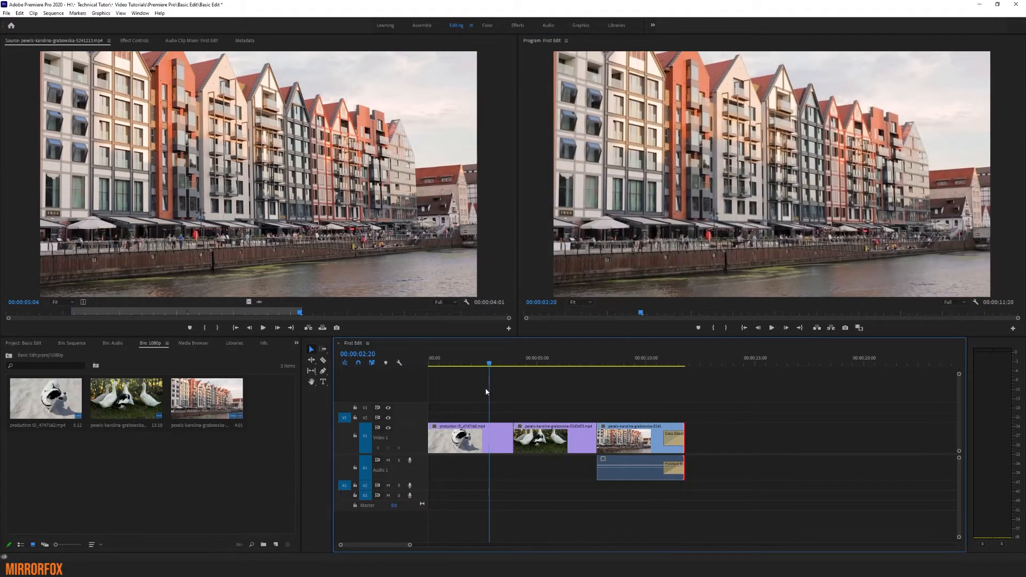
right_click(433, 429)
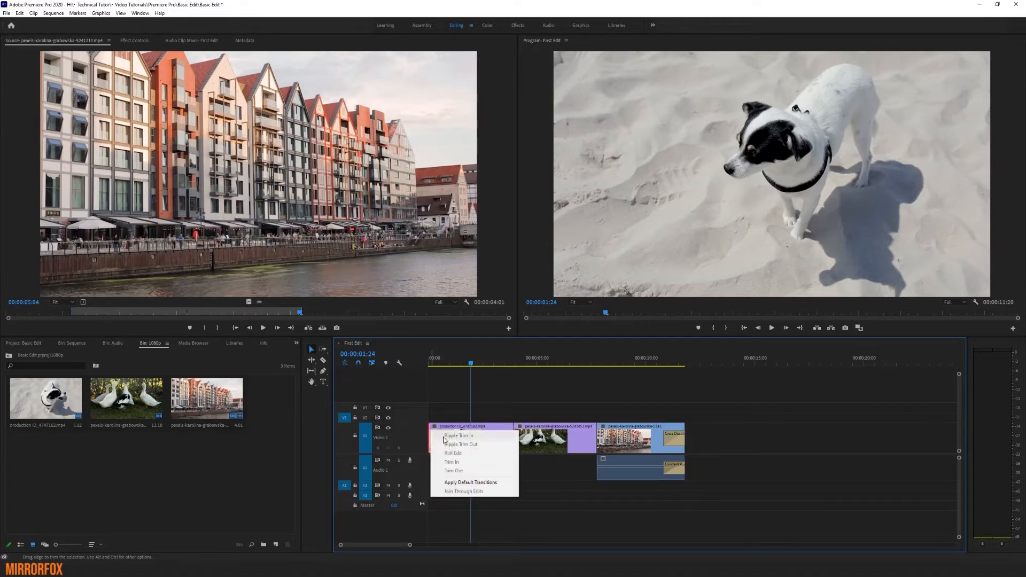
click(478, 483)
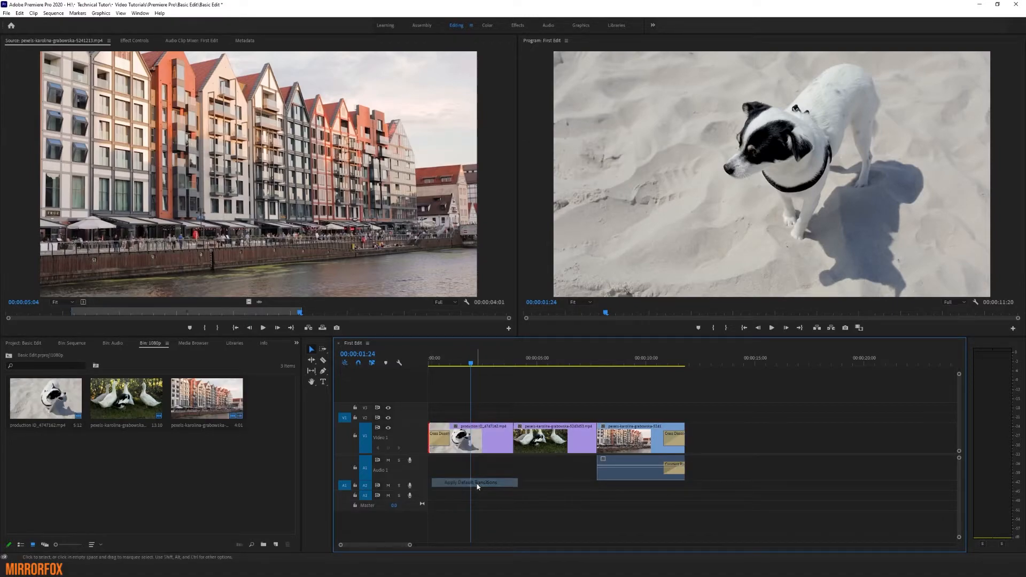
key(Home)
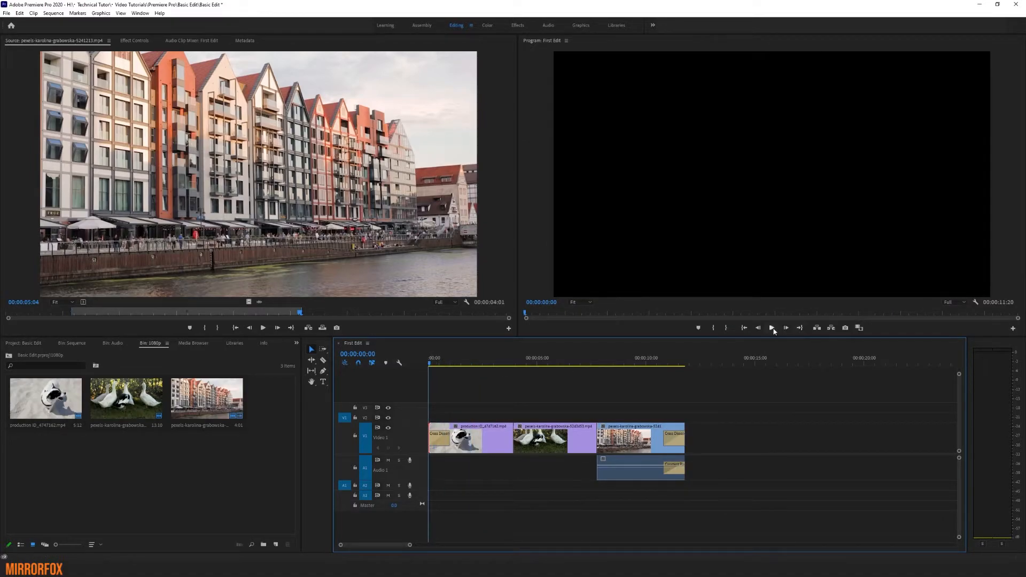
click(771, 328)
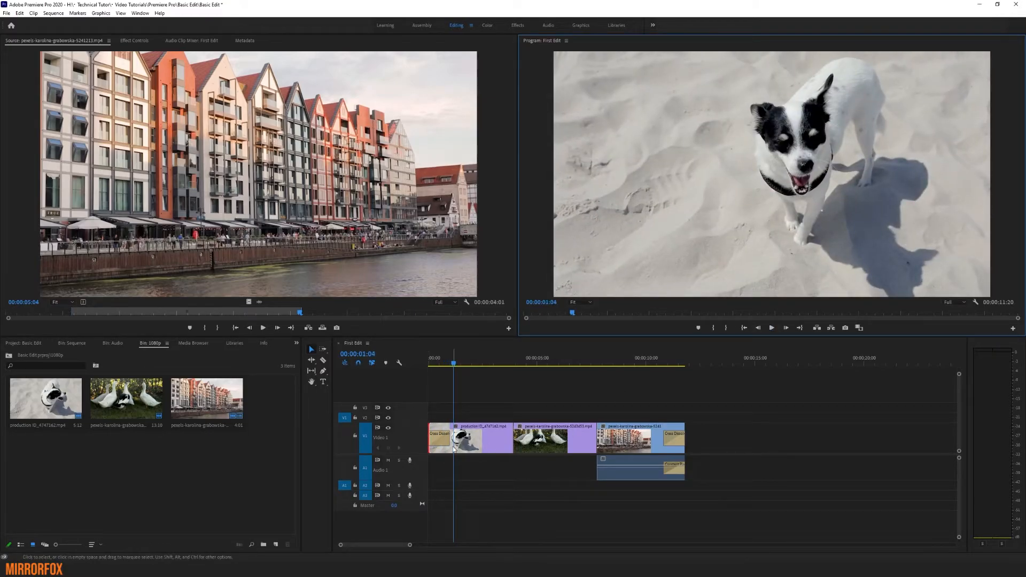
- Extend the dog clip's opening Cross Dissolve to about 3 seconds and play it from the beginning
click(436, 447)
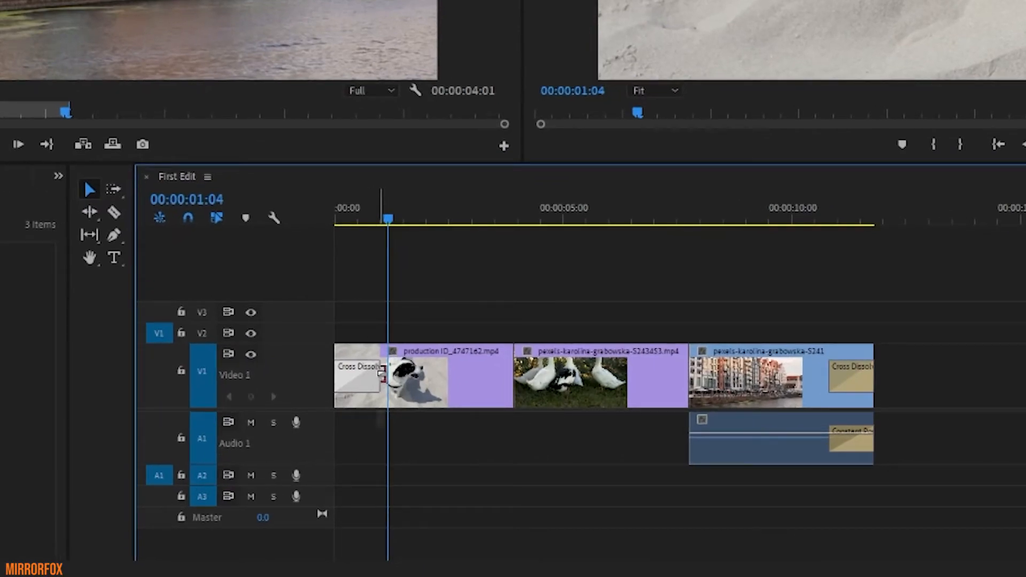
drag(394, 389, 476, 434)
drag(388, 218, 335, 218)
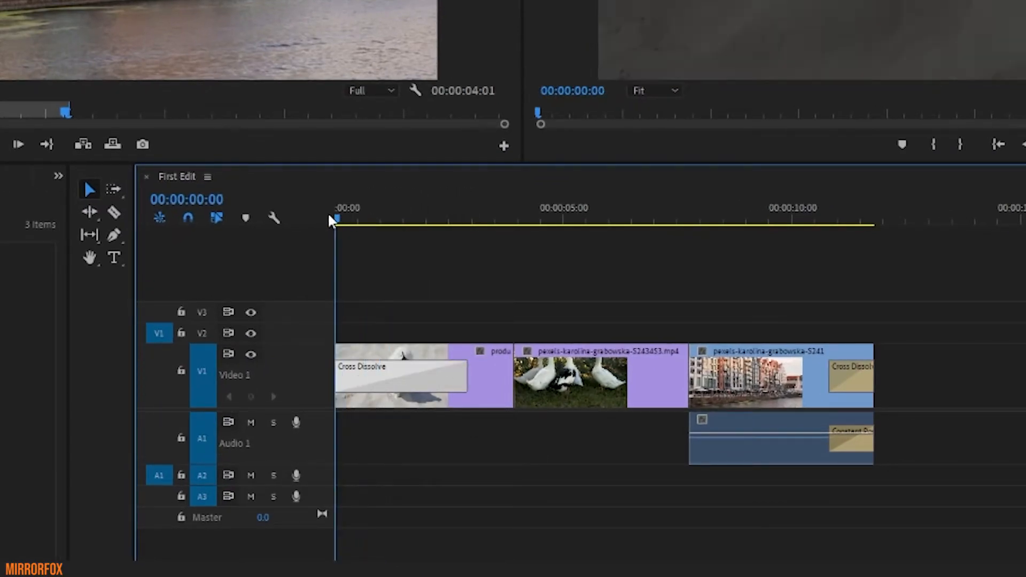
click(1023, 144)
key(space)
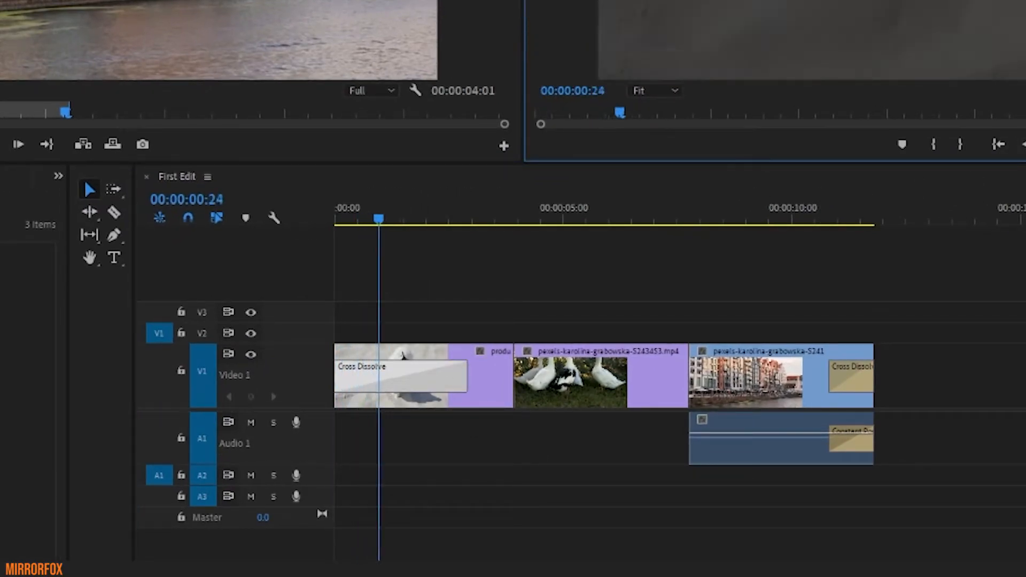
key(space)
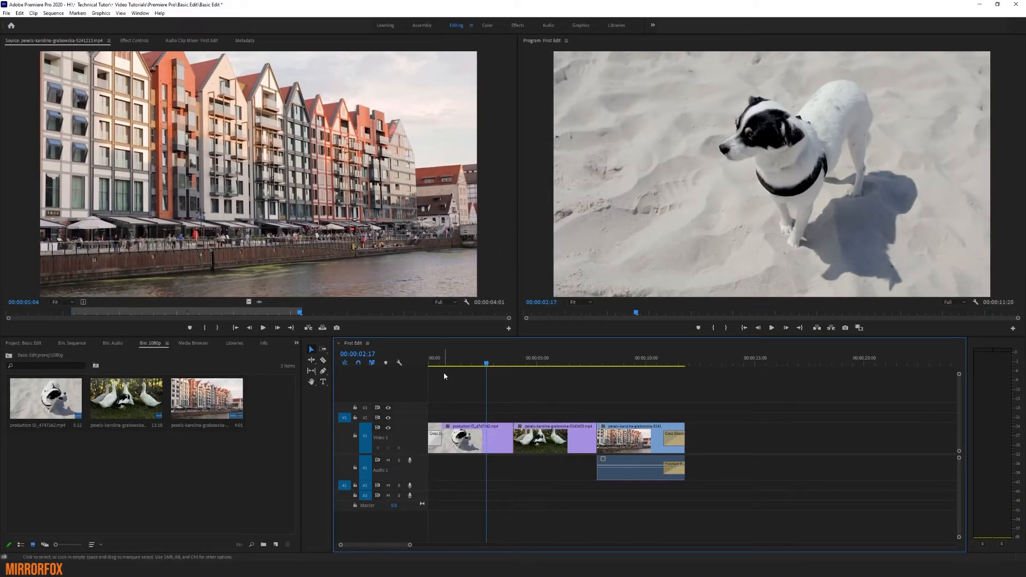
- Shorten the dog clip's opening Cross Dissolve and play back the quicker fade-in
click(800, 291)
click(771, 328)
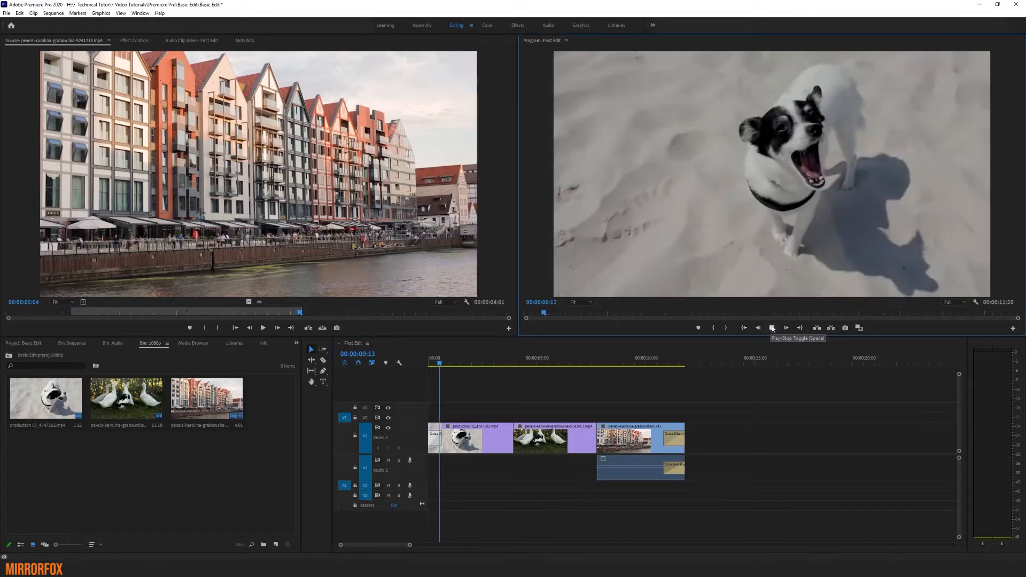
click(772, 328)
- Delete the transitions at the start of the dog clip and at the end of the buildings clip's video and audio
click(435, 437)
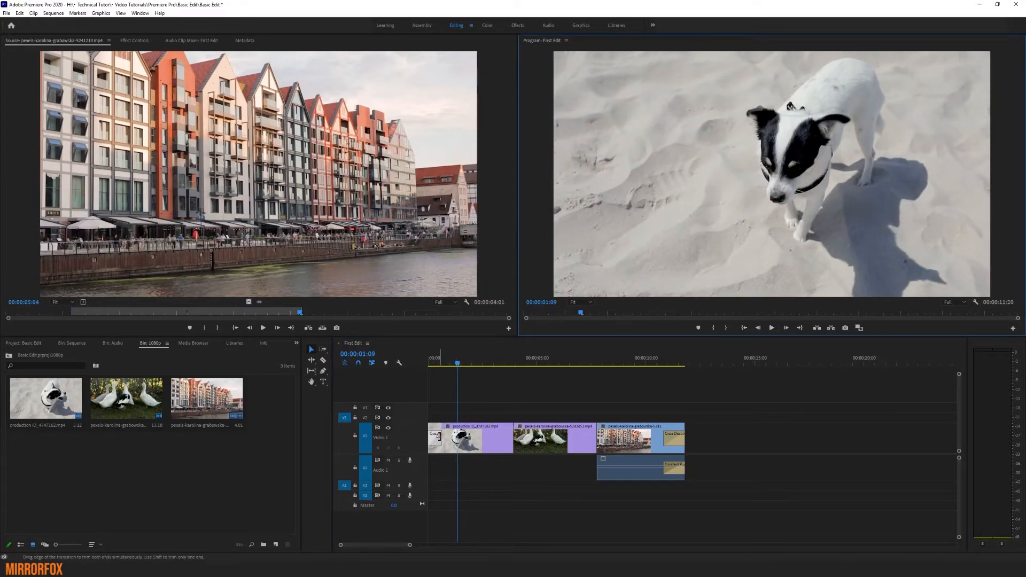
key(Delete)
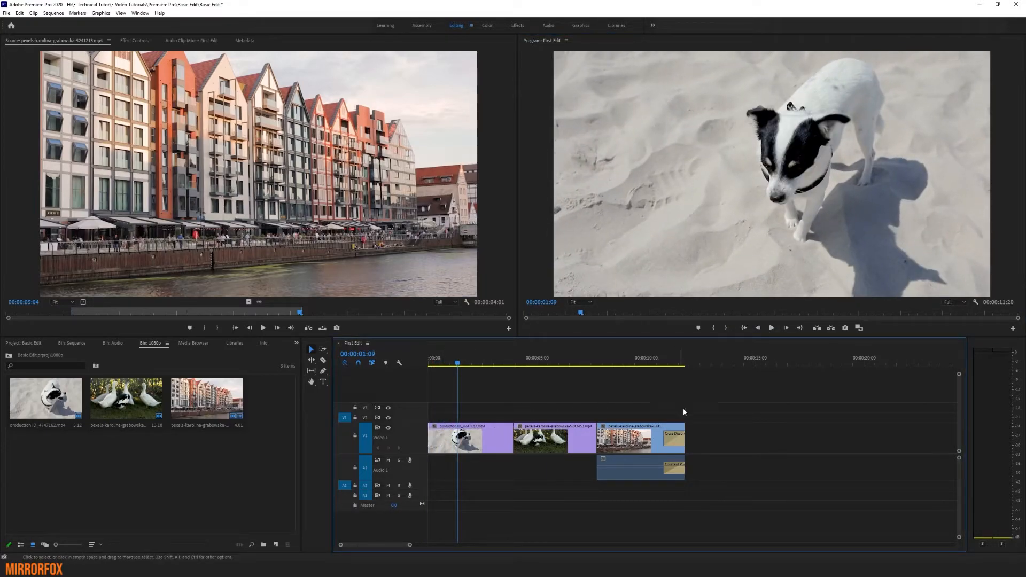
click(678, 439)
key(Delete)
click(672, 475)
click(675, 469)
key(End)
key(Delete)
- Place the playhead at 00:00:03:24, display the available effects and expand Video Transitions down to the Dissolve group
drag(685, 362, 515, 367)
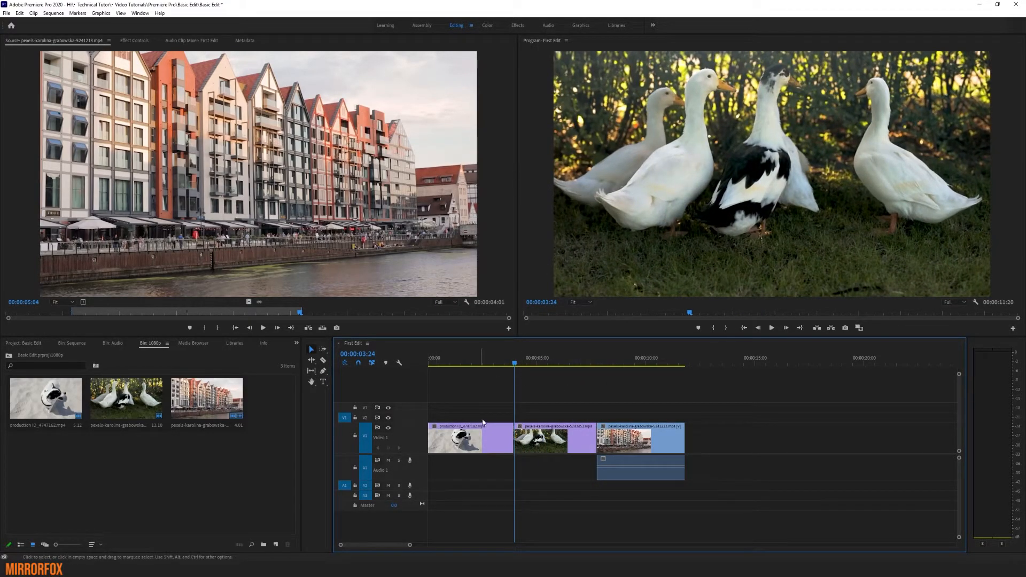
click(212, 472)
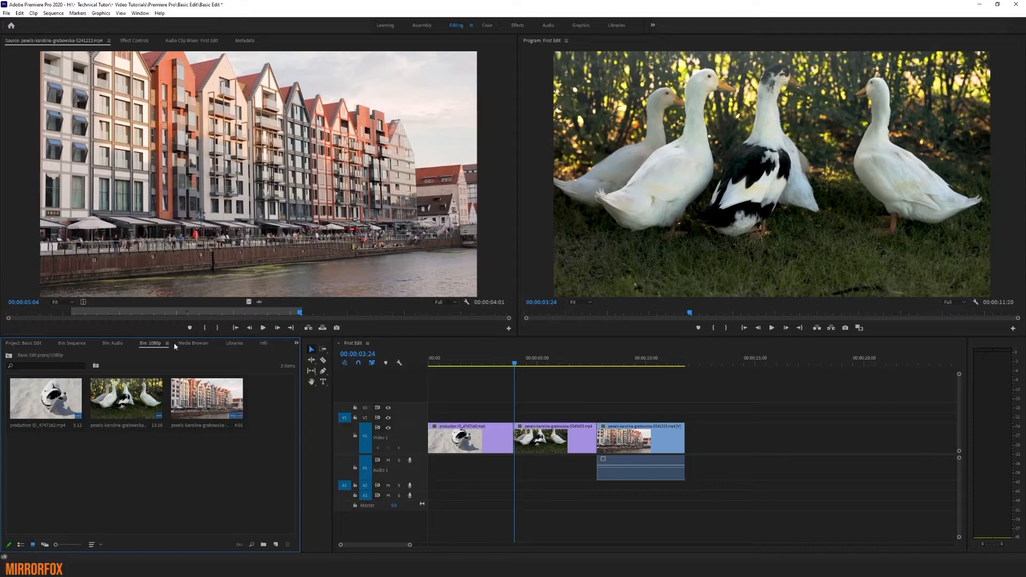
click(297, 345)
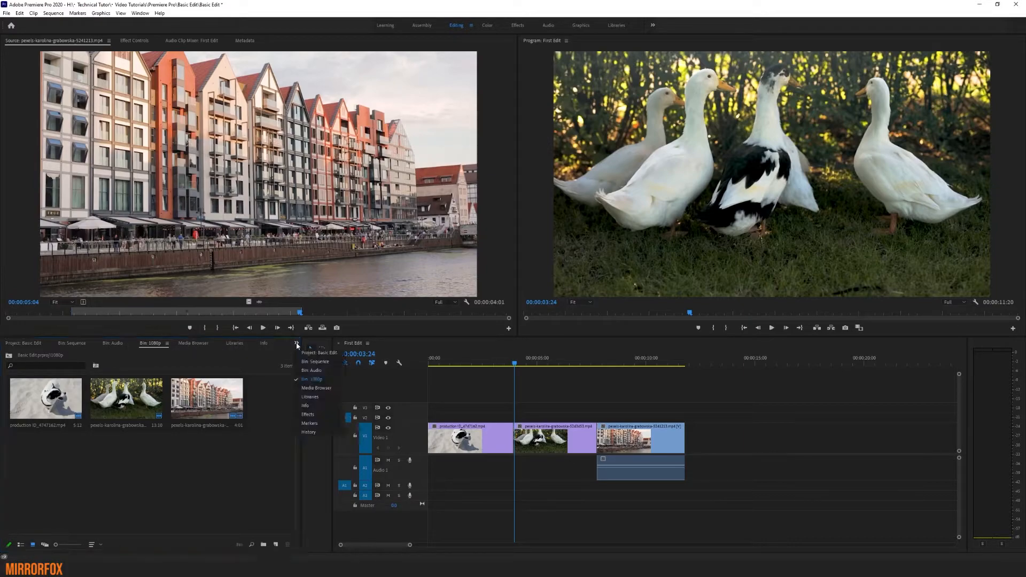
click(307, 415)
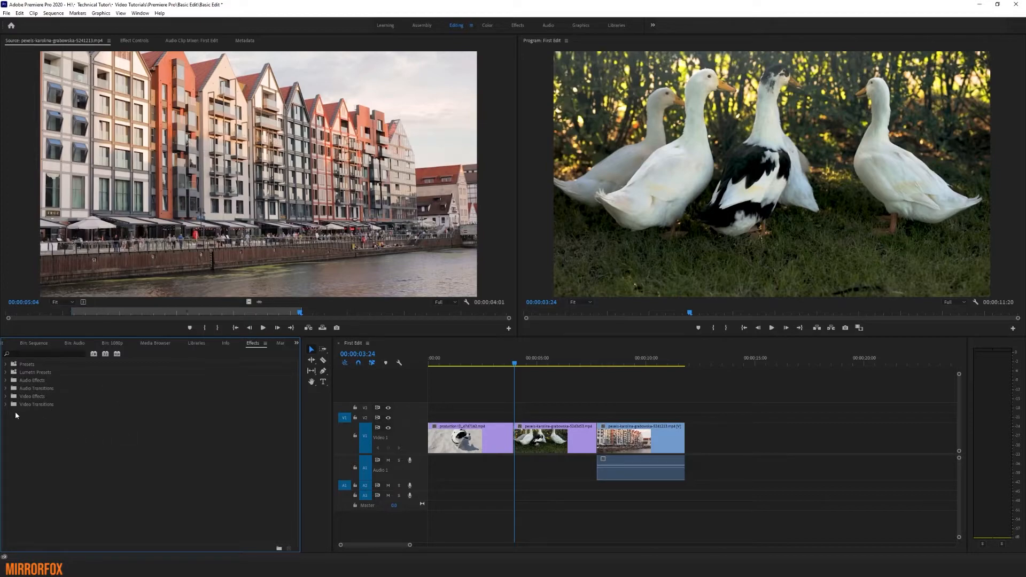
click(6, 404)
click(10, 421)
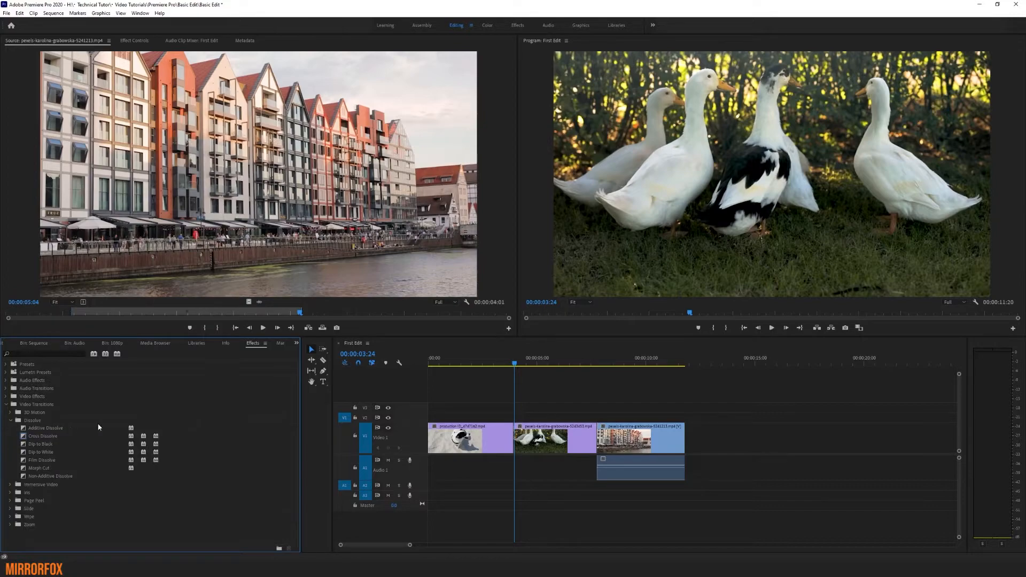
- Add a Cross Dissolve at the cut between the dog and duck clips and play back the transition
click(47, 436)
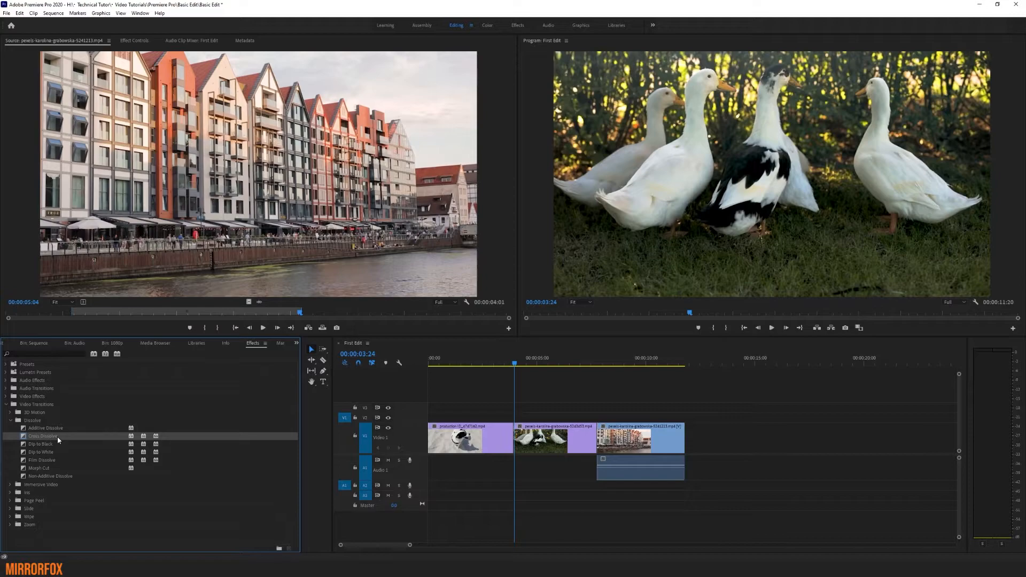
drag(47, 436, 434, 439)
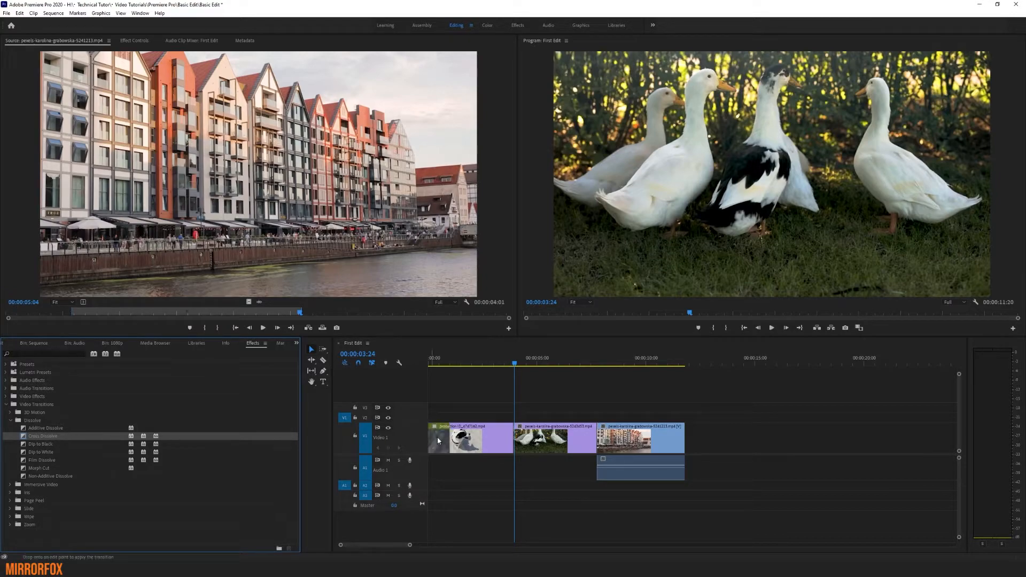
drag(502, 441, 612, 434)
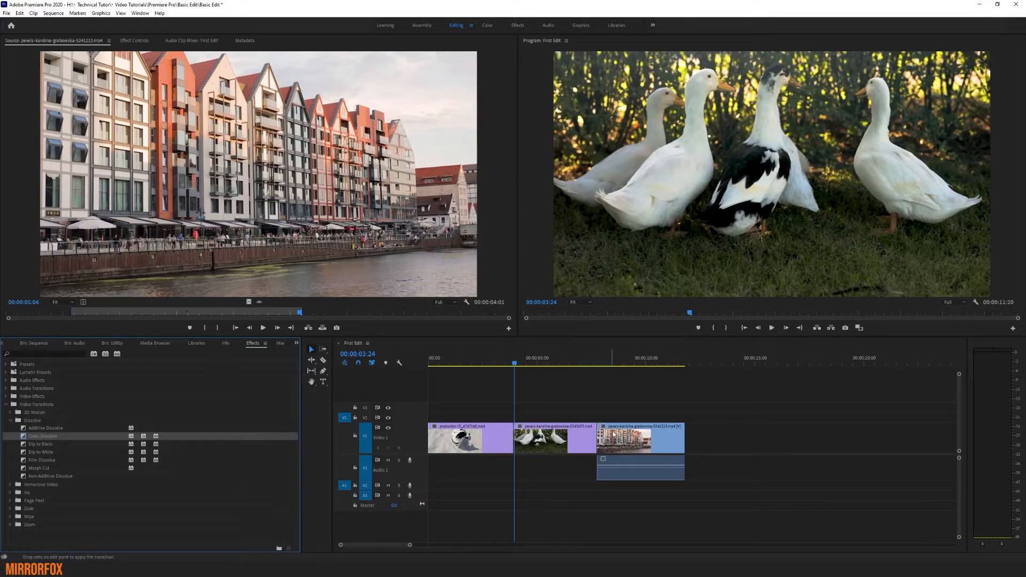
drag(546, 440, 518, 445)
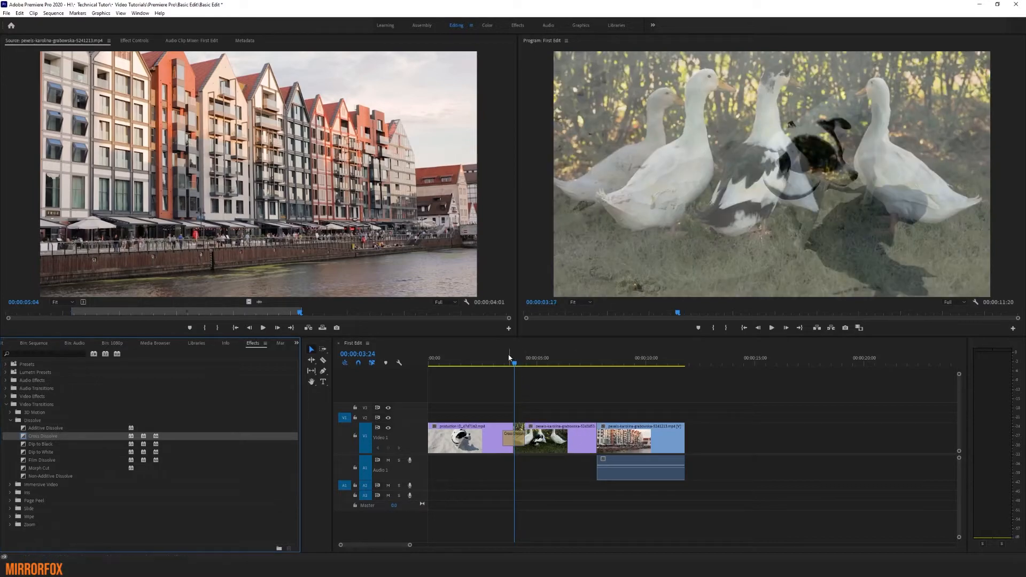
click(490, 359)
drag(491, 357, 488, 357)
click(773, 331)
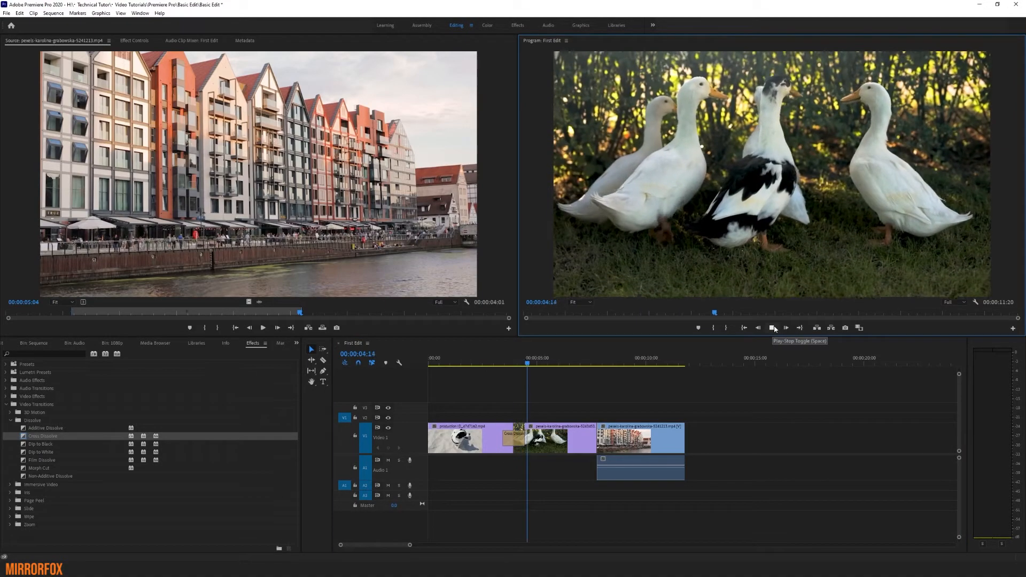
click(772, 328)
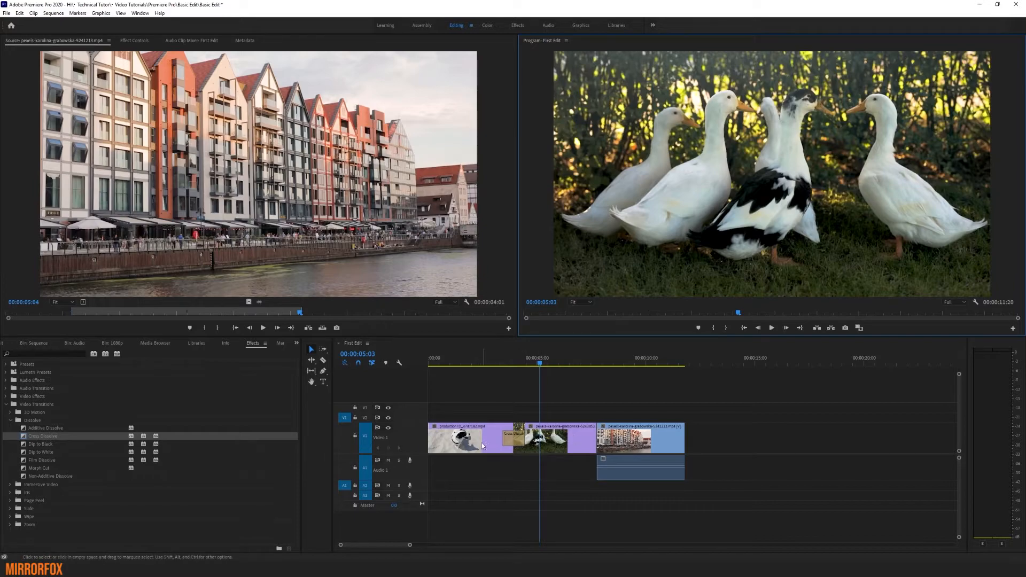
- Delete the Cross Dissolve between the dog and duck clips and collapse the Dissolve group
click(516, 438)
key(Delete)
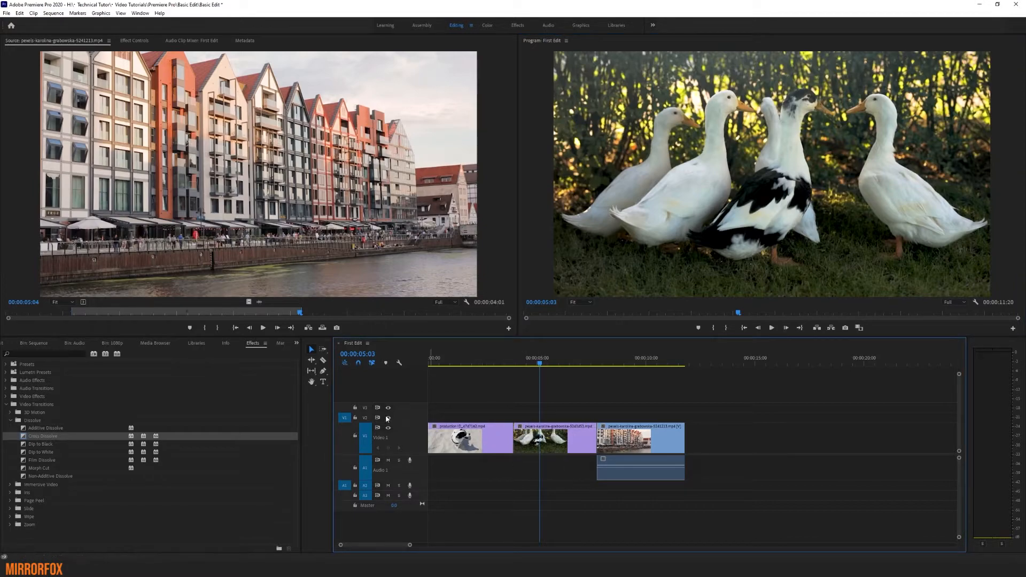
click(10, 422)
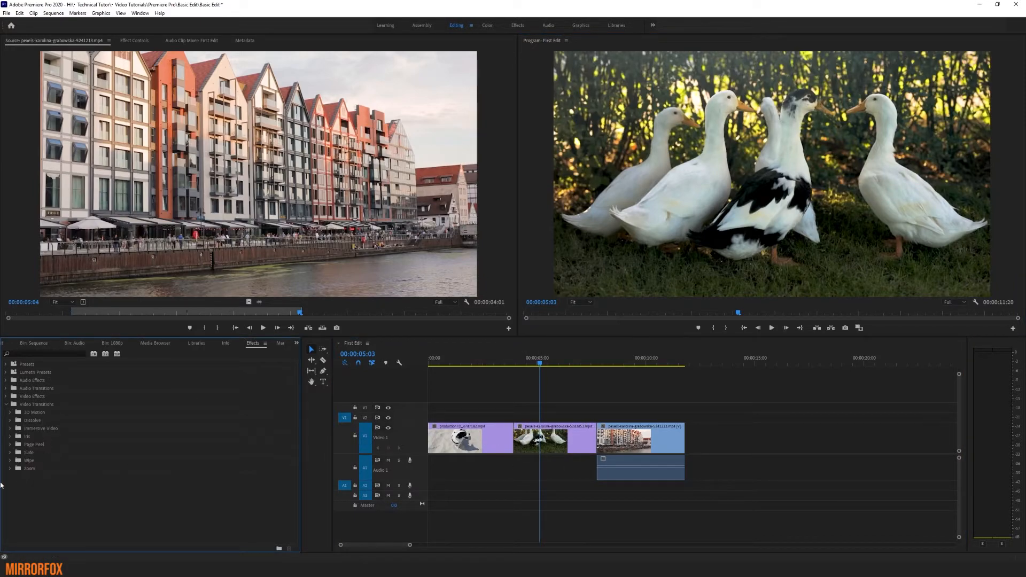
- Add the Iris Box transition at the cut between the dog and duck clips and play it back
click(10, 437)
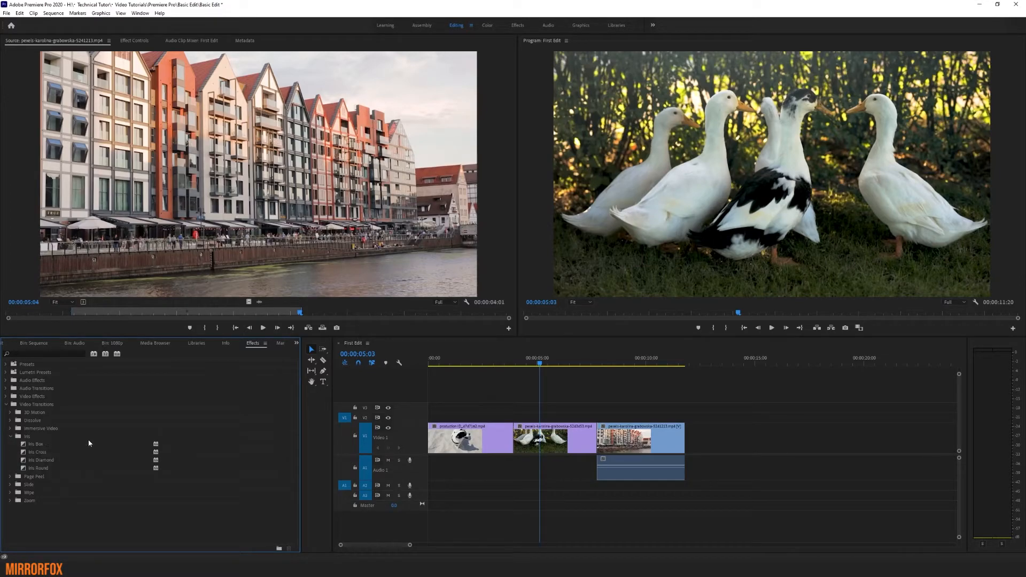
click(31, 445)
drag(237, 441, 514, 438)
click(499, 357)
click(772, 327)
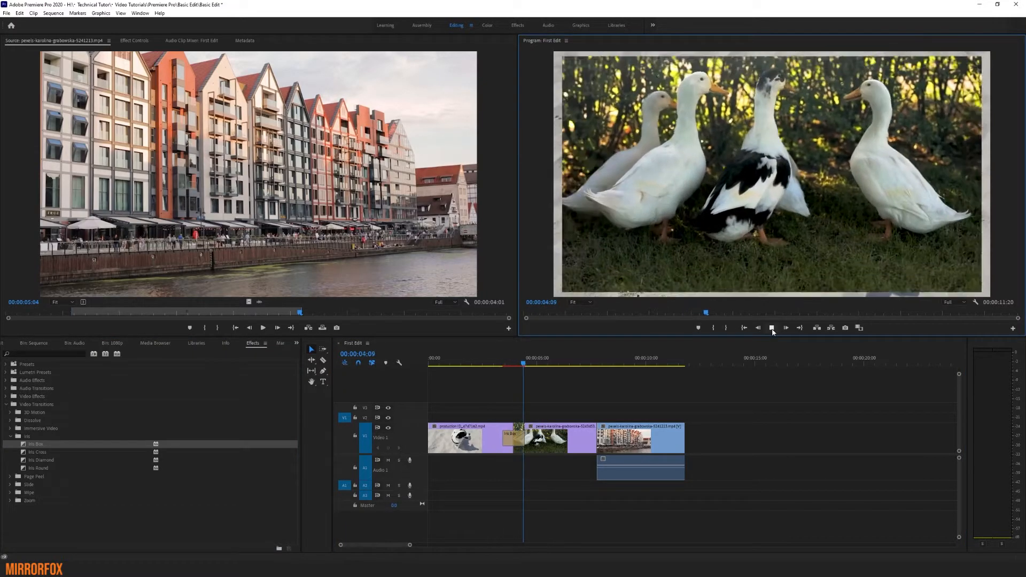
- Delete the Iris Box transition between the dog and duck clips and collapse the Iris group
drag(515, 359, 523, 359)
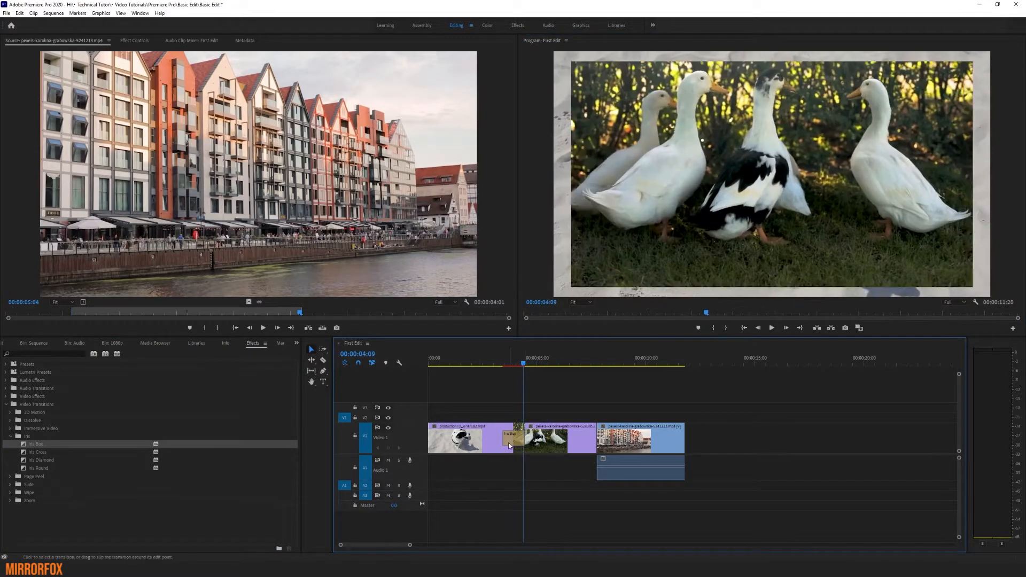
key(Delete)
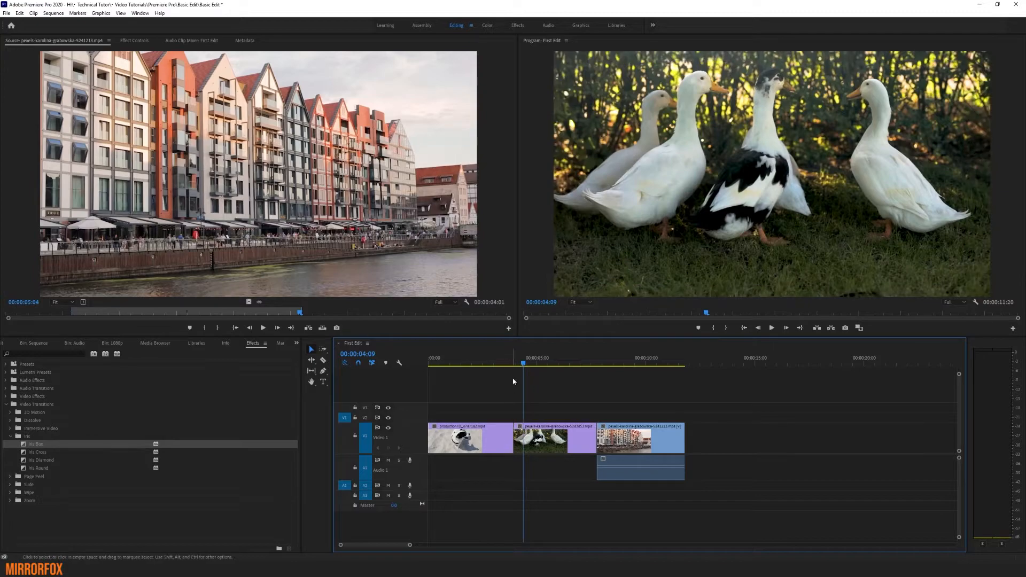
click(10, 436)
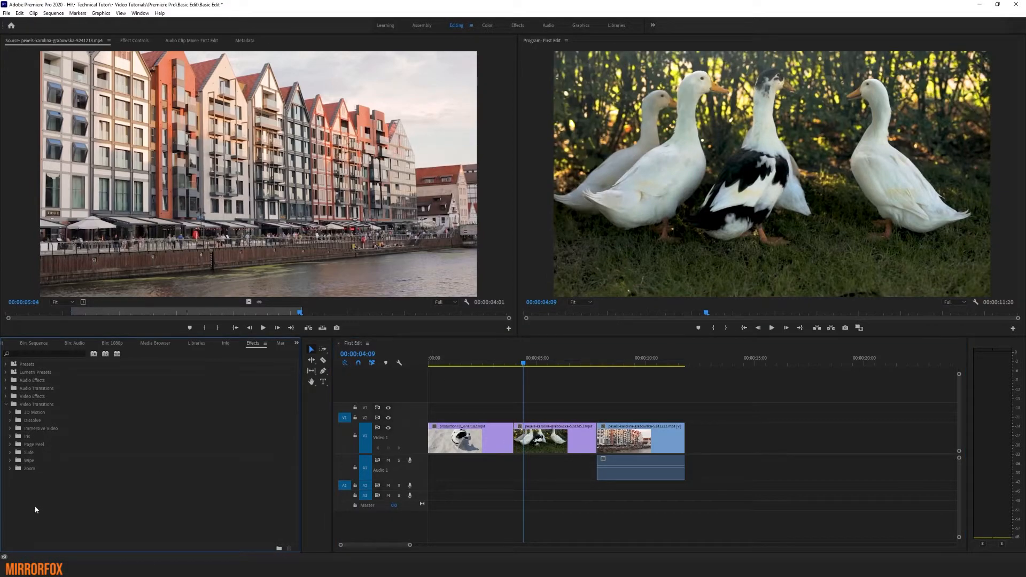
- Look over the Wipe transitions and collapse the Wipe and Video Transitions groups
click(11, 461)
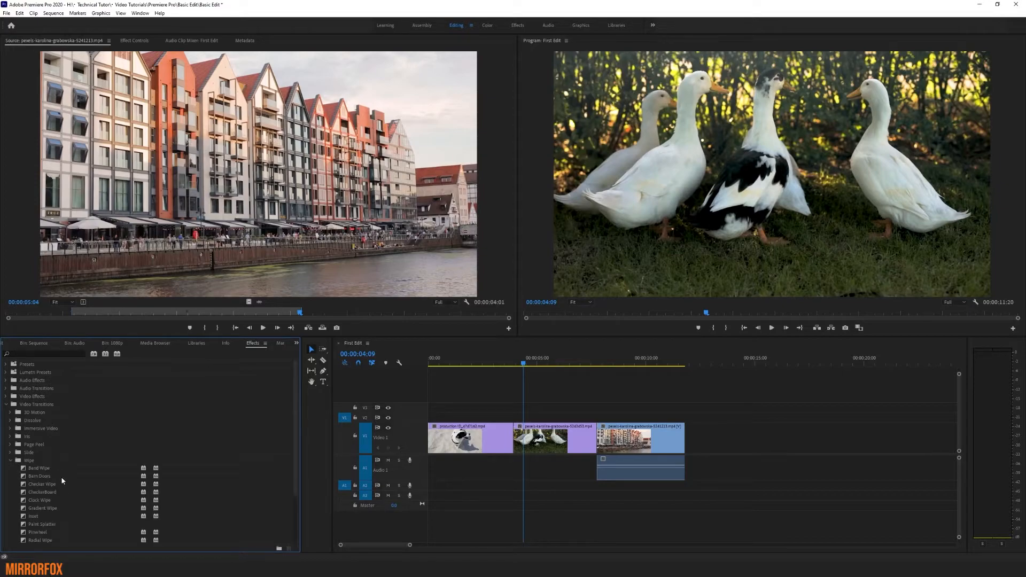
click(10, 461)
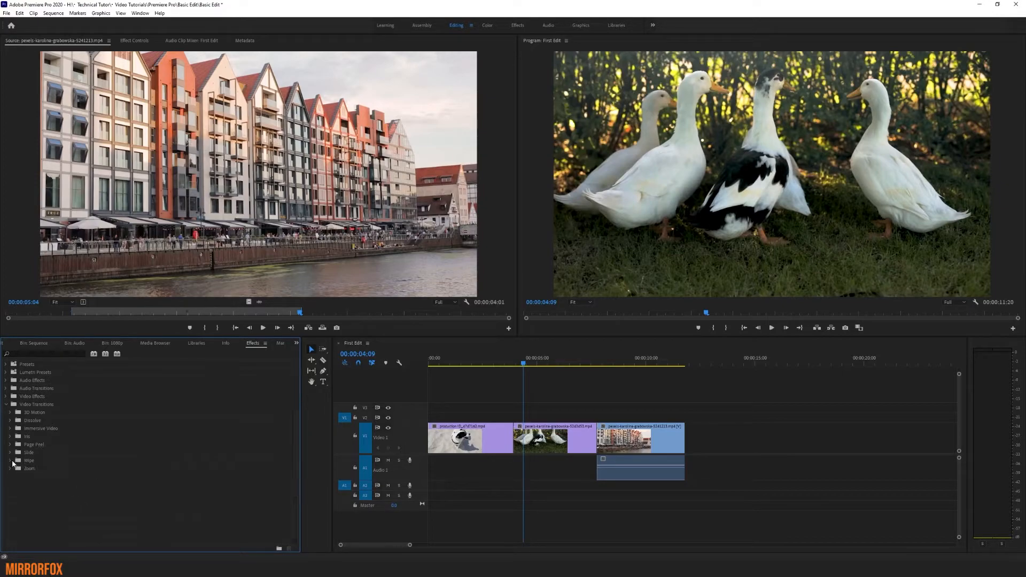
click(6, 404)
- Place the playhead at the start of the buildings clip, at 00:00:07:19
click(508, 359)
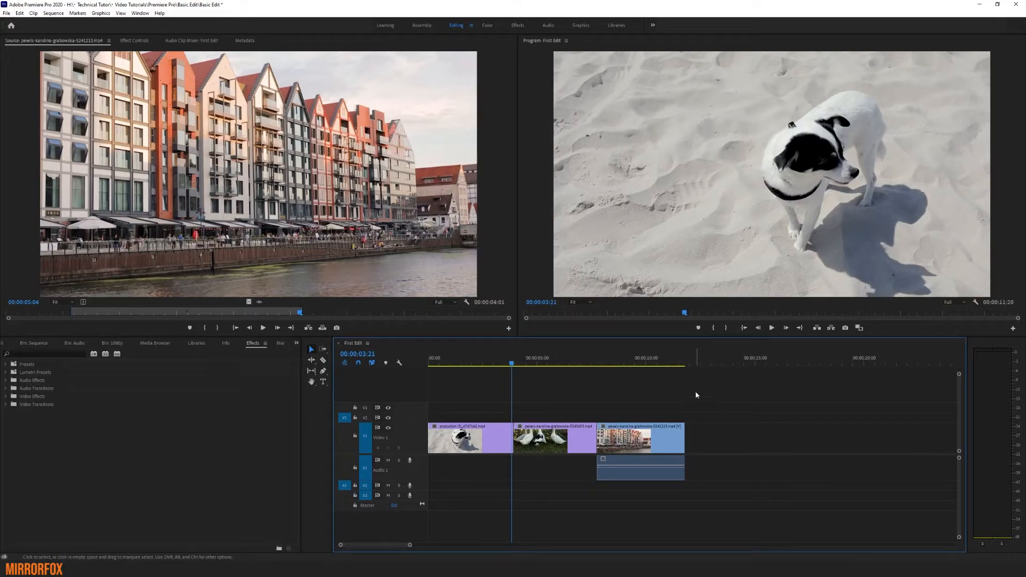
drag(534, 361, 590, 362)
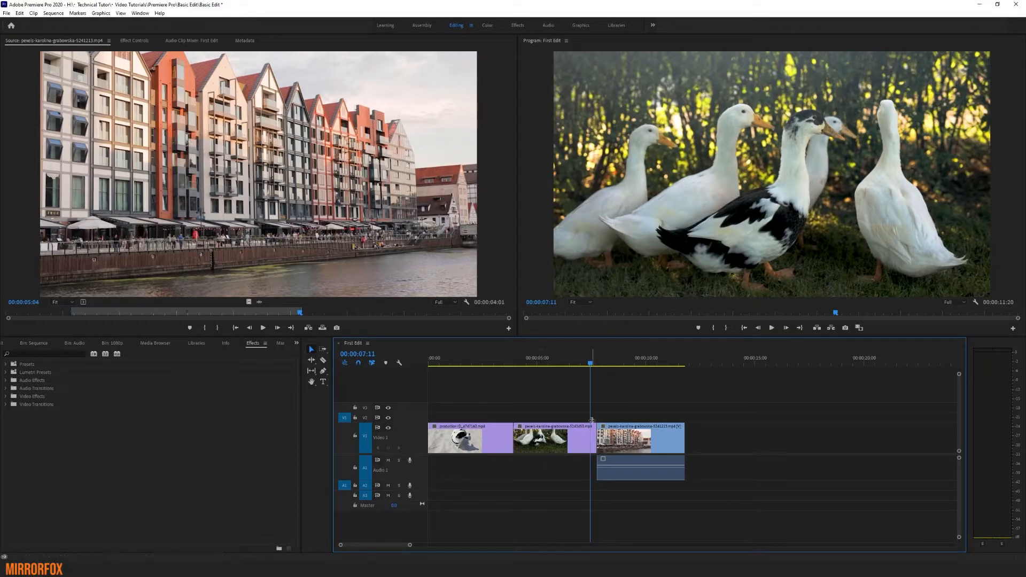
drag(591, 363, 599, 362)
click(104, 466)
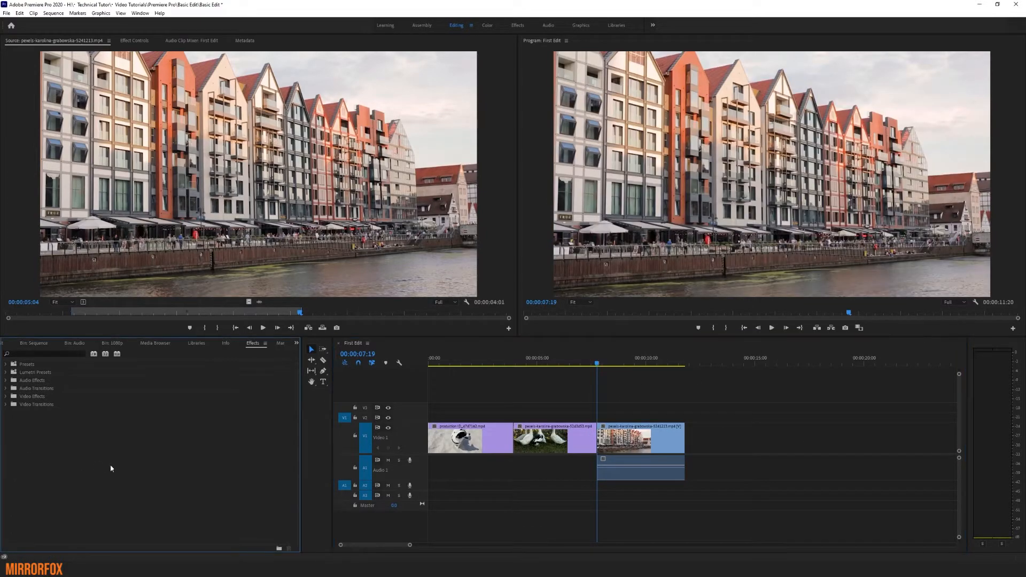
- Apply the Mosaic effect from the Stylize group of Video Effects to the buildings clip
click(6, 396)
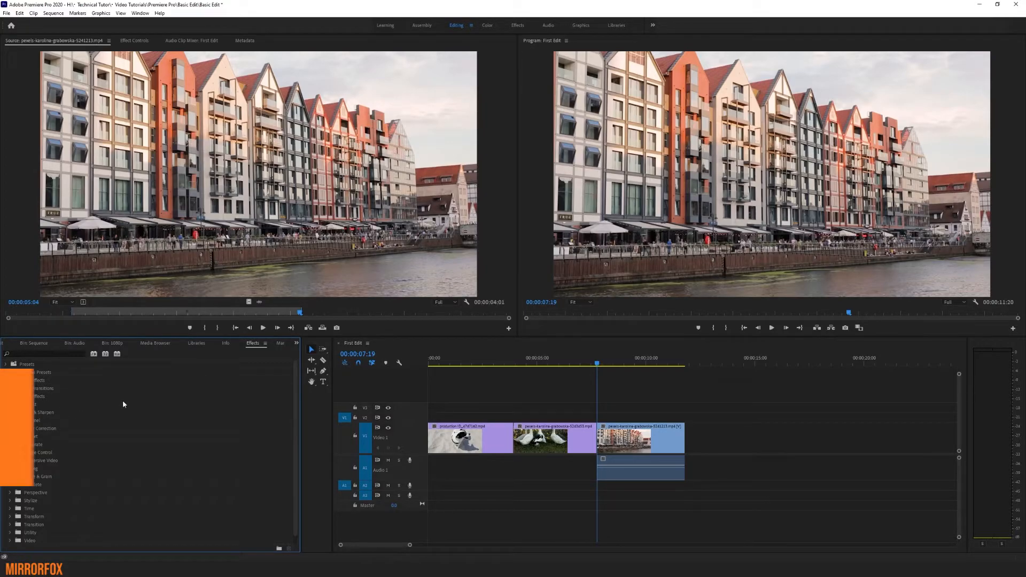
scroll(6, 401, down, 1)
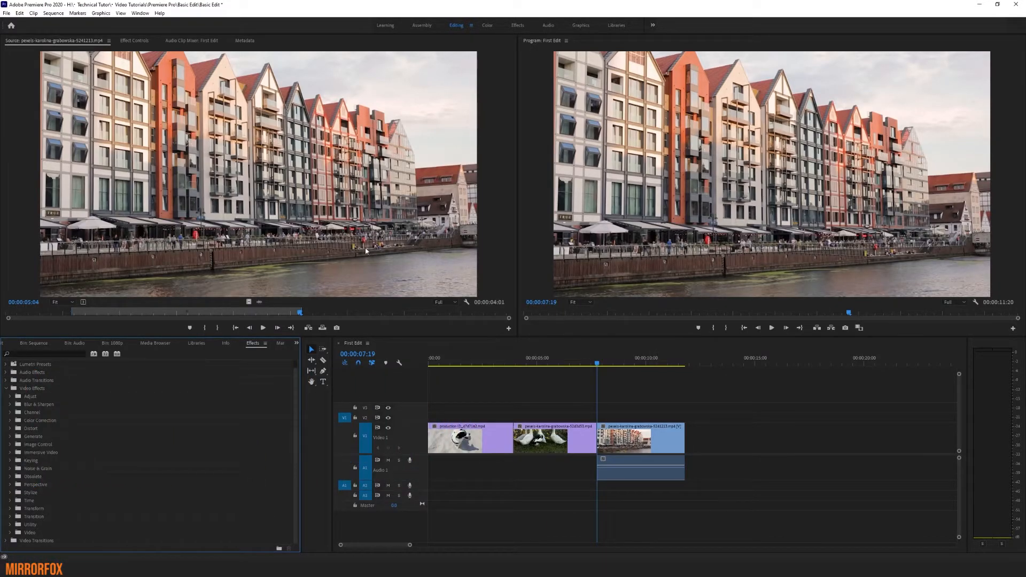
click(10, 493)
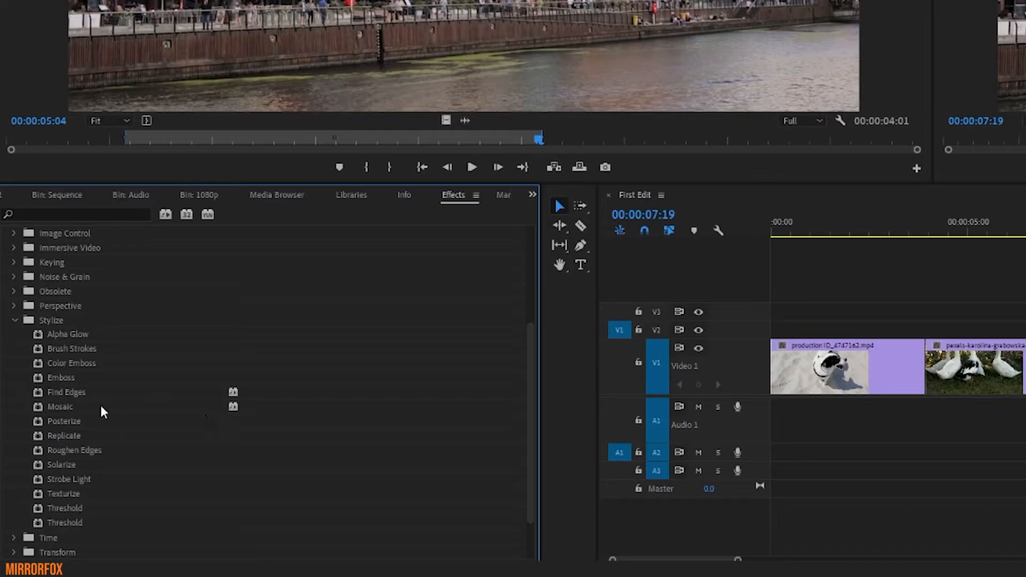
click(61, 409)
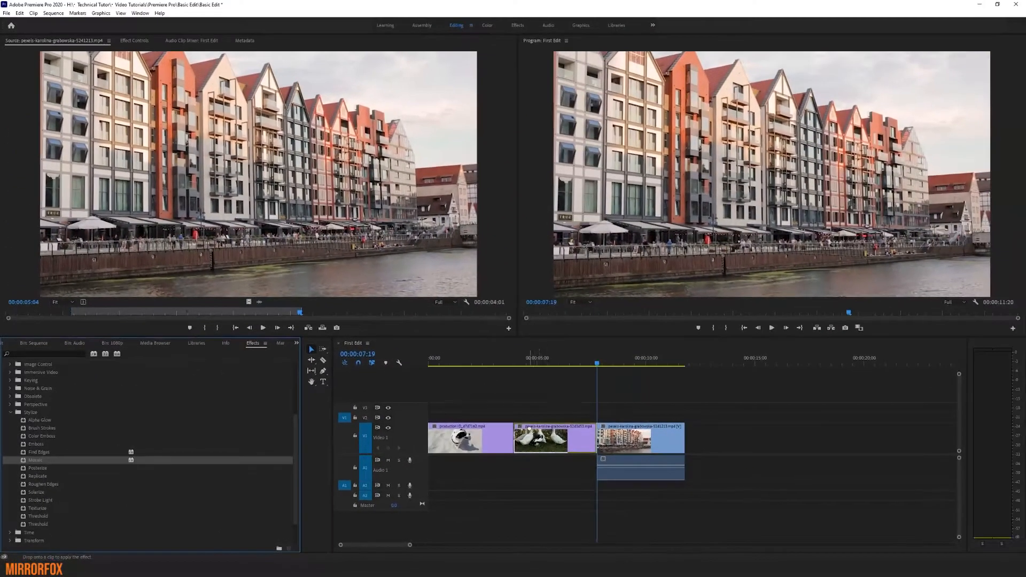
drag(529, 431, 631, 437)
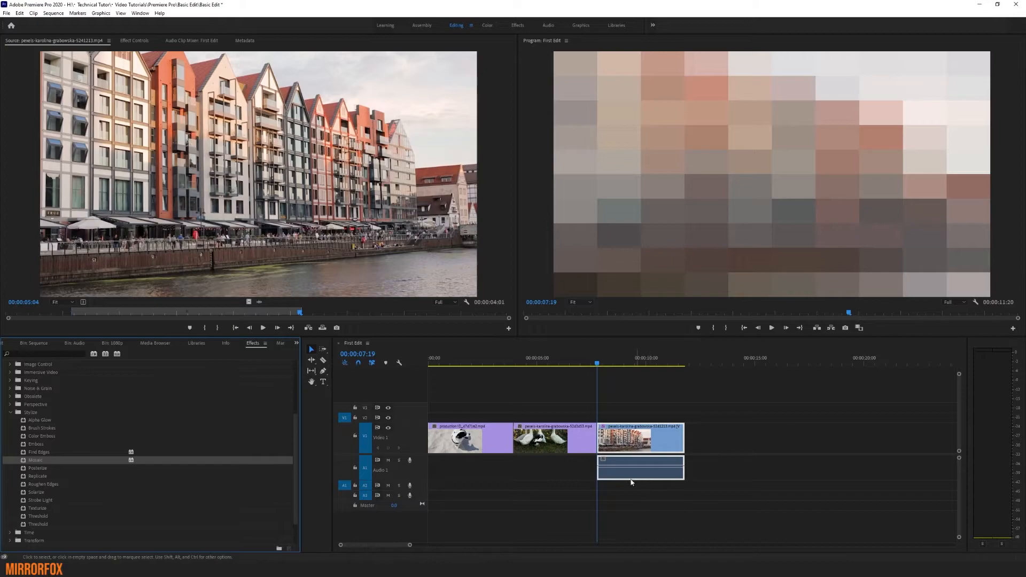
- Play back the pixelated buildings clip and place the playhead at 00:00:08:23
click(772, 328)
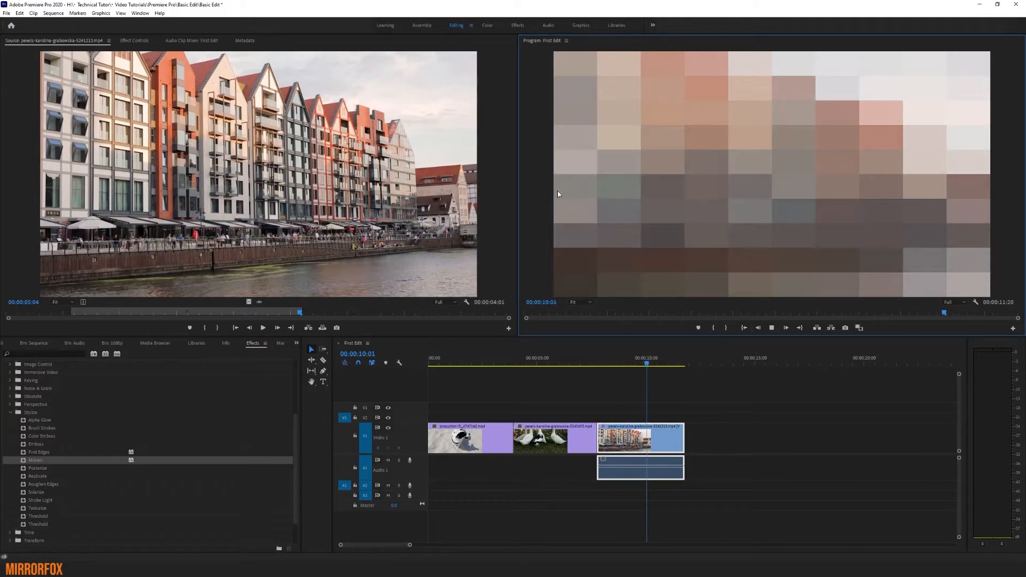
click(772, 328)
click(660, 373)
click(622, 367)
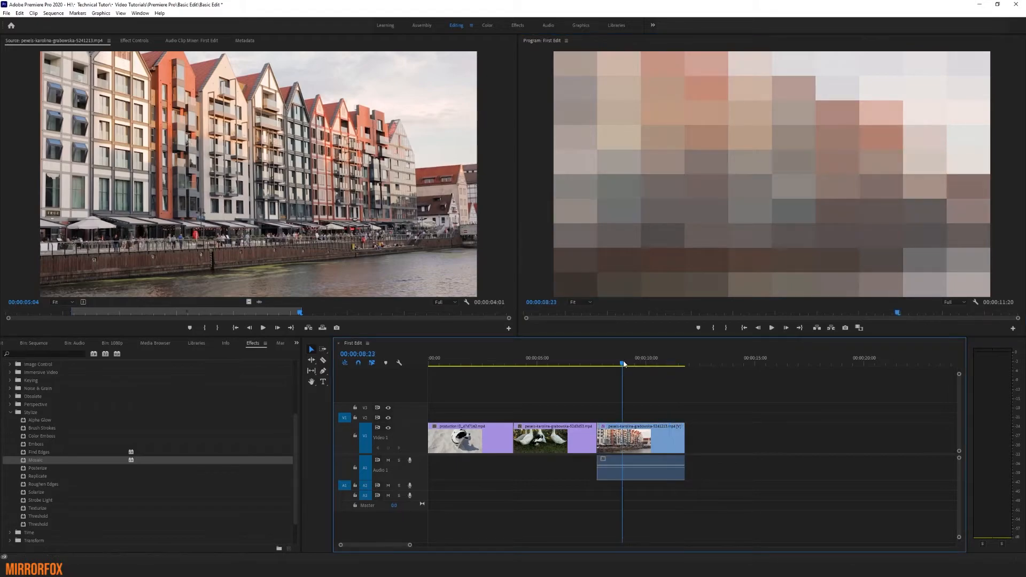
- Display the buildings clip's effect settings and toggle the Mosaic effect off and on again
click(644, 461)
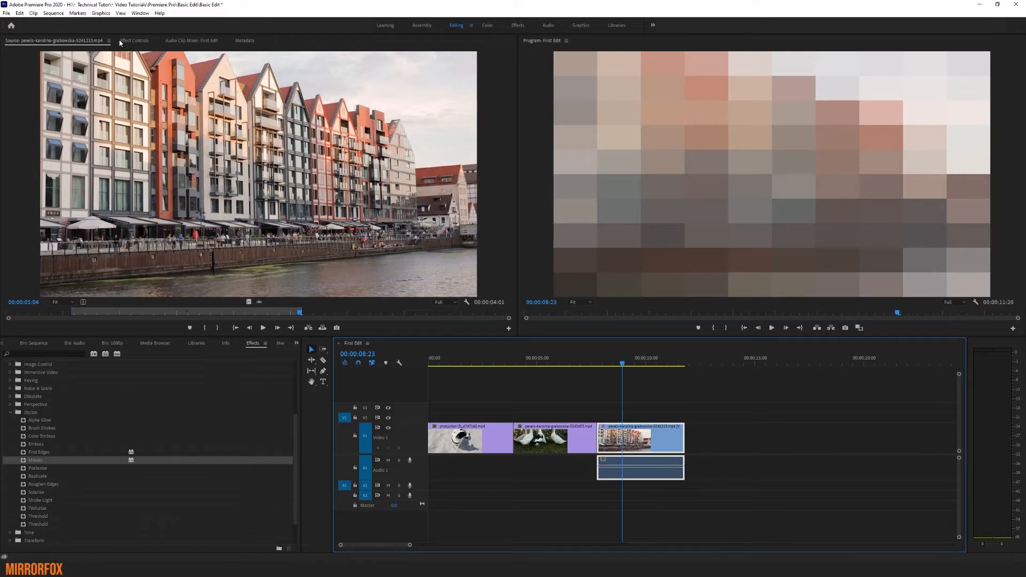
click(142, 43)
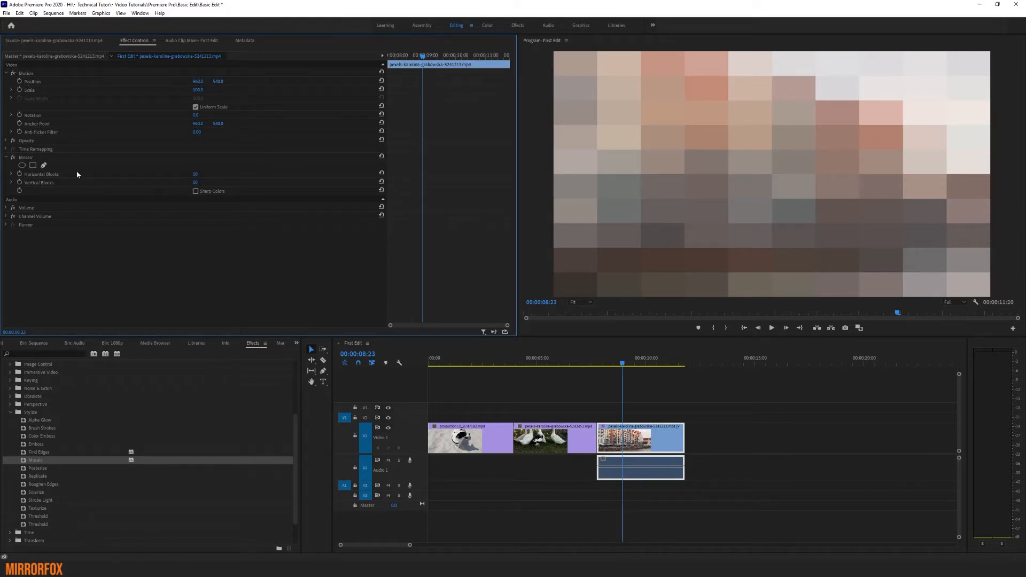
click(26, 158)
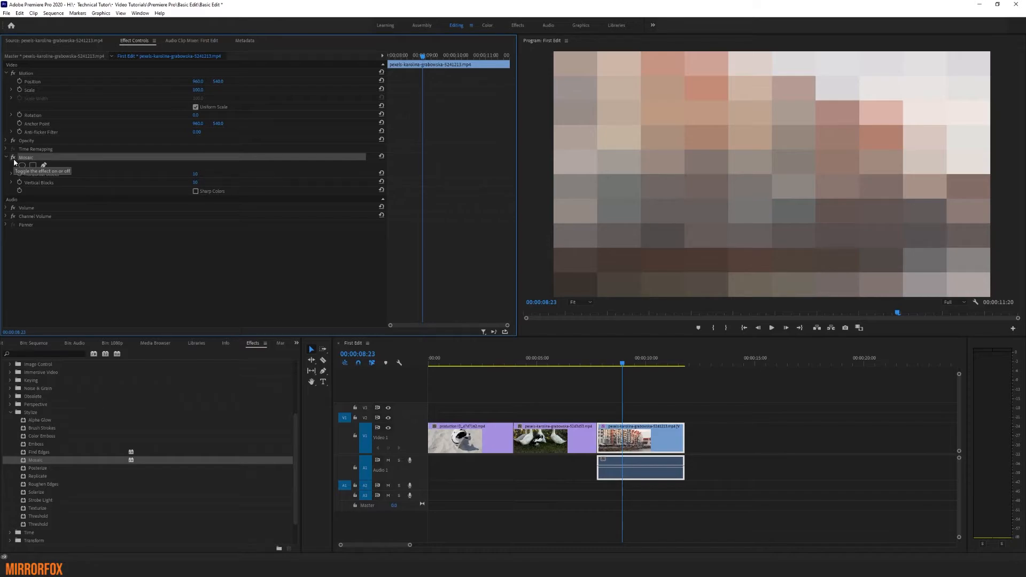
click(13, 157)
click(14, 158)
- Adjust the Mosaic's Horizontal and Vertical Blocks to roughly 80 each for a finer pixelation and play back the buildings clip
mouse_move(196, 173)
mouse_down()
mouse_move(187, 174)
mouse_move(212, 174)
mouse_move(187, 174)
mouse_move(203, 183)
mouse_up()
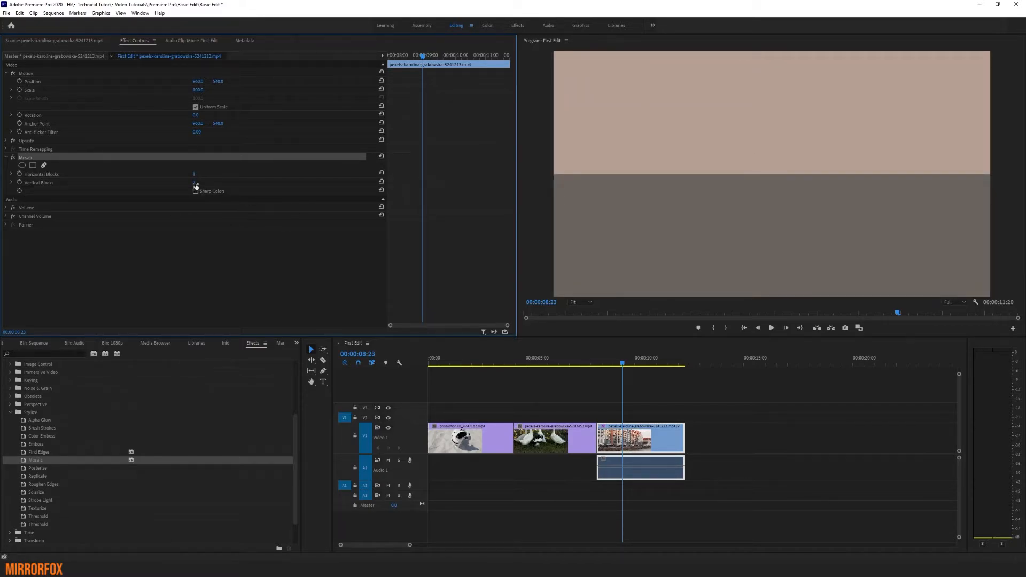
key(space)
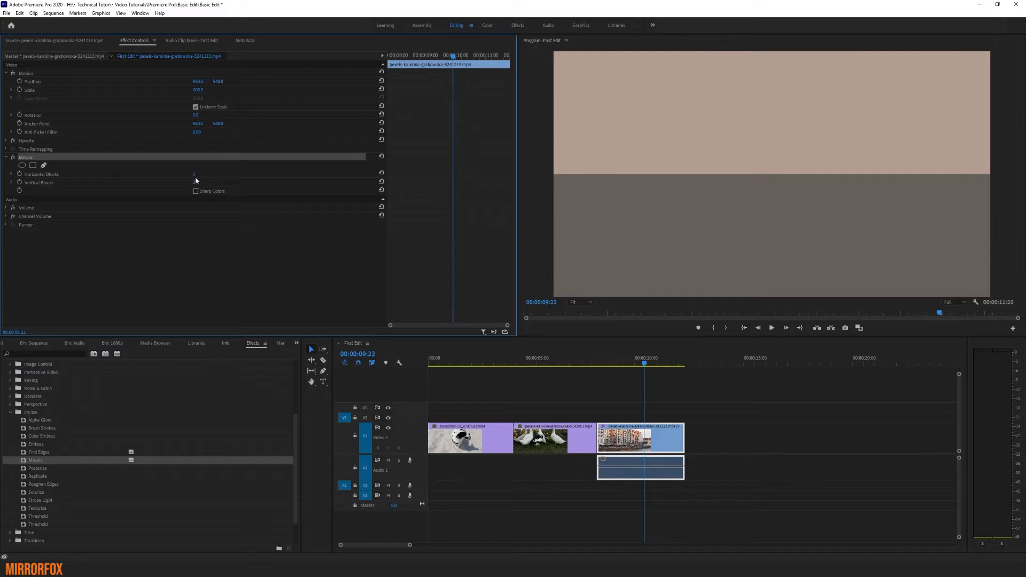
mouse_move(194, 174)
mouse_down()
mouse_move(219, 175)
mouse_move(203, 183)
mouse_up()
key(space)
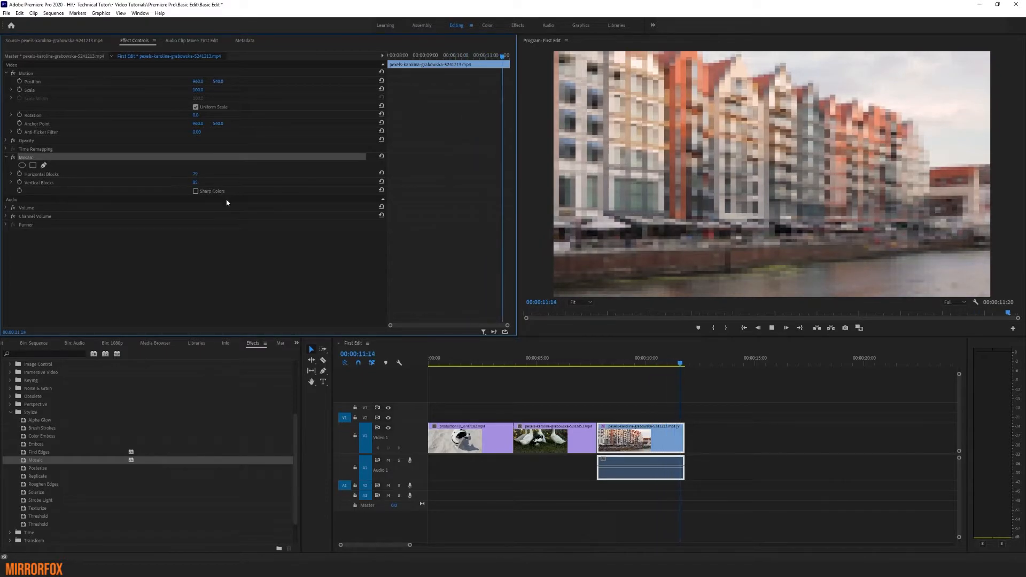
- Add a four-point mask to the Mosaic at the clip's start and reshape it into a trapezoid over the lower middle buildings
key(Up)
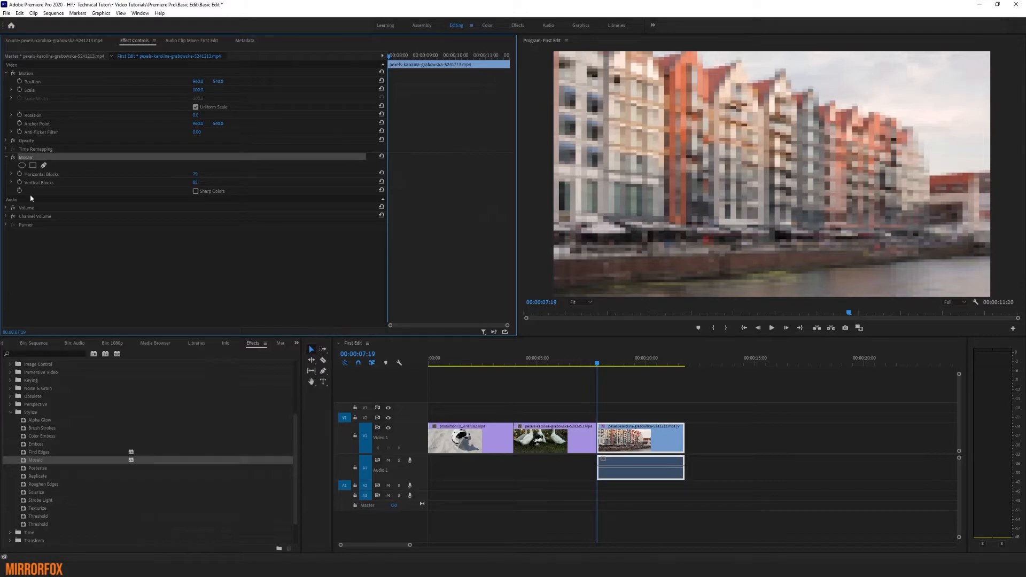
click(32, 165)
drag(717, 143, 659, 115)
drag(717, 204, 623, 239)
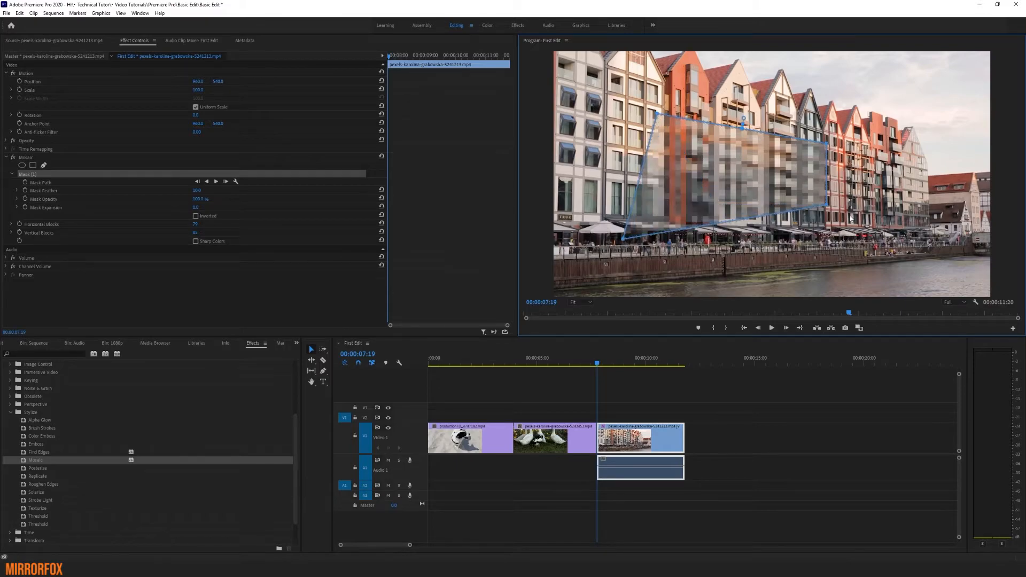
drag(826, 205, 838, 236)
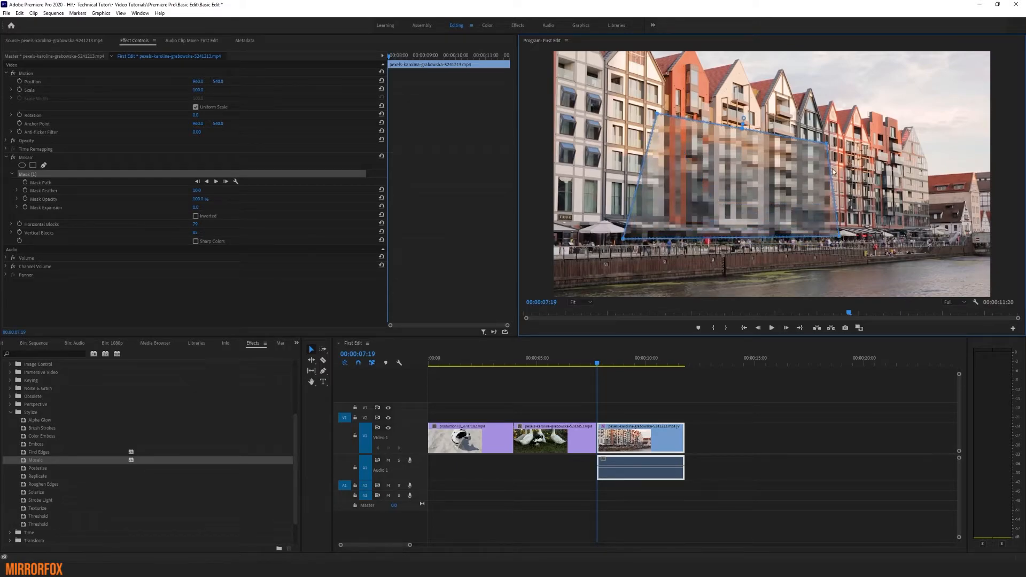
drag(826, 140, 787, 174)
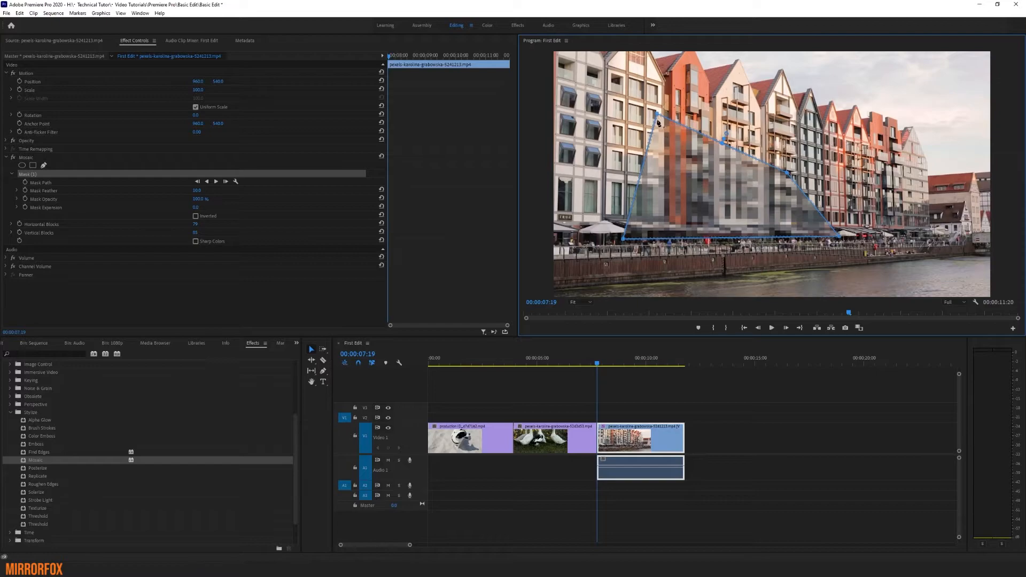
drag(658, 117, 673, 153)
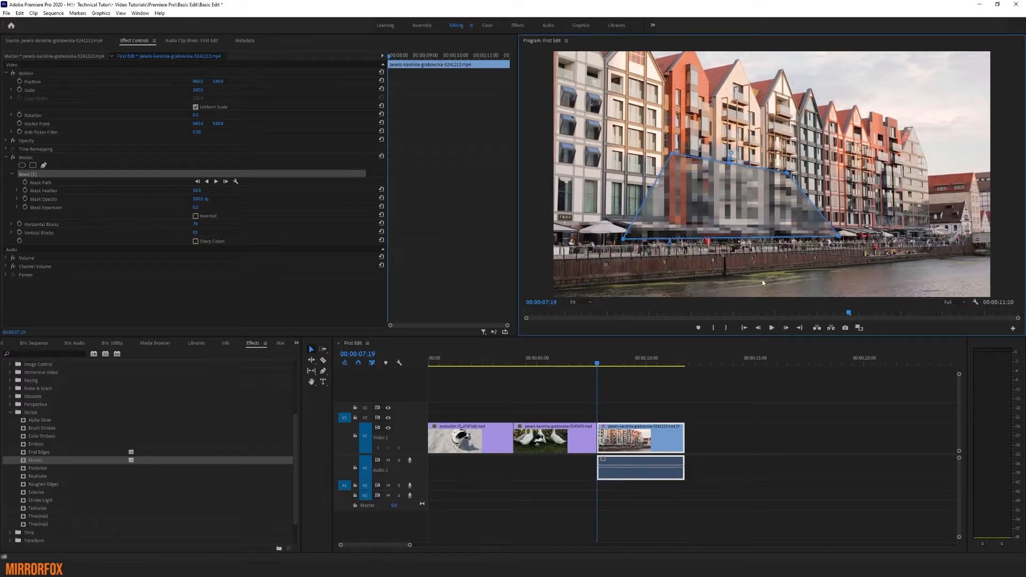
- Delete the mask and the Mosaic effect from the buildings clip
click(4, 181)
click(30, 175)
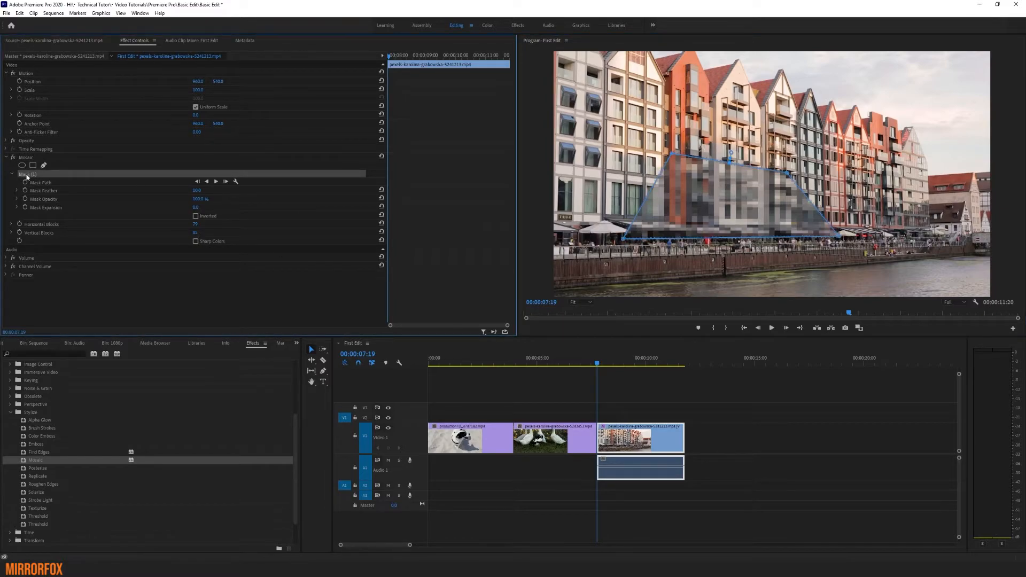
key(Delete)
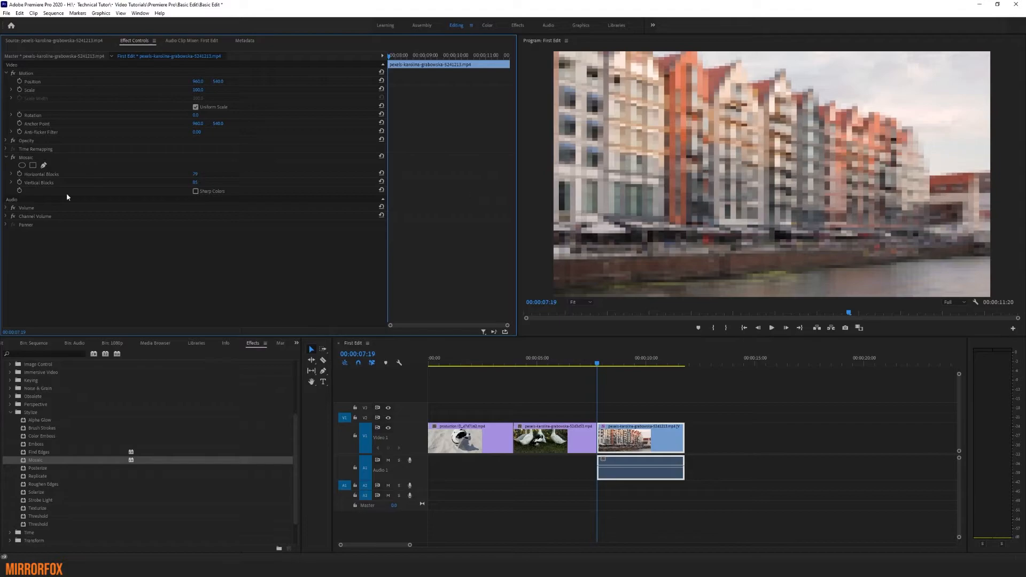
click(30, 158)
key(Delete)
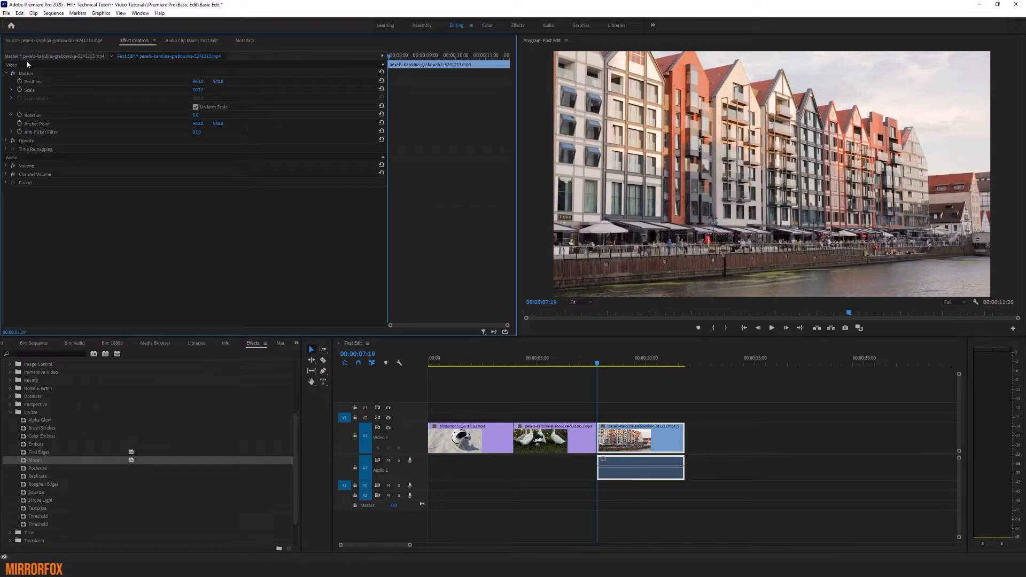
- Try moving the buildings clip to a Position of about 1907, 1085, and reset the Position
click(31, 73)
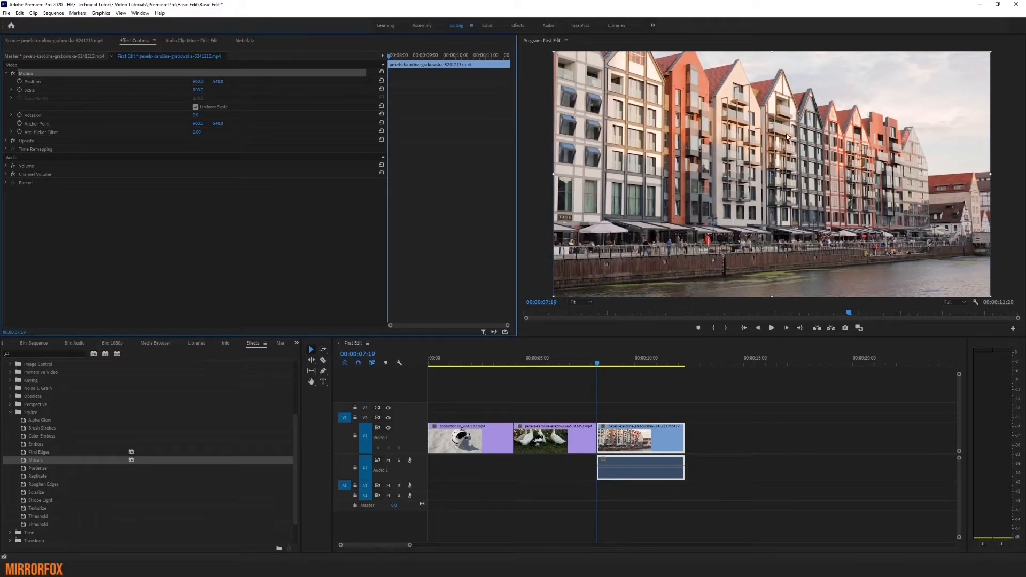
drag(198, 81, 414, 82)
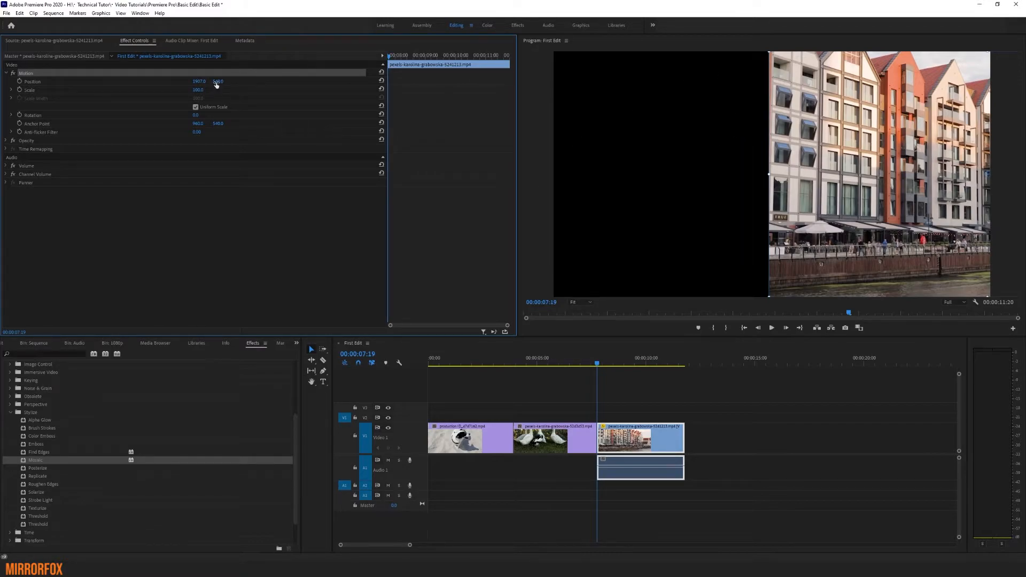
drag(218, 81, 340, 81)
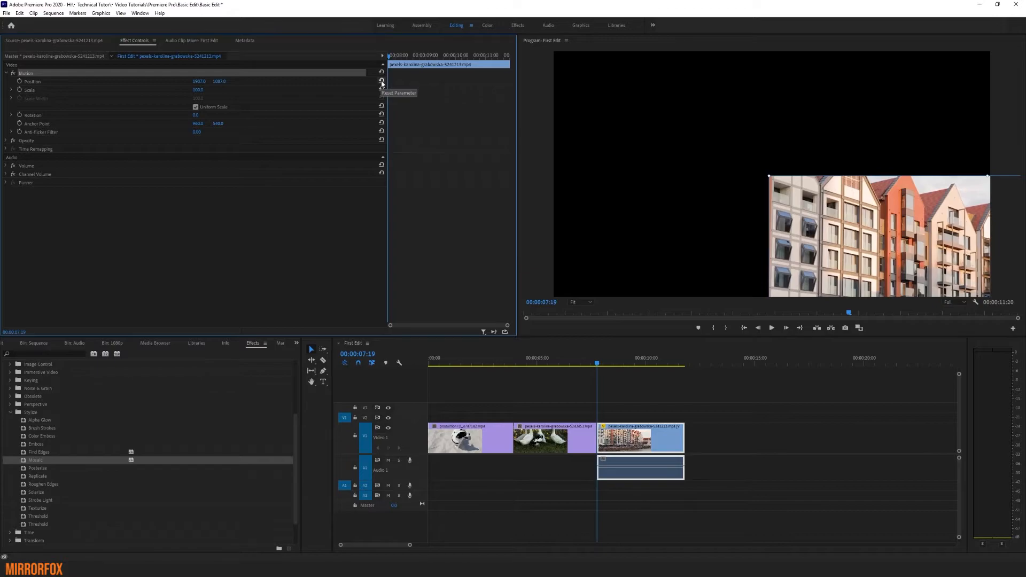
click(382, 81)
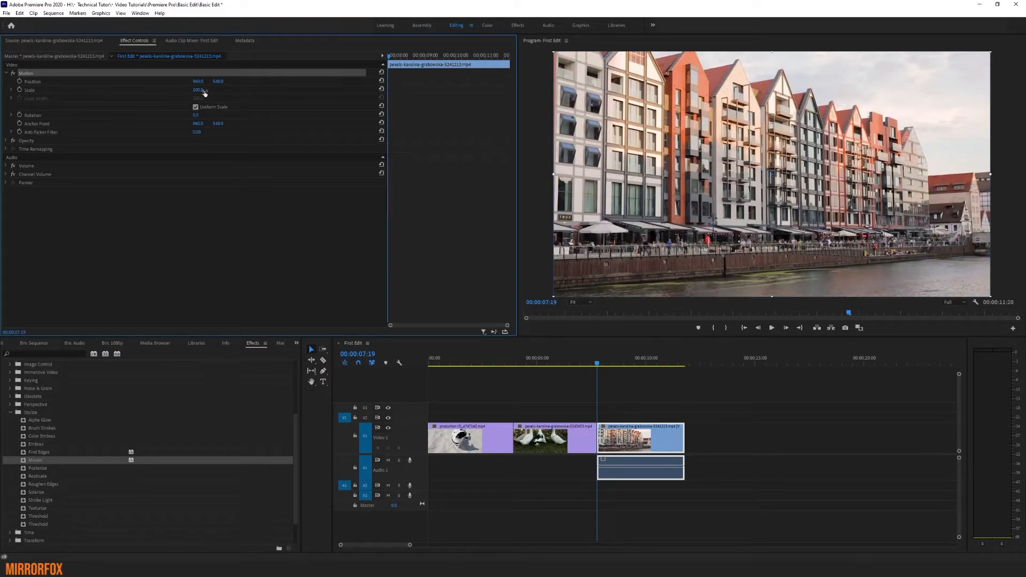
- Try scaling the buildings clip to about 107 and rotating it to about 180°, resetting each parameter after its change
mouse_move(205, 93)
mouse_down()
mouse_move(183, 92)
mouse_move(278, 92)
mouse_move(205, 91)
mouse_up()
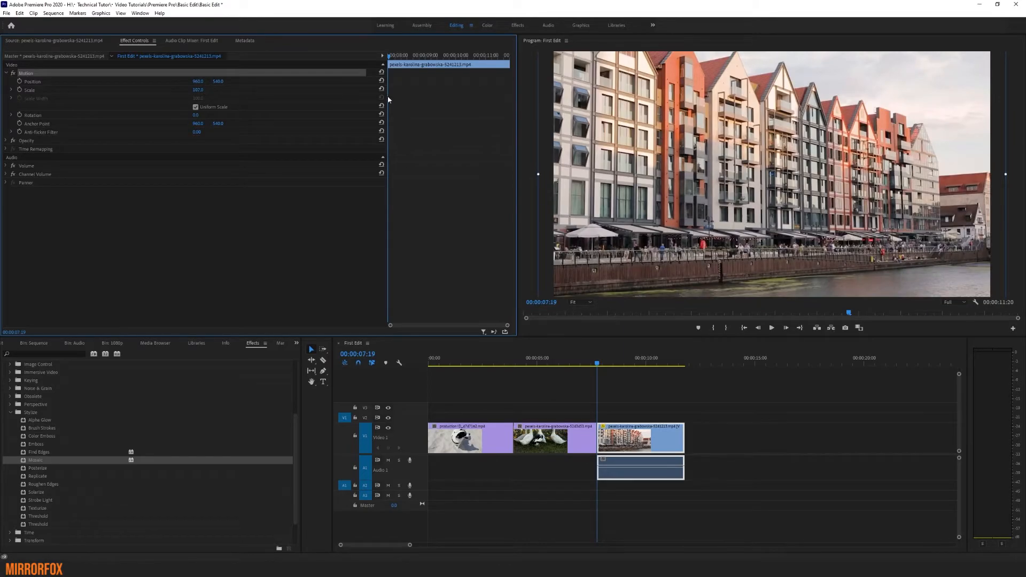
click(381, 89)
drag(195, 115, 483, 115)
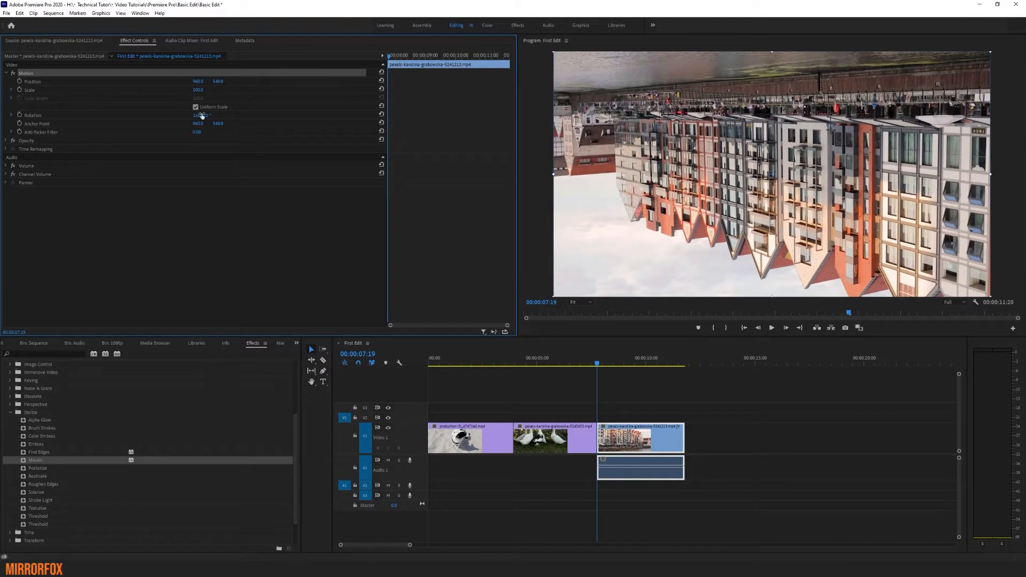
click(382, 114)
key(alt)
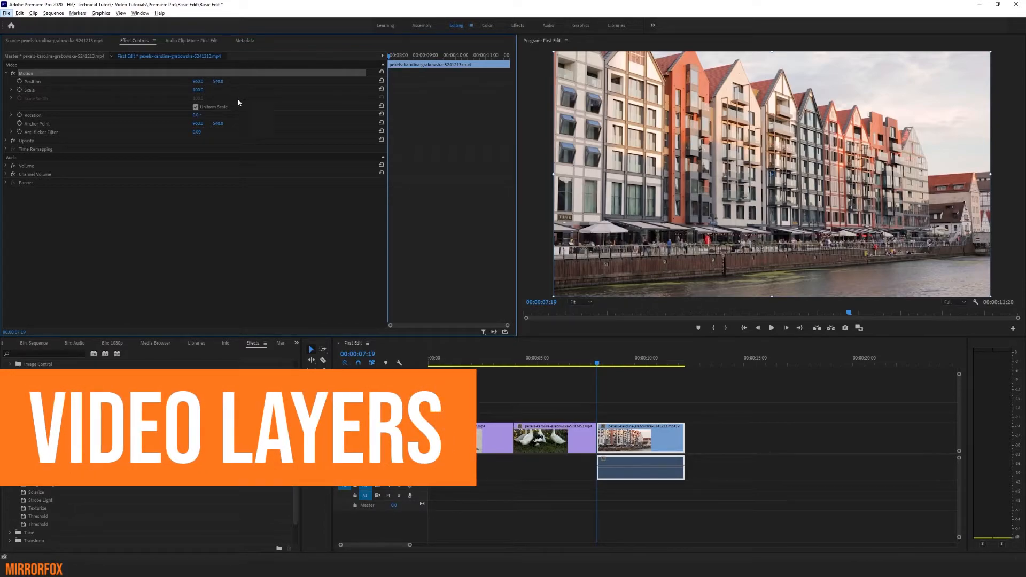
- Set the buildings clip's horizontal Position to about 1912 so its picture shifts into the right half of the frame
click(218, 82)
click(198, 83)
click(181, 83)
drag(198, 83, 707, 83)
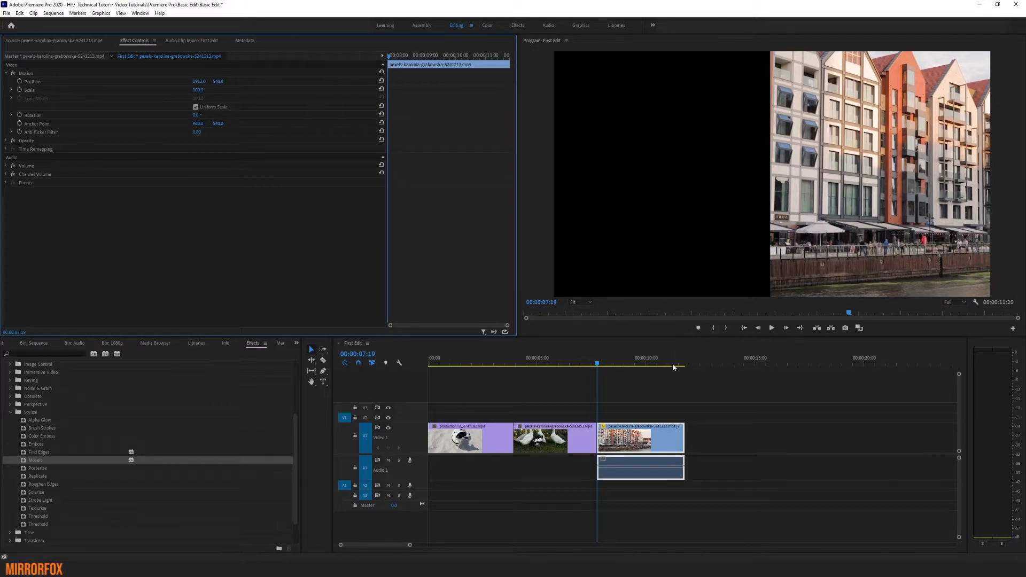
- Set the buildings clip's horizontal position to 1920 and check the frame just after the clip's start
click(202, 81)
text(1920)
key(Return)
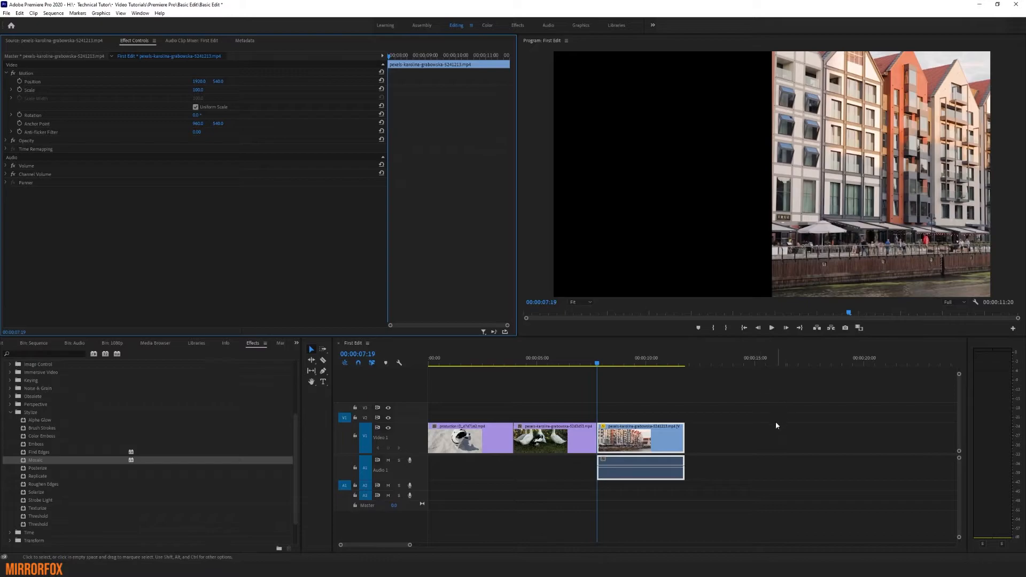
click(777, 423)
click(607, 362)
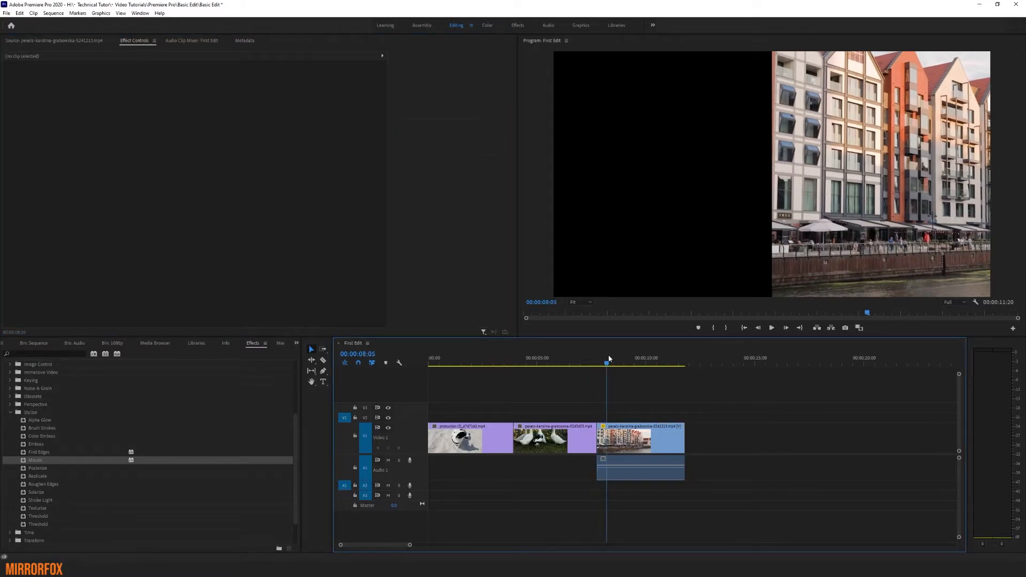
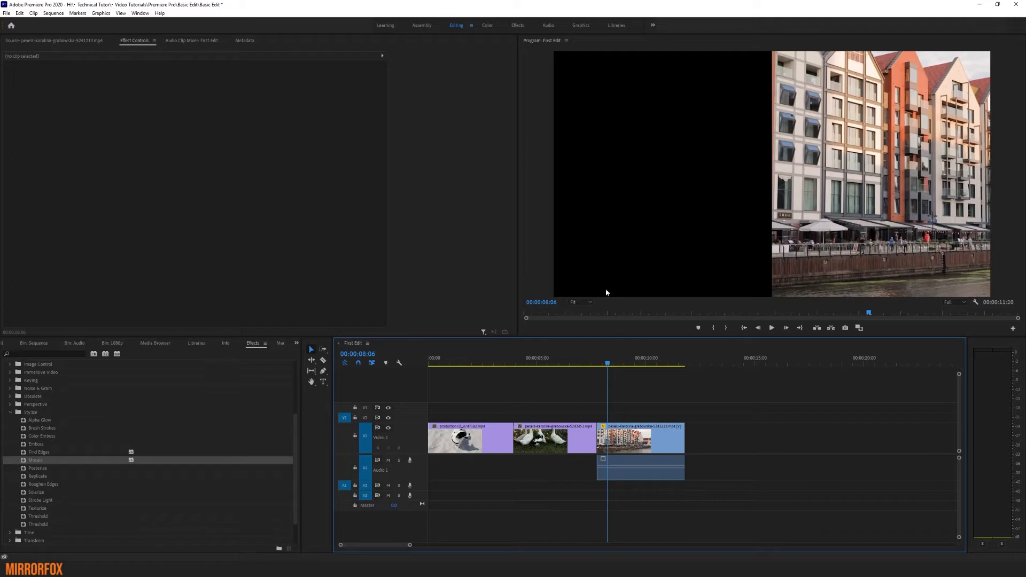
- Move the buildings clip up to V2, place the ducks clip directly beneath it on V1, and play the split screen
click(661, 439)
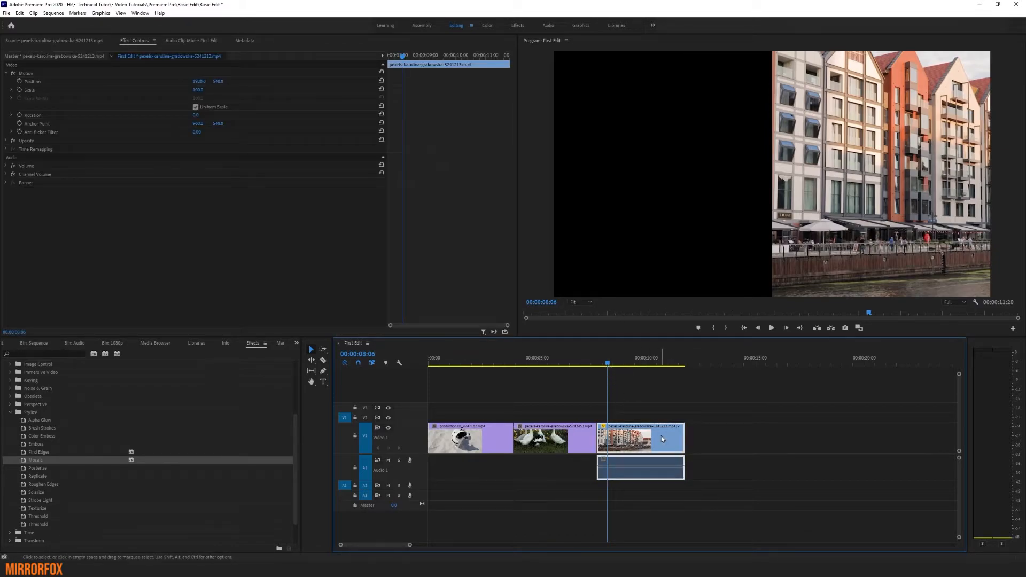
drag(659, 440, 657, 422)
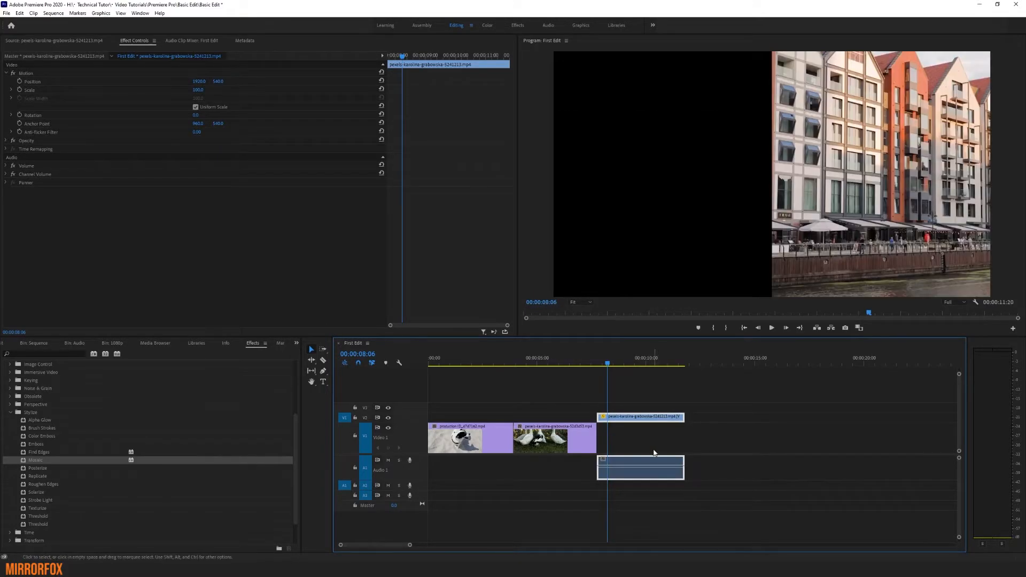
click(585, 439)
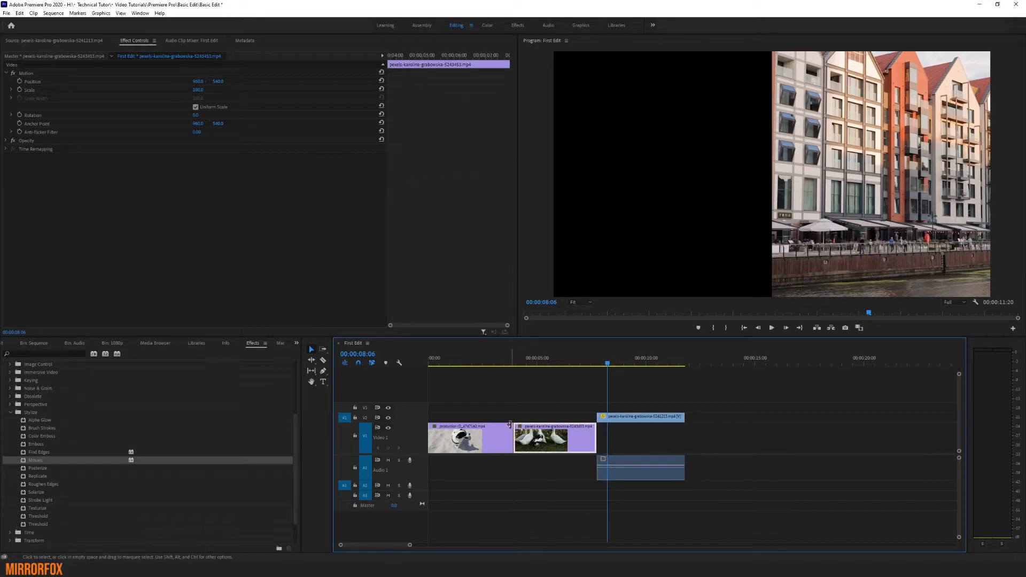
click(575, 365)
drag(589, 447, 679, 447)
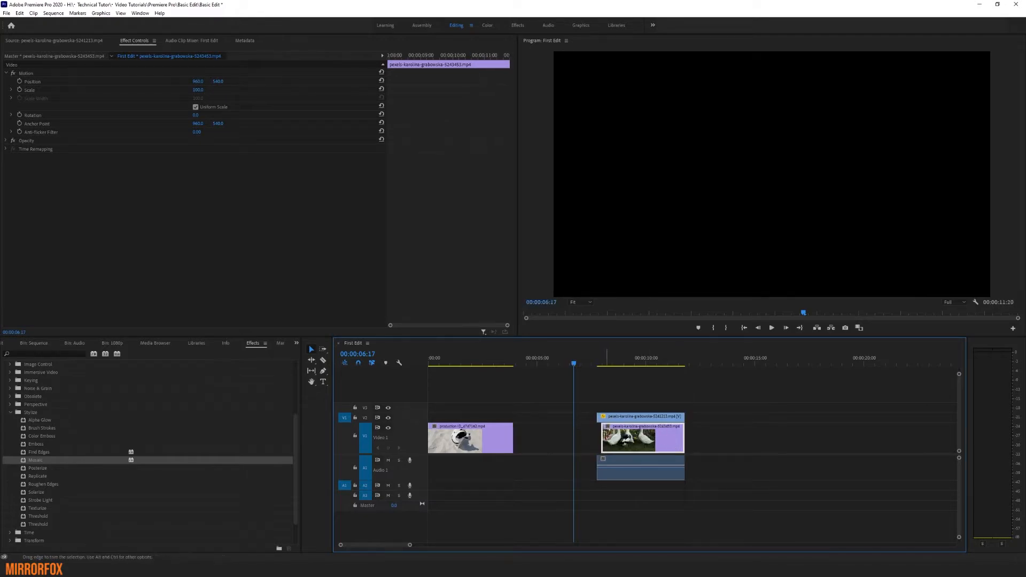
click(586, 432)
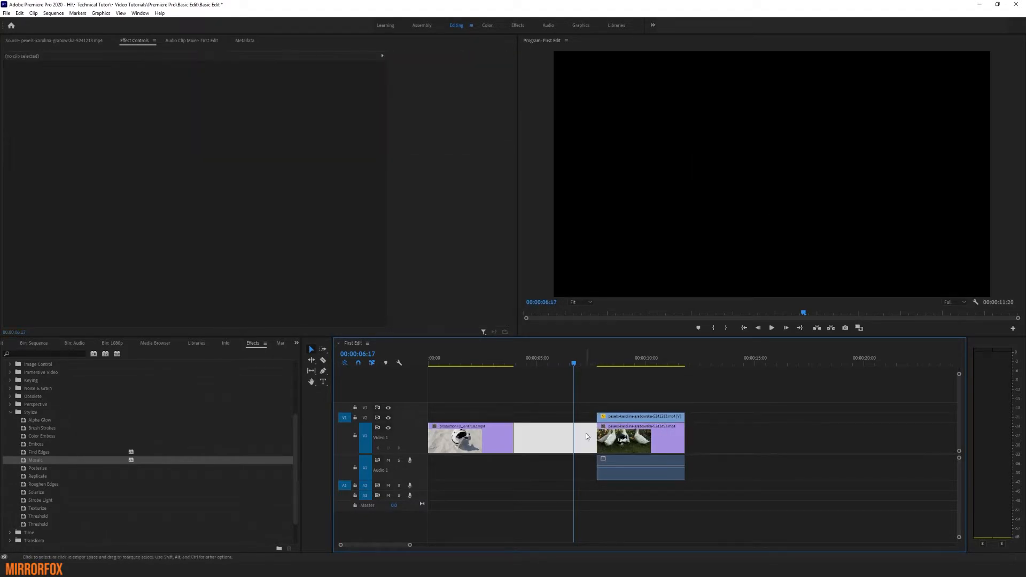
click(596, 361)
click(573, 385)
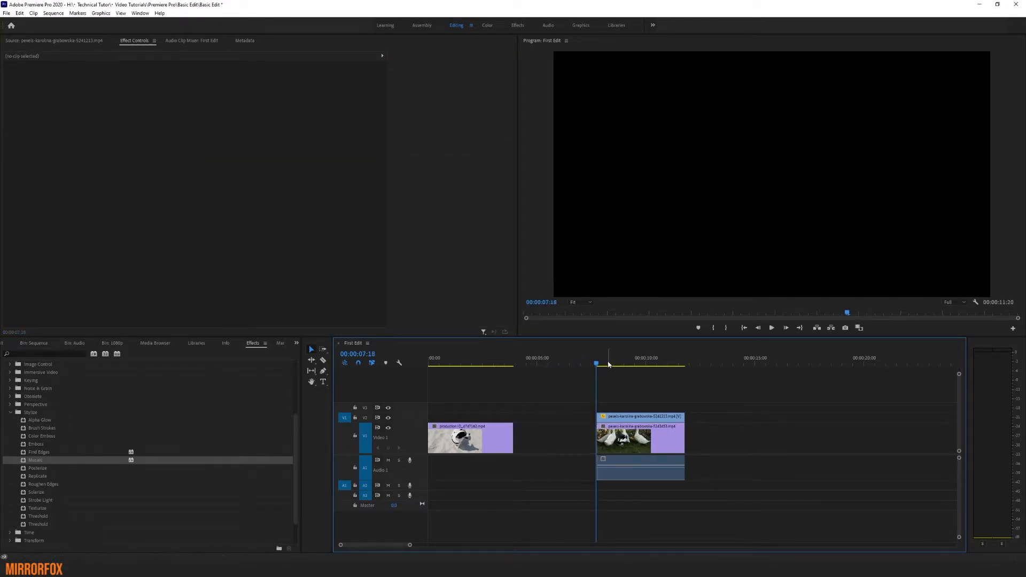
click(604, 359)
key(space)
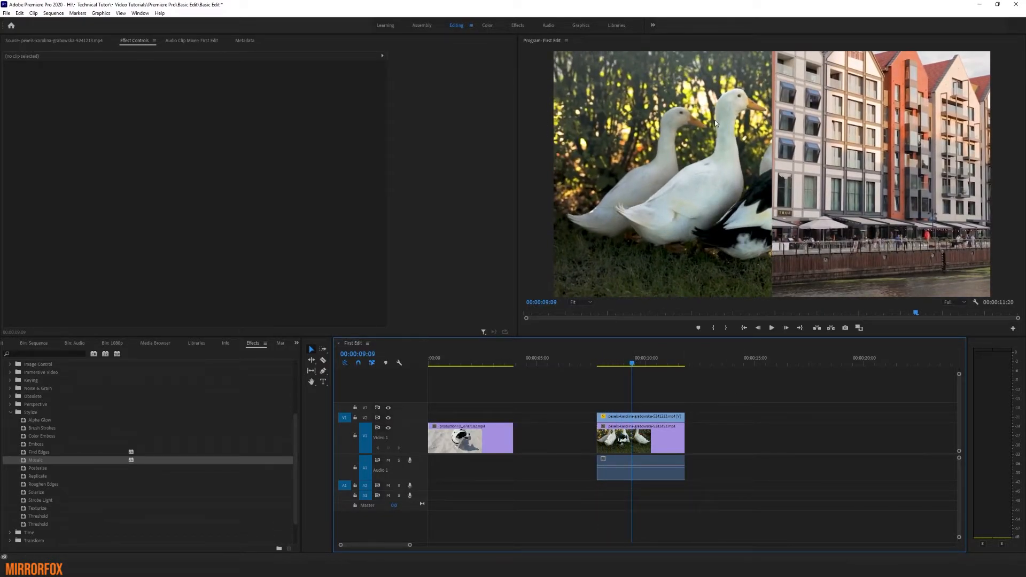
- Shift the ducks clip left to a horizontal position of about 614 and play back the split screen
click(646, 447)
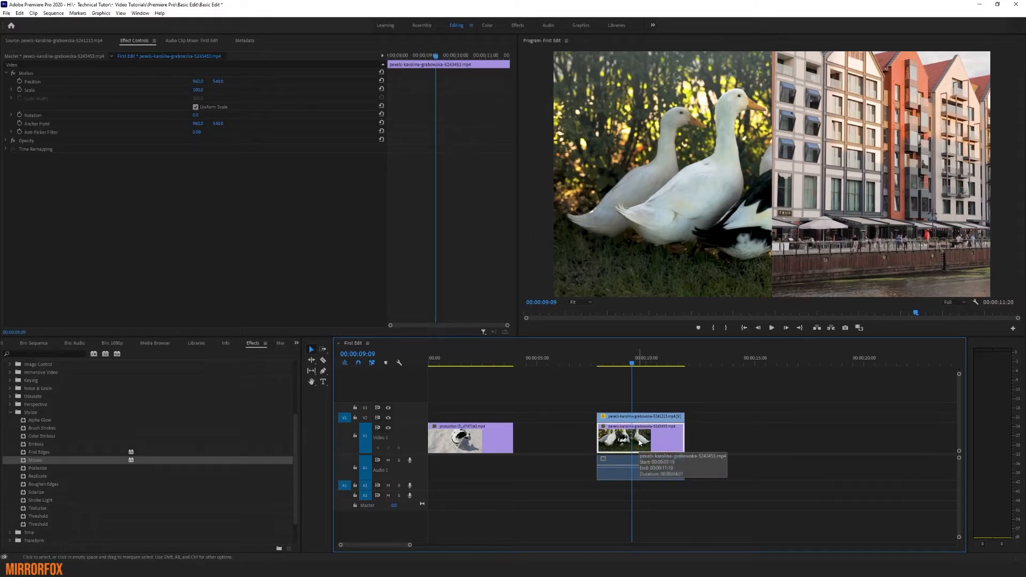
click(622, 417)
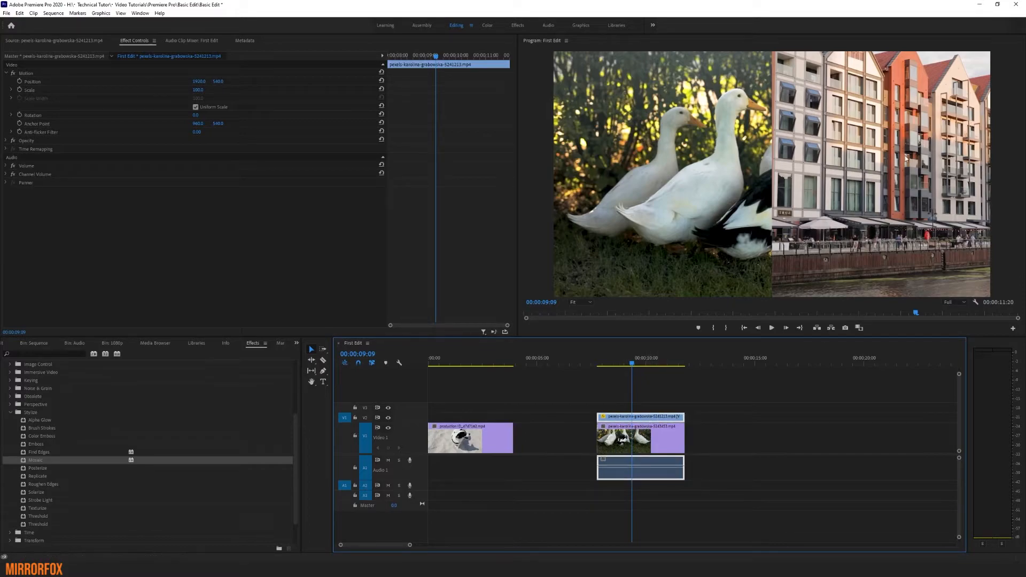
click(661, 444)
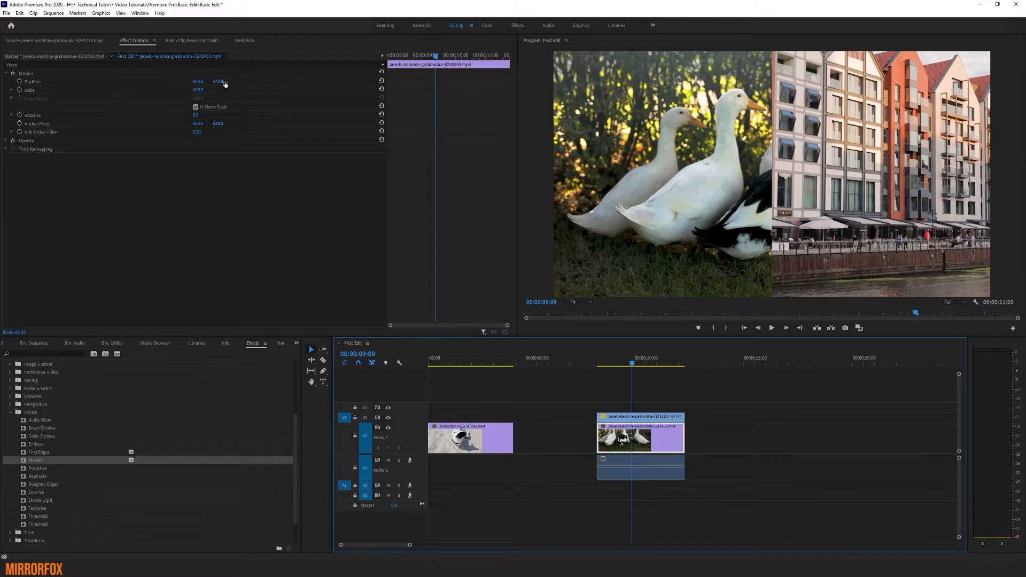
drag(198, 81, 15, 81)
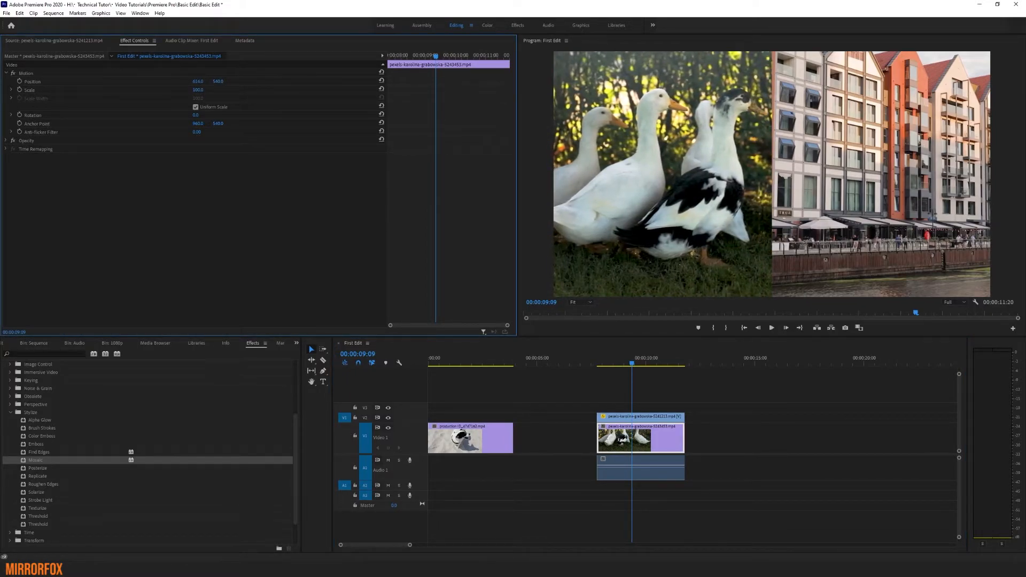
drag(606, 363, 592, 364)
click(771, 328)
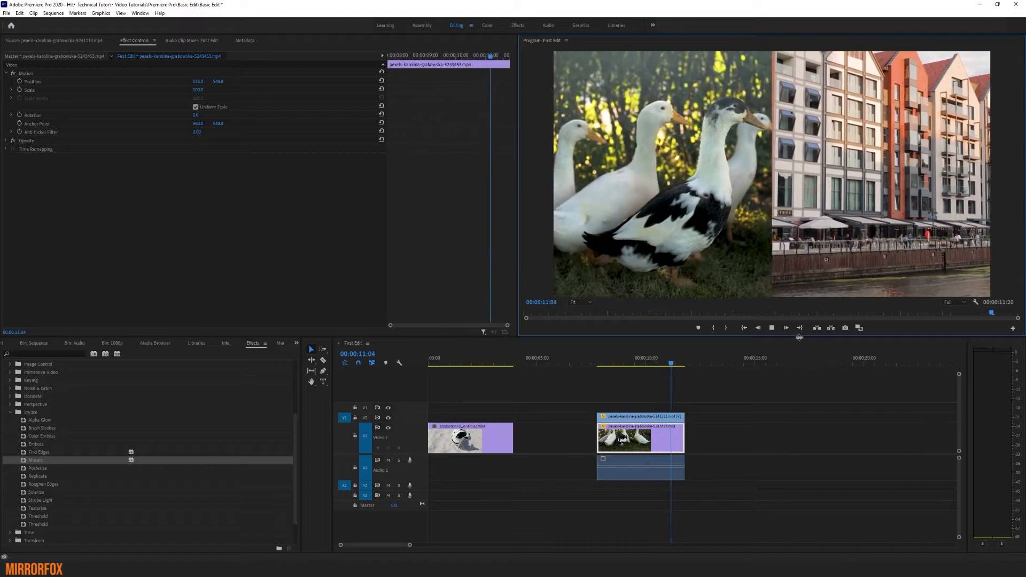
click(660, 364)
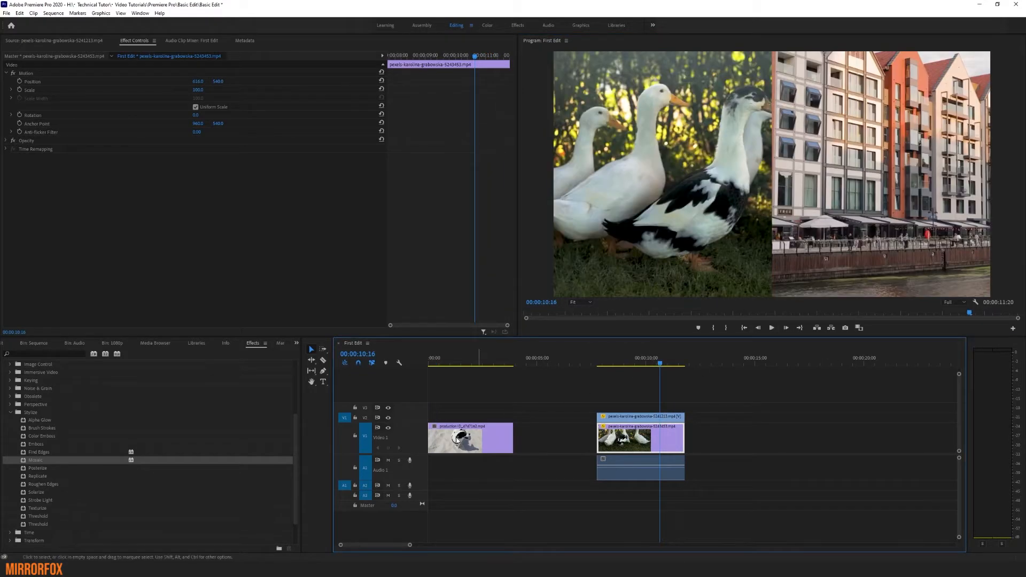
- Collapse the Stylize effects folder and inspect the stacked clips, leaving the buildings clip on V2 selected
click(9, 413)
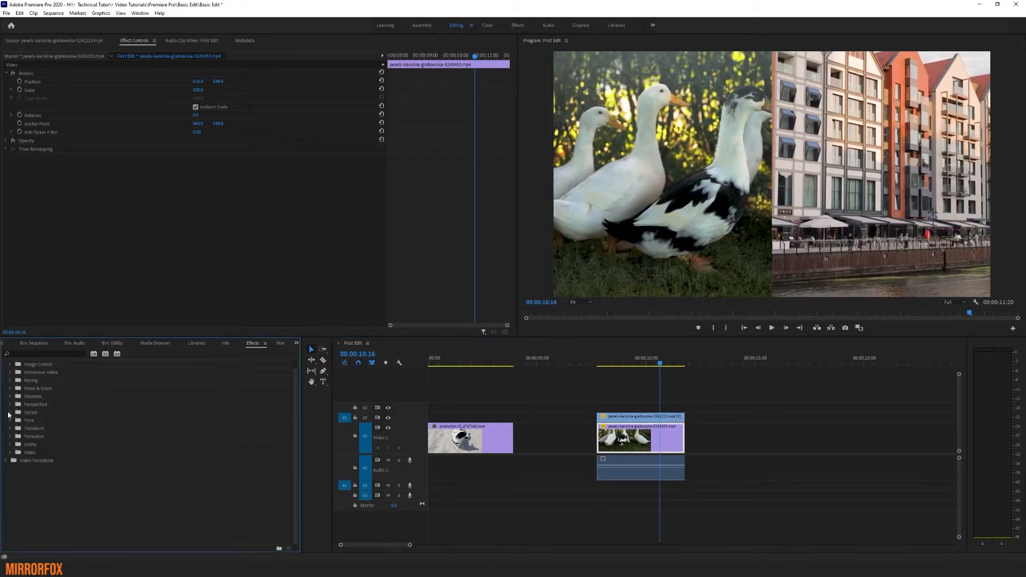
mouse_move(639, 362)
mouse_down()
mouse_move(614, 360)
mouse_move(630, 358)
mouse_up()
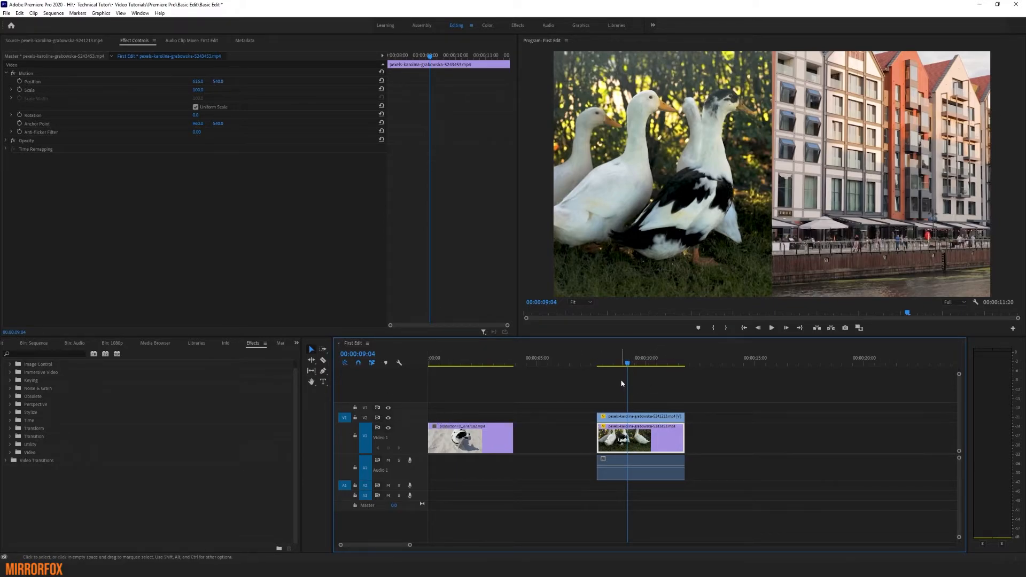
mouse_move(638, 435)
mouse_down()
mouse_move(580, 436)
mouse_move(645, 436)
mouse_up()
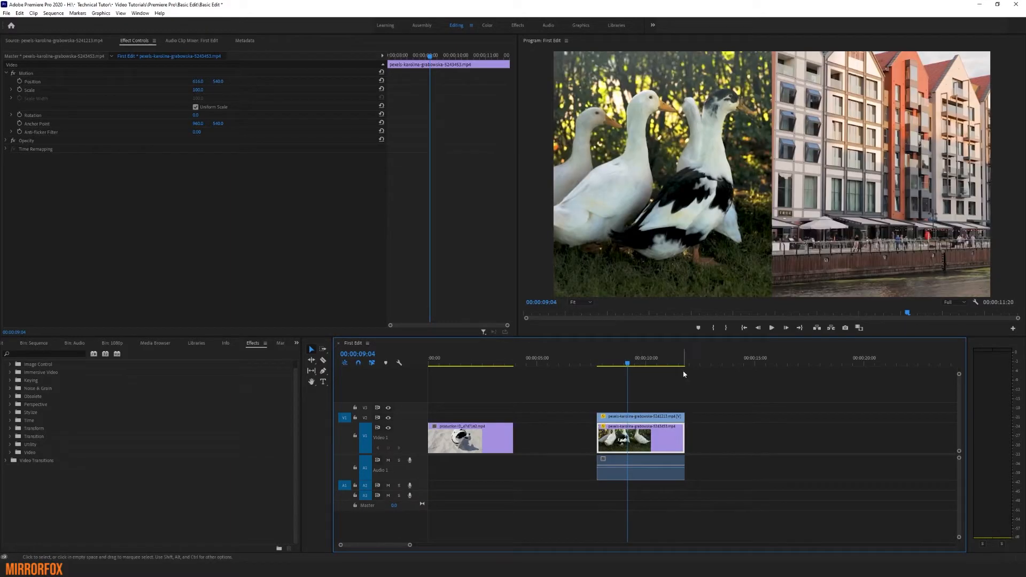
click(650, 416)
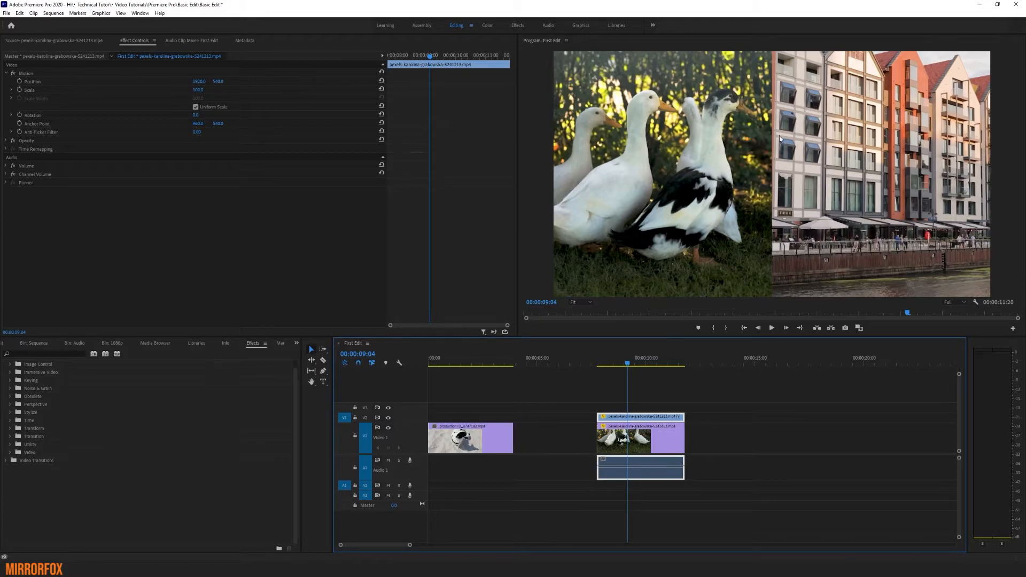
- Place the dog clip on V3 above the two stacked clips, match its length to theirs, and play the result
drag(483, 435, 656, 410)
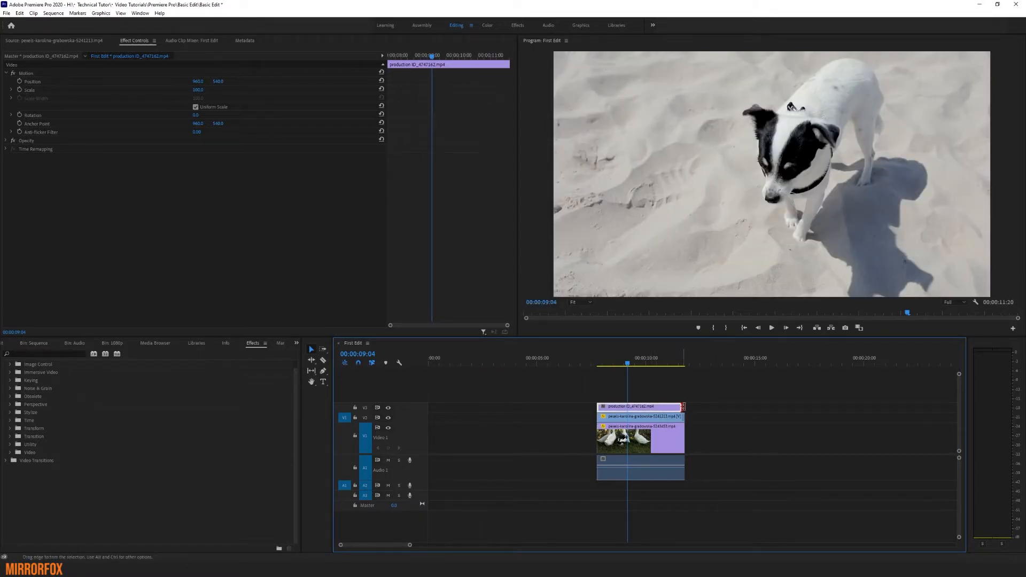
click(700, 406)
mouse_move(625, 364)
mouse_down()
mouse_move(596, 363)
mouse_move(622, 364)
mouse_up()
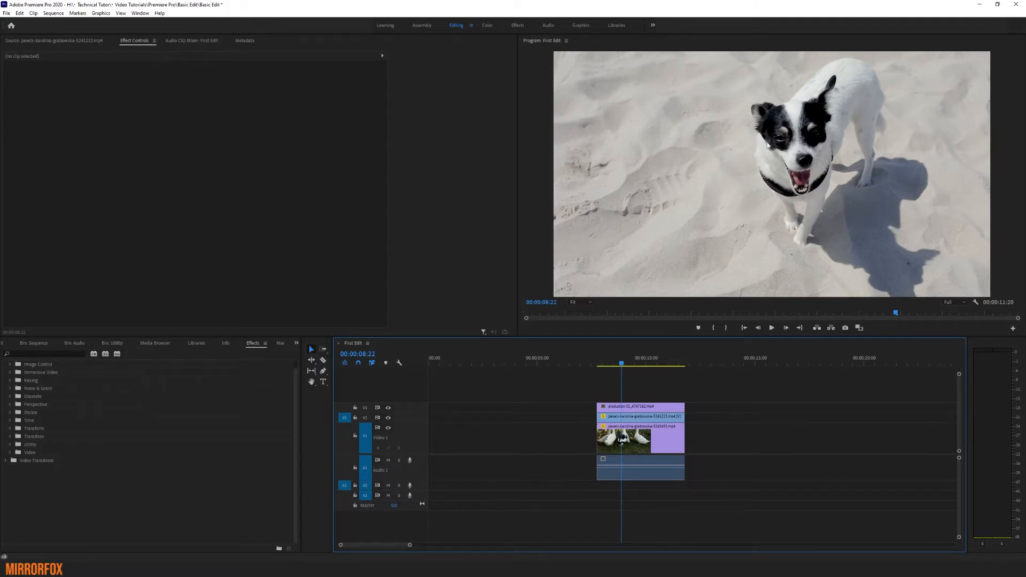
click(608, 365)
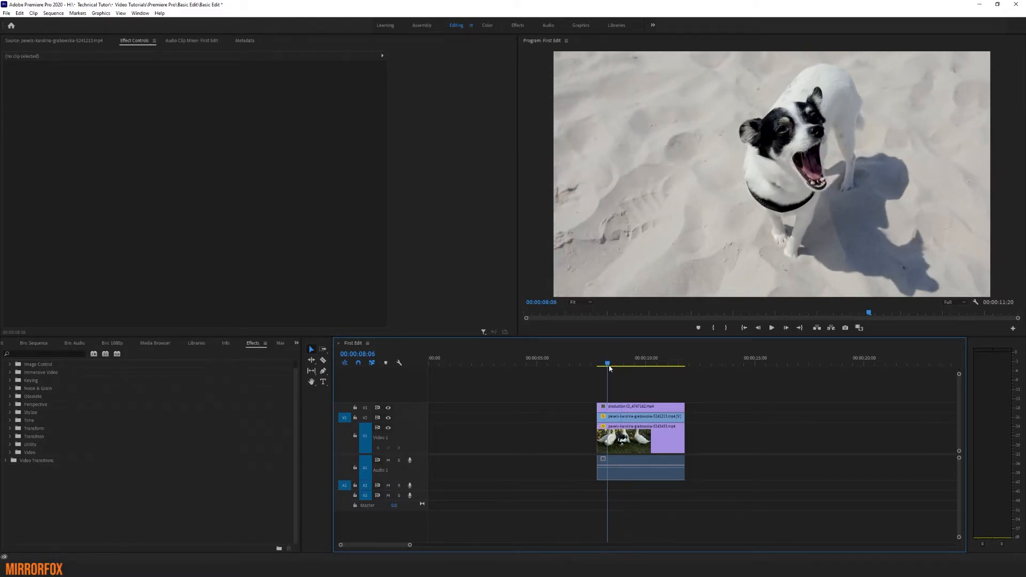
click(771, 328)
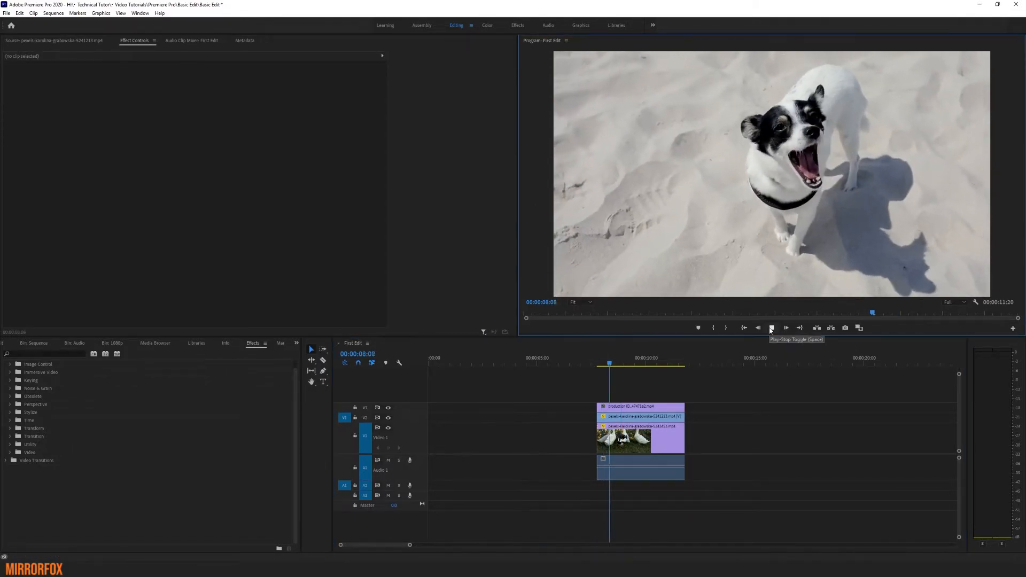
click(773, 328)
- Return the dog clip to the start of V1 and ripple delete the gap before the stacked clips
drag(666, 408, 491, 443)
click(564, 449)
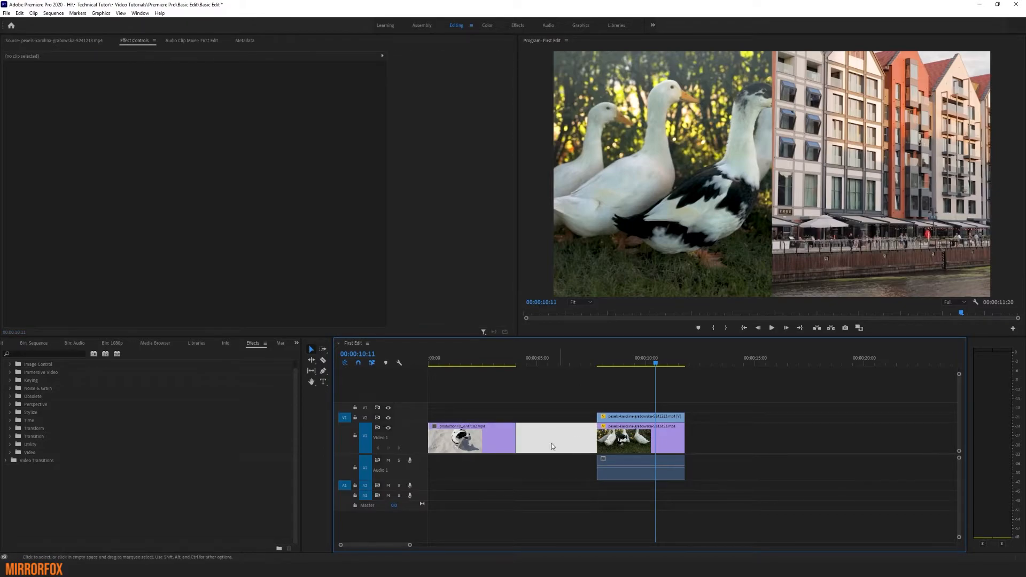
key(Delete)
- Play the transition from the dog clip into the split screen and park the playhead within the dog clip
drag(519, 351, 512, 352)
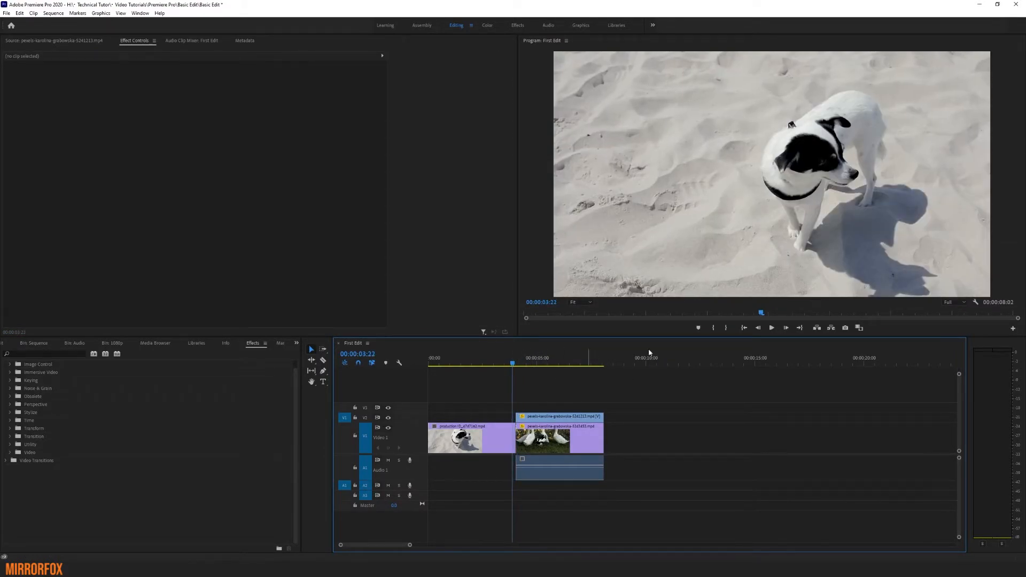
click(771, 327)
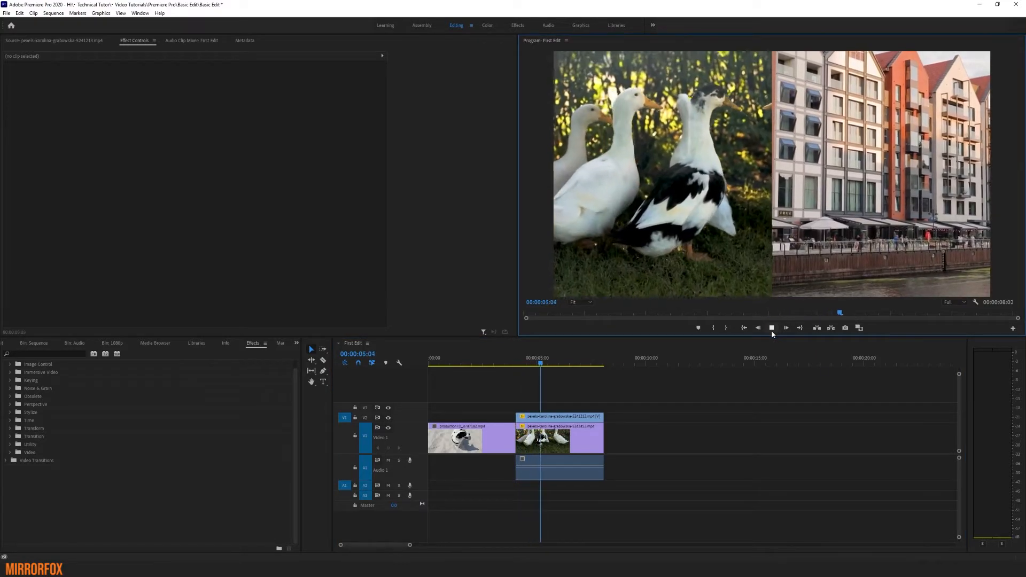
click(772, 328)
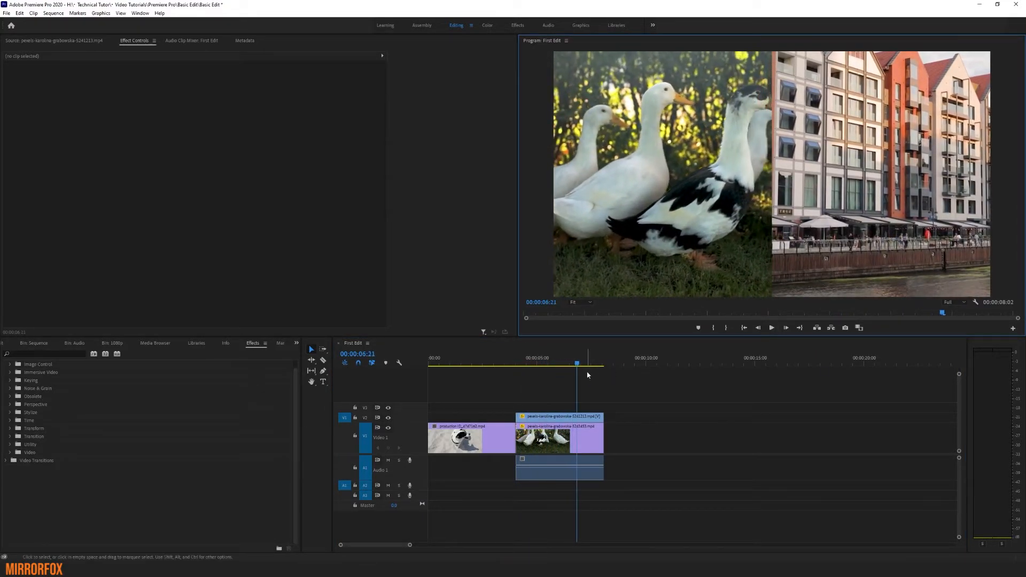
click(489, 361)
- Look over the Video Effects categories, including Stylize, and collapse the Video Effects folder
scroll(60, 437, up, 4)
scroll(63, 455, down, 1)
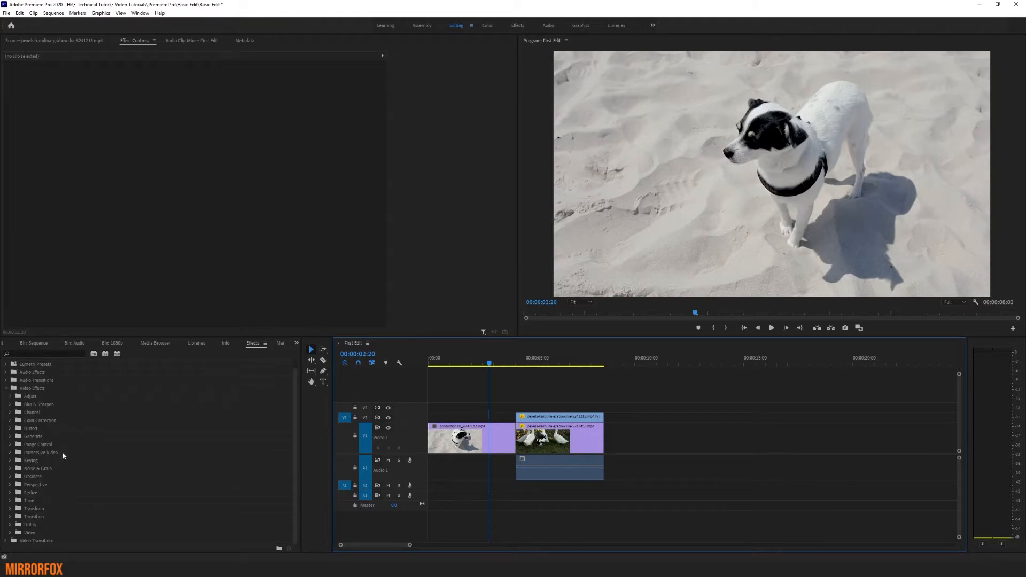
click(9, 493)
click(10, 493)
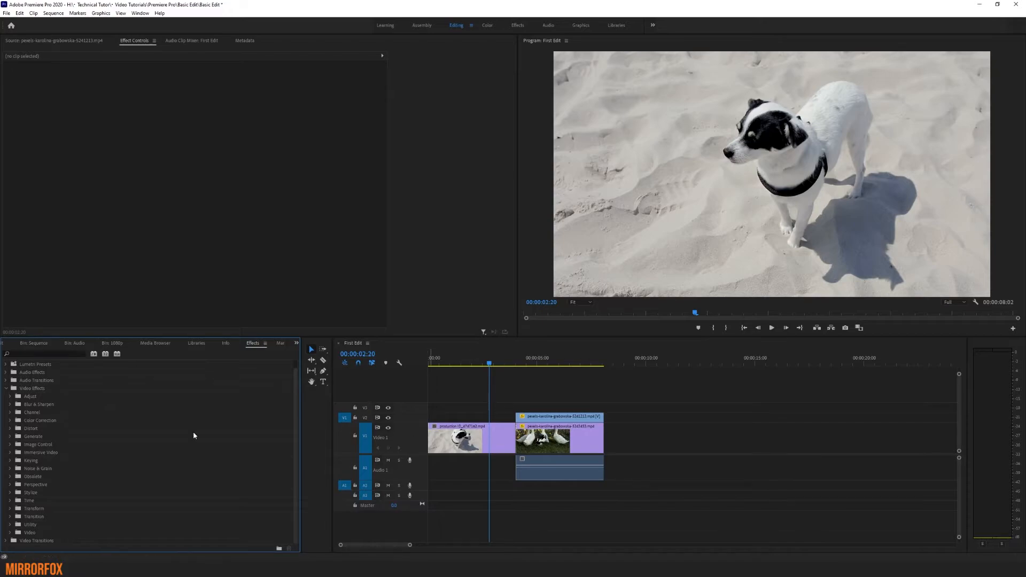
click(6, 389)
- Create a 1920 × 1080 adjustment layer with square pixels in the project and deselect it
click(3, 343)
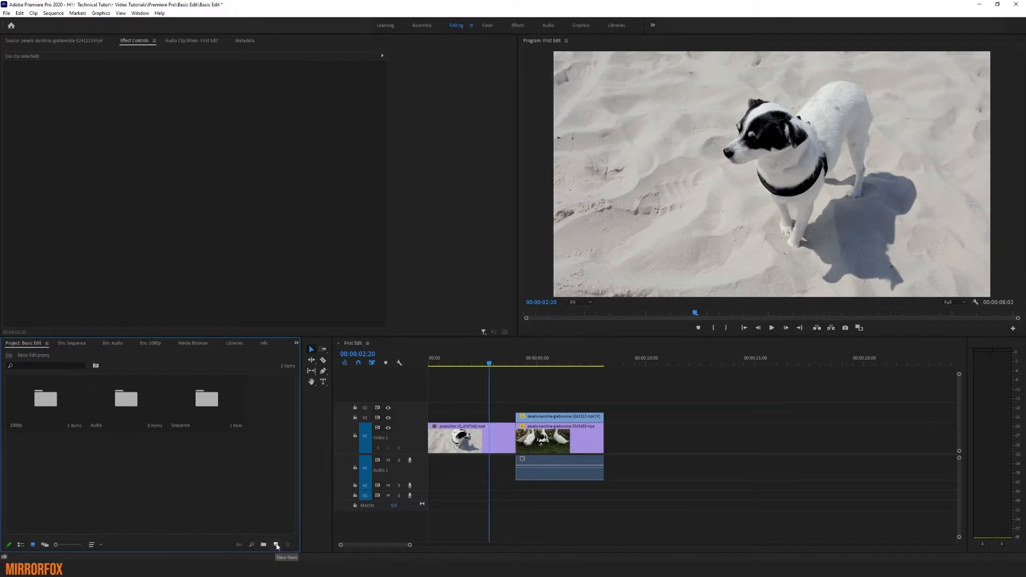
click(276, 545)
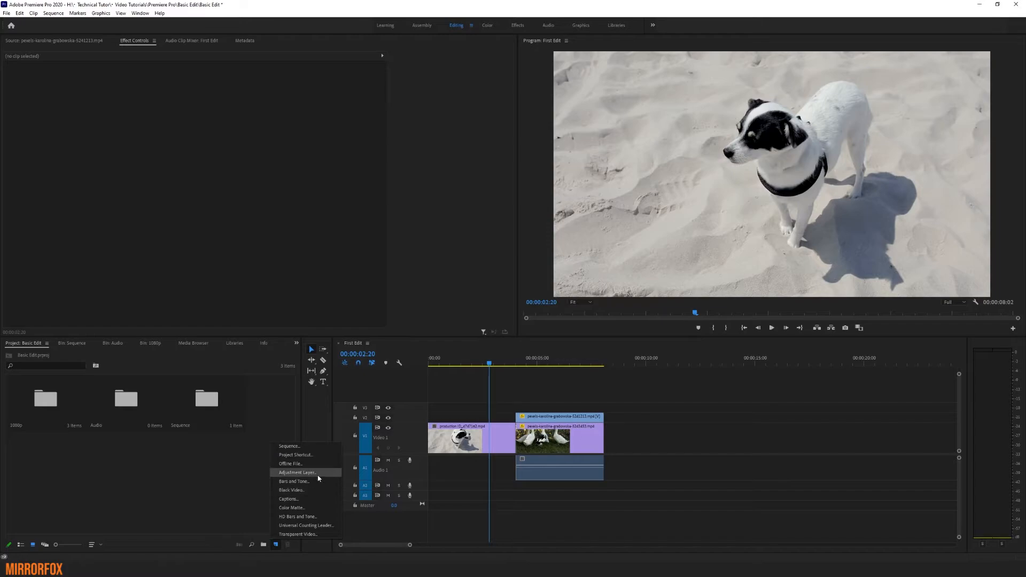
click(297, 472)
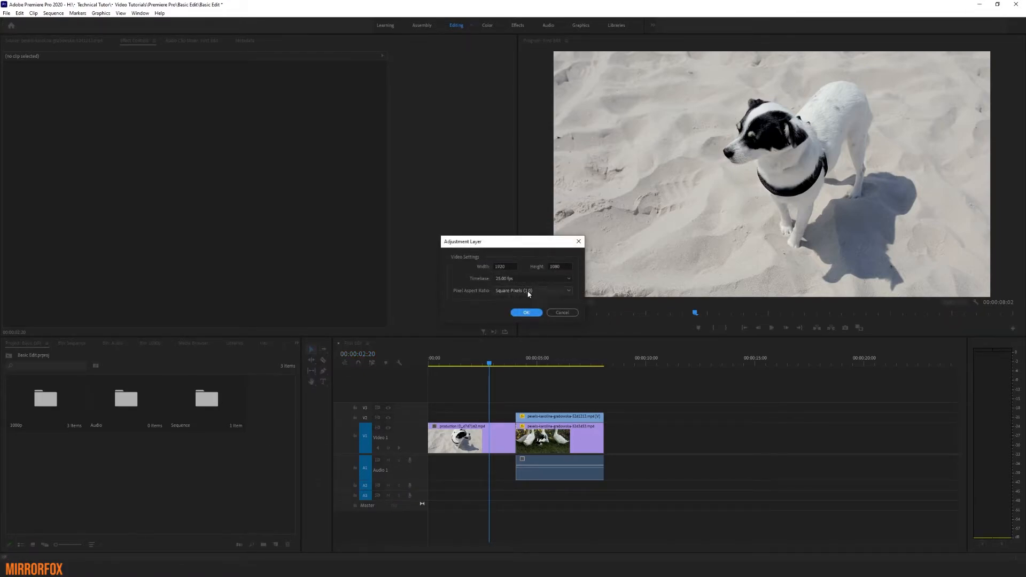
click(526, 313)
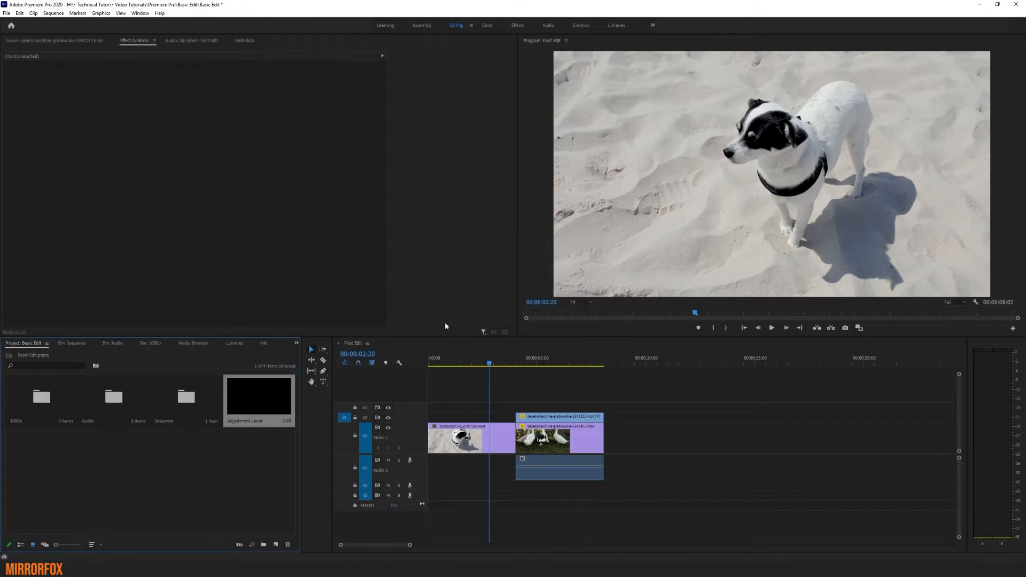
click(261, 452)
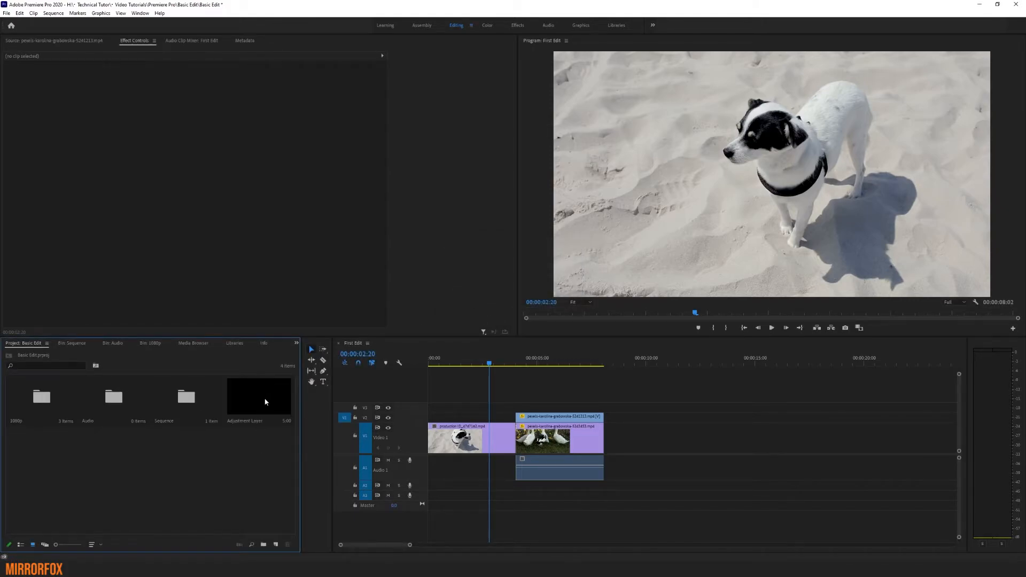
- Place the adjustment layer on V3 above the split screen and extend its start over the end of the dog clip
drag(265, 402, 495, 407)
mouse_move(519, 363)
mouse_down()
mouse_move(531, 363)
mouse_move(496, 363)
mouse_move(537, 364)
mouse_move(524, 364)
mouse_up()
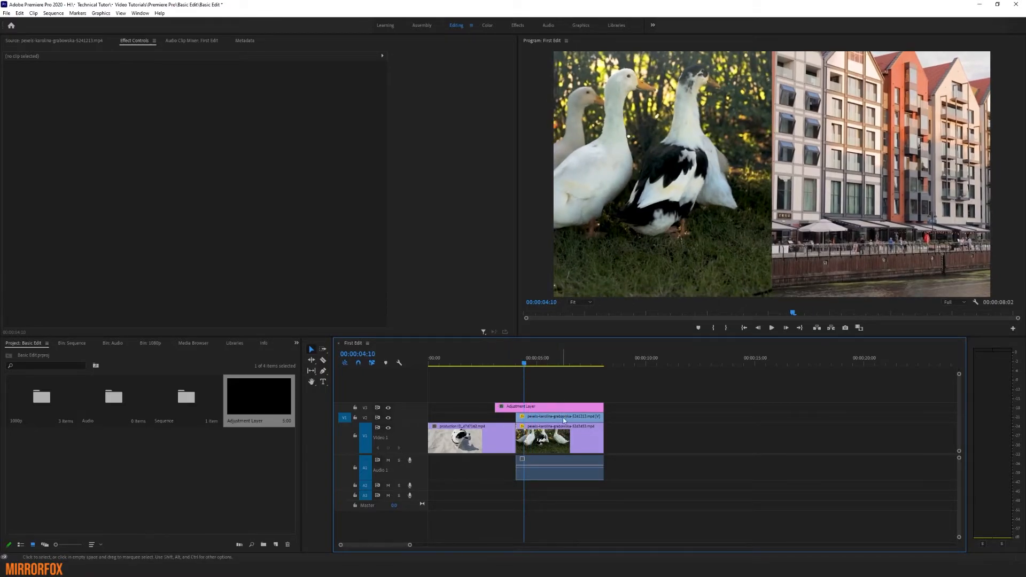
drag(495, 408, 480, 407)
mouse_move(512, 362)
mouse_down()
mouse_move(483, 363)
mouse_move(501, 363)
mouse_up()
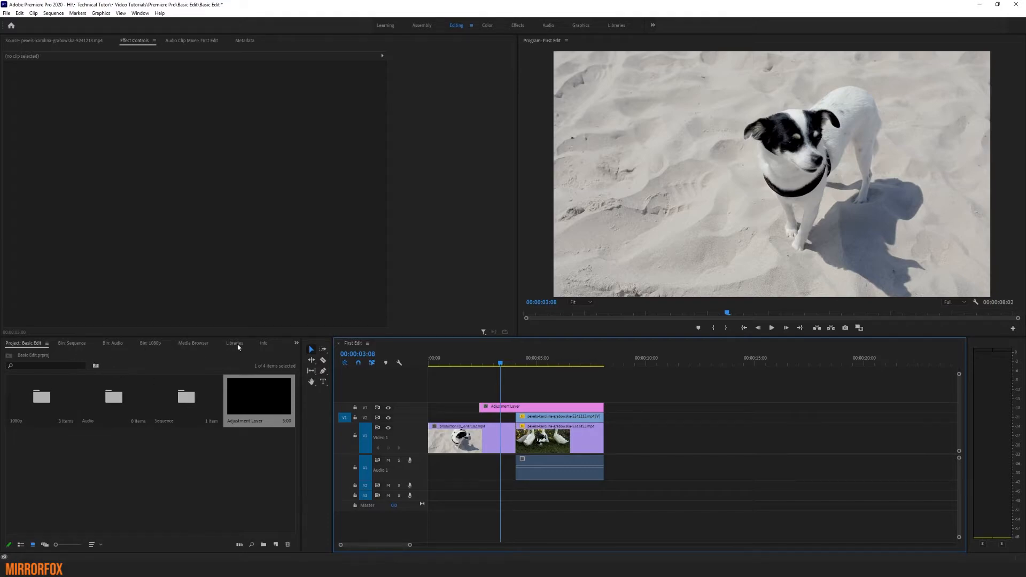
- Apply the Stylize effect Posterize to the adjustment layer and set its Level to 10
click(296, 343)
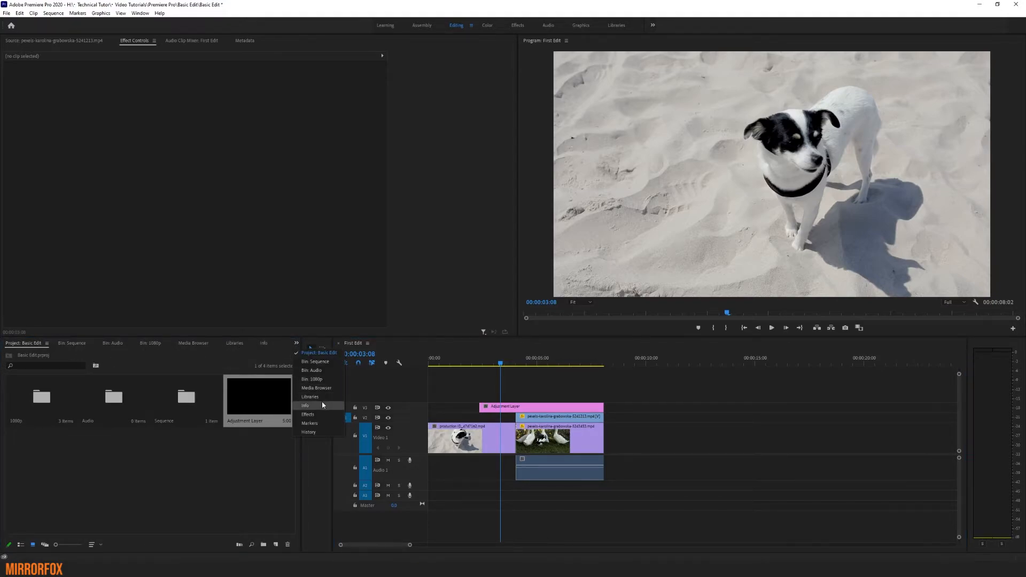
click(314, 415)
click(5, 396)
scroll(26, 433, down, 1)
click(9, 493)
scroll(14, 500, down, 4)
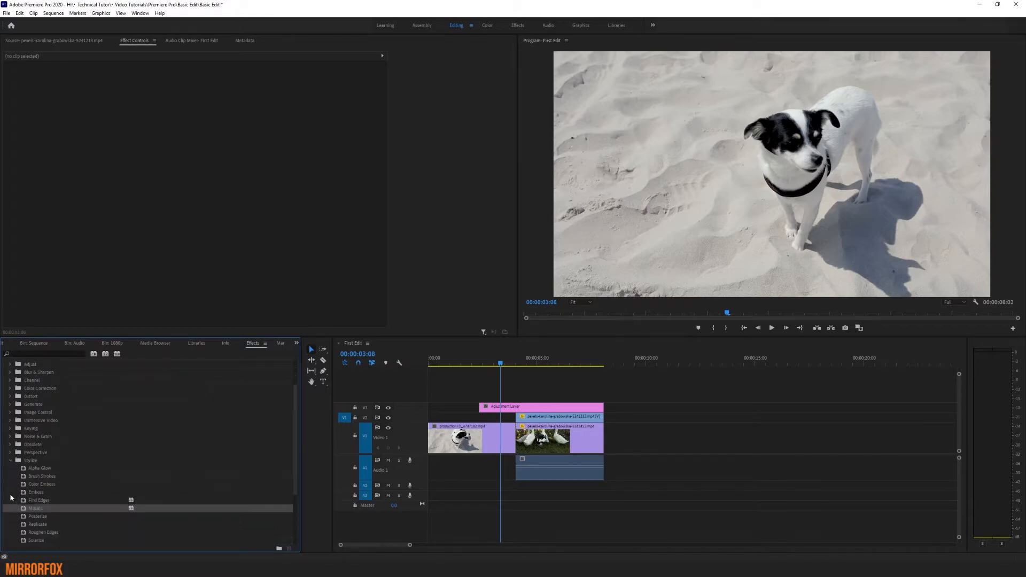
scroll(16, 507, down, 1)
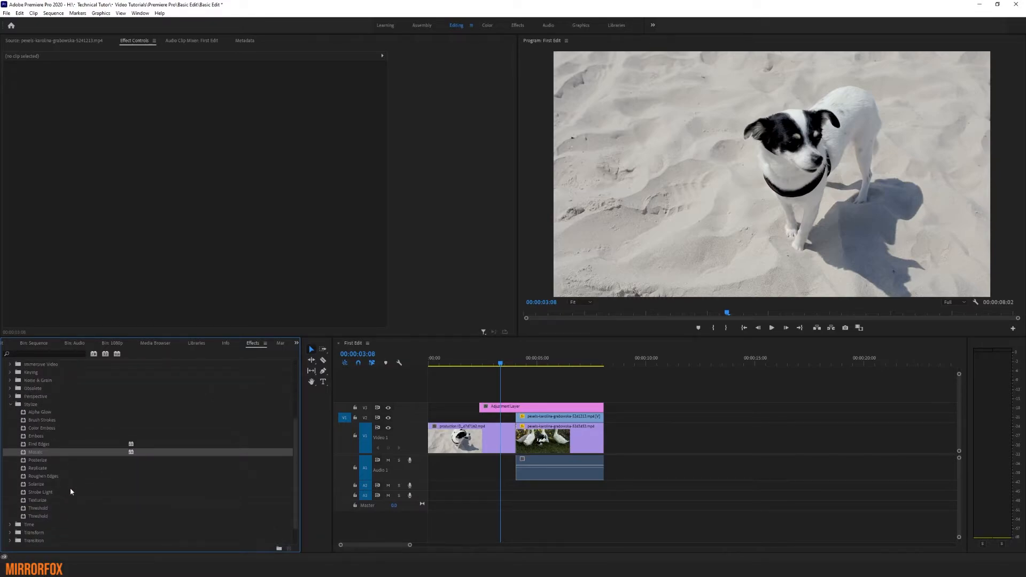
drag(37, 460, 505, 407)
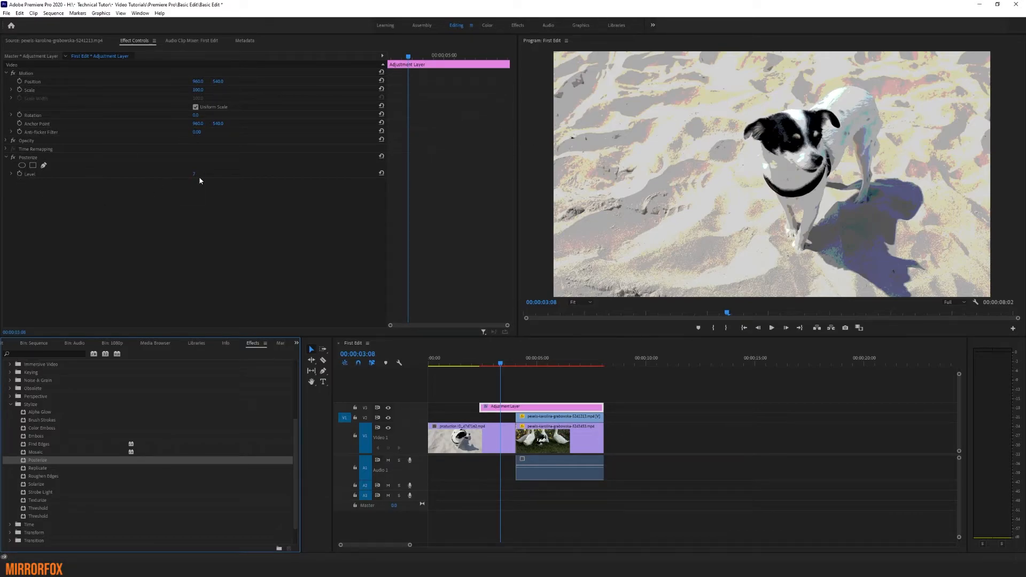
mouse_move(194, 177)
mouse_down()
mouse_move(203, 178)
mouse_move(192, 174)
mouse_up()
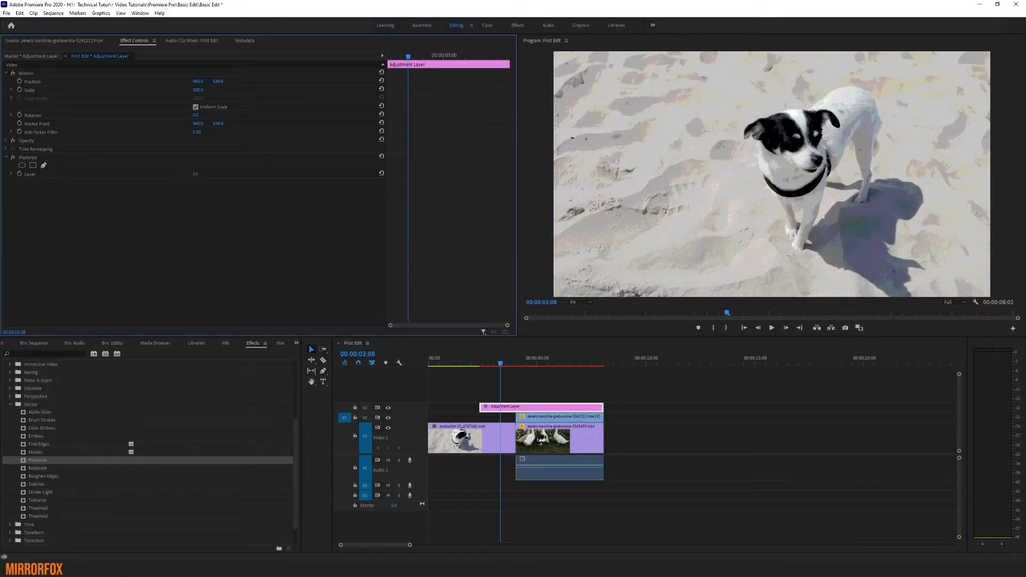
- Try the Solarize effect on the adjustment layer and remove it from the layer
scroll(39, 488, down, 1)
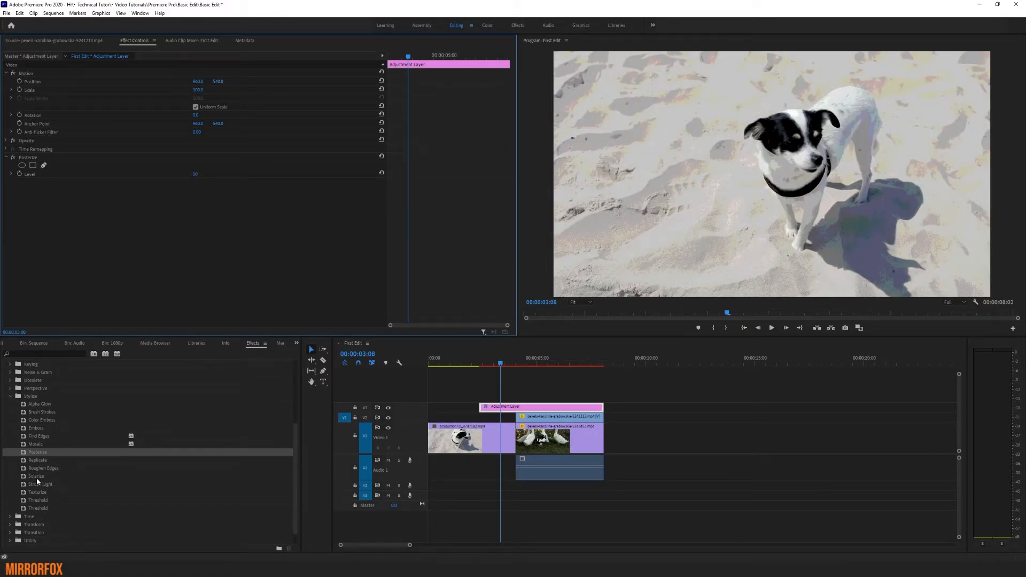
drag(33, 476, 123, 291)
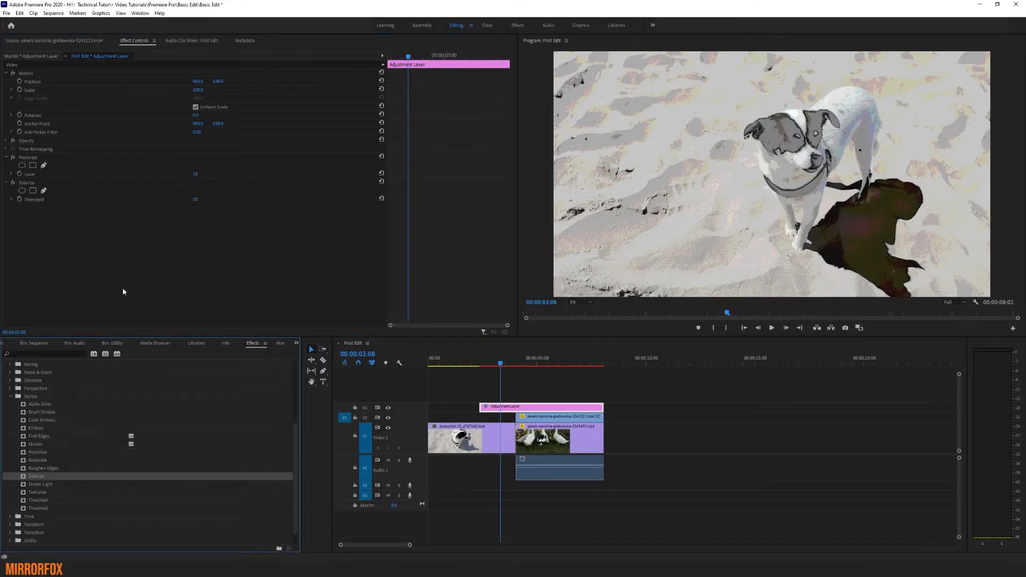
click(32, 184)
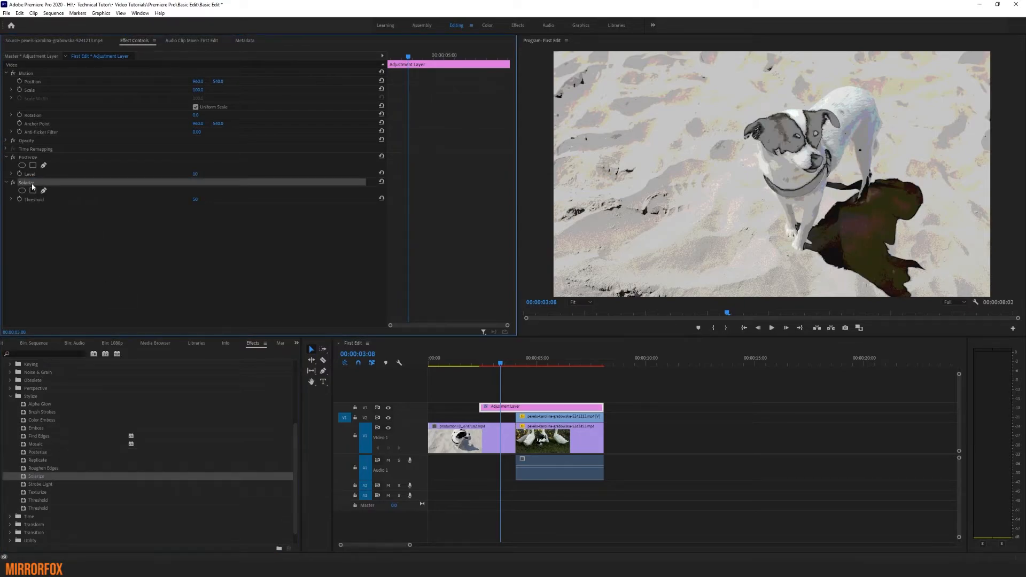
key(Delete)
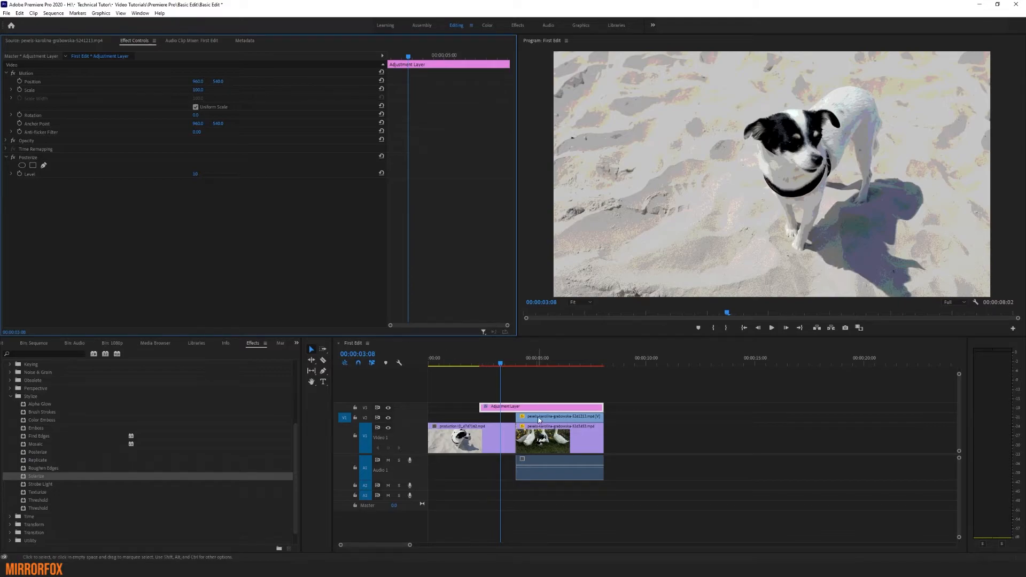
- Move the adjustment layer on V3 to start at 00:00:06:05 over the split screen, and collapse the Stylize and Video Effects folders
click(481, 407)
click(490, 408)
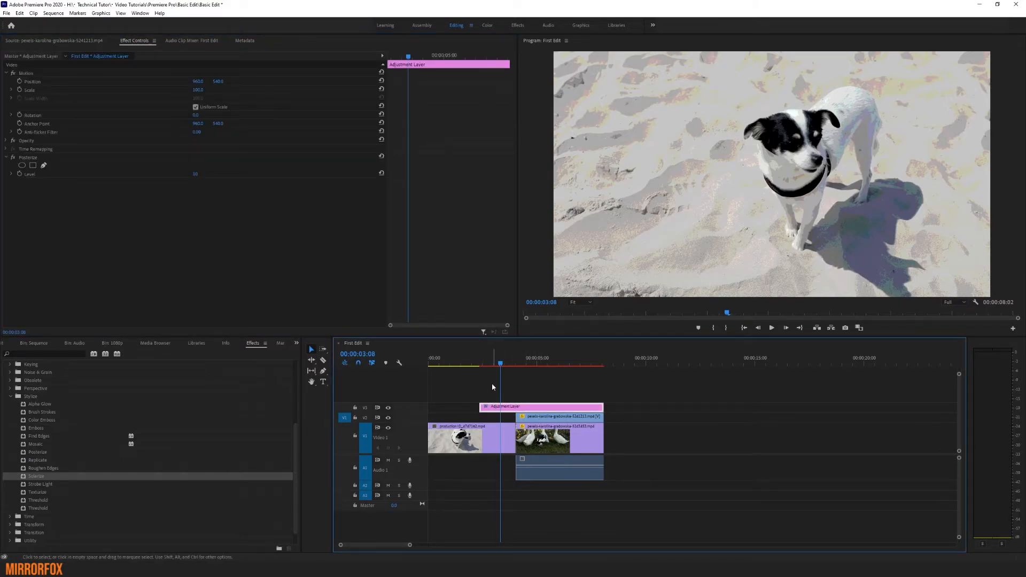
drag(513, 409, 462, 409)
drag(447, 363, 666, 409)
drag(409, 544, 475, 544)
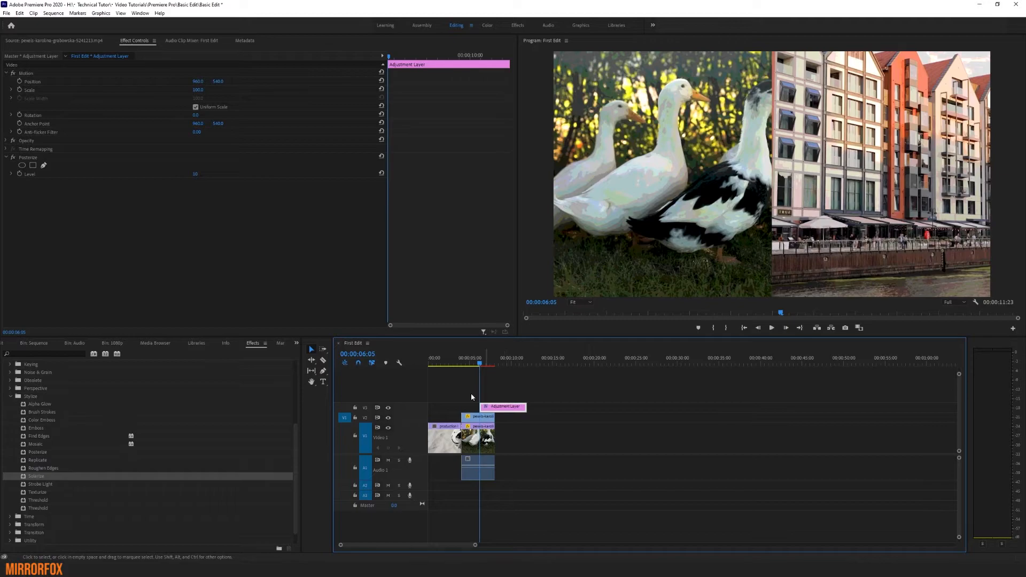
click(10, 397)
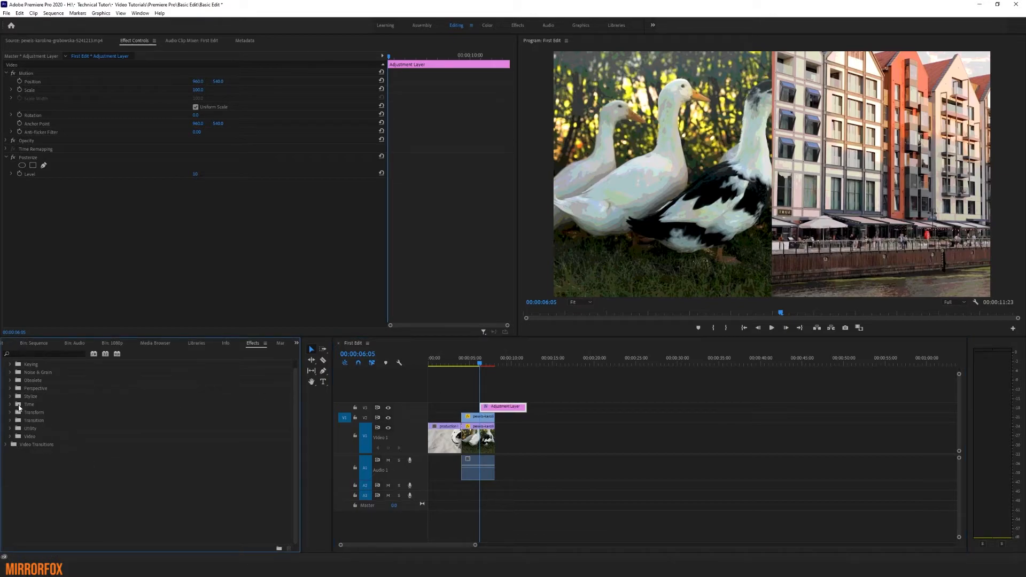
scroll(15, 410, up, 5)
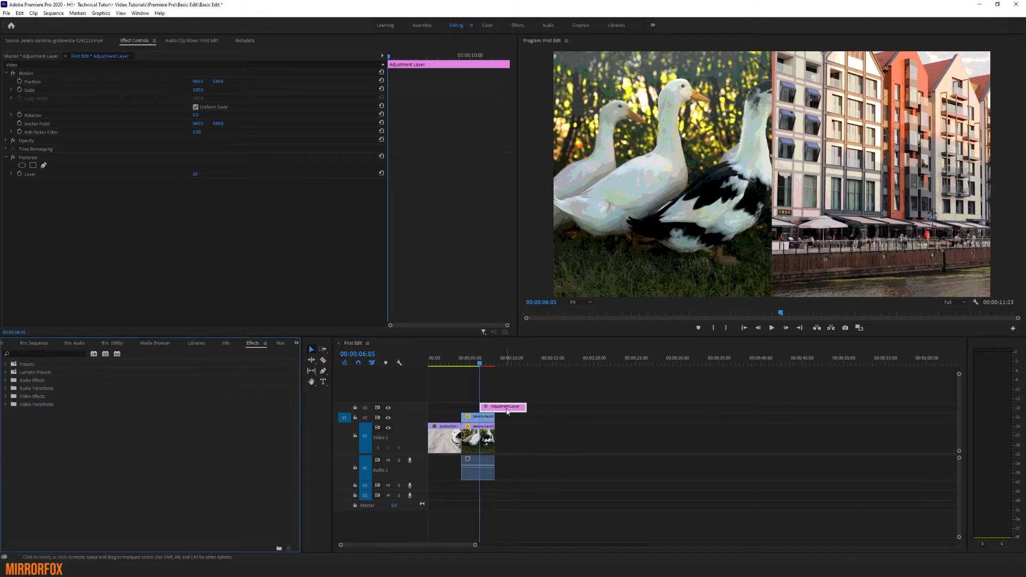
- Trim the adjustment layer's end to match the split-screen clips and extend its start to the beginning of the sequence
drag(499, 363, 492, 363)
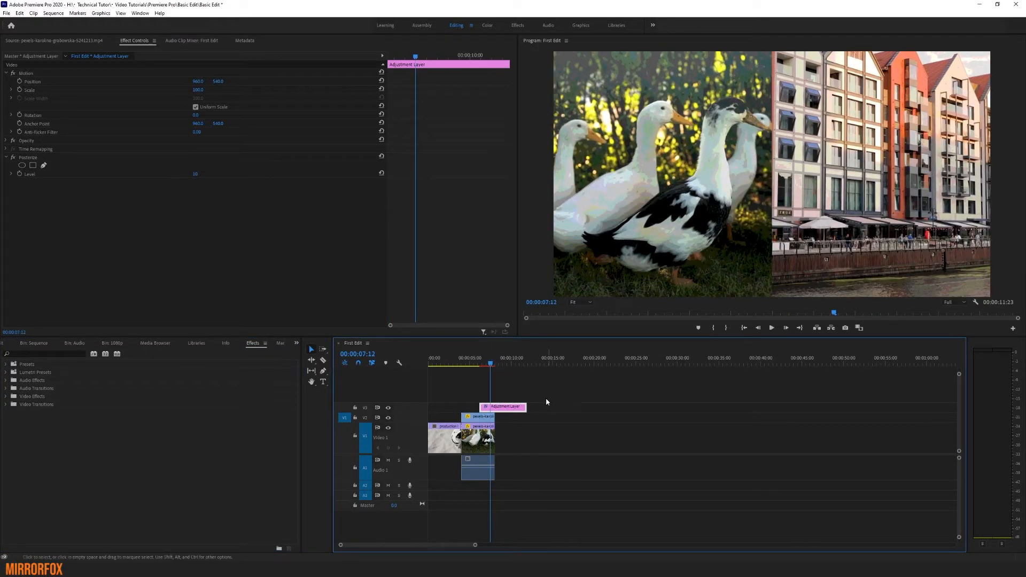
drag(527, 407, 490, 362)
click(641, 364)
click(566, 364)
click(490, 363)
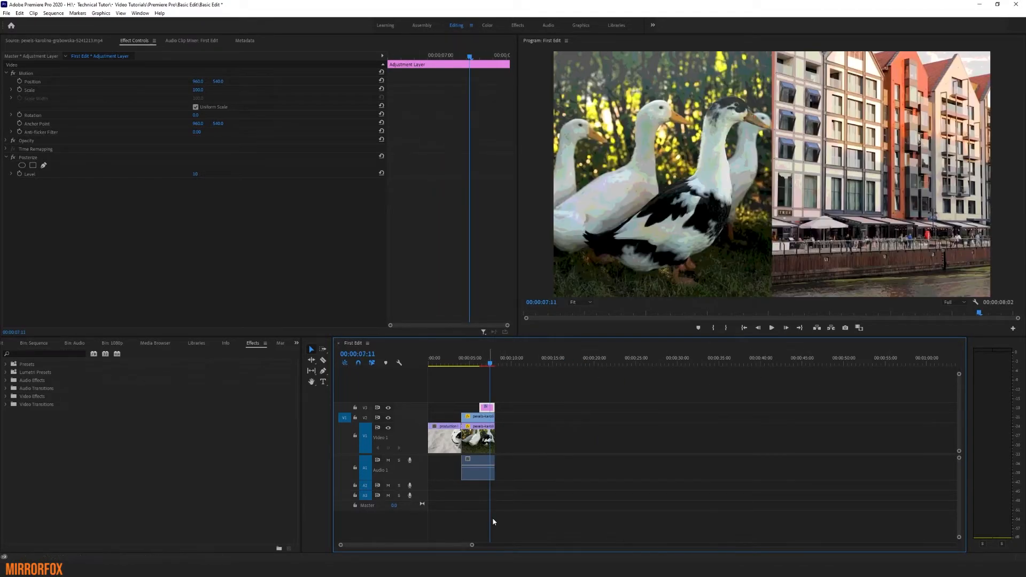
drag(470, 546, 430, 545)
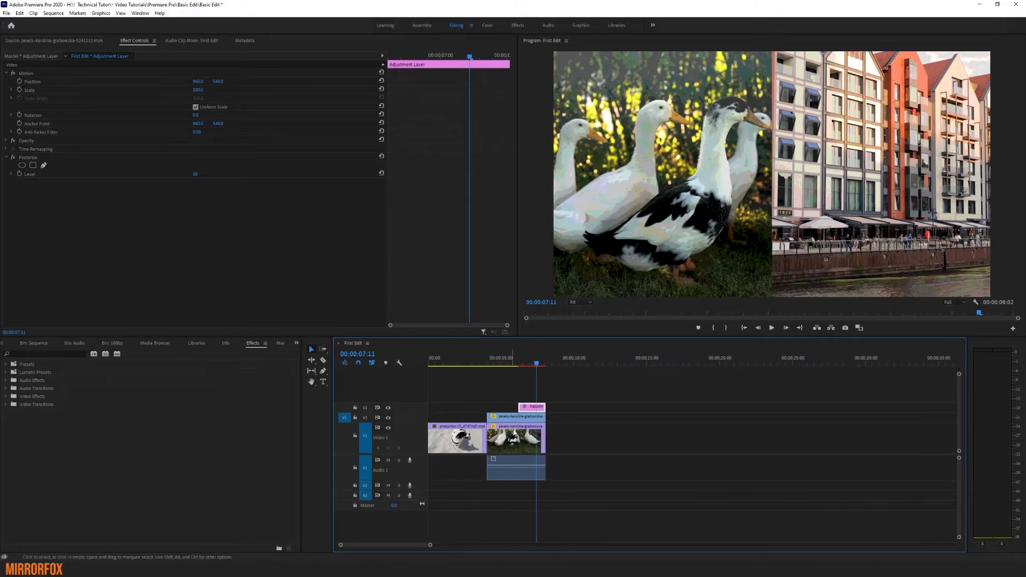
mouse_move(532, 408)
mouse_down()
mouse_move(434, 408)
mouse_move(545, 407)
mouse_up()
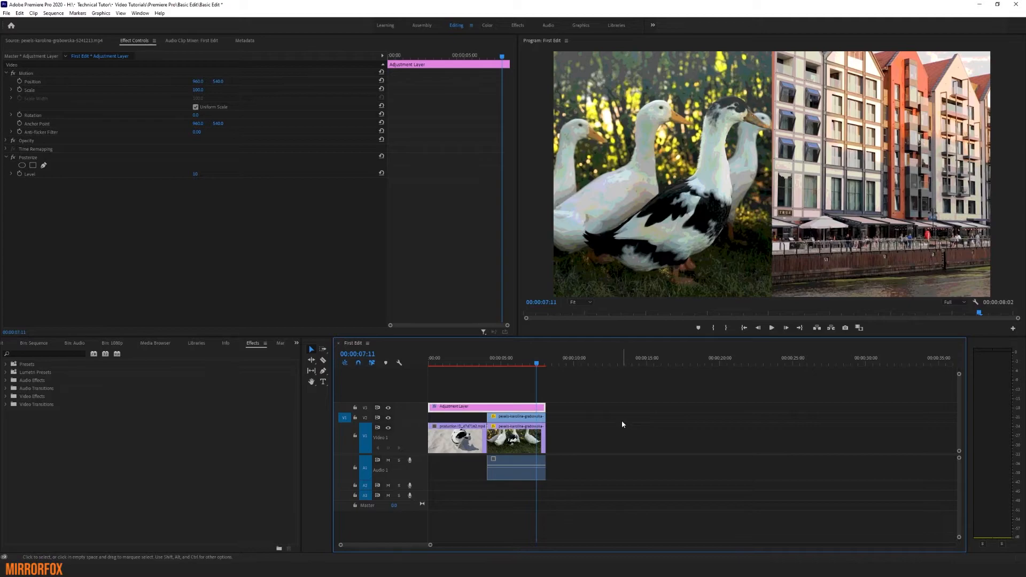
- Move the adjustment layer to just after the last clip and paste a copy of it further along, placed on V3
drag(516, 407, 634, 410)
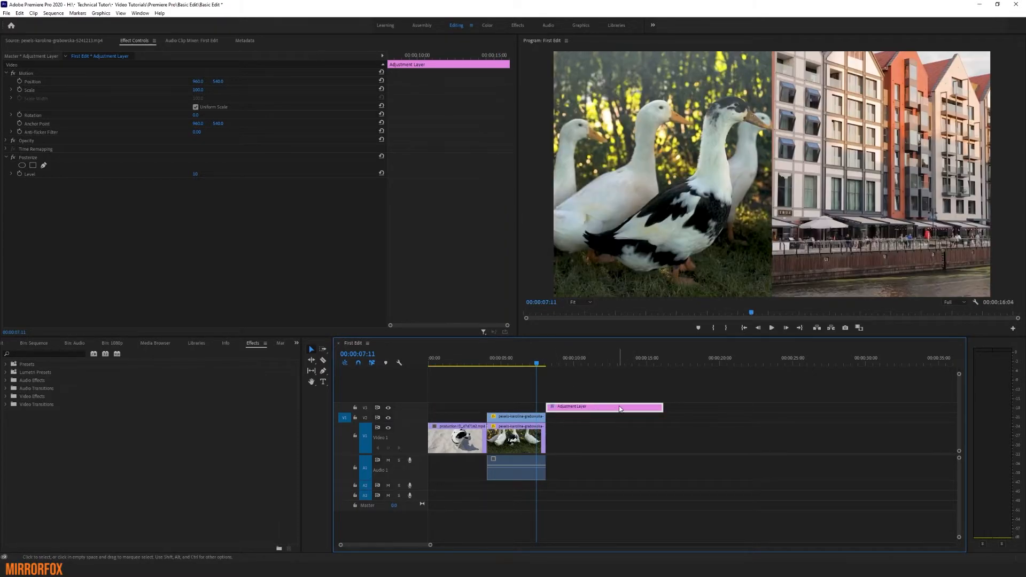
click(606, 364)
drag(606, 369, 690, 369)
key(ctrl+v)
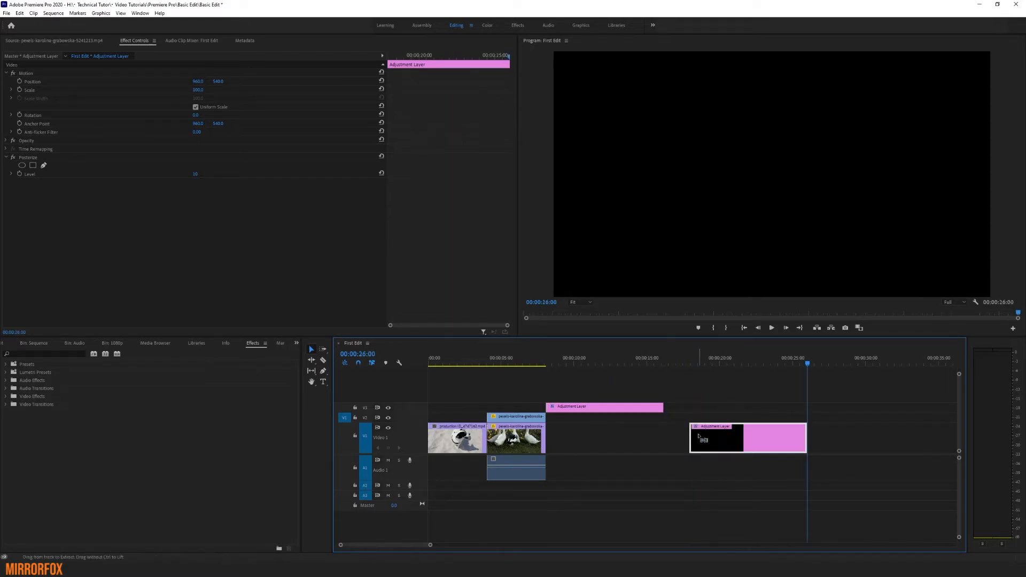
drag(743, 428, 747, 411)
- Return the original adjustment layer to the sequence start above the clips and move its copy directly behind it
click(641, 415)
drag(630, 408, 471, 407)
drag(758, 409, 546, 407)
click(534, 387)
- Scrub through the dog clip and delete both adjustment layers from V3
click(434, 365)
drag(434, 367, 460, 369)
drag(543, 396, 454, 410)
click(588, 410)
drag(455, 363, 471, 365)
drag(527, 391, 452, 415)
key(Delete)
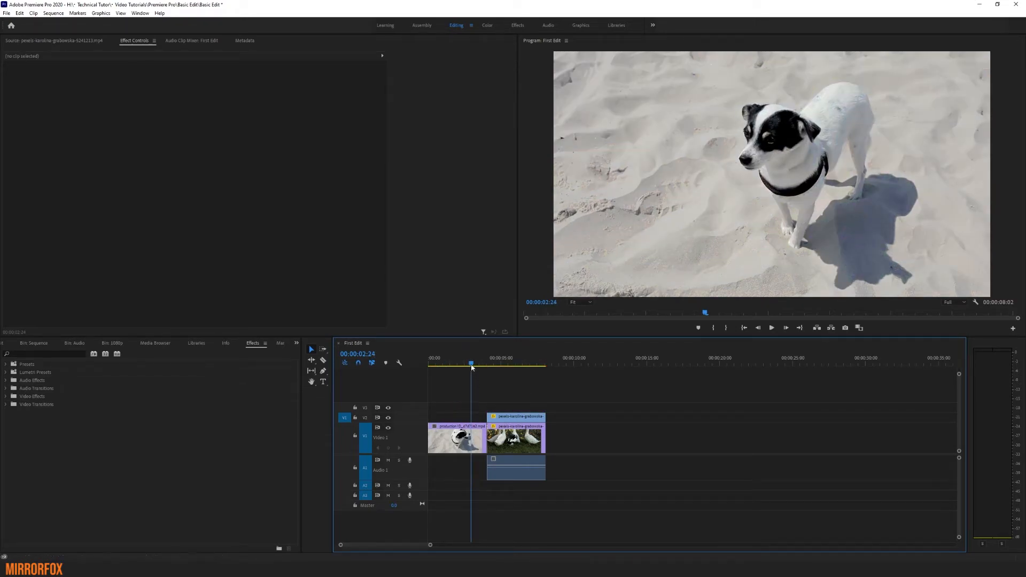
- Select the dog clip and add an Opacity keyframe at its first frame, 00:00:00:00
drag(471, 365, 468, 365)
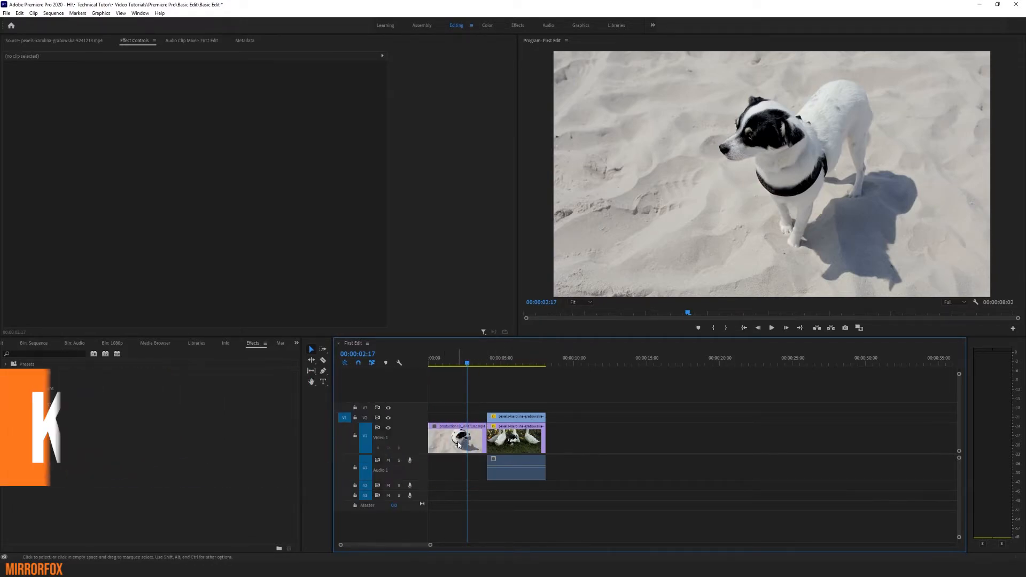
click(459, 442)
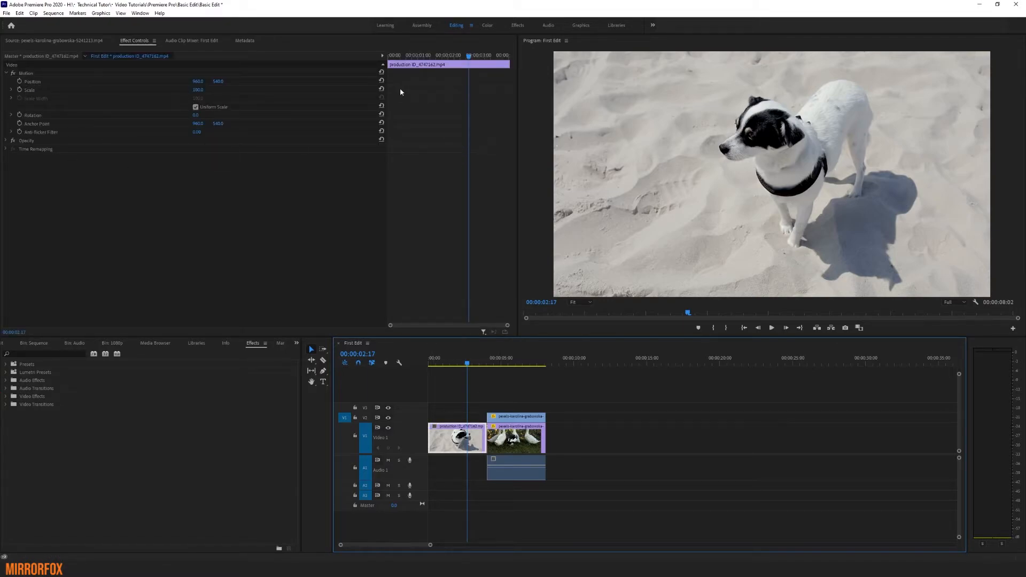
drag(470, 61, 387, 66)
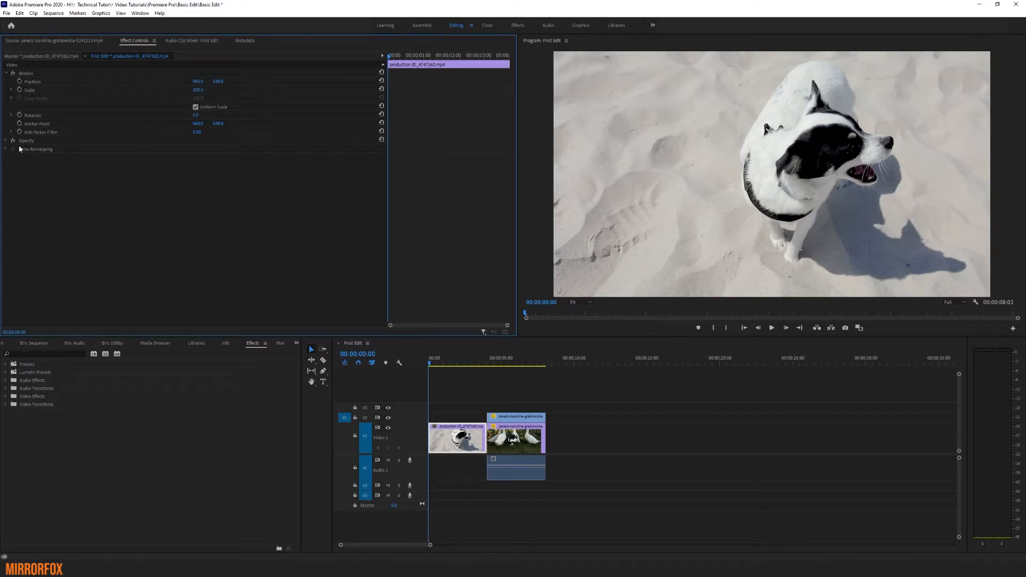
click(5, 140)
click(20, 158)
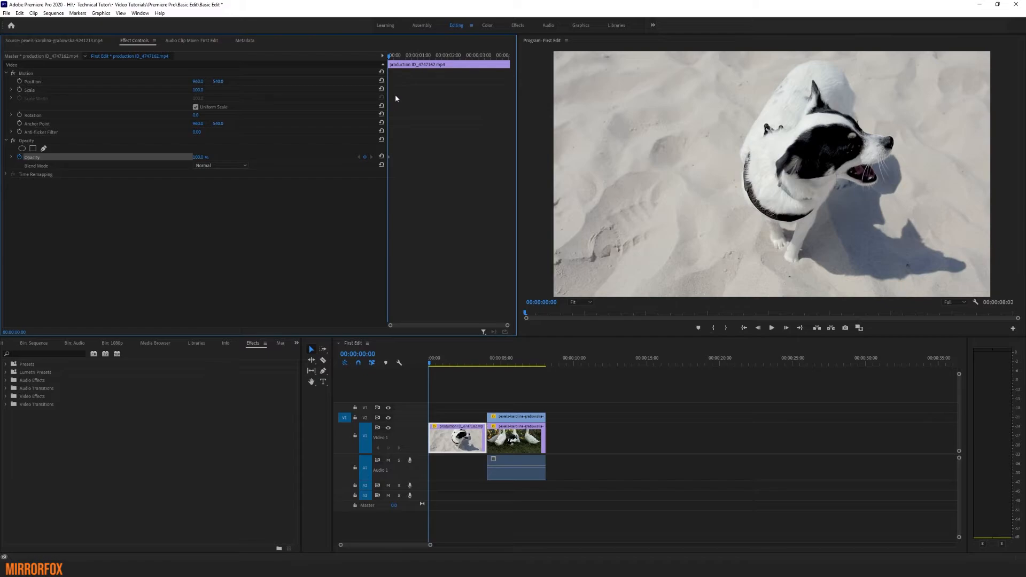
- Set the dog clip's Opacity keyframe at 00:00:00:00 to 0%
drag(397, 58, 403, 135)
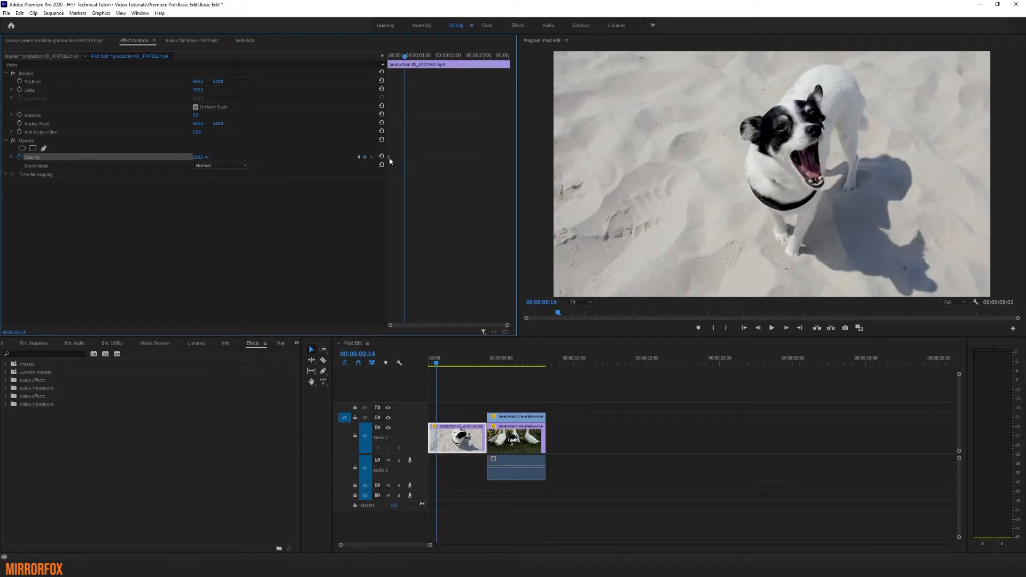
drag(403, 54, 382, 56)
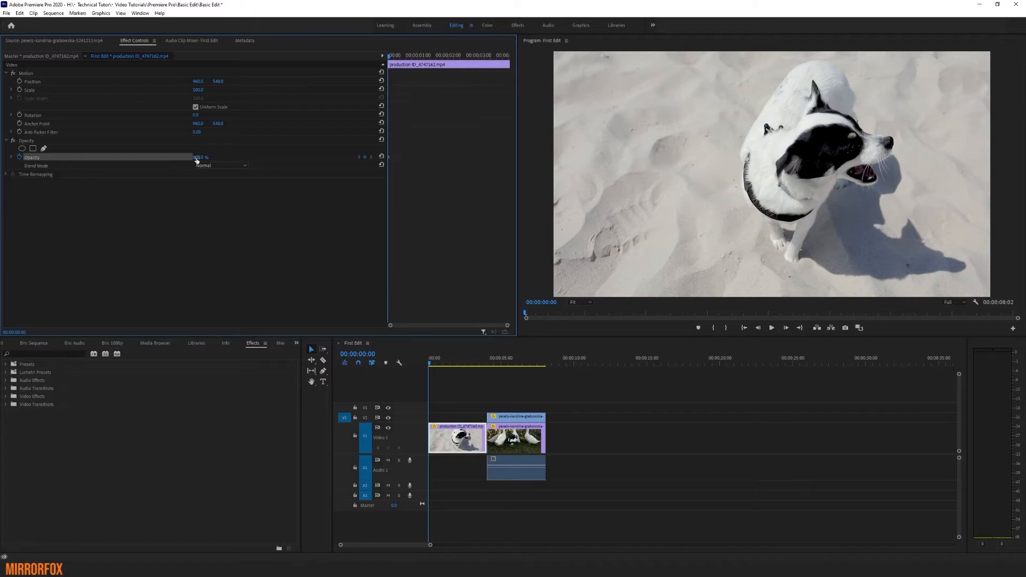
drag(201, 158, 155, 158)
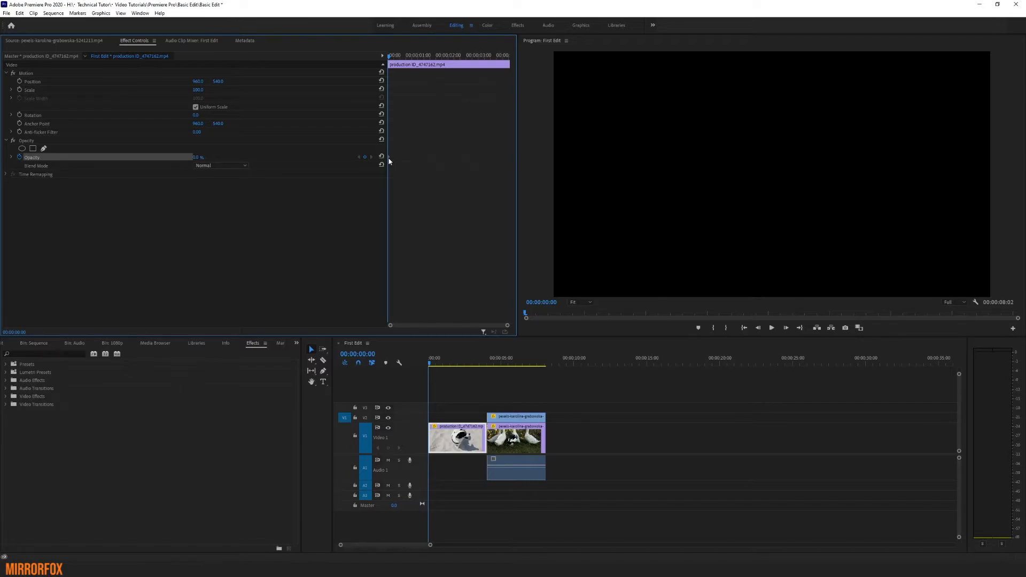
- Add a second Opacity keyframe of 100% at 00:00:01:04 on the dog clip
drag(400, 60, 424, 60)
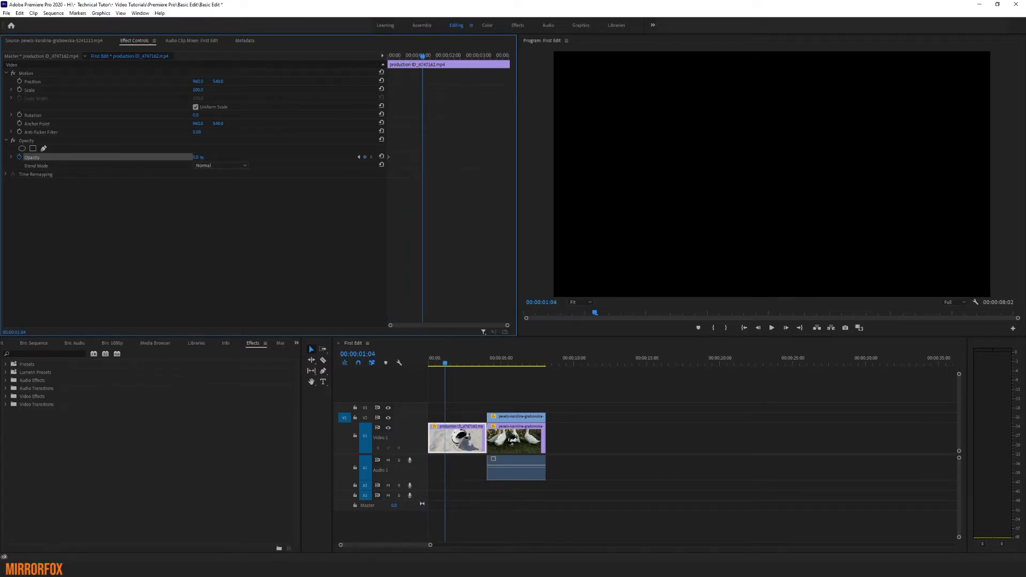
drag(196, 157, 251, 158)
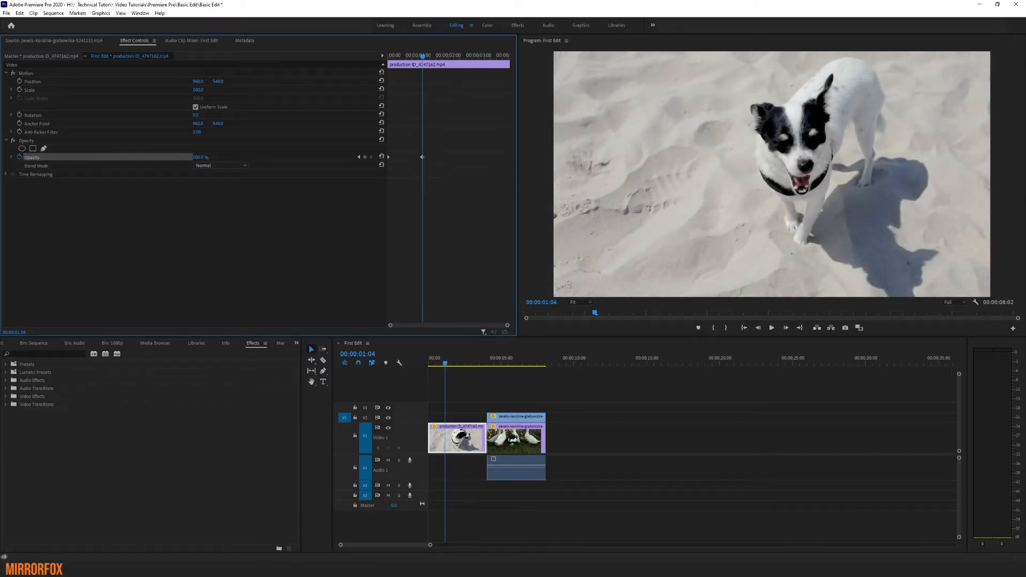
click(245, 245)
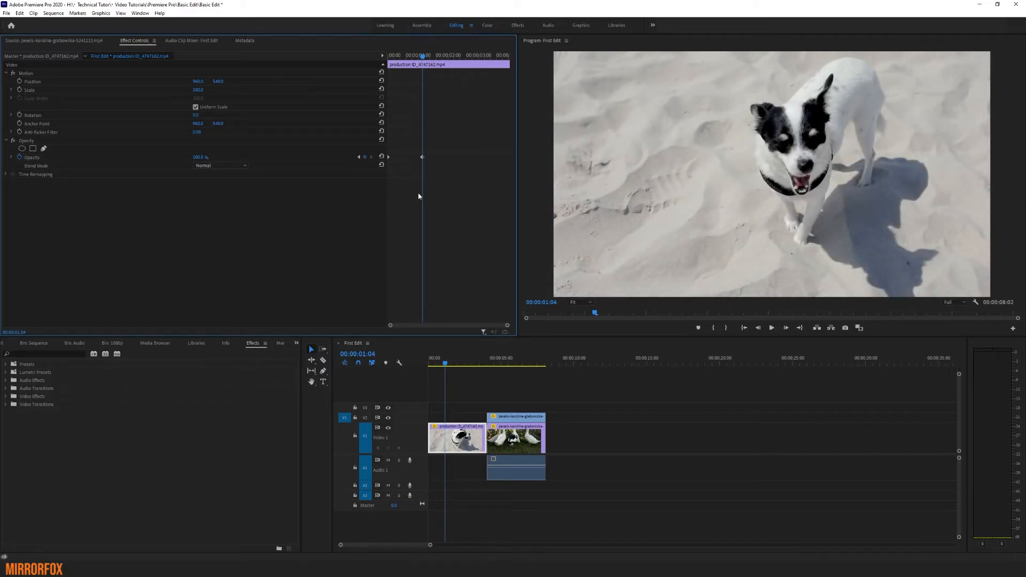
- Play the dog clip's fade-in from the sequence start and stop playback past the second keyframe
drag(412, 64, 373, 64)
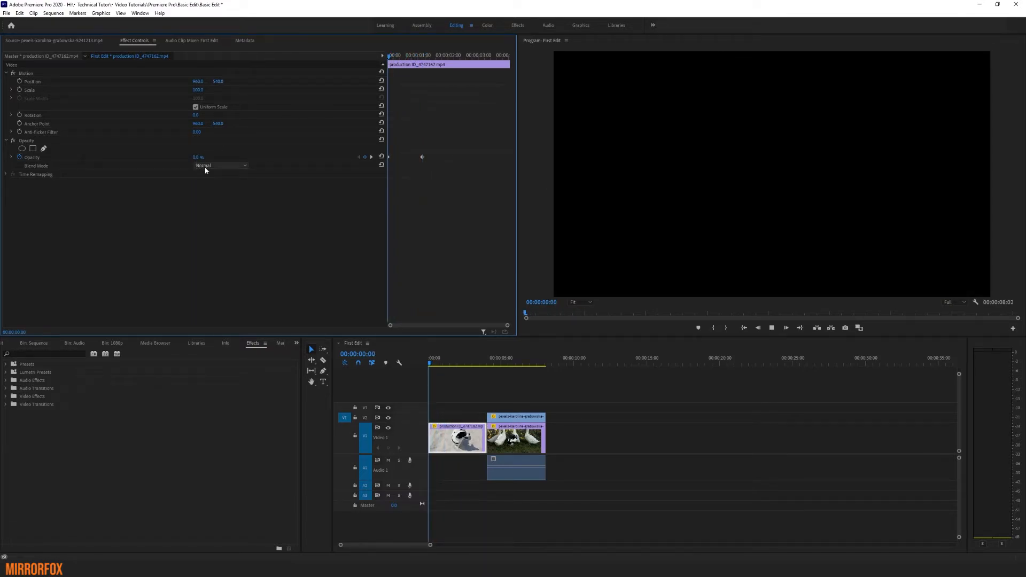
key(space)
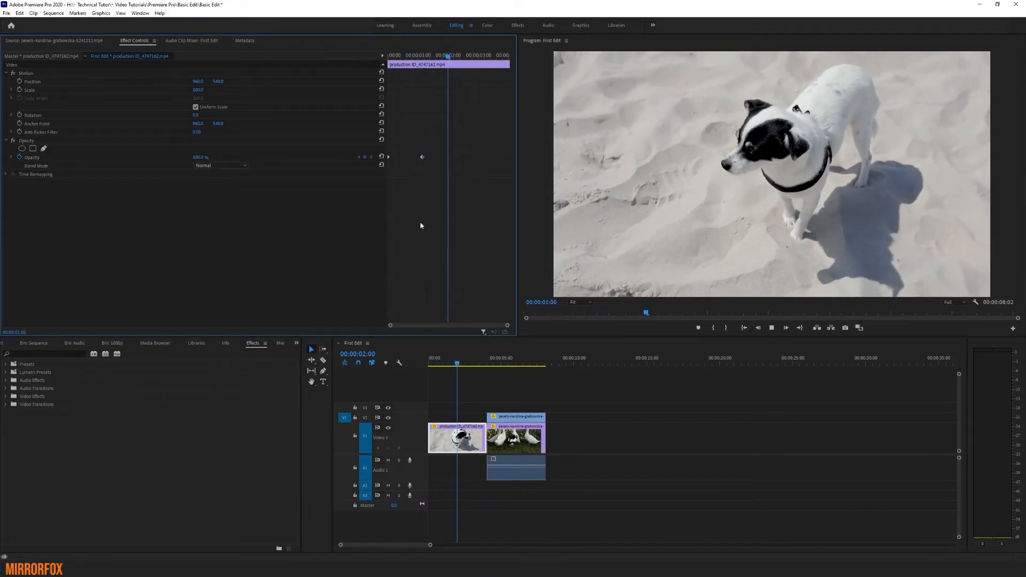
key(space)
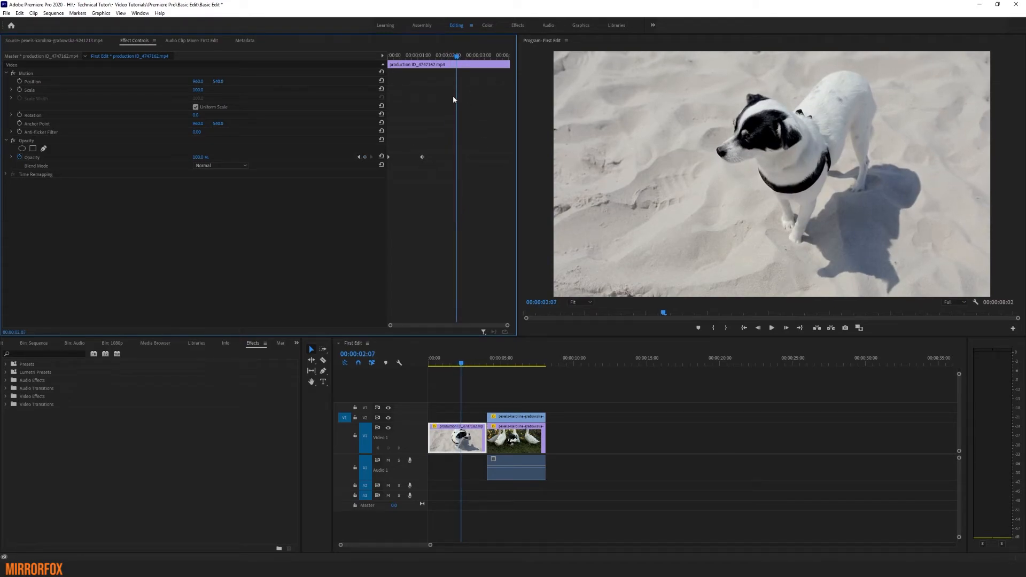
- Lower the dog clip's Opacity keyframe at 00:00:01:04 to about 60% and preview the fade from the clip's start
click(358, 157)
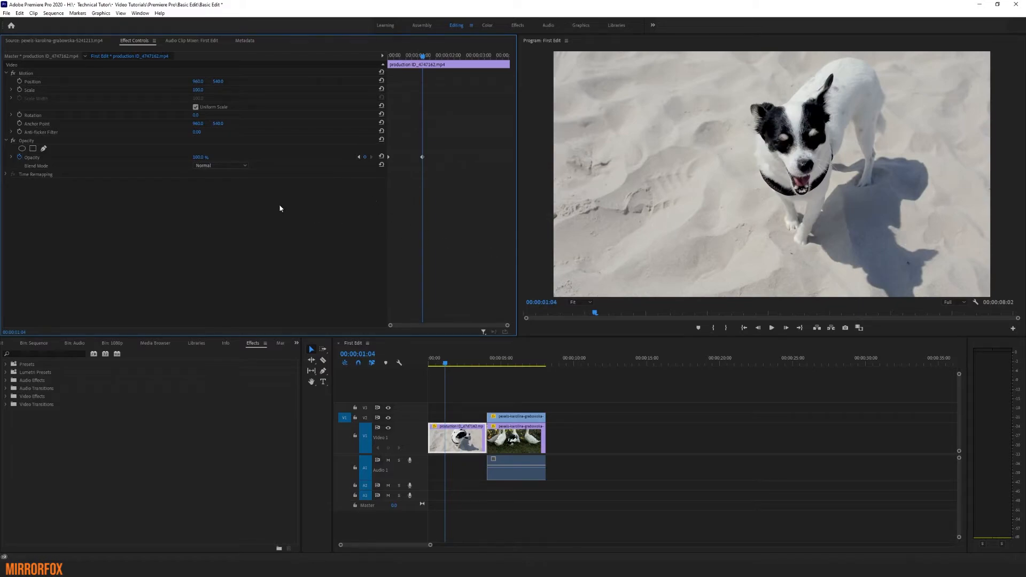
drag(198, 157, 160, 157)
click(410, 55)
drag(410, 55, 381, 56)
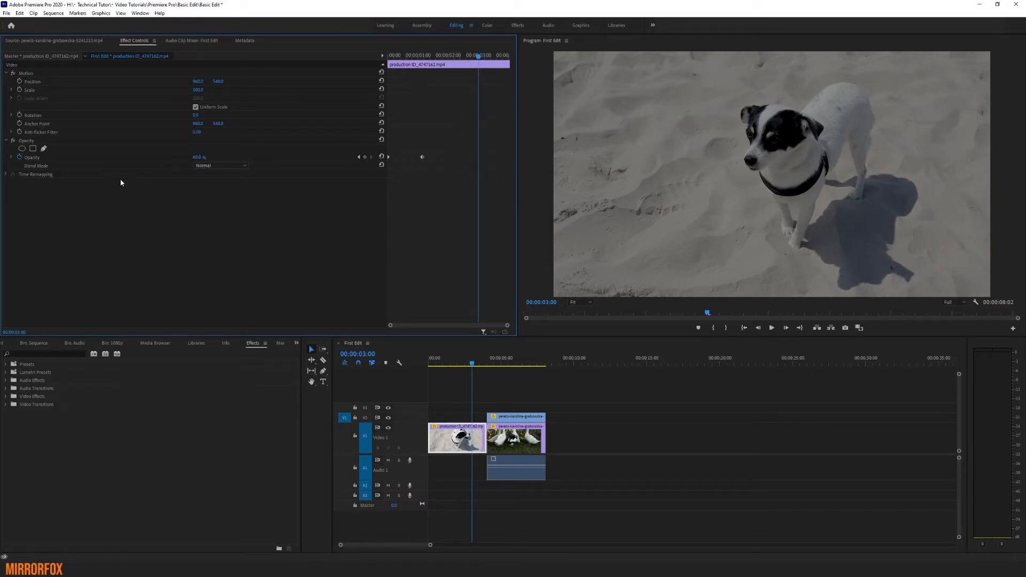
- Add a 100% Opacity keyframe at 00:00:03:00 on the dog clip, and delete the middle keyframe at 00:00:01:04
drag(197, 158, 219, 157)
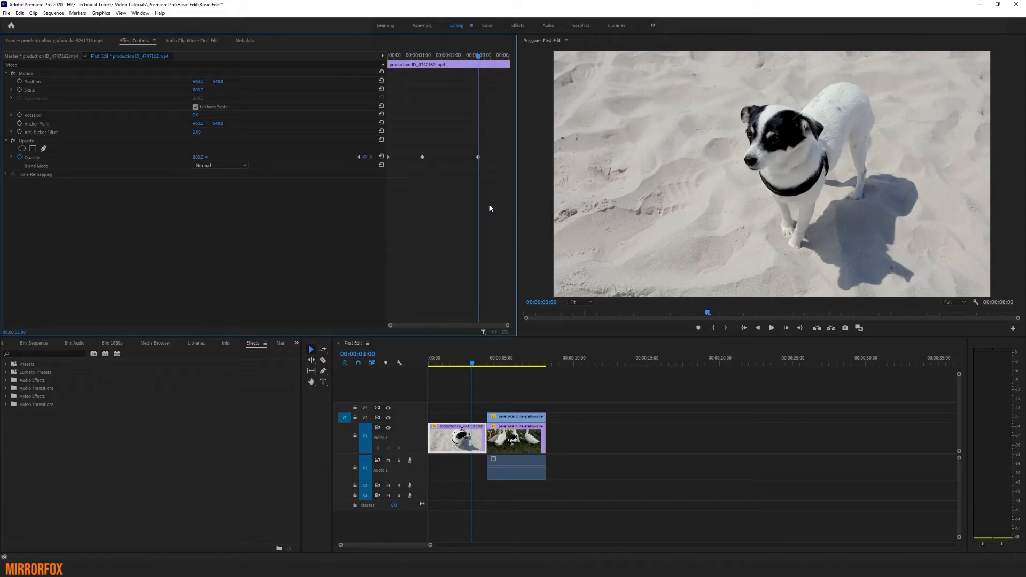
click(422, 158)
drag(427, 56, 372, 60)
key(space)
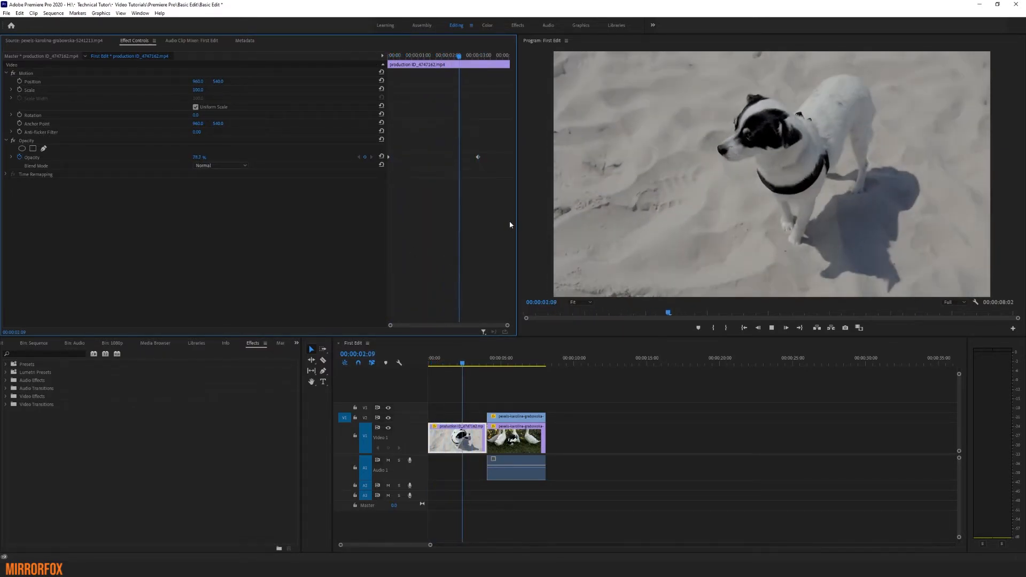
click(477, 57)
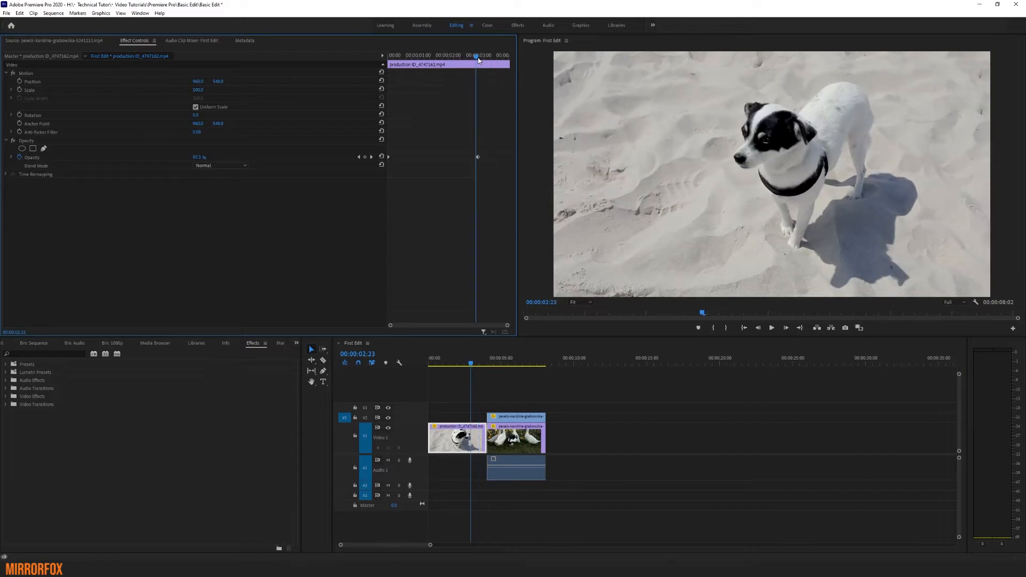
- Move the dog clip's last Opacity keyframe to about 00:00:01:00 and play the fade-in from the clip's start
drag(479, 158, 418, 158)
click(404, 56)
drag(404, 57, 357, 58)
key(space)
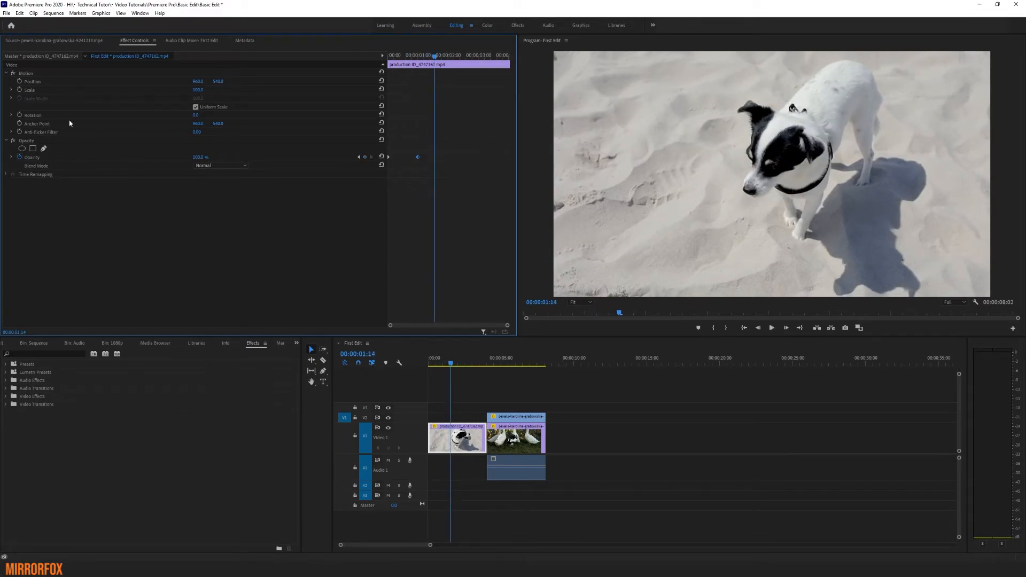
- Animate the dog clip's Position from a keyframe at 00:00:01:14 to a horizontal value of about 2836 at 00:00:02:17
click(20, 82)
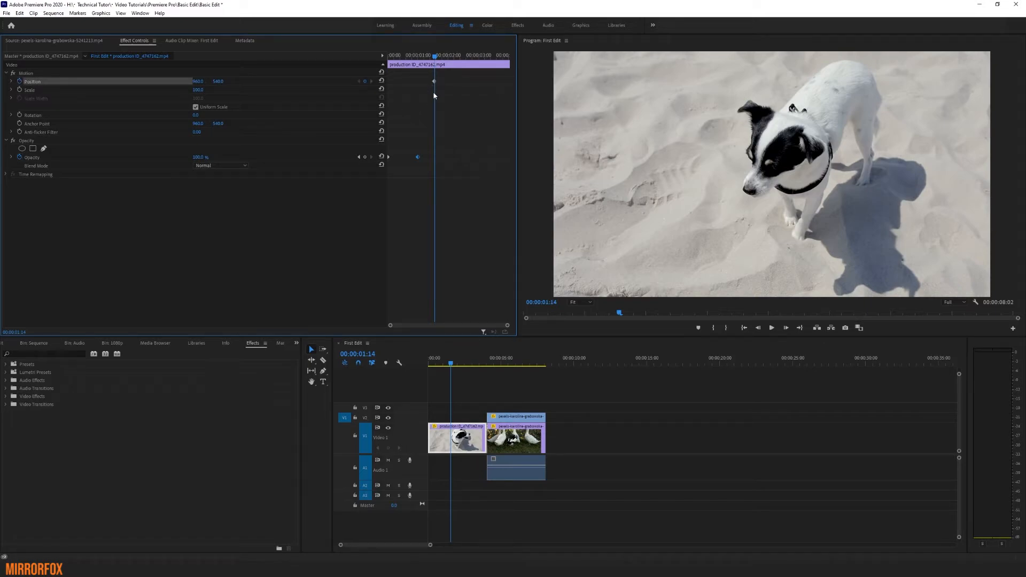
drag(449, 56, 471, 59)
drag(197, 82, 315, 81)
- Play the dog clip's position animation from the start and scrub back through its keyframes
drag(428, 56, 377, 64)
key(space)
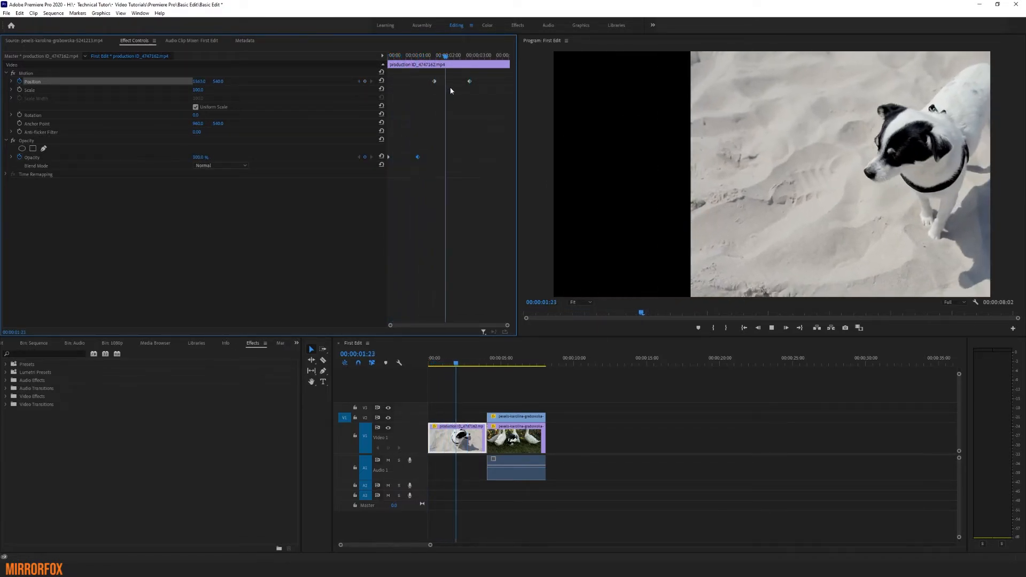
key(space)
click(474, 55)
drag(475, 56, 426, 70)
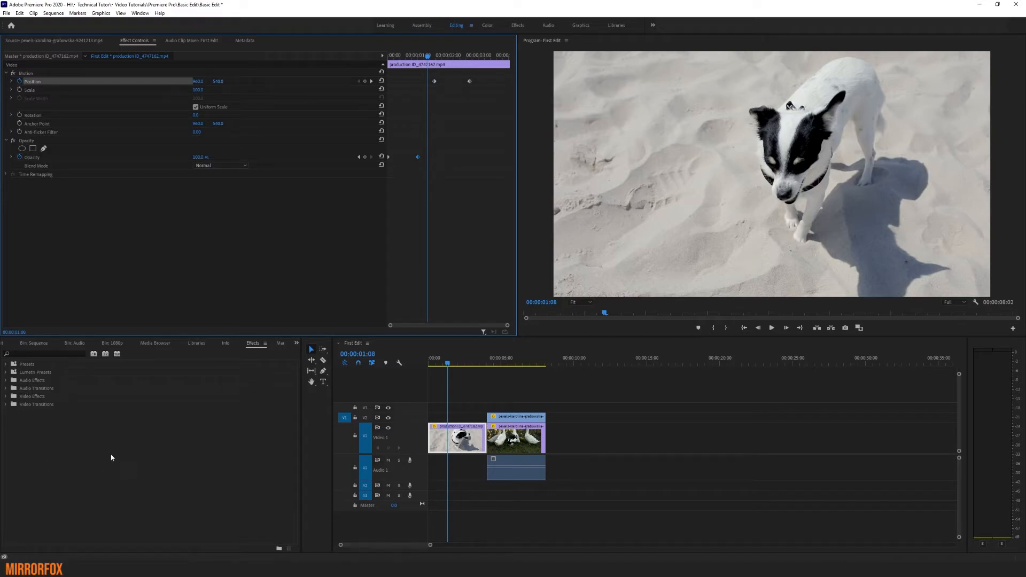
drag(434, 56, 414, 58)
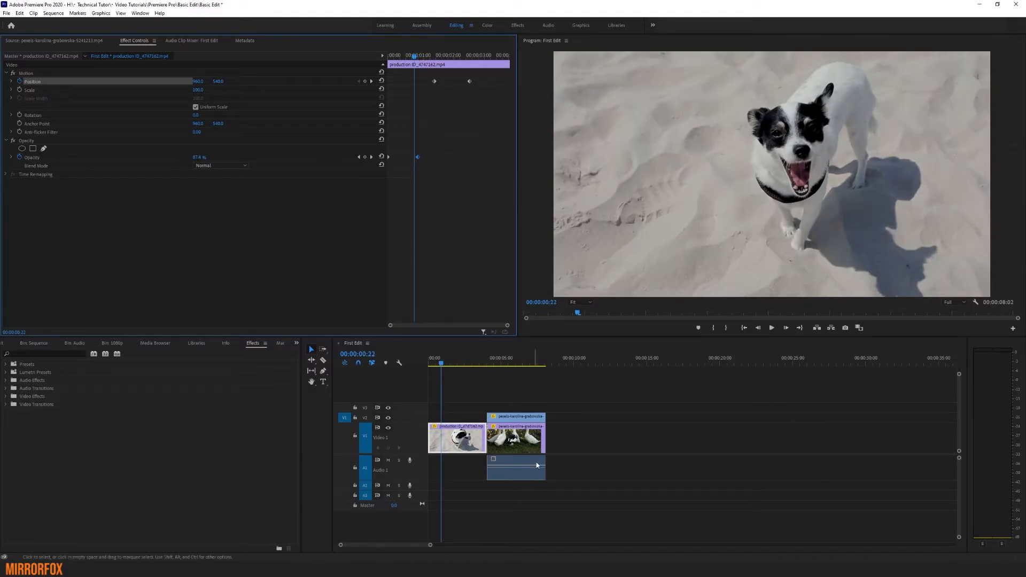
- Select the buildings clip on V2 and add an audio Level keyframe at its first frame, 00:00:04:01, lowered to silence
click(515, 418)
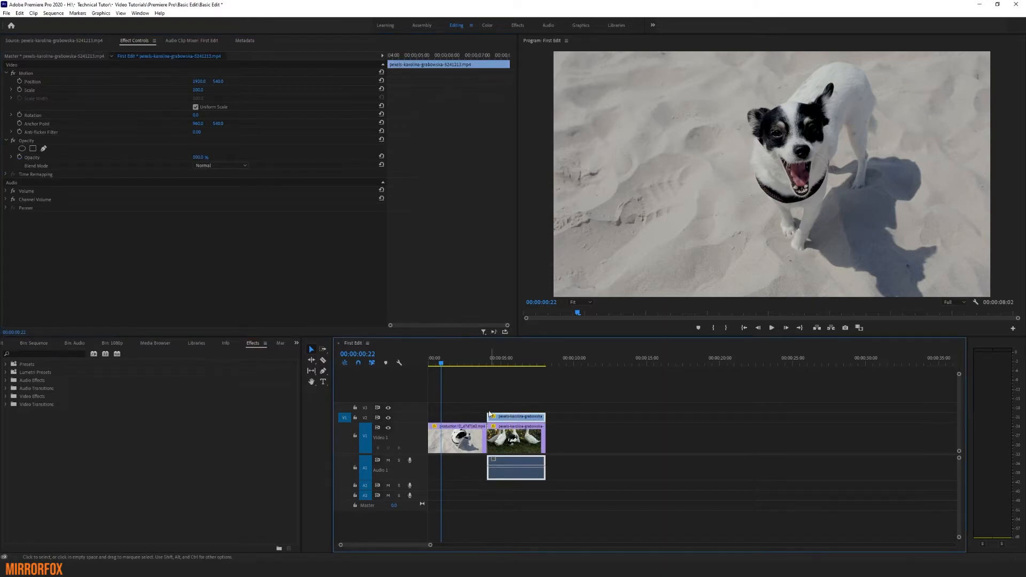
click(511, 364)
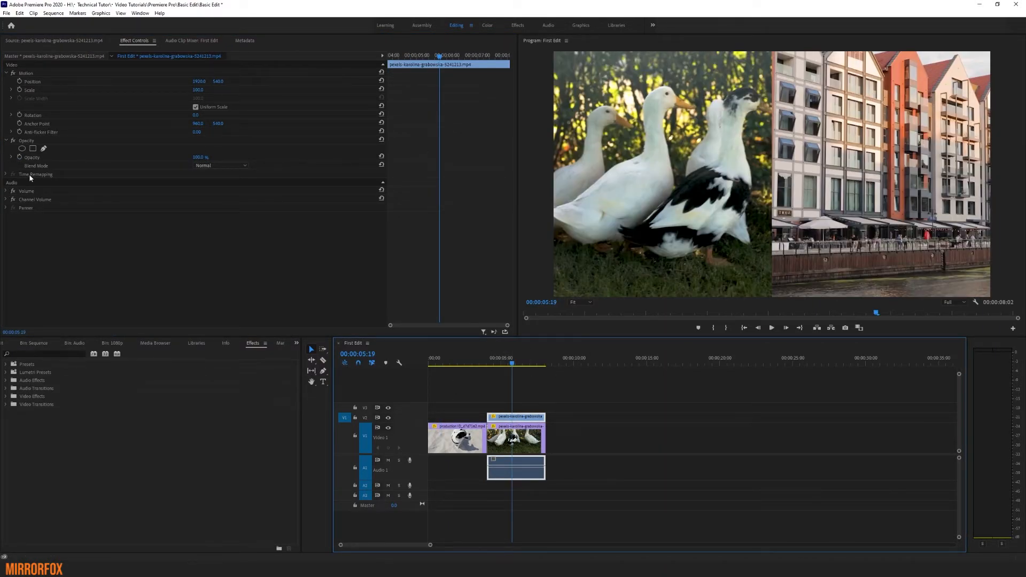
click(6, 194)
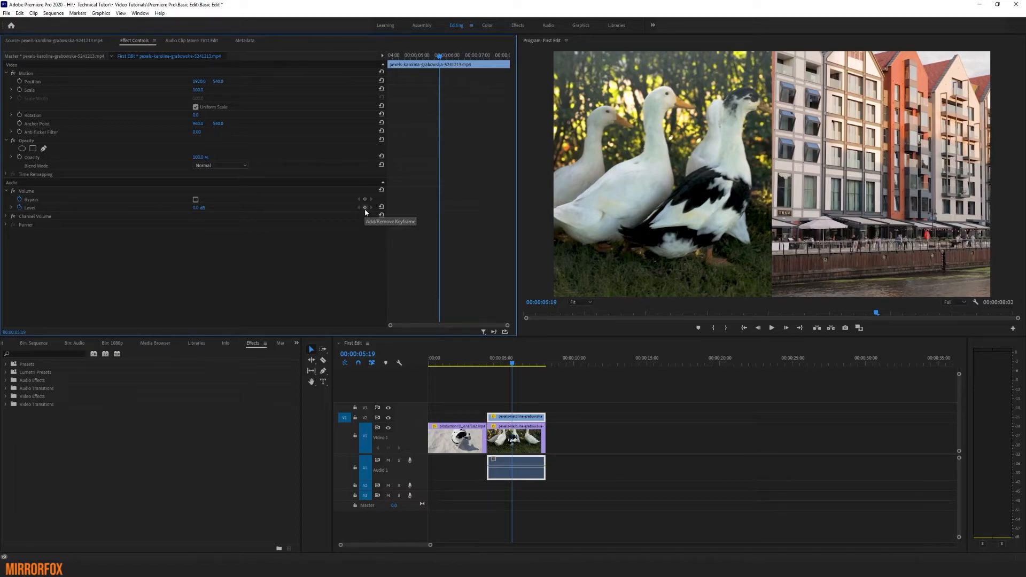
click(406, 55)
drag(406, 57, 386, 59)
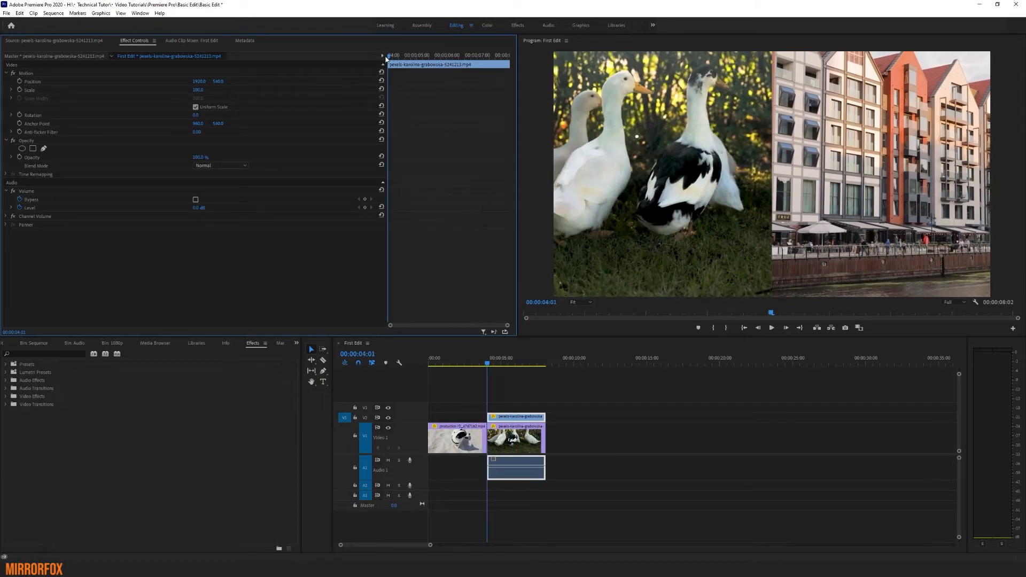
click(365, 207)
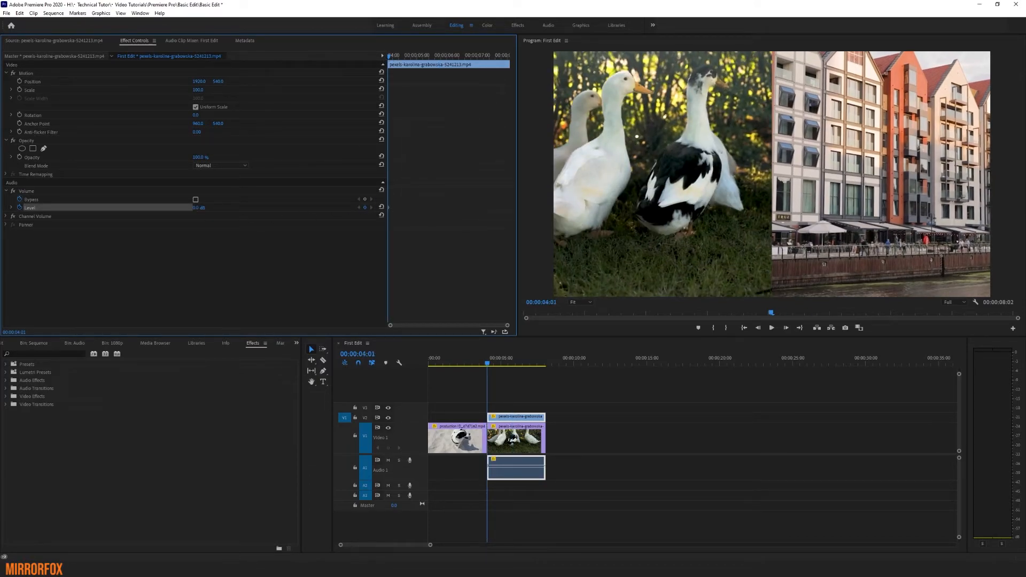
mouse_move(202, 208)
mouse_down()
mouse_move(236, 207)
mouse_move(203, 207)
mouse_up()
- Add a second audio Level keyframe of 0 dB at 00:00:05:19 on the buildings clip to create a volume fade-in
key(space)
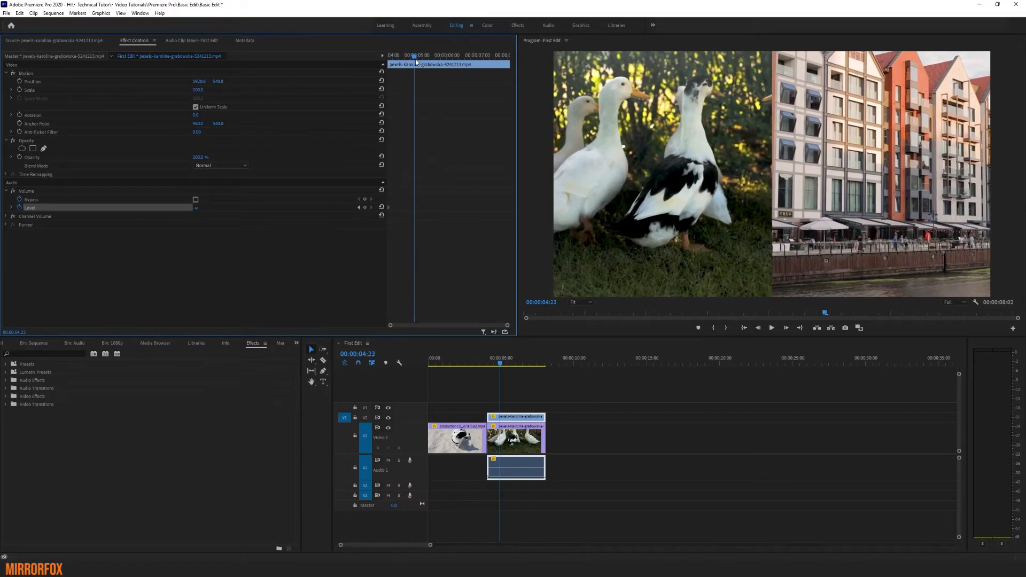
text(0)
key(Return)
mouse_move(439, 57)
mouse_down()
mouse_move(386, 59)
mouse_move(441, 60)
mouse_up()
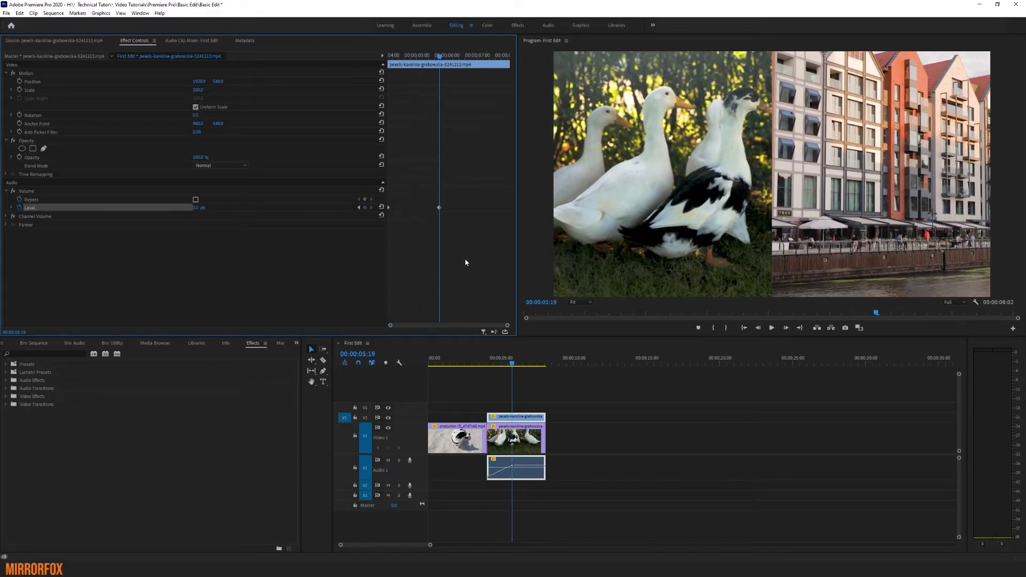
click(164, 289)
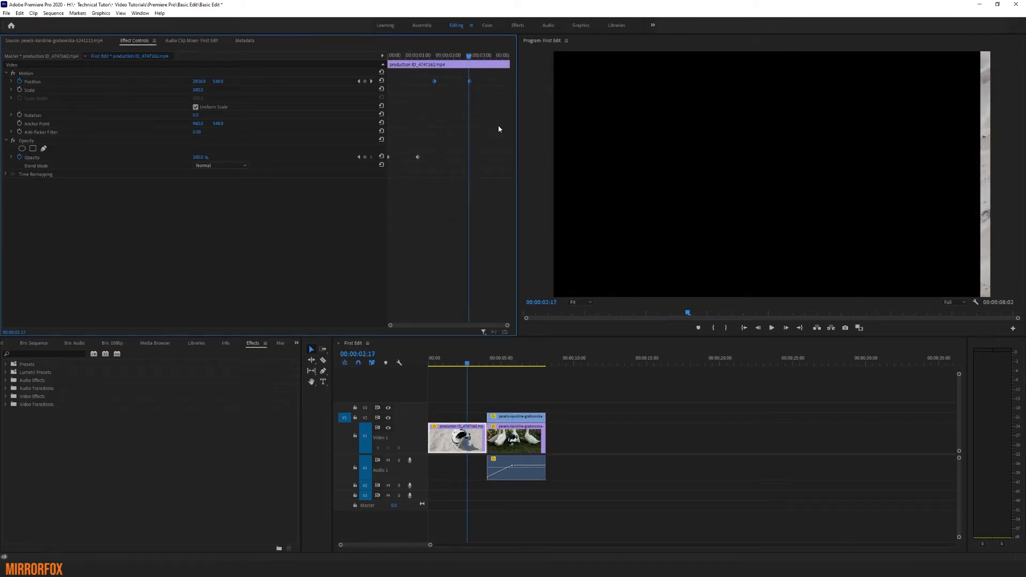
- Turn off the dog clip's Position animation, deleting all its Position keyframes, and play the clip from its start
click(435, 80)
click(20, 82)
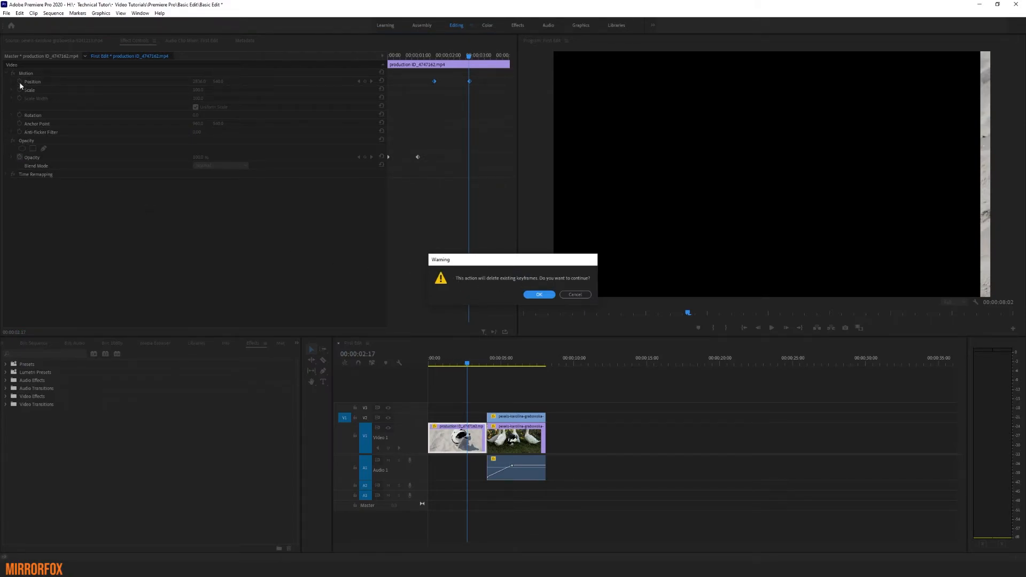
click(538, 295)
drag(466, 55, 383, 57)
click(771, 327)
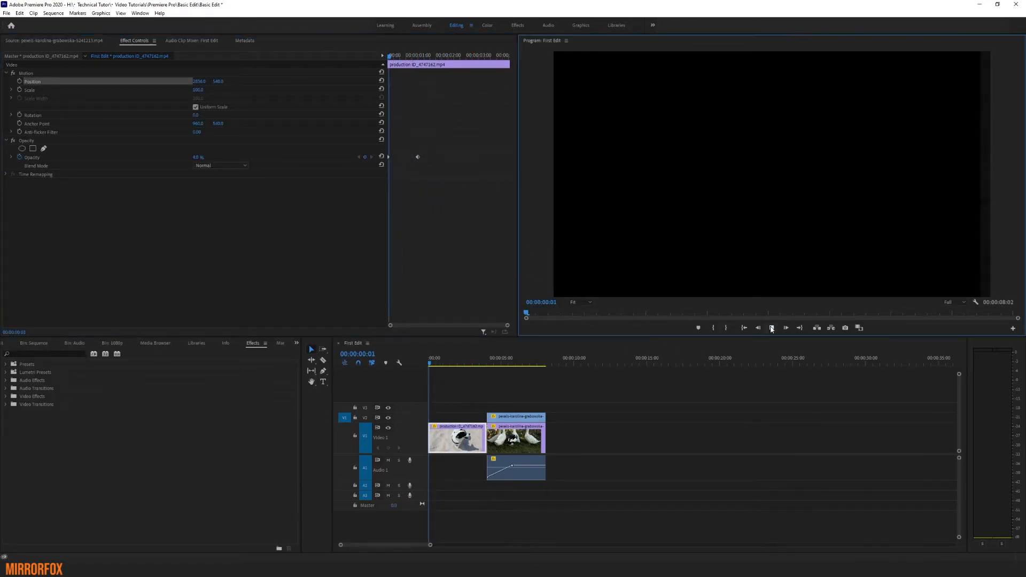
click(771, 327)
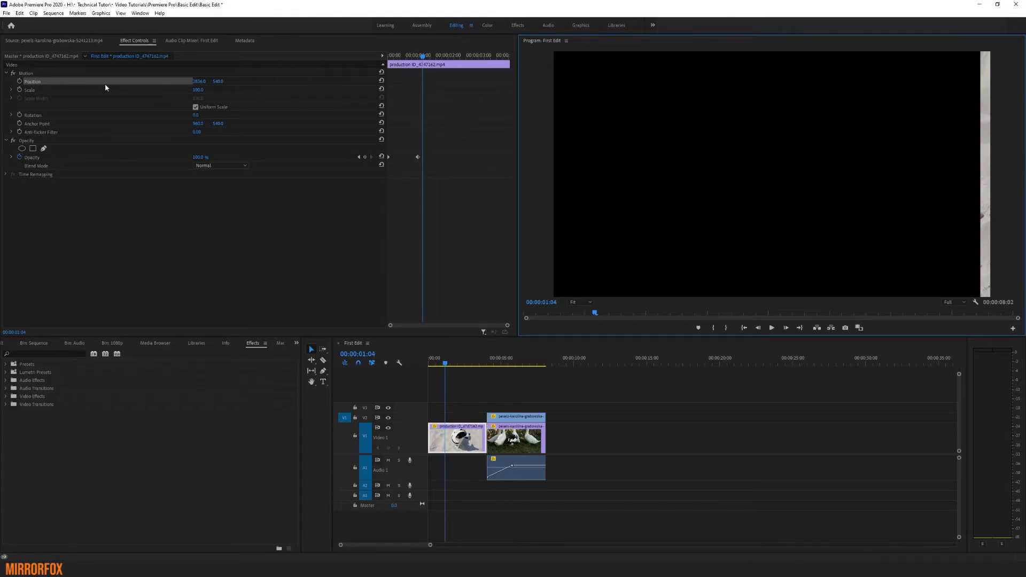
- Reset the dog clip's Position to its default and play the clip from the sequence start
click(381, 80)
drag(423, 55, 376, 53)
click(771, 327)
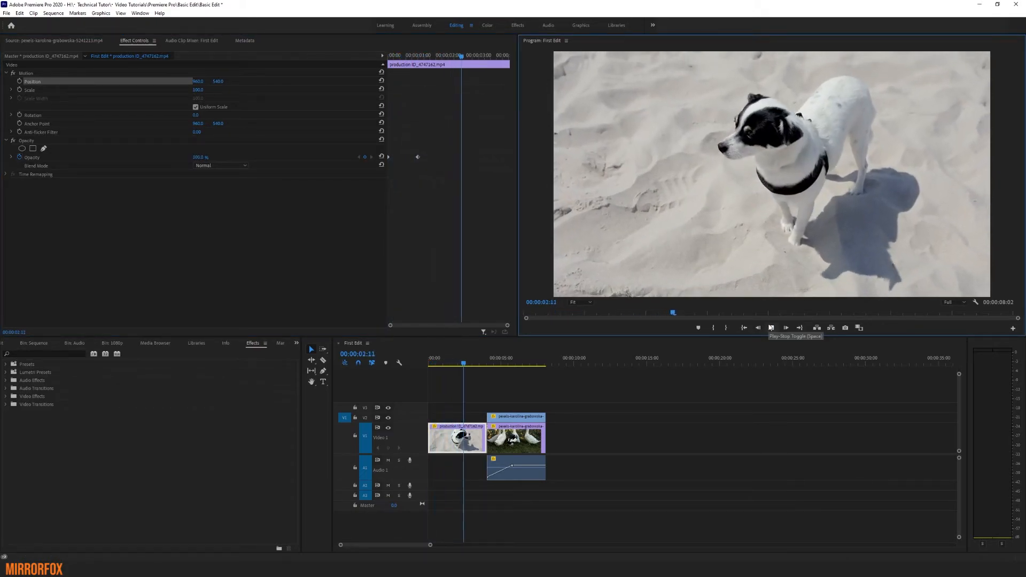
click(771, 328)
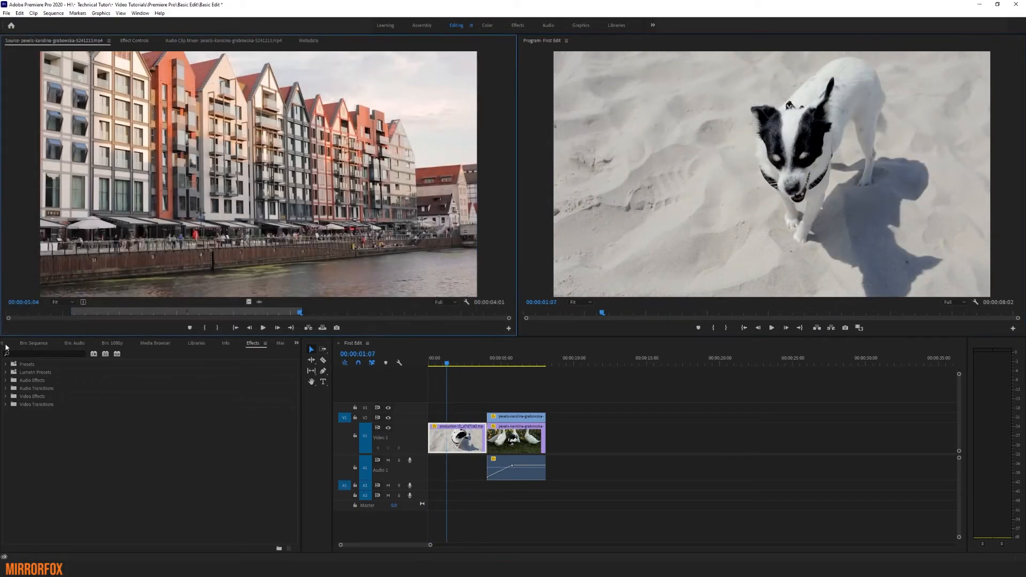
- Create a bin named "Text" in the project's root and open it
click(671, 84)
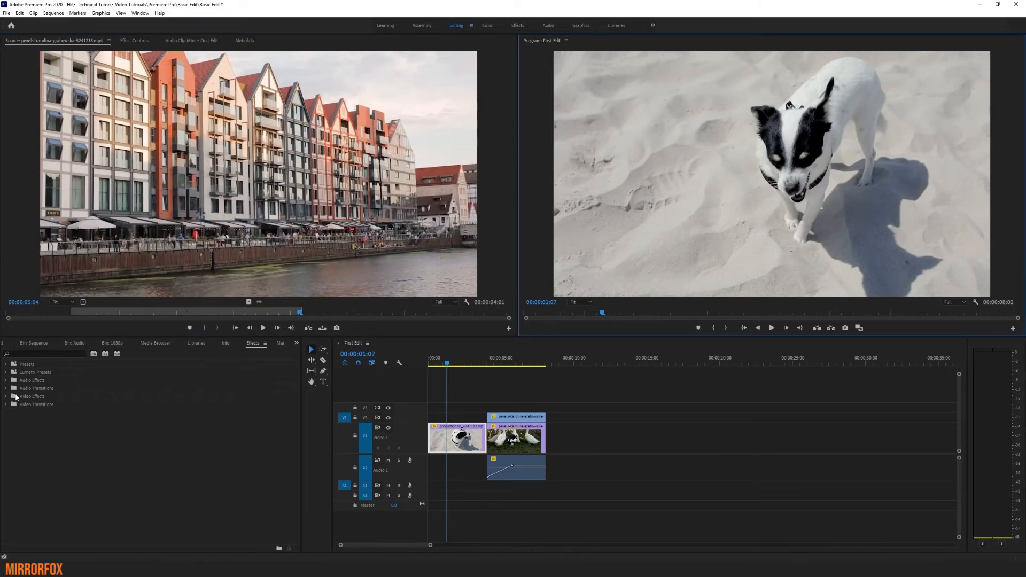
click(4, 345)
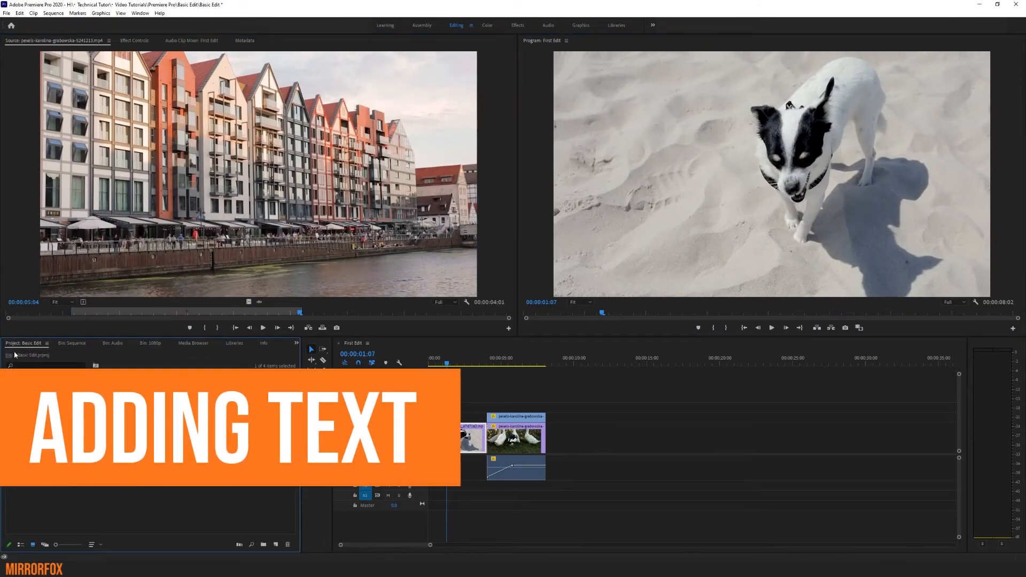
click(214, 517)
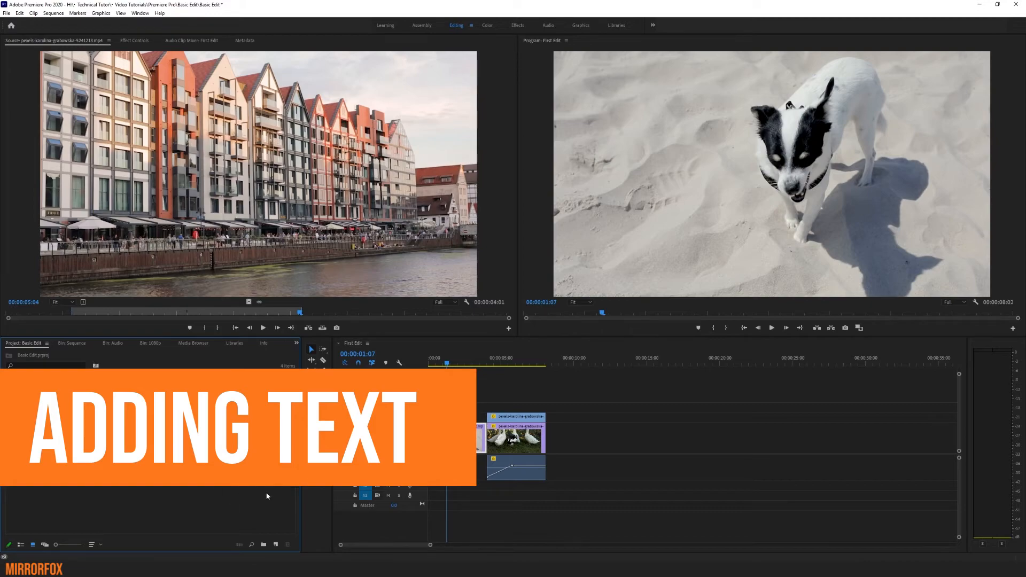
click(264, 544)
text(Text)
key(Tab)
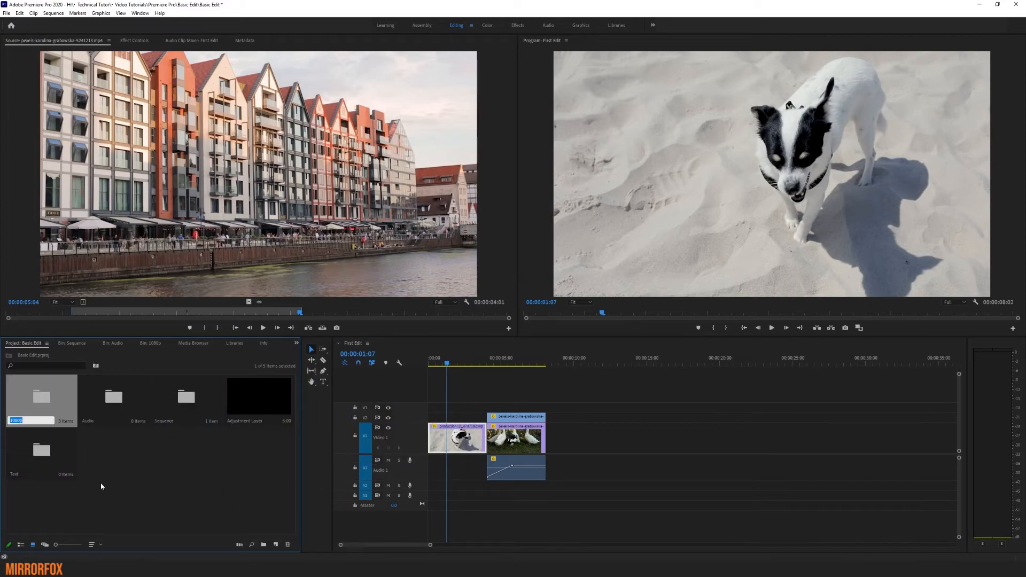
double_click(52, 455)
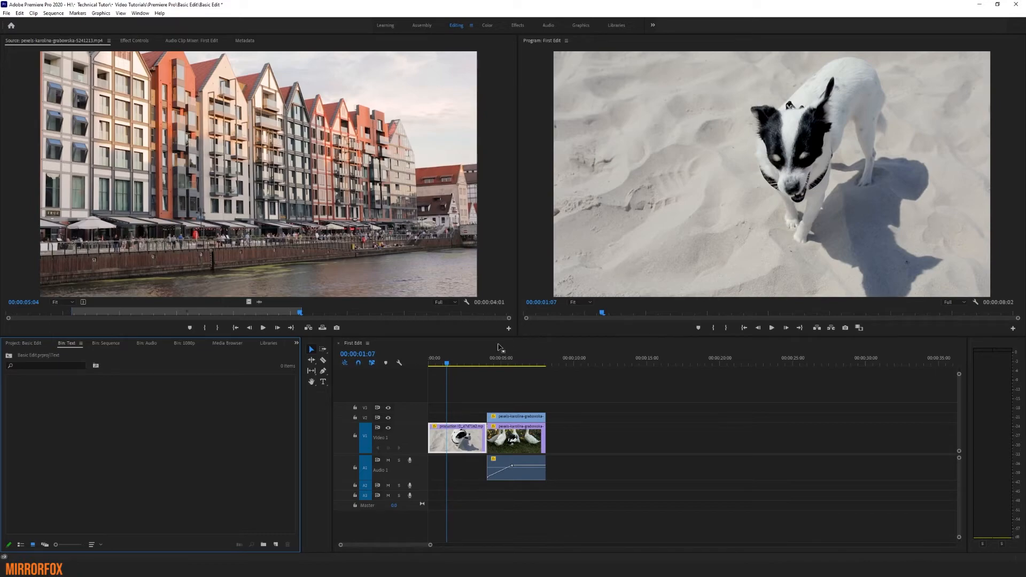
- Add a text graphic reading "Hello" in the upper-left area of the dog frame at 00:00:01:07
click(323, 382)
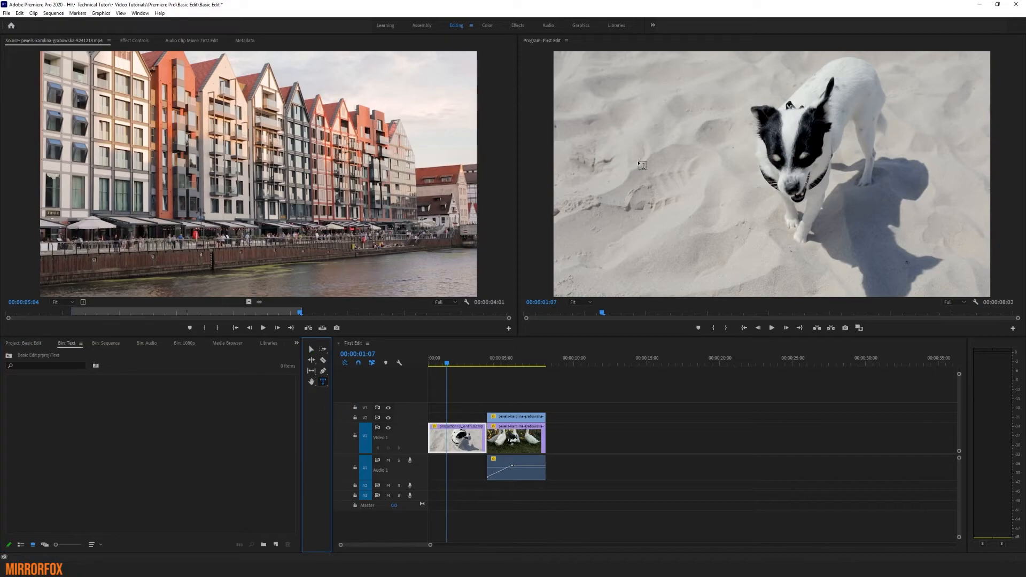
click(593, 116)
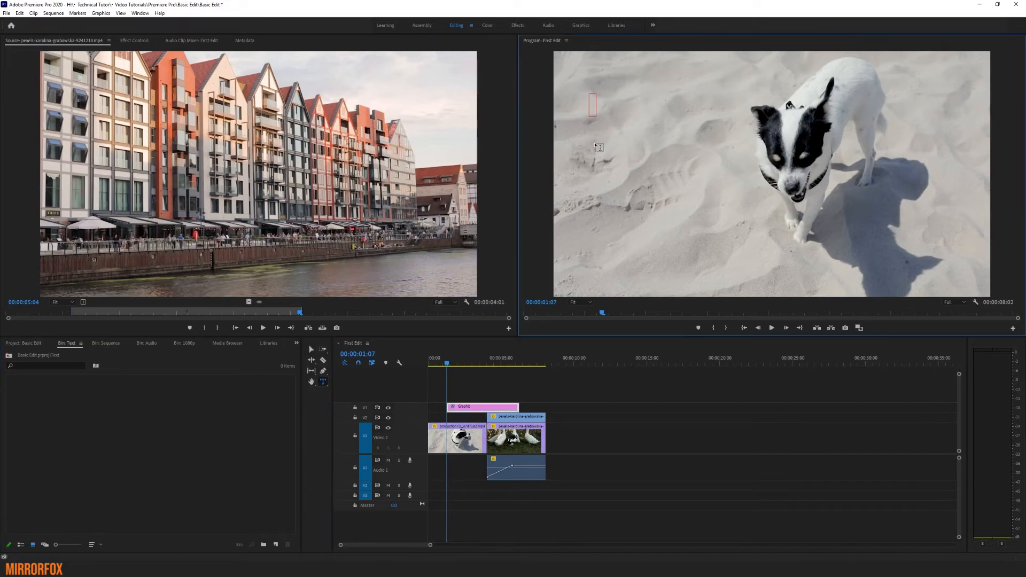
text(Hello)
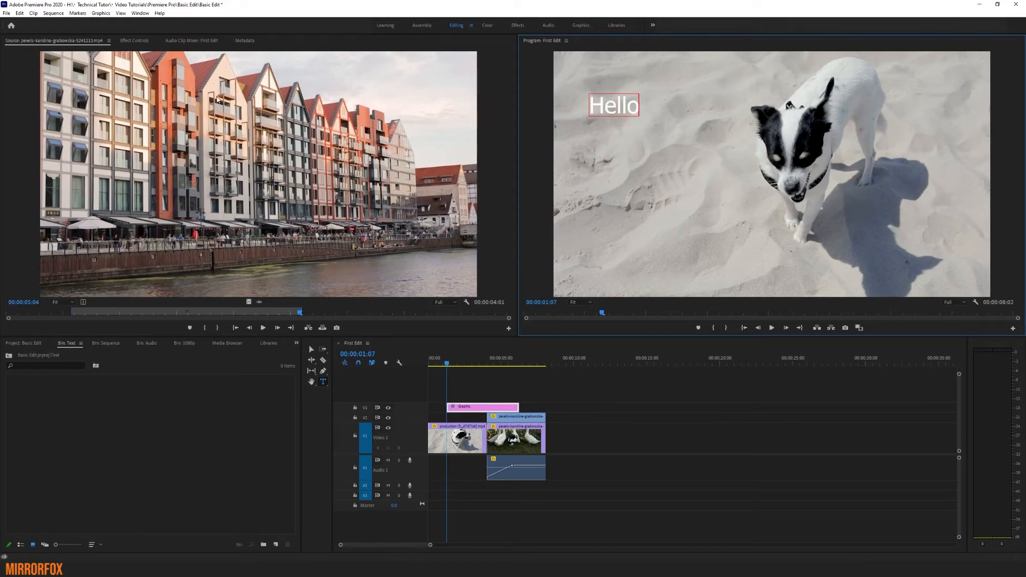
- Enlarge the "Hello" text to nearly twice its size and reposition it near the upper-left corner of the frame
click(311, 349)
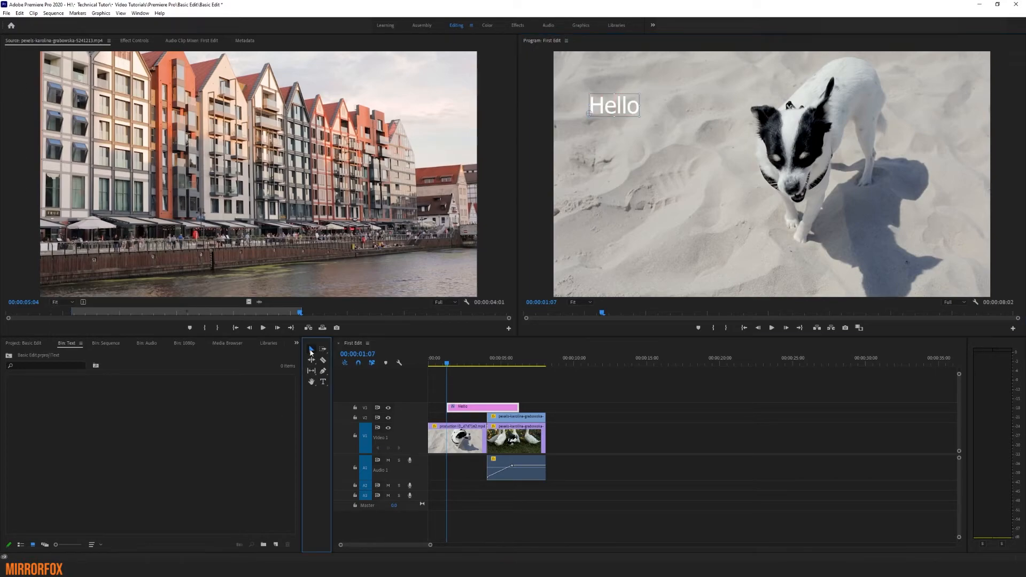
drag(619, 104, 671, 108)
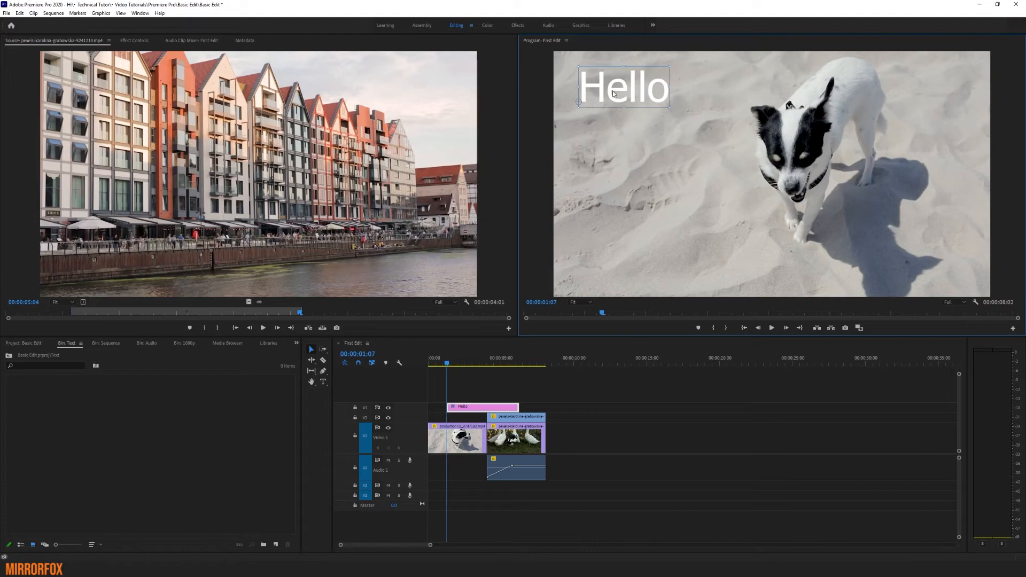
mouse_move(613, 94)
mouse_down()
mouse_move(638, 98)
mouse_move(613, 92)
mouse_up()
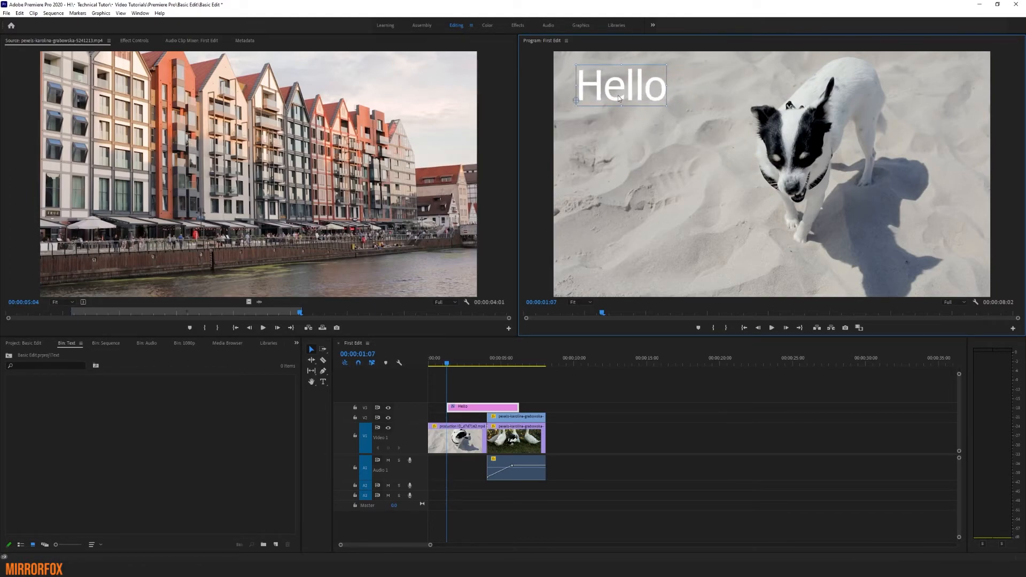
drag(614, 88, 615, 90)
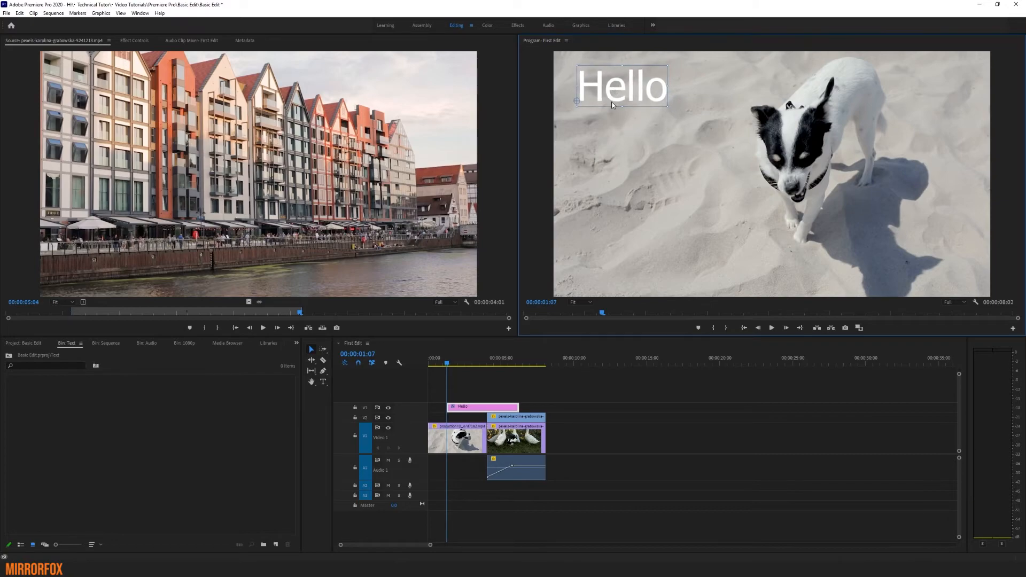
- Show the "Hello" graphic's text properties and set its font style to Bold
click(135, 41)
click(477, 405)
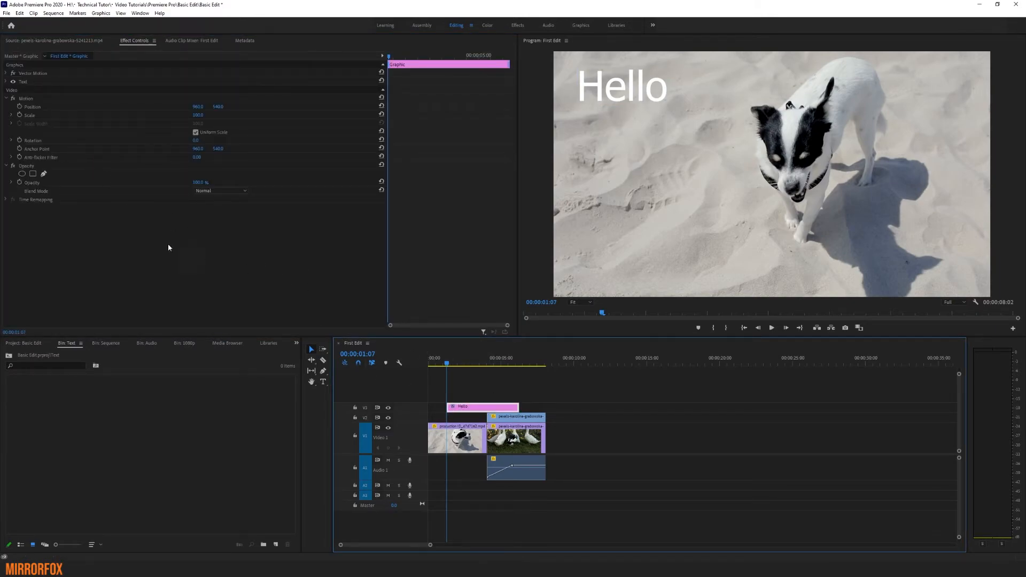
click(6, 82)
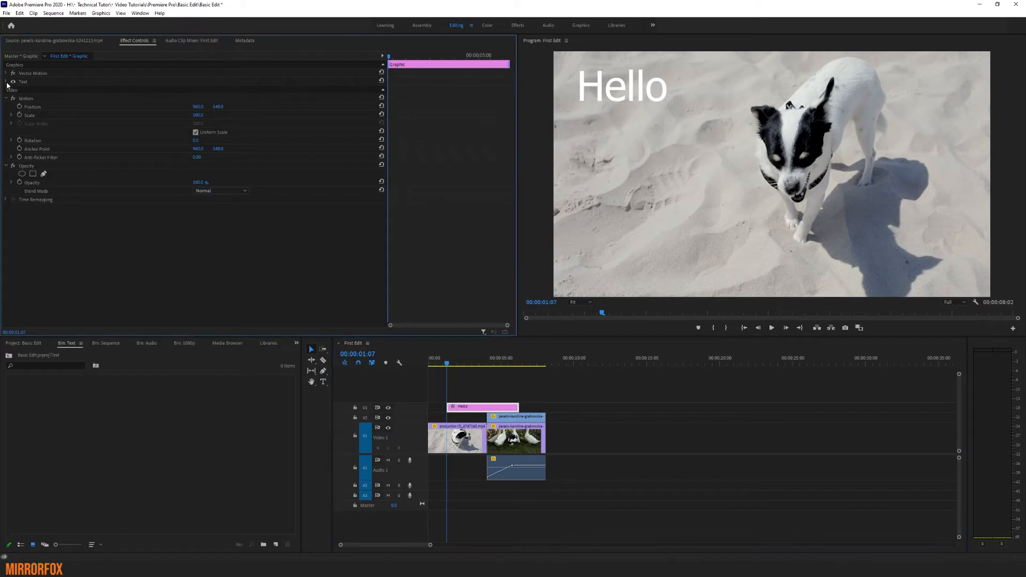
click(21, 83)
click(139, 120)
click(55, 131)
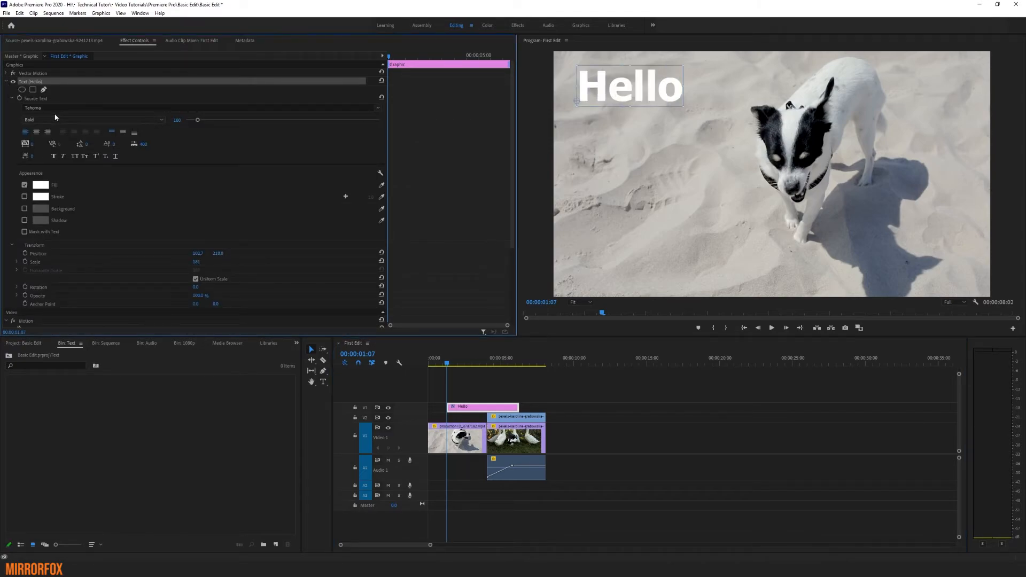
- Change the "Hello" text's font to Bebas Neue
click(52, 107)
text(be)
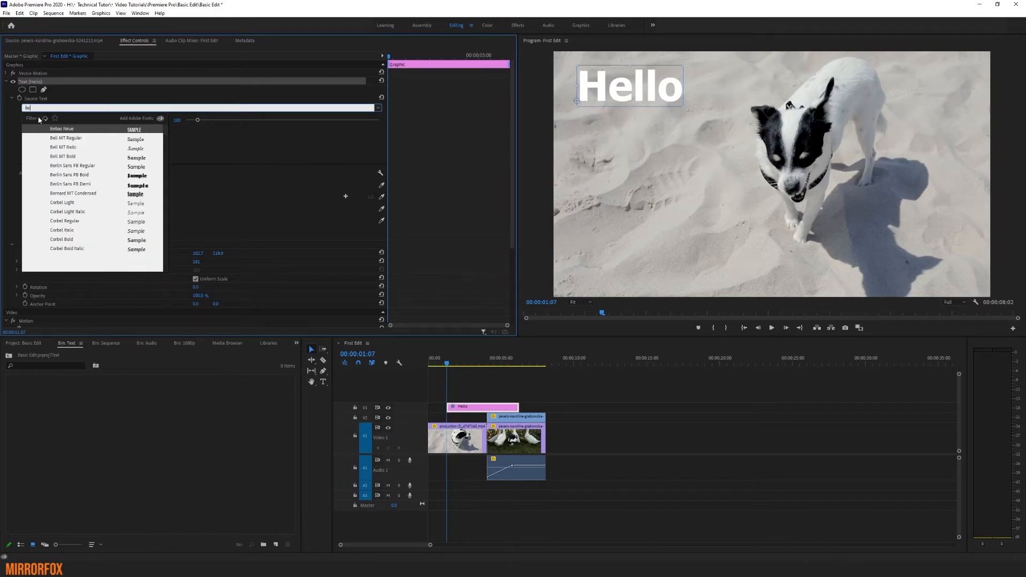
click(45, 130)
click(53, 129)
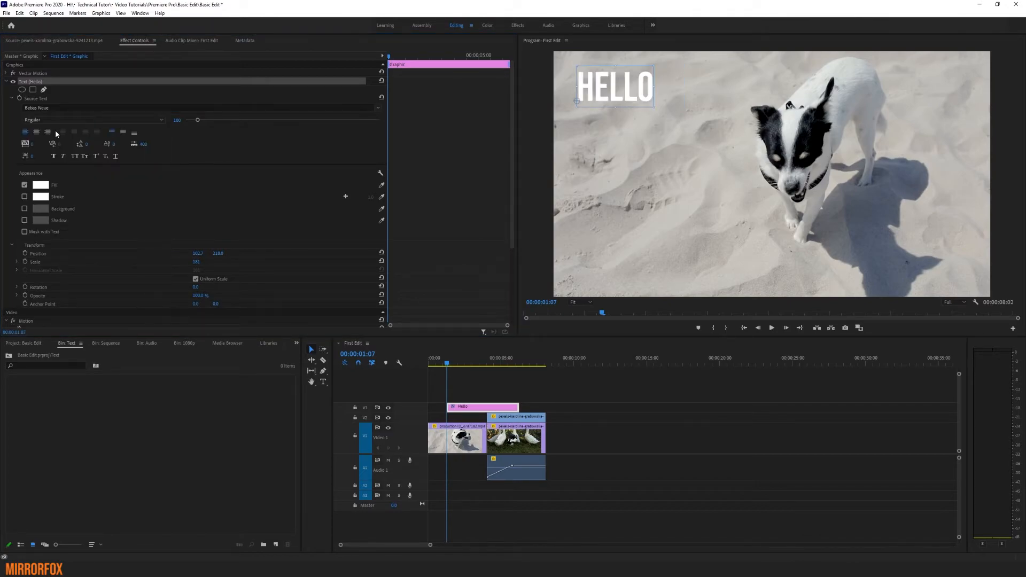
- Change the "Hello" text's fill colour to light blue
click(40, 185)
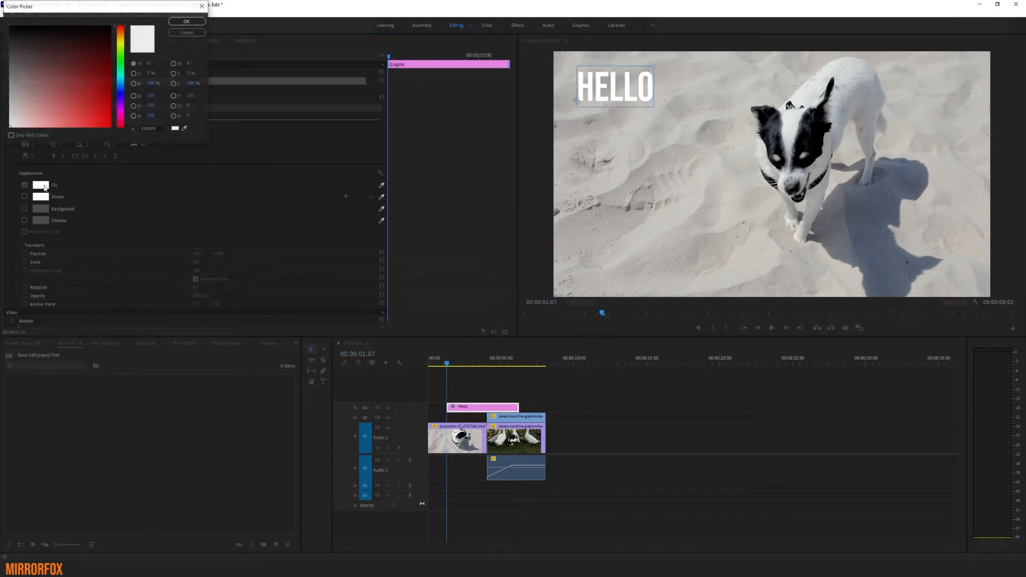
click(89, 89)
mouse_move(120, 49)
mouse_down()
mouse_move(120, 91)
mouse_move(72, 113)
mouse_up()
click(120, 83)
click(121, 81)
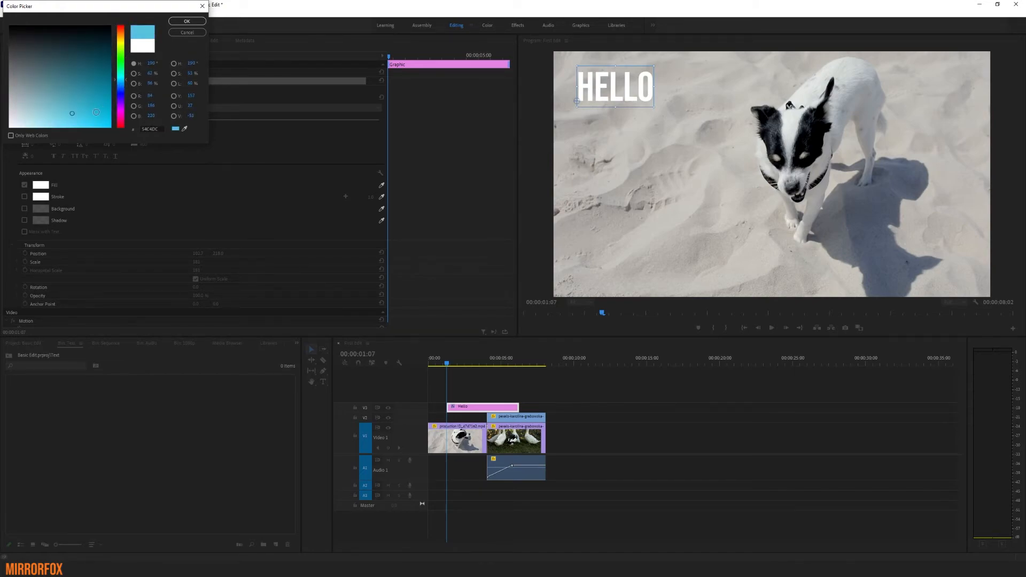
click(186, 22)
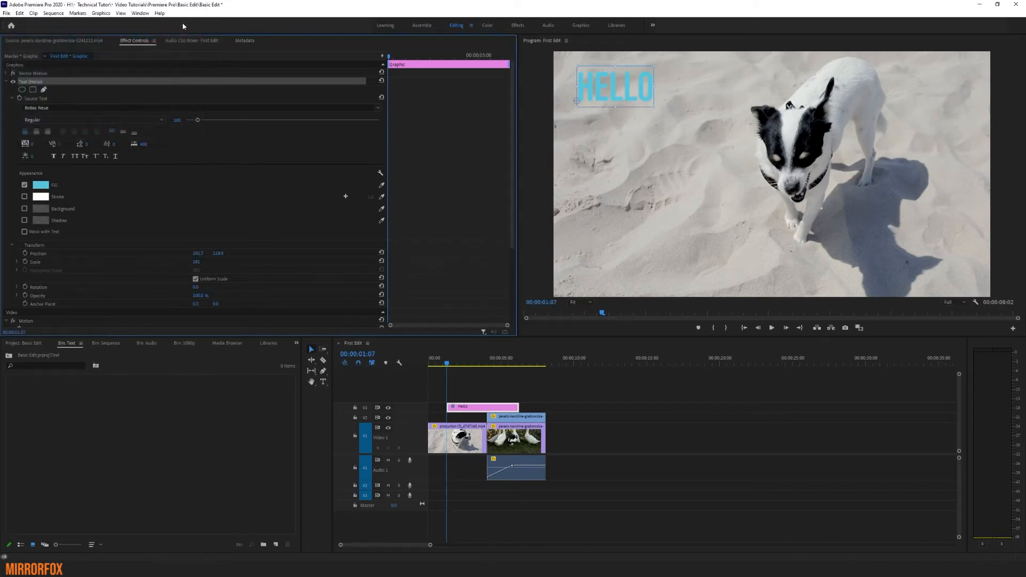
- Add a black stroke with a width of 5 to the "Hello" text
click(24, 196)
click(40, 197)
drag(89, 66, 110, 26)
click(187, 21)
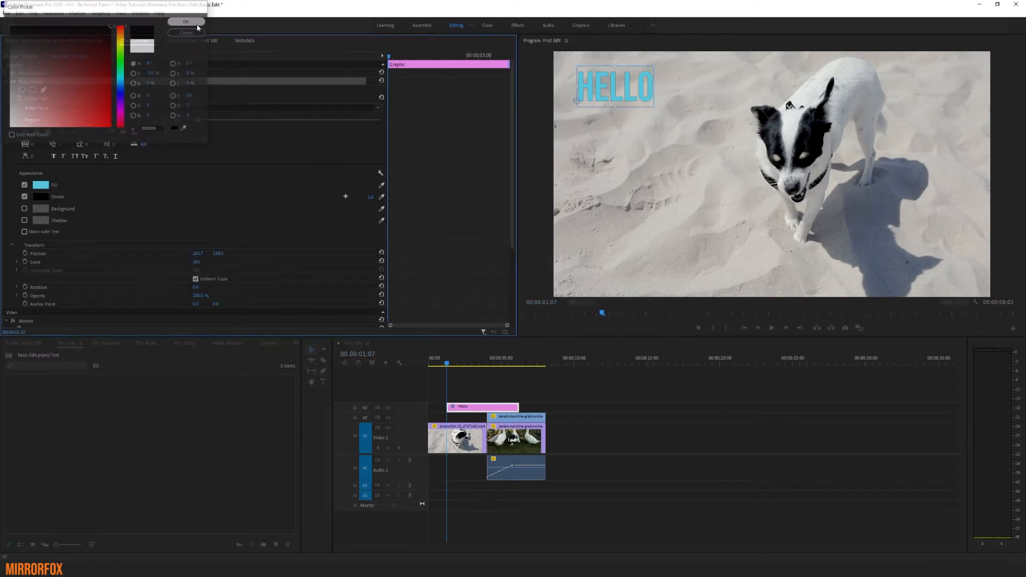
click(362, 197)
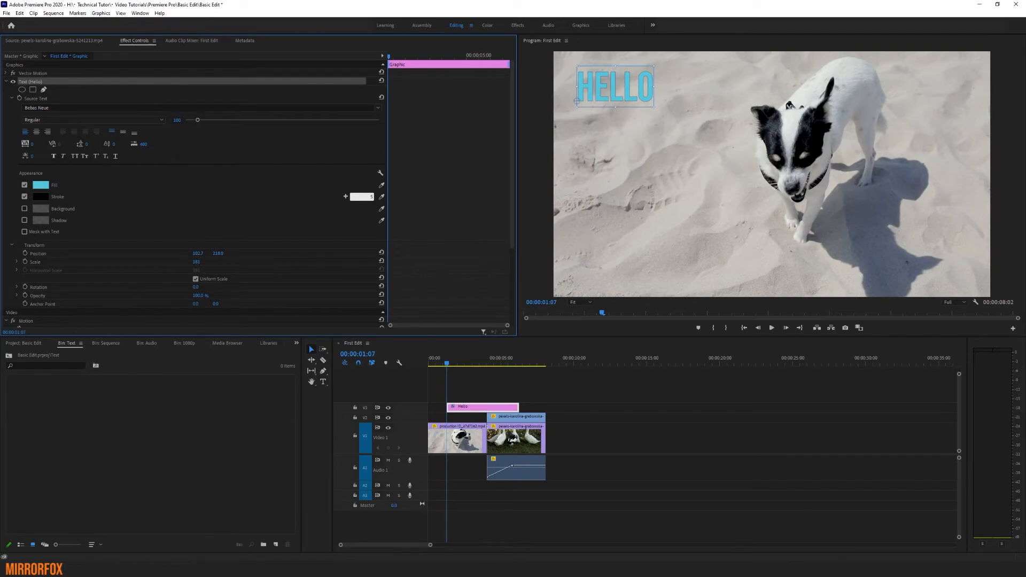
key(Return)
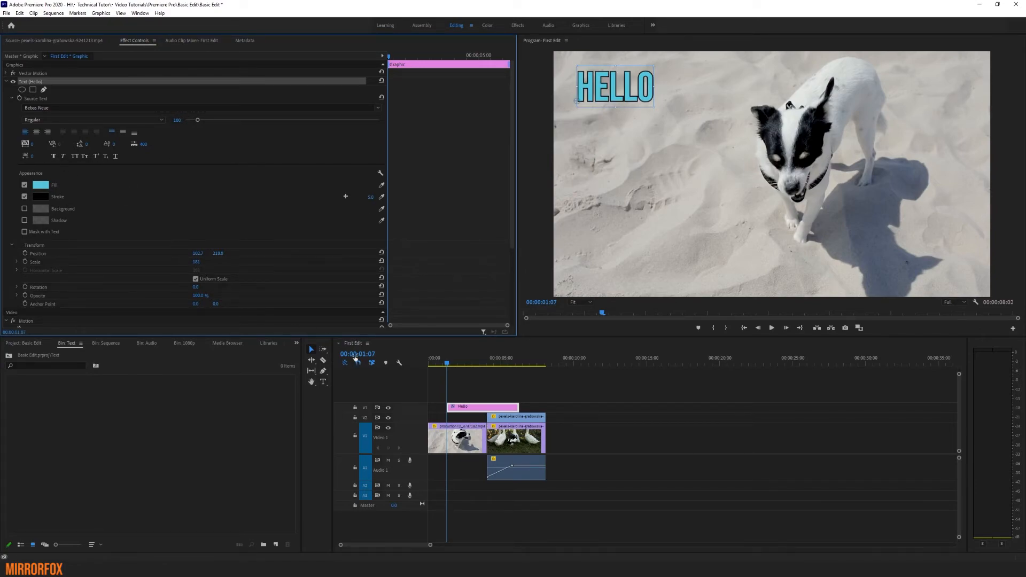
- Nudge the "Hello" text slightly up and to the right in the frame and look over its transform properties
mouse_move(621, 90)
mouse_down()
mouse_move(646, 91)
mouse_move(648, 81)
mouse_move(625, 78)
mouse_up()
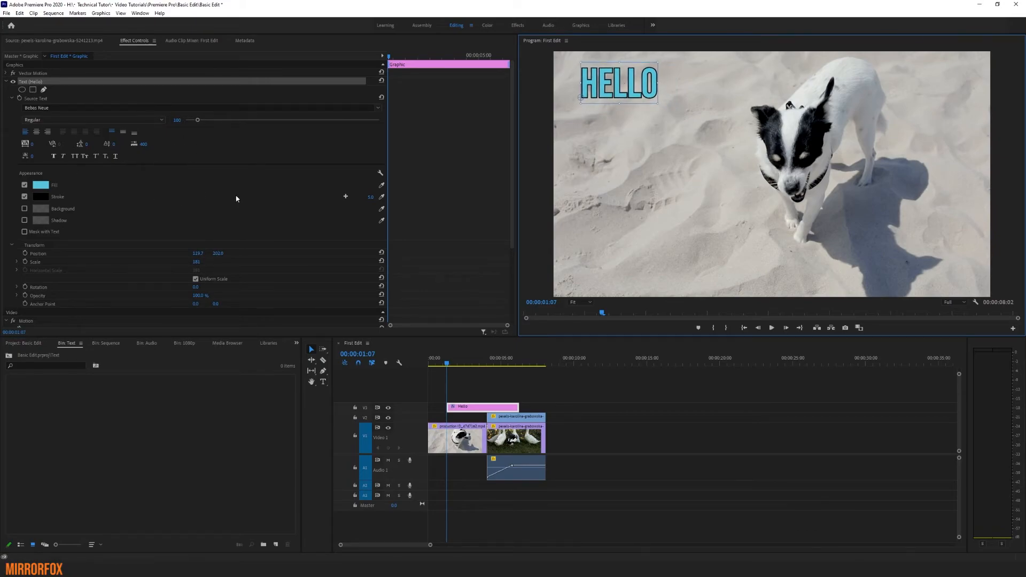
scroll(160, 213, down, 1)
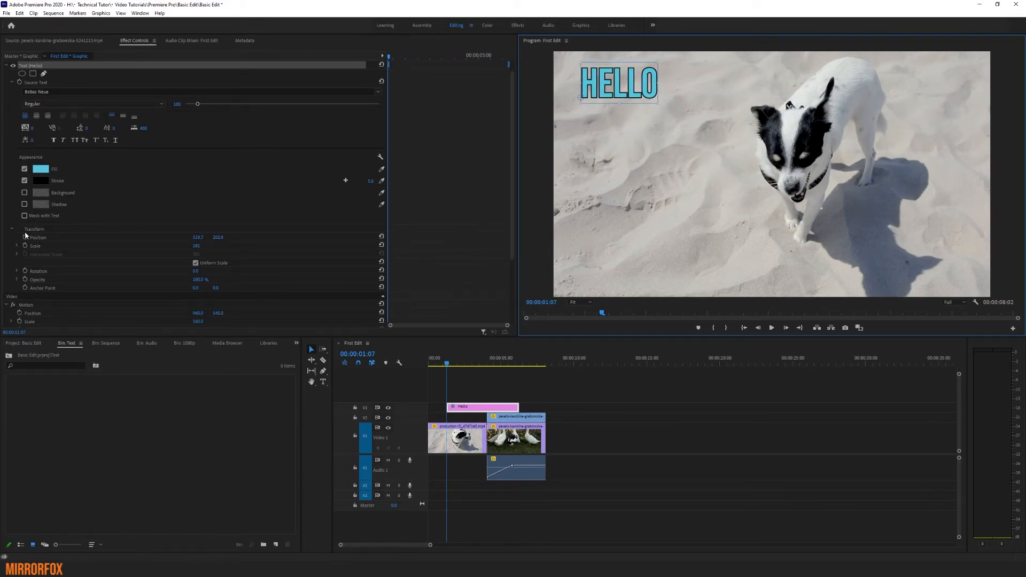
scroll(87, 266, up, 1)
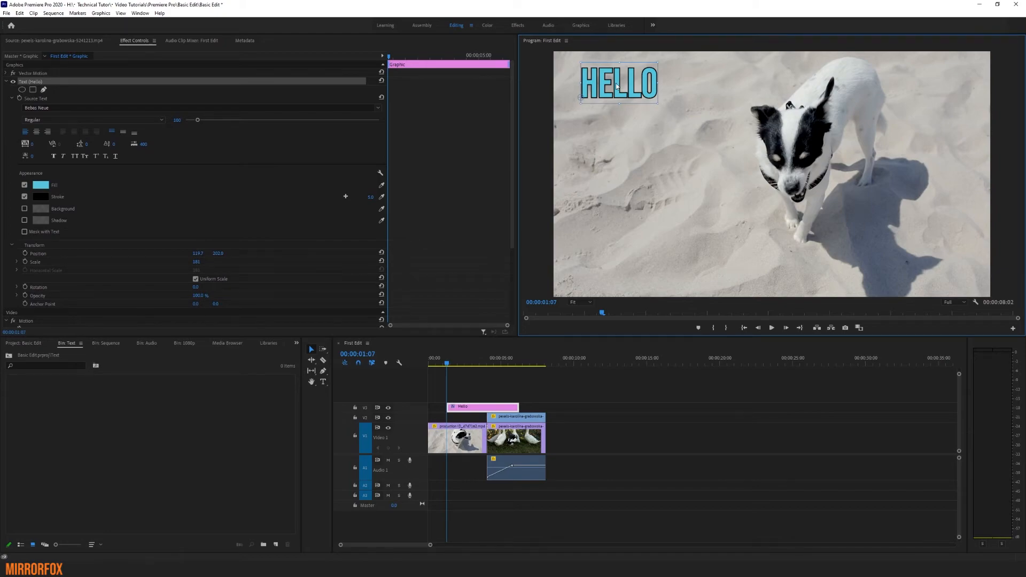
- Shorten the "Hello" graphic clip to fit over the dog clip and apply the default transition to both its ends
mouse_move(471, 407)
mouse_down()
mouse_move(497, 416)
mouse_move(485, 409)
mouse_move(676, 409)
mouse_move(450, 409)
mouse_up()
drag(446, 361, 434, 362)
right_click(437, 409)
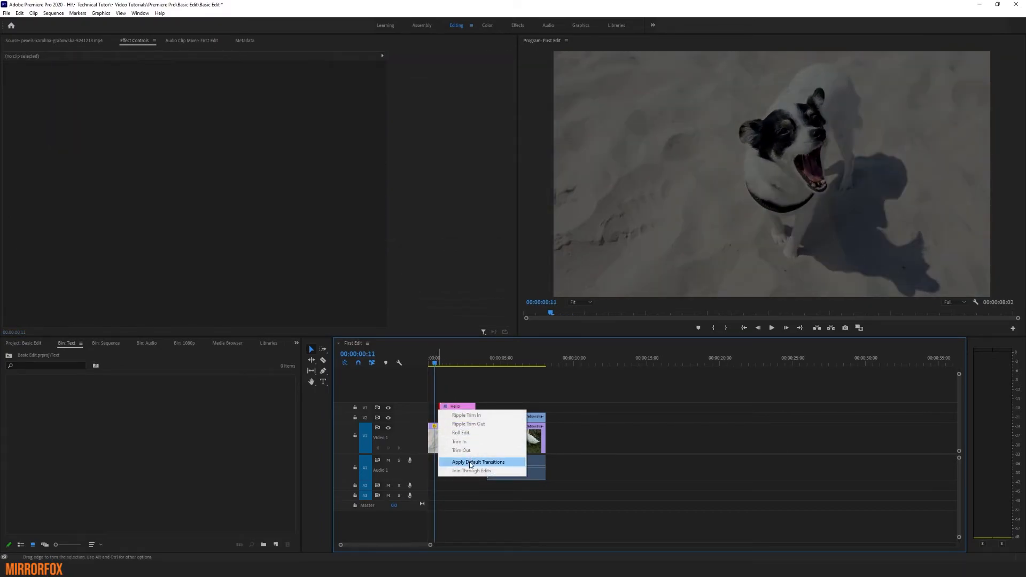
click(470, 463)
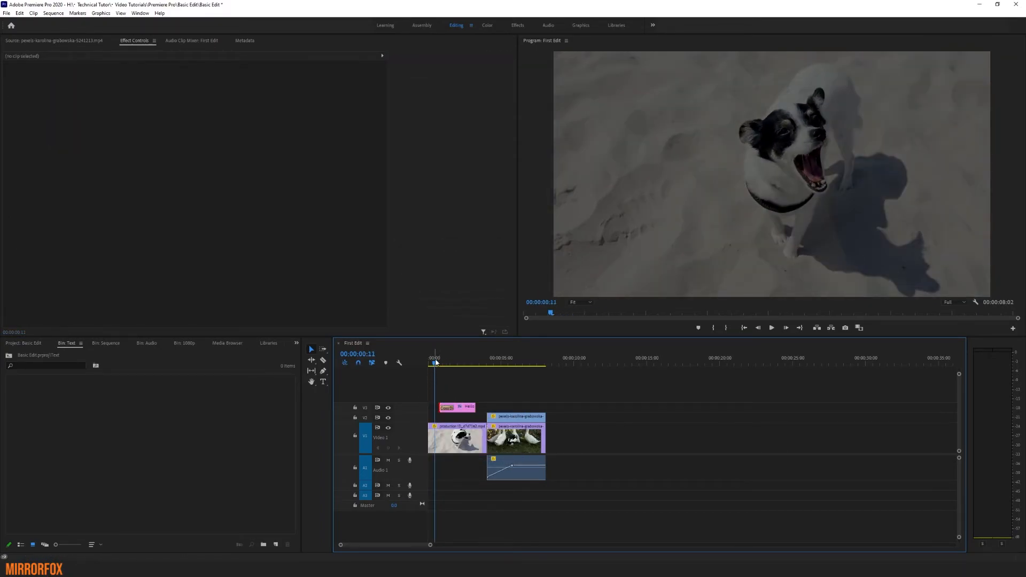
key(space)
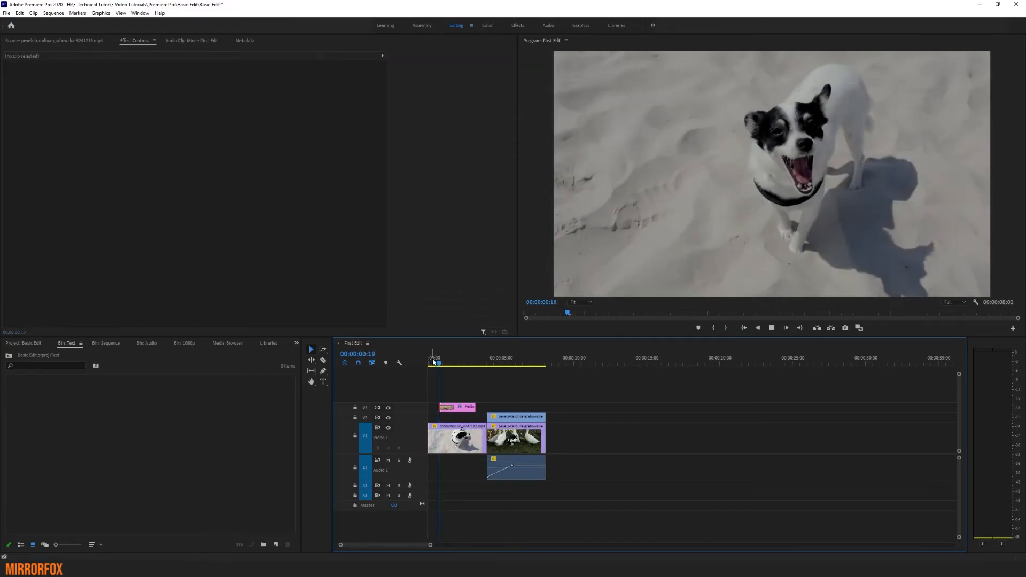
right_click(472, 408)
click(507, 461)
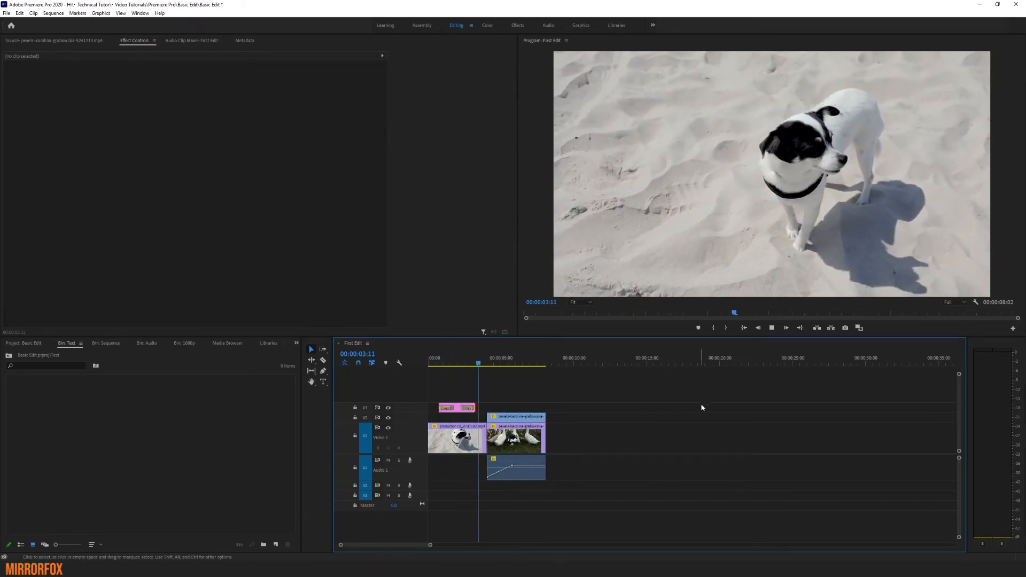
- Create a legacy title named "Intro" in the Text bin, with the playhead at 00:00:01:24
mouse_move(454, 363)
mouse_down()
mouse_move(431, 363)
mouse_move(465, 363)
mouse_move(431, 364)
mouse_move(457, 363)
mouse_up()
click(458, 408)
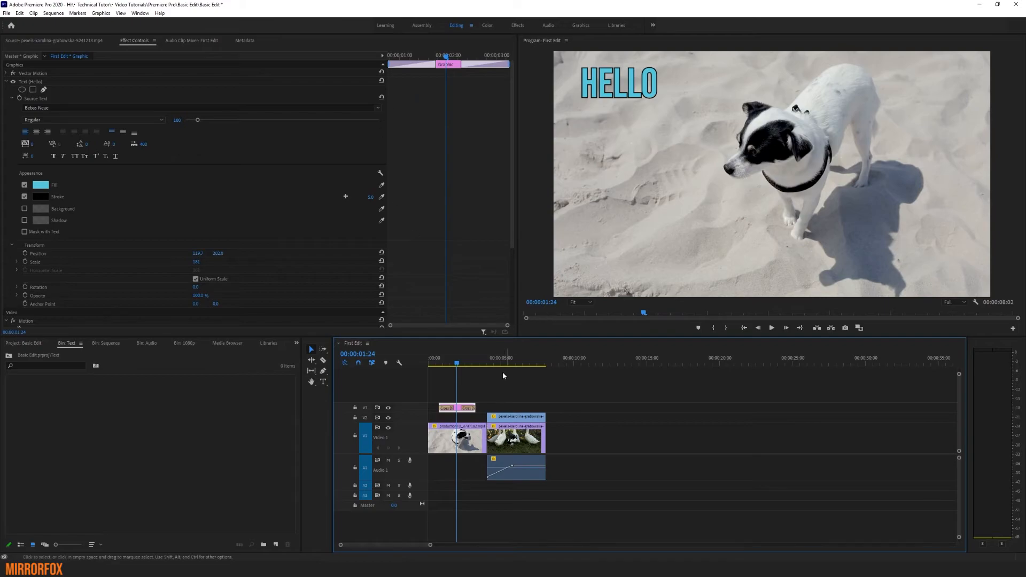
click(159, 439)
click(5, 12)
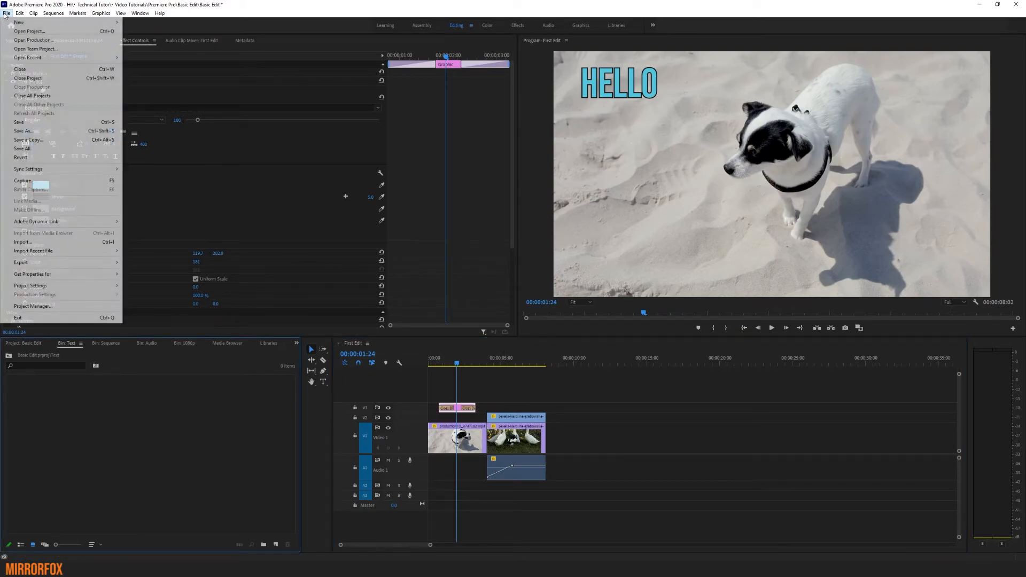
mouse_move(80, 22)
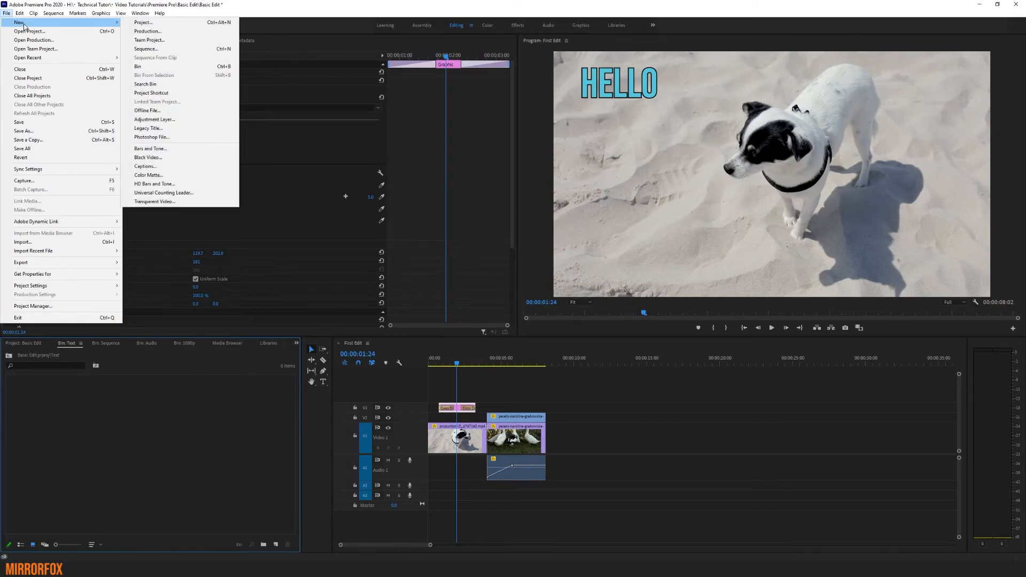
click(201, 133)
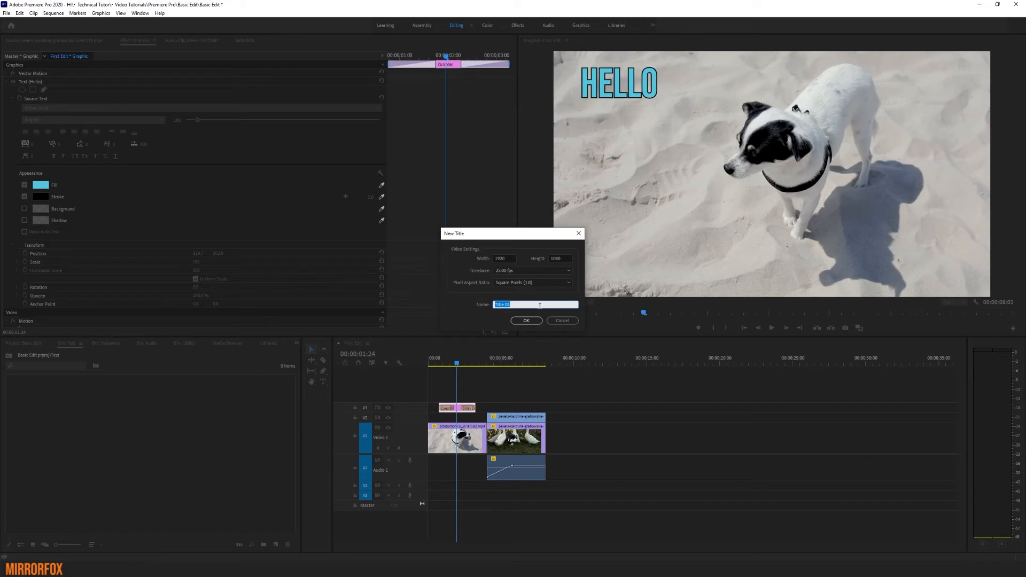
text(Intro)
key(Return)
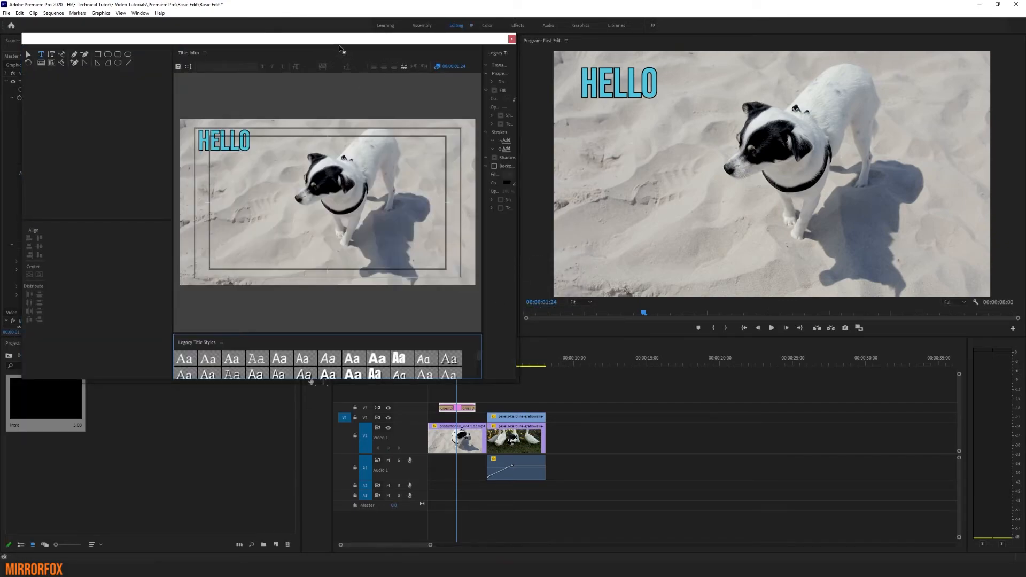
- Arrange the title editor window with a wider properties area, a narrower tools area and a larger title preview
drag(435, 45, 582, 44)
drag(722, 110, 650, 108)
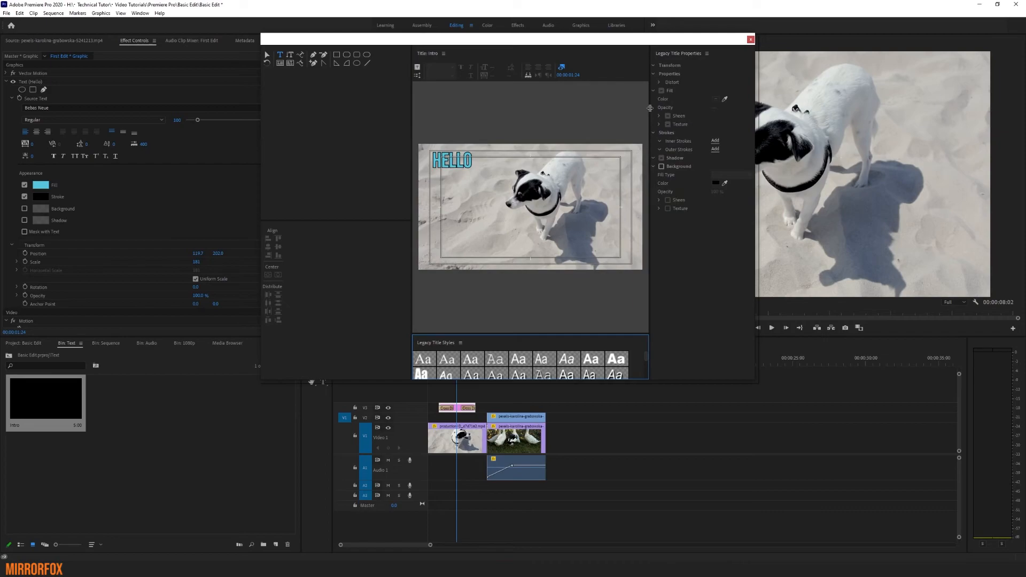
drag(411, 273, 285, 262)
drag(571, 41, 342, 16)
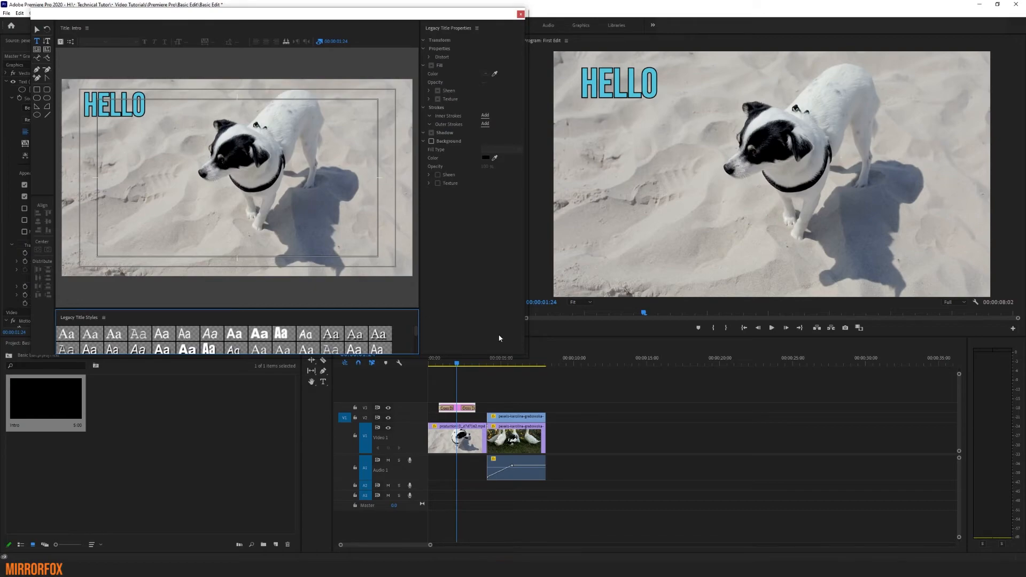
- Place the playhead at 00:00:01:02 and delete the "Hello" graphic clip from the sequence
click(557, 364)
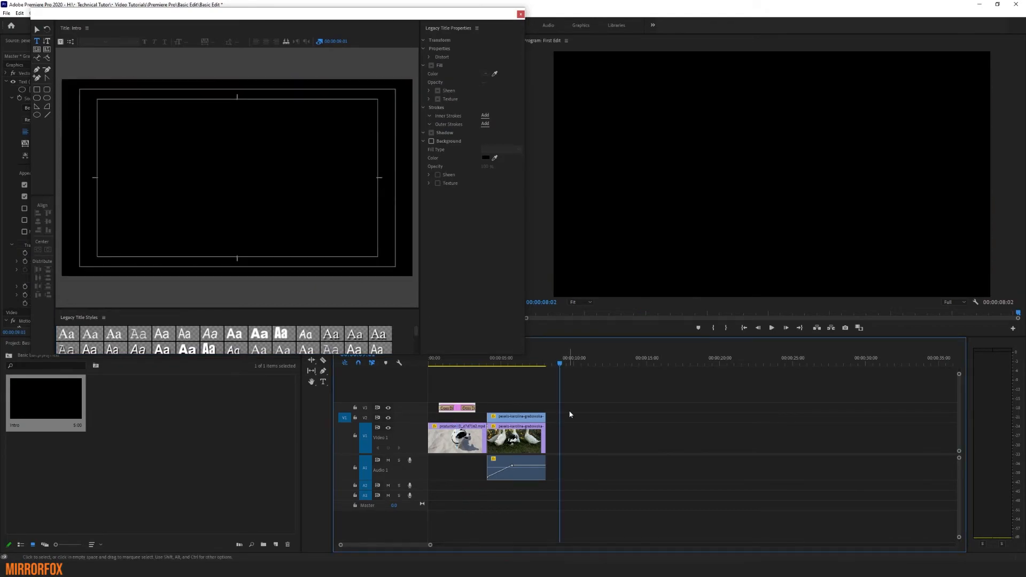
drag(551, 364, 445, 369)
key(Delete)
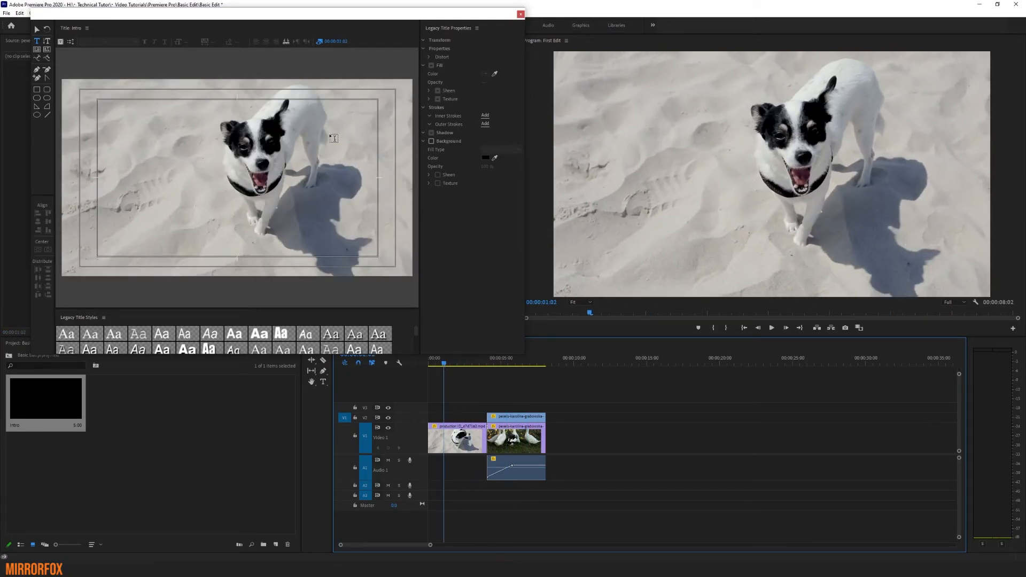
- Add the text "HELLO" in the upper-left area of the Intro title
drag(304, 20, 572, 45)
click(304, 68)
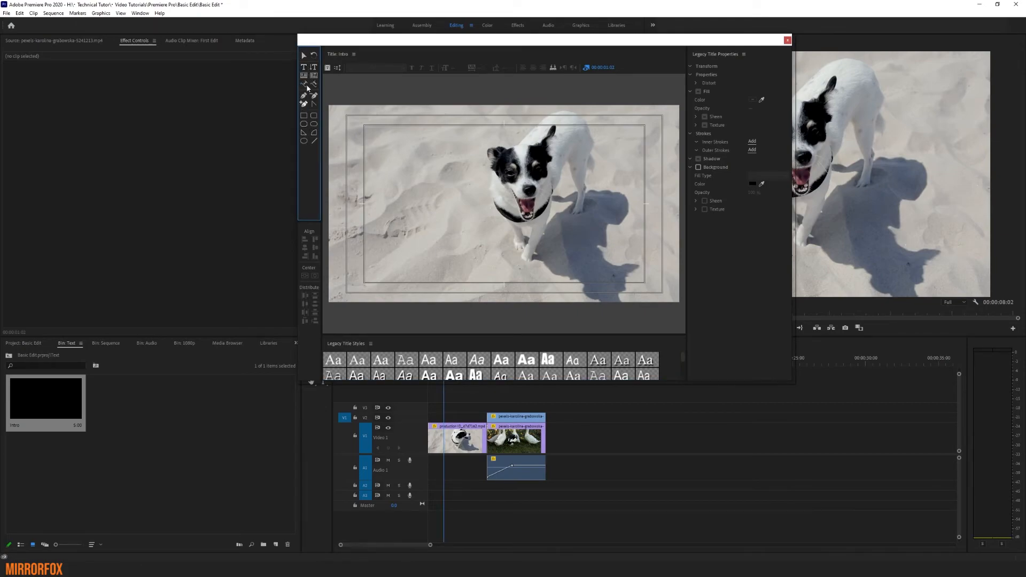
click(377, 160)
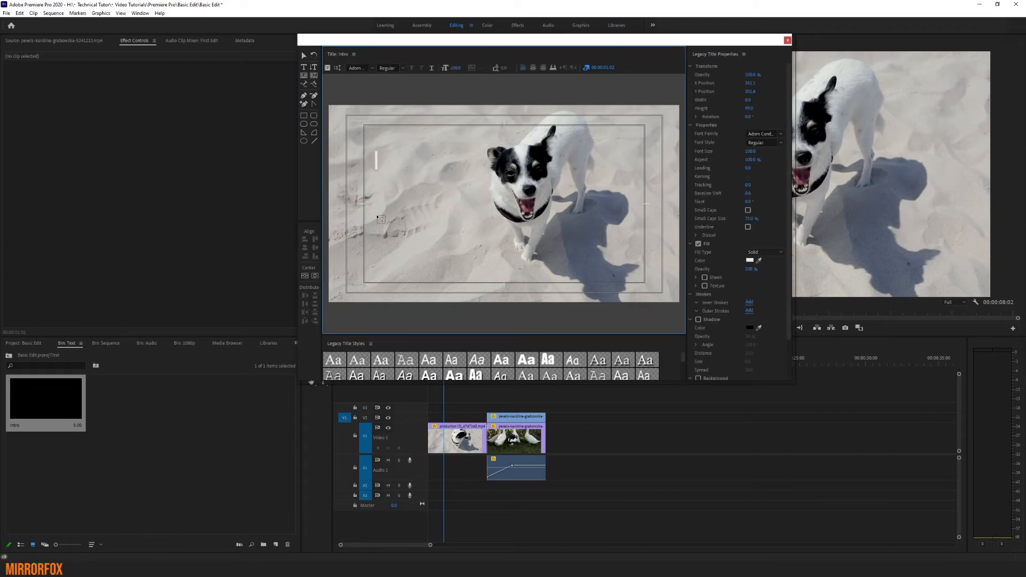
text(HELLO)
click(305, 56)
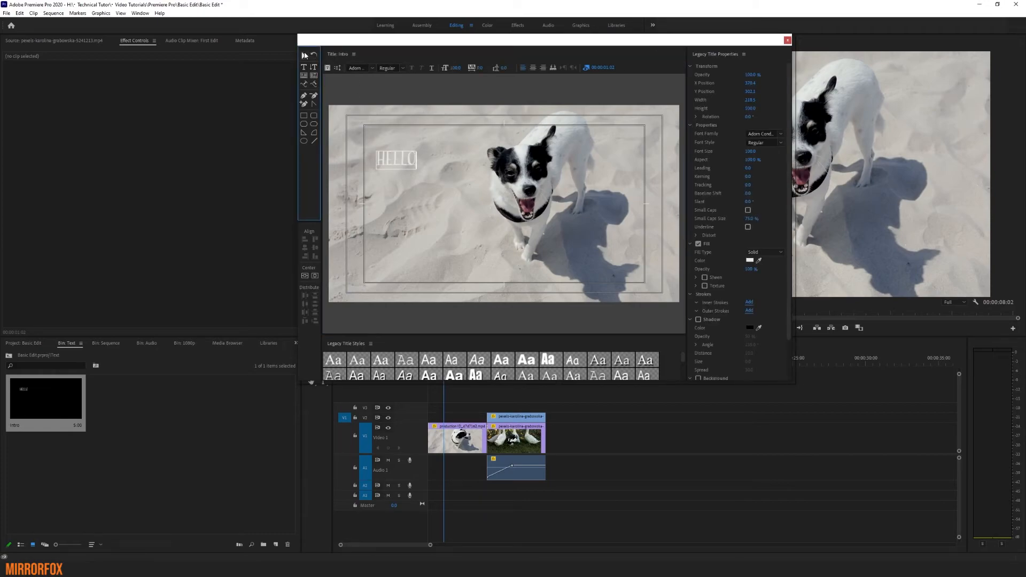
- Set the title text's font family to Agency FB and its fill colour to turquoise
click(781, 135)
click(780, 153)
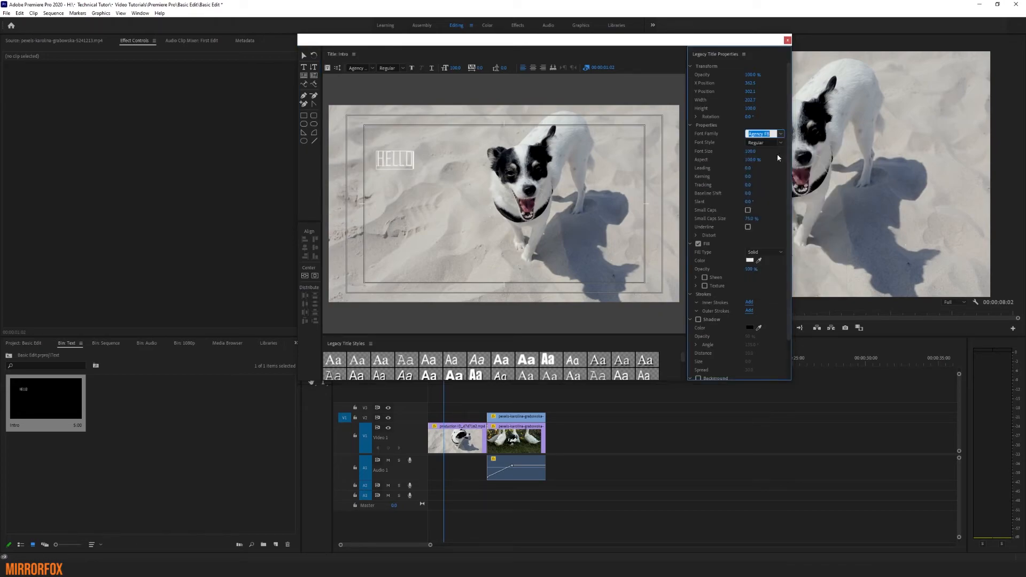
click(750, 262)
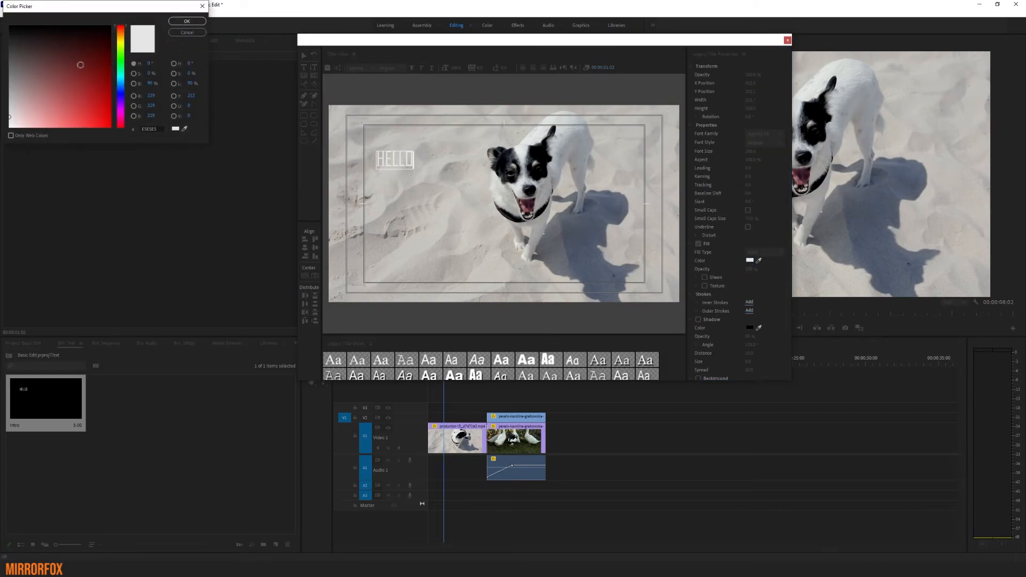
click(121, 77)
drag(93, 82, 99, 102)
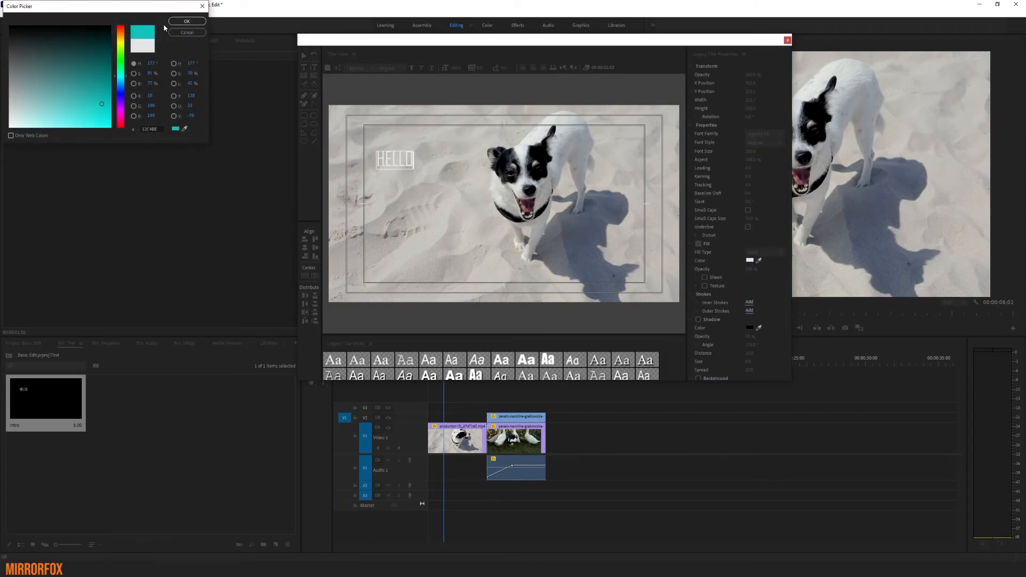
click(174, 22)
- Enlarge the "HELLO" title text to nearly three times its size and fit it into the upper-left of the title-safe area
click(303, 60)
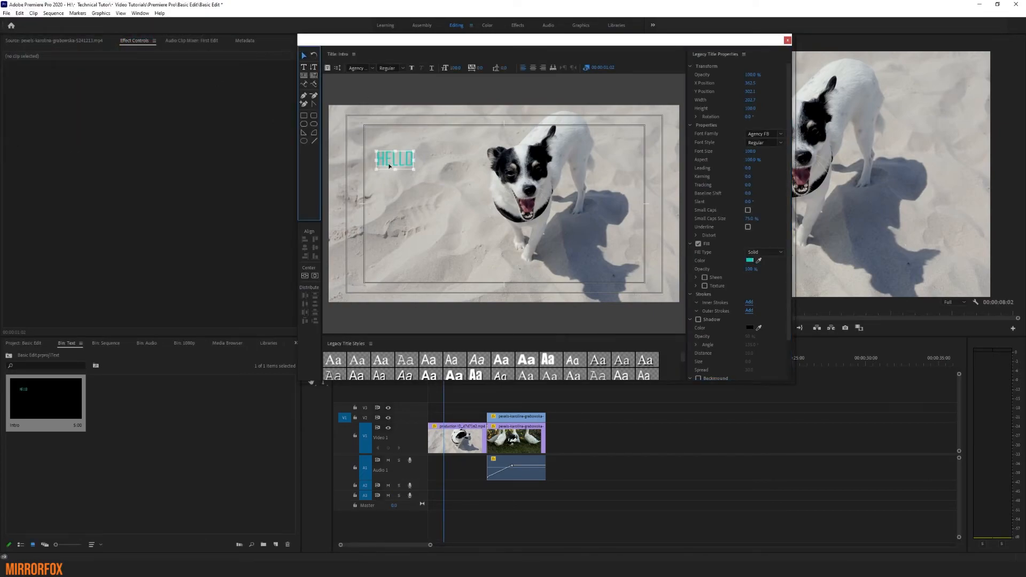
drag(414, 151, 465, 149)
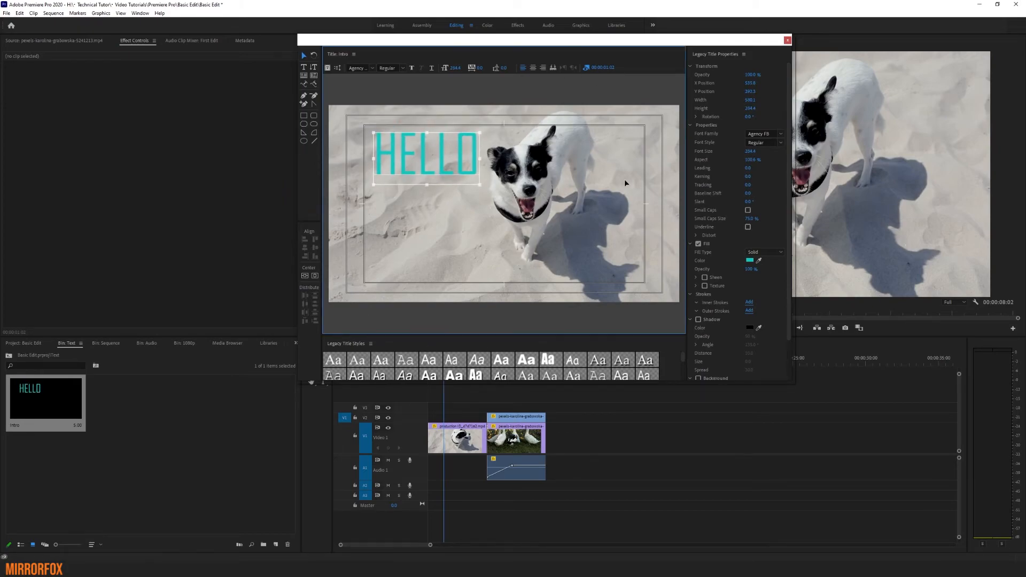
- Close the title editor and place the Intro title on video track V3 so it ends at the first clip's cut
click(787, 40)
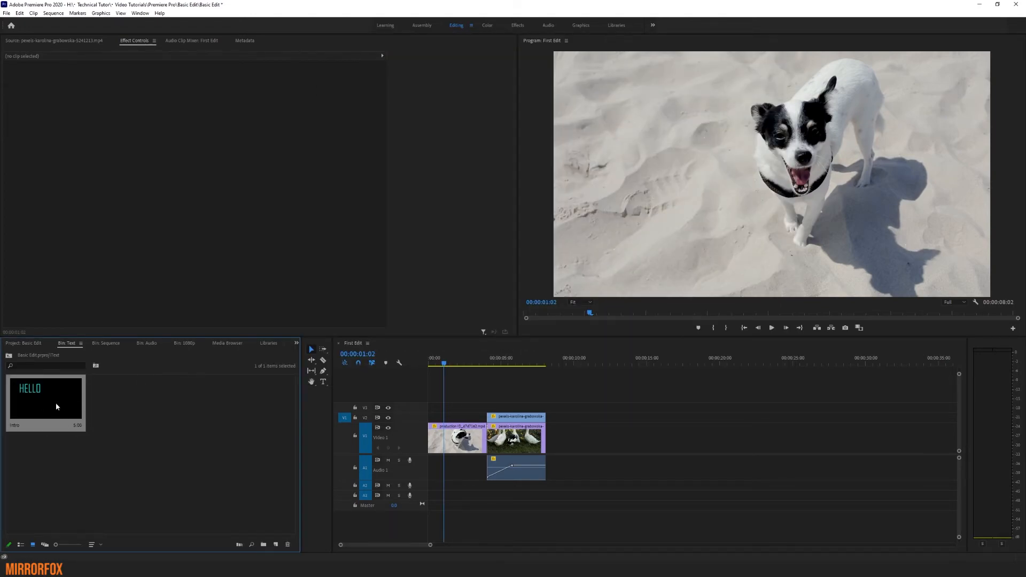
drag(56, 404, 477, 406)
mouse_move(484, 358)
mouse_down()
mouse_move(495, 359)
mouse_move(487, 362)
mouse_up()
drag(514, 408, 486, 408)
click(459, 358)
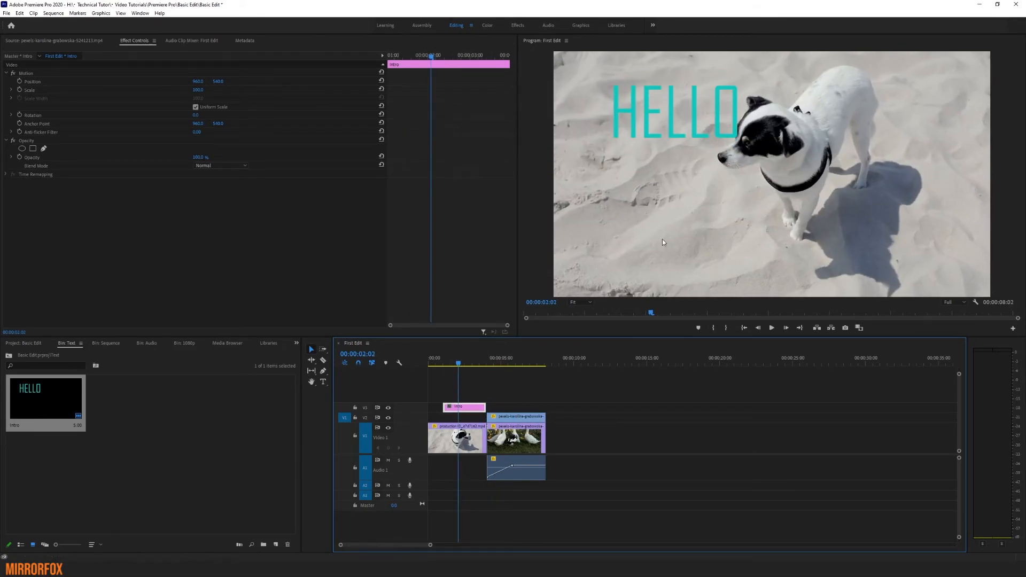
- Reopen the Intro title, widen its properties panel, and centre the "HELLO" text horizontally and vertically in the frame
double_click(56, 396)
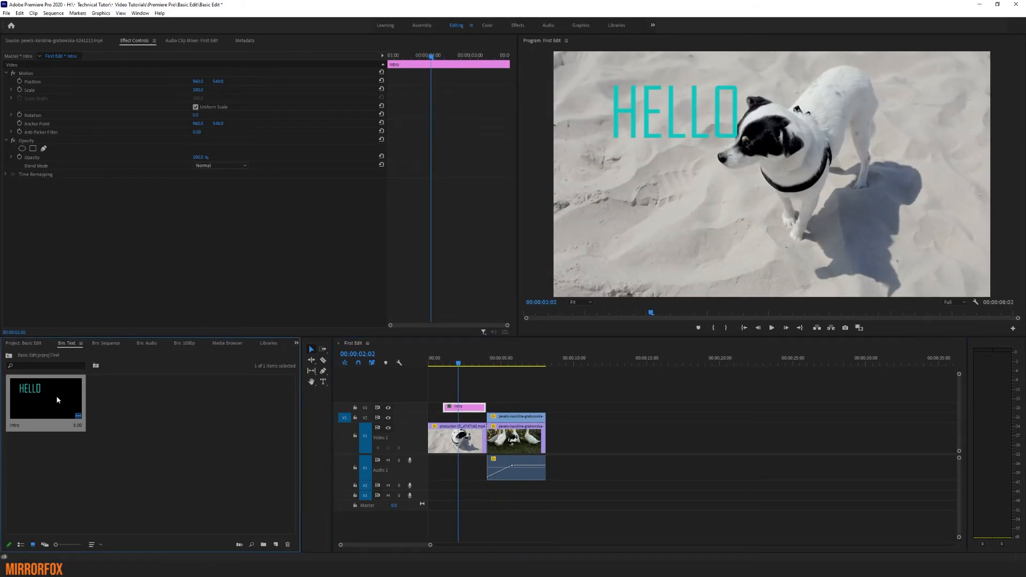
click(789, 42)
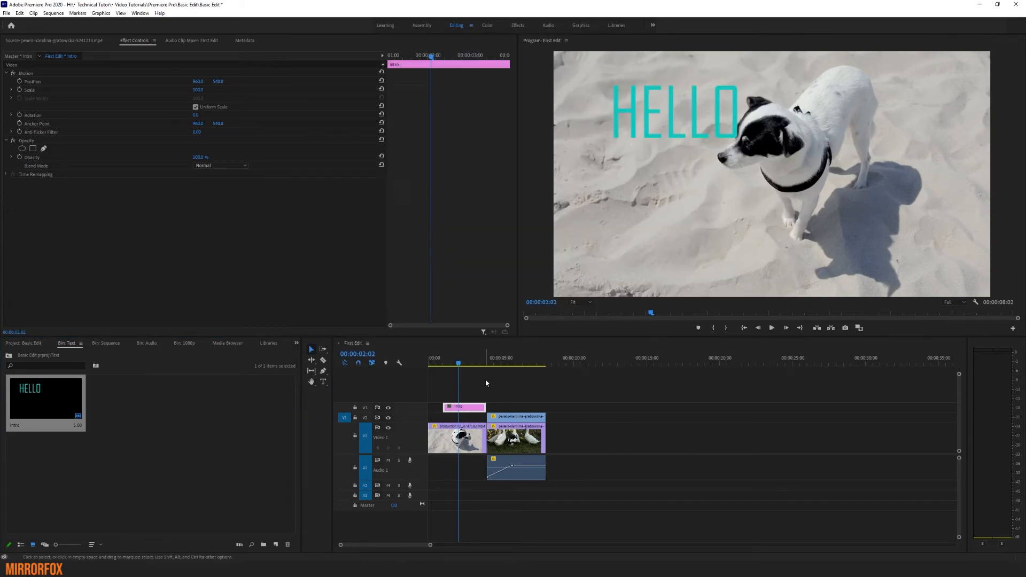
double_click(459, 409)
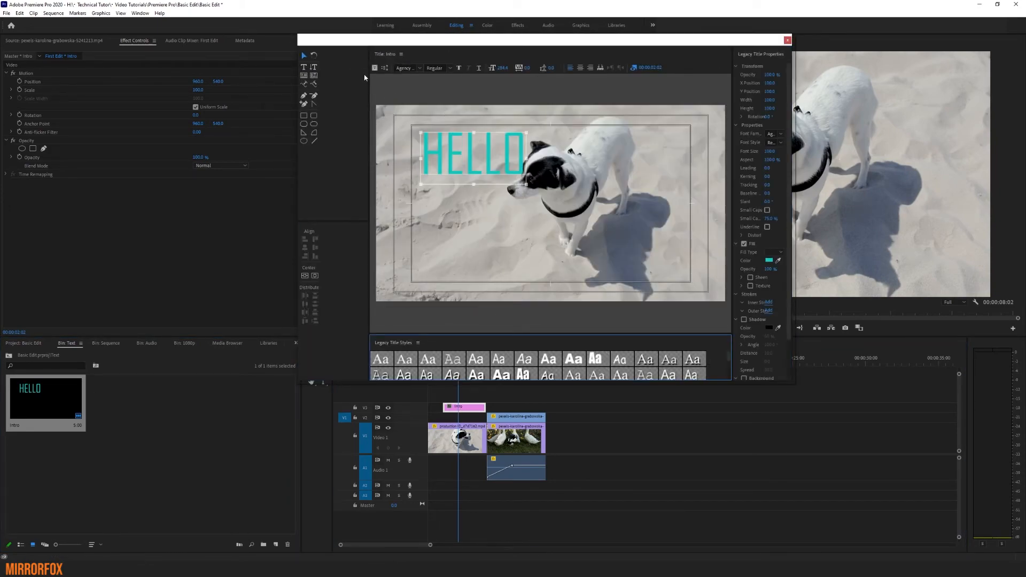
drag(368, 83, 324, 82)
drag(732, 169, 654, 168)
scroll(743, 257, up, 1)
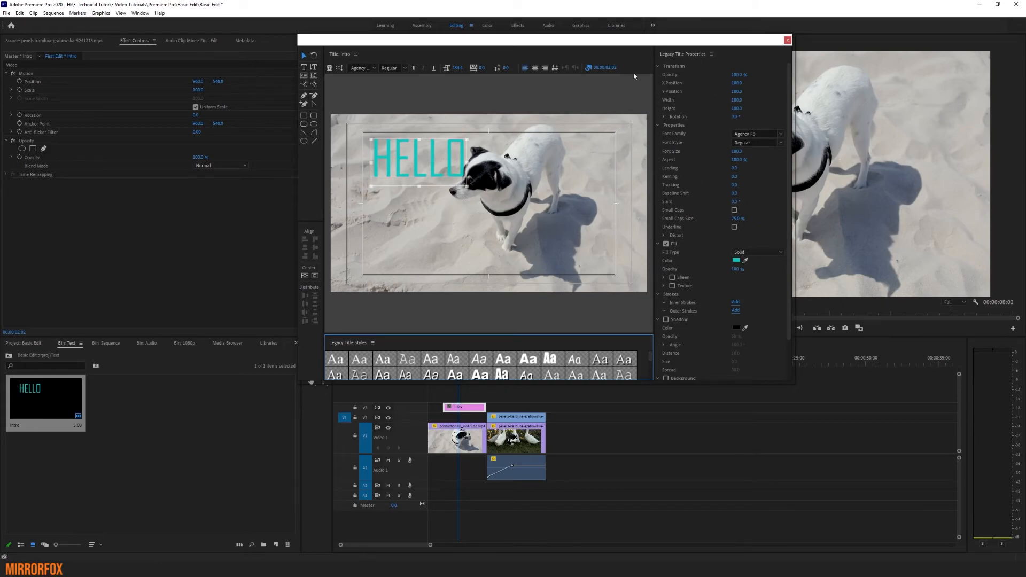
click(315, 275)
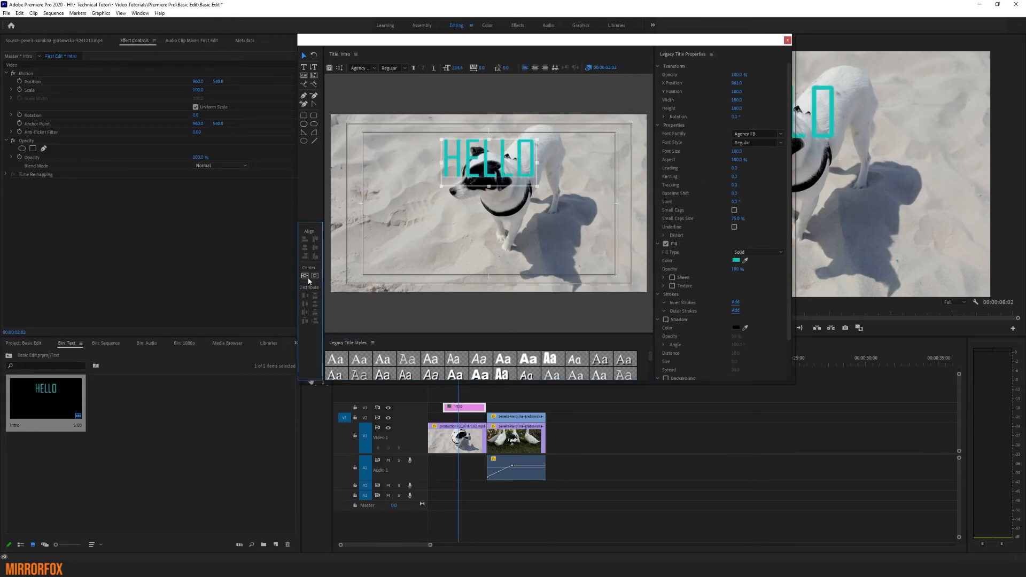
click(304, 275)
click(787, 40)
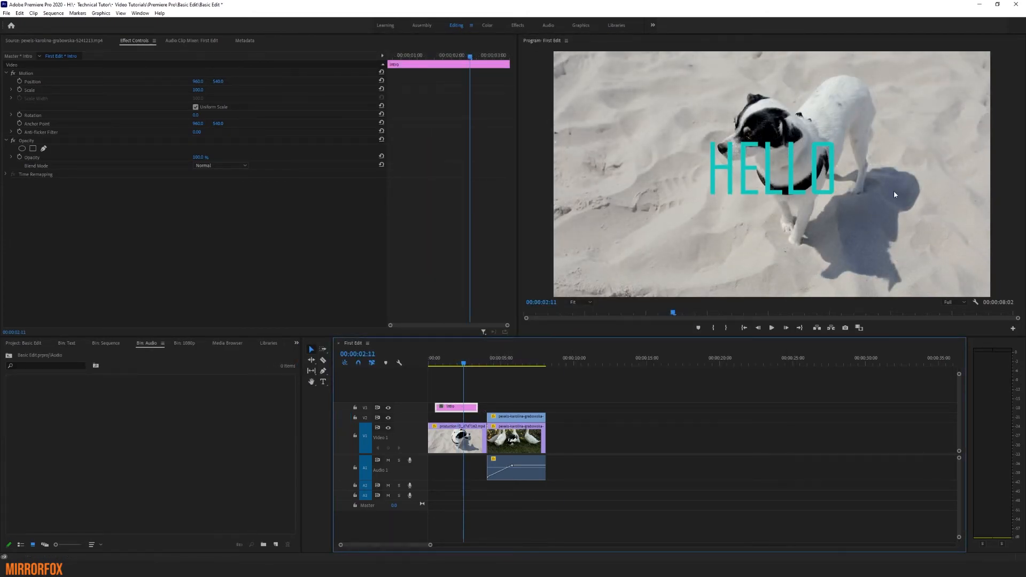
- Import the "sunlapse" music track from the drive's Audio > Tracks folder into the project's Audio bin
drag(472, 361, 501, 364)
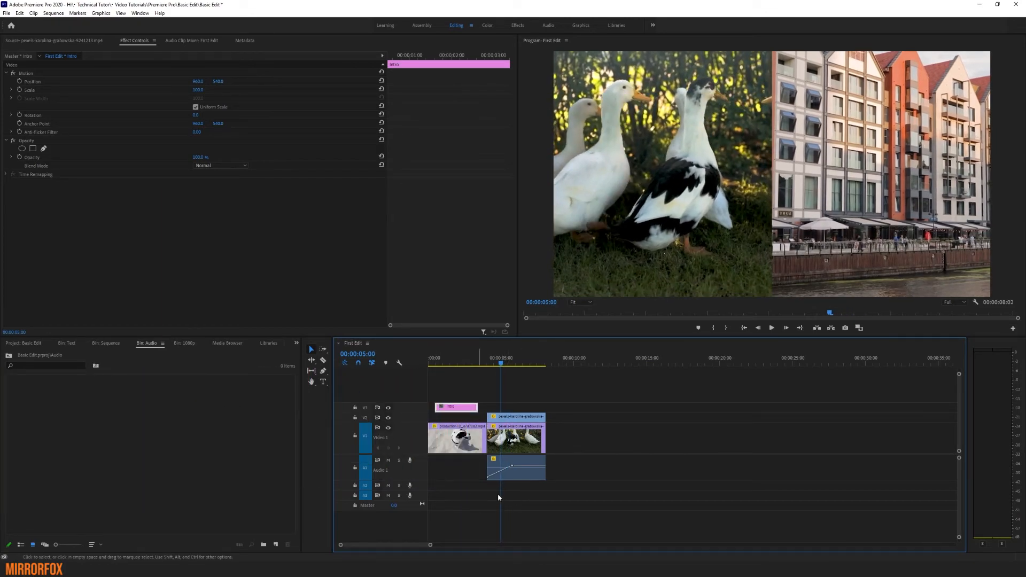
click(24, 344)
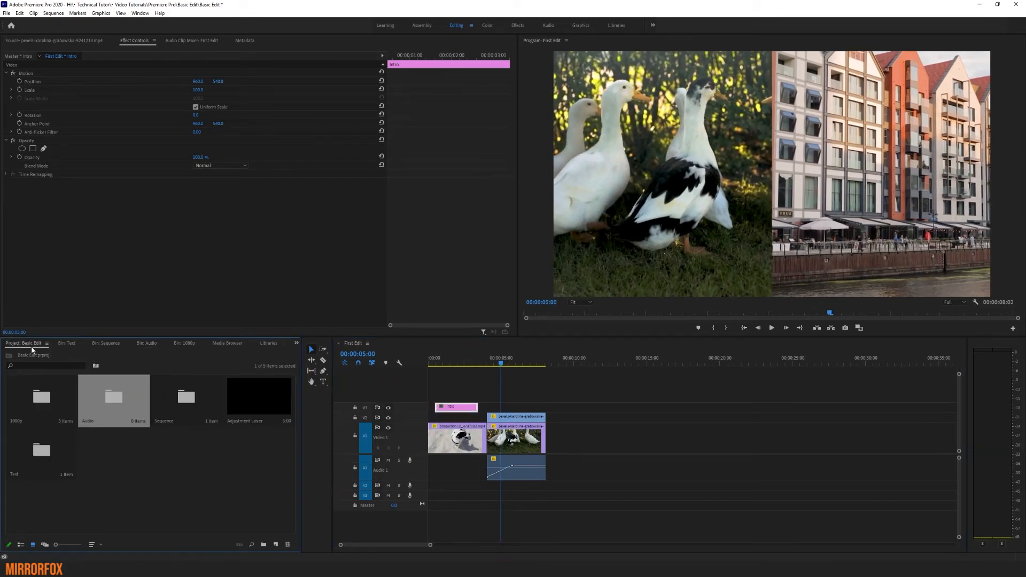
double_click(106, 399)
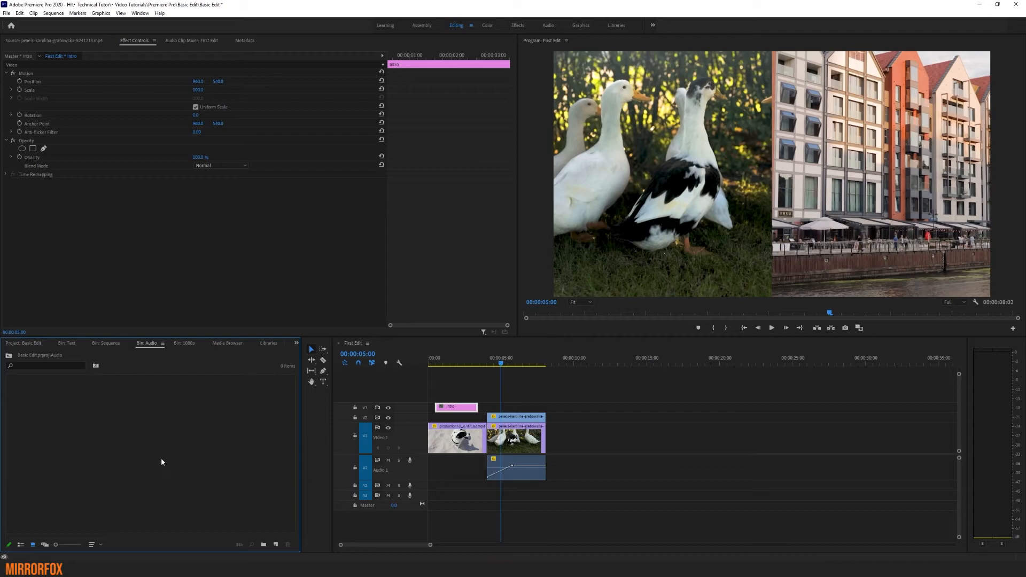
double_click(153, 410)
scroll(295, 268, down, 2)
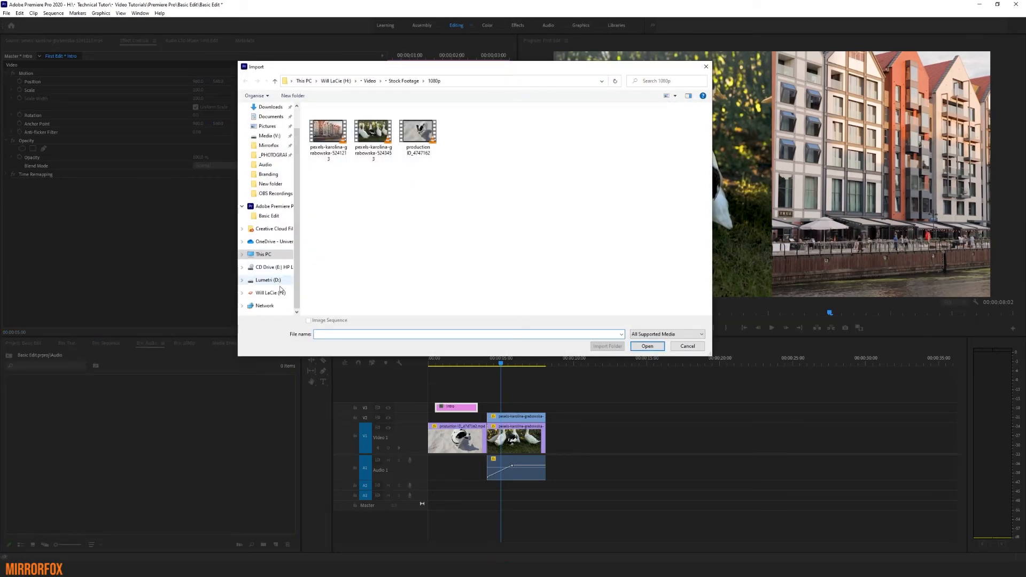
click(270, 292)
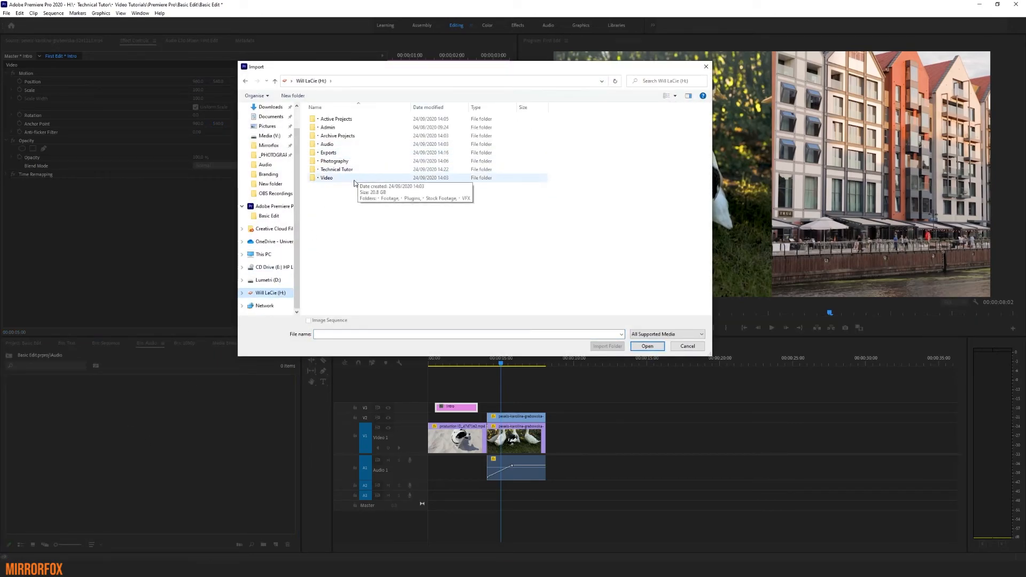
click(365, 146)
double_click(365, 145)
double_click(338, 126)
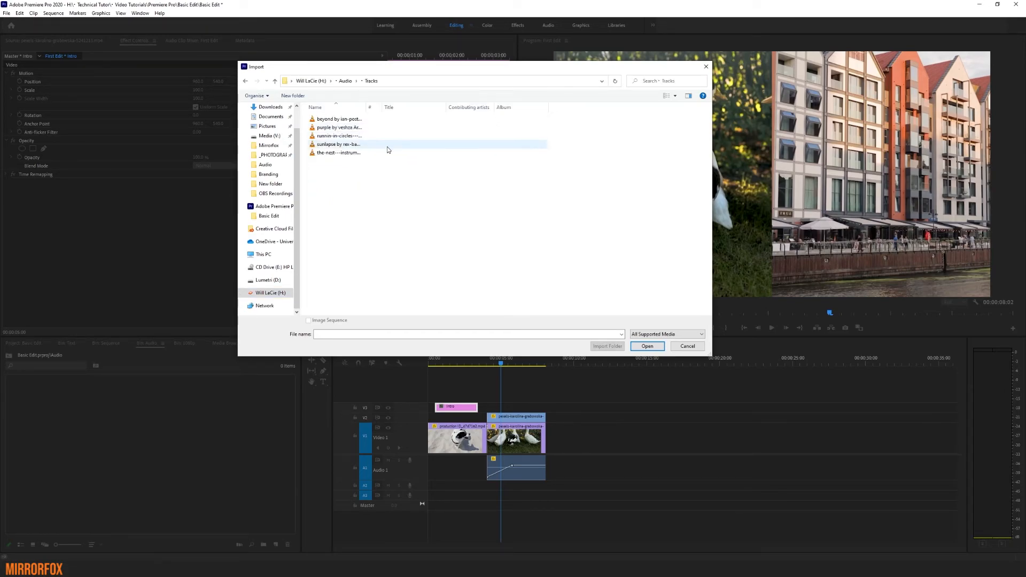
double_click(359, 145)
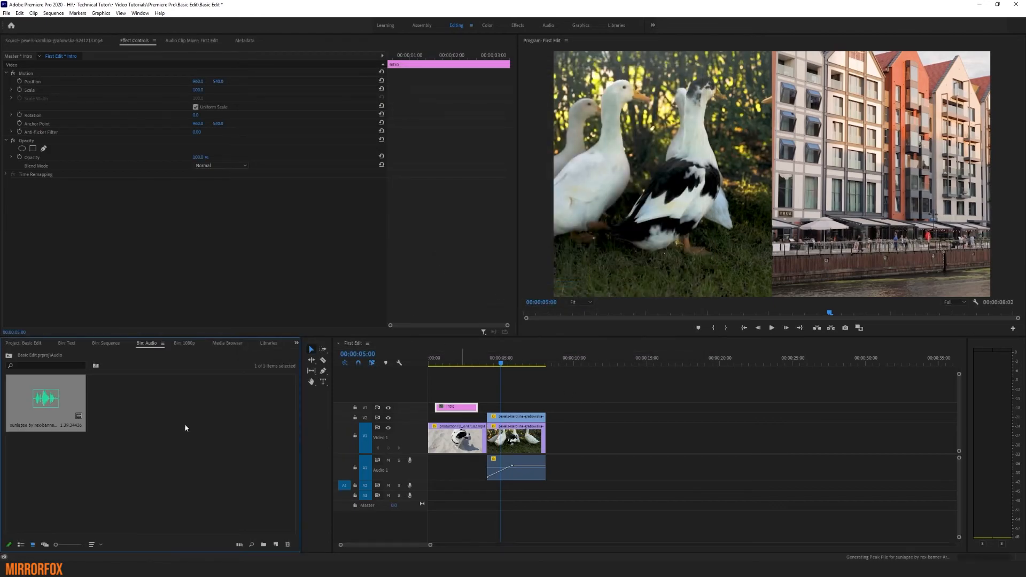
- Open the imported music track in the source monitor and play back its opening to check the audio levels
click(37, 396)
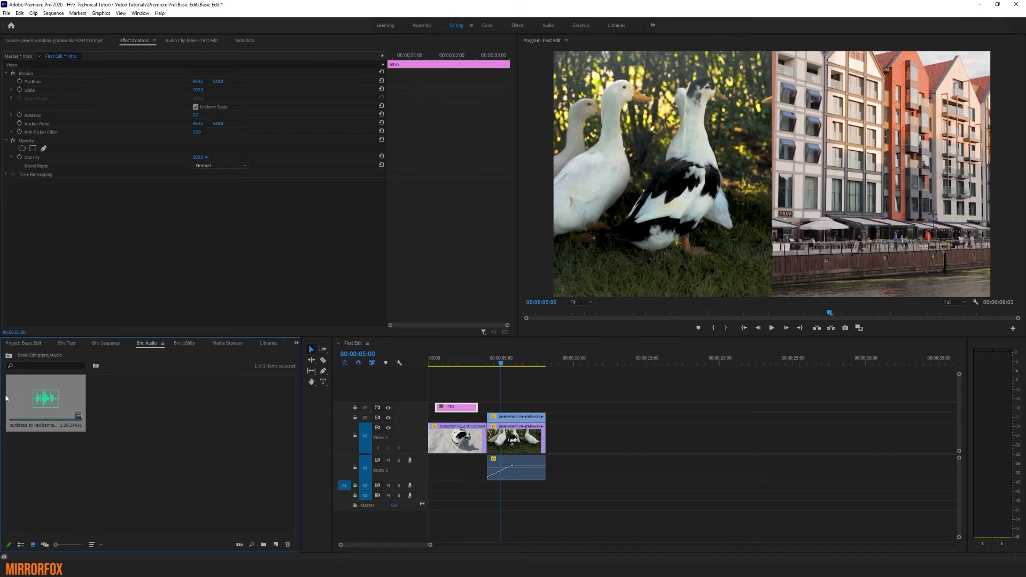
double_click(46, 399)
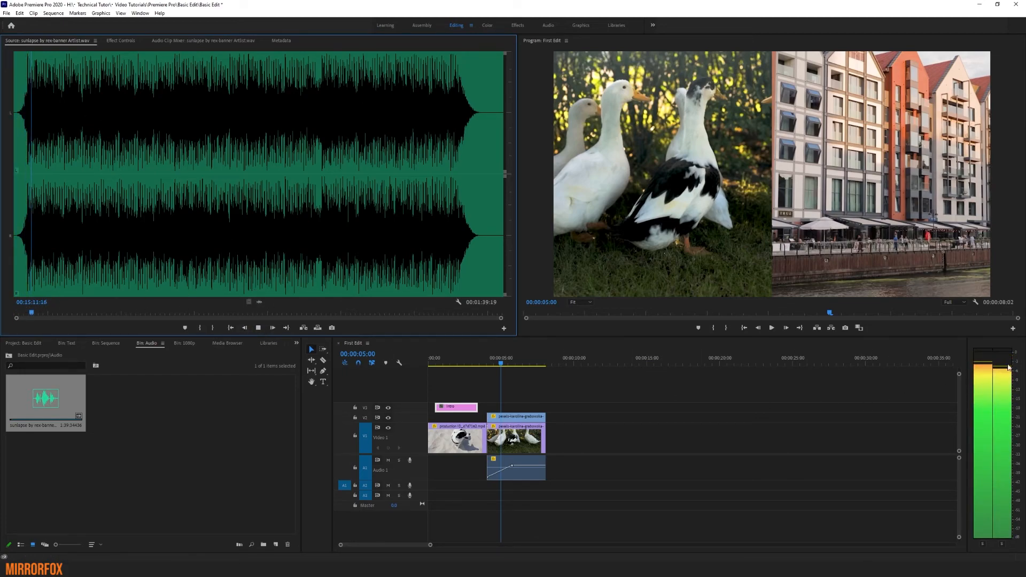
click(259, 328)
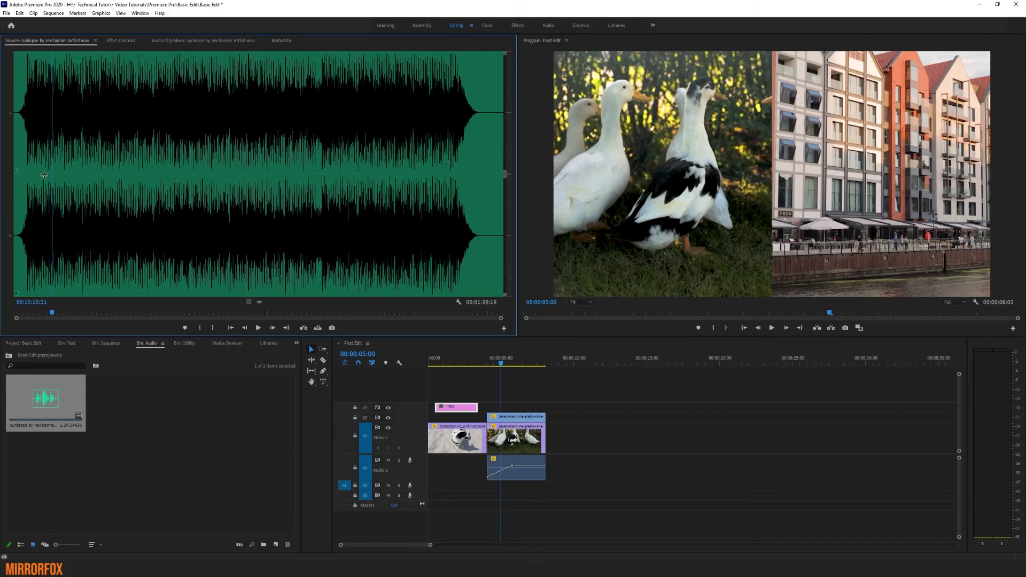
- Mark the music from near its beginning to 00:15:27:01 and place that range at the sequence start on audio track A2
drag(51, 163, 107, 169)
key(i)
key(o)
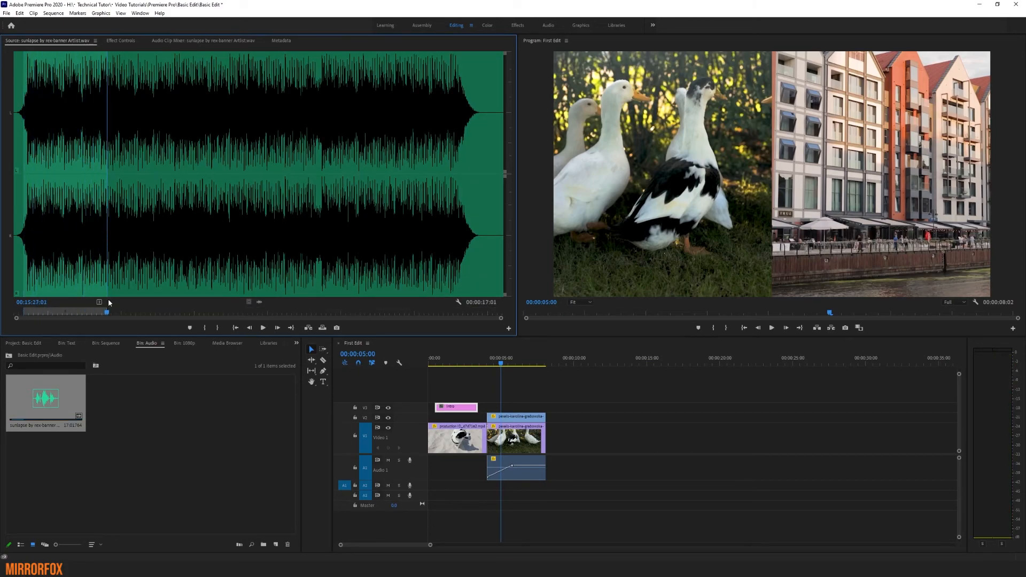
drag(260, 302, 428, 490)
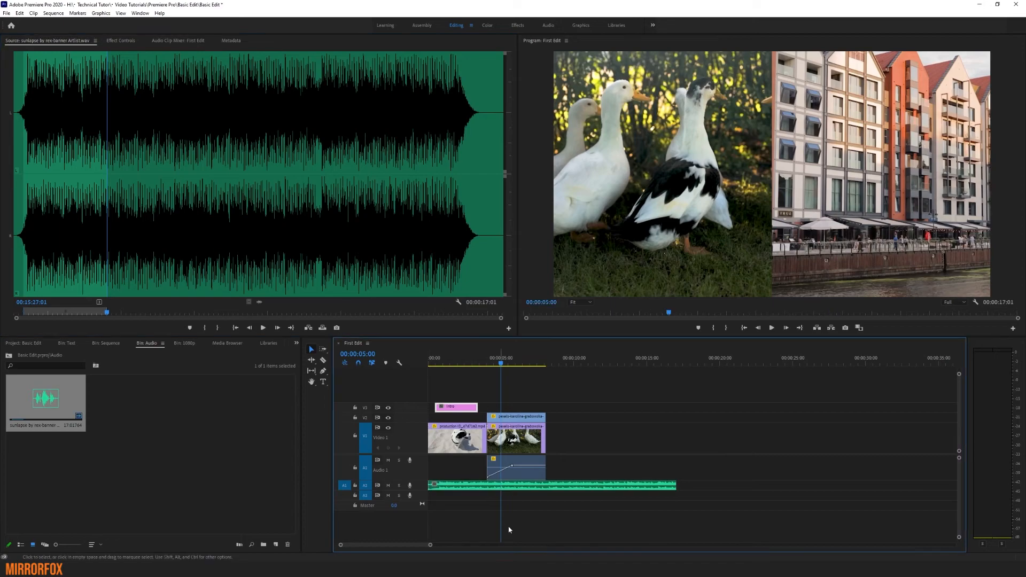
- Try moving the music clip within the audio tracks and undo the changes
drag(507, 488, 554, 487)
key(ctrl+z)
key(ctrl+z)
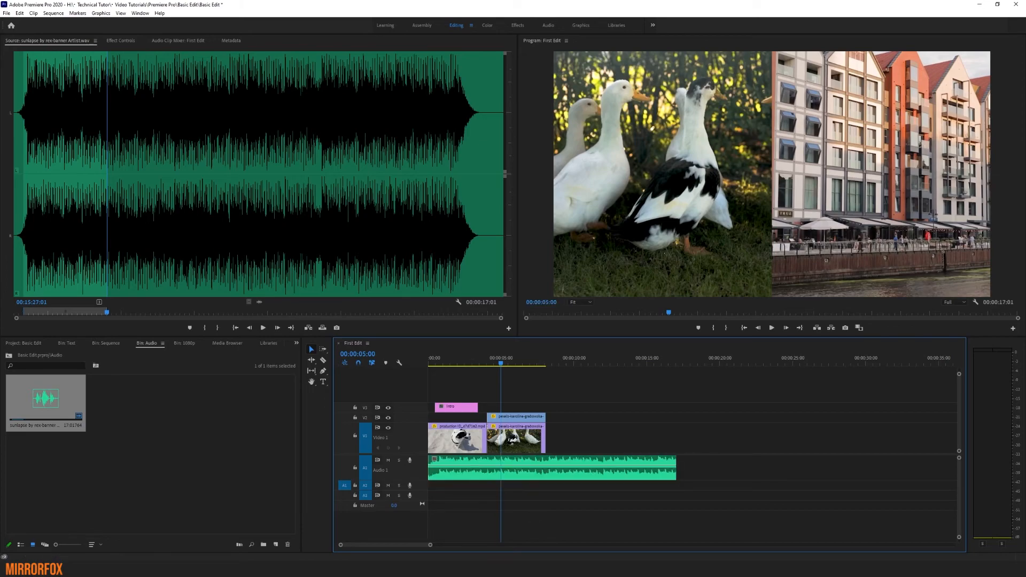
- Trim the music clip's end to match the end of the video clips and expand audio track A2
drag(675, 486, 545, 486)
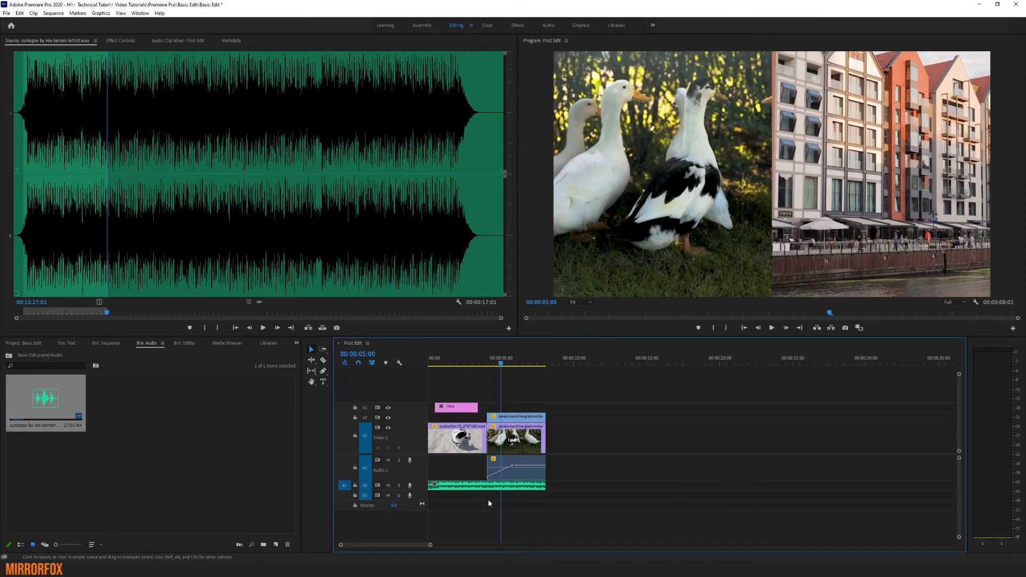
drag(423, 490, 455, 506)
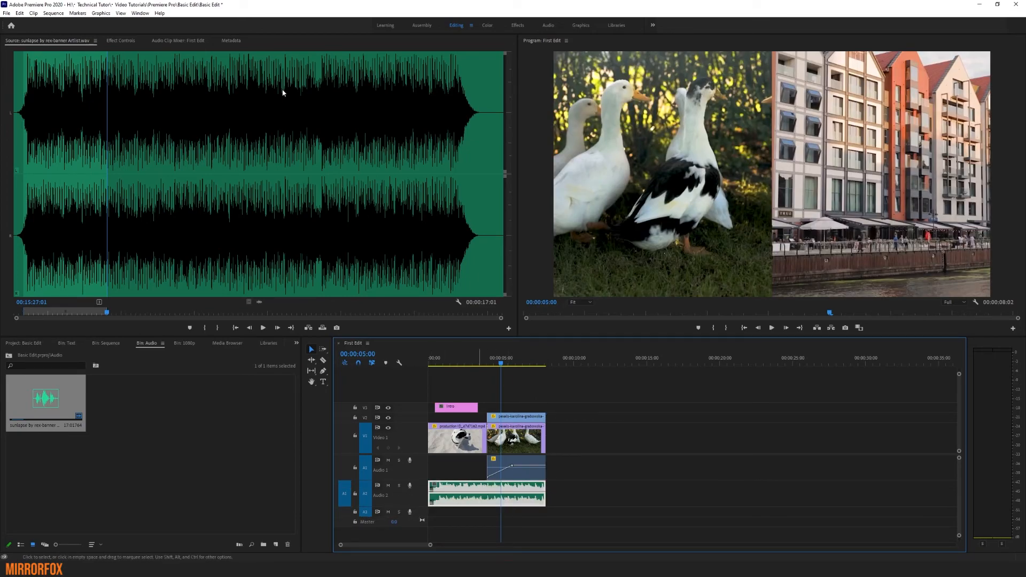
- Add a volume Level keyframe at the start of the music clip and lower it to minus infinity dB
click(129, 42)
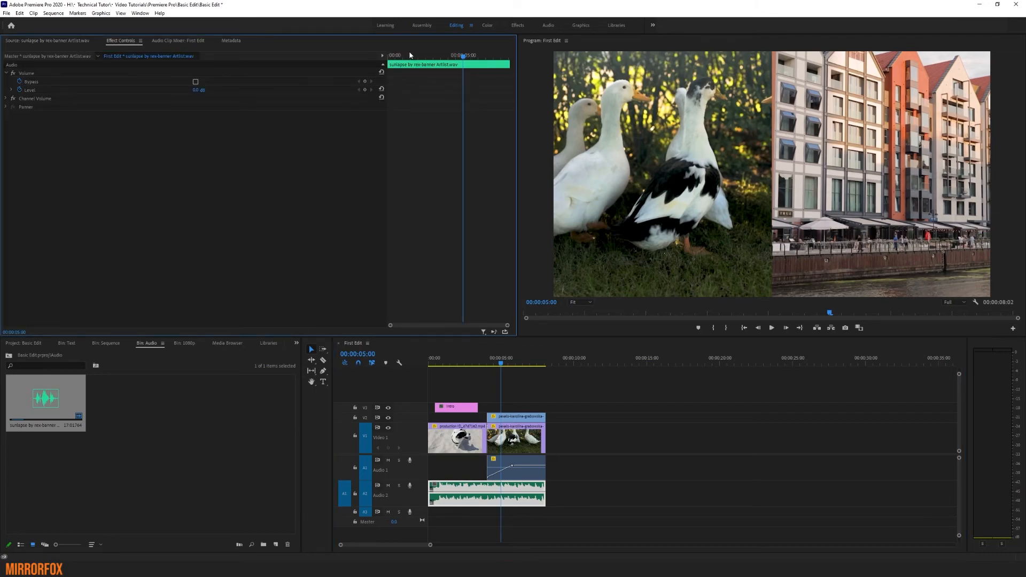
drag(410, 55, 382, 53)
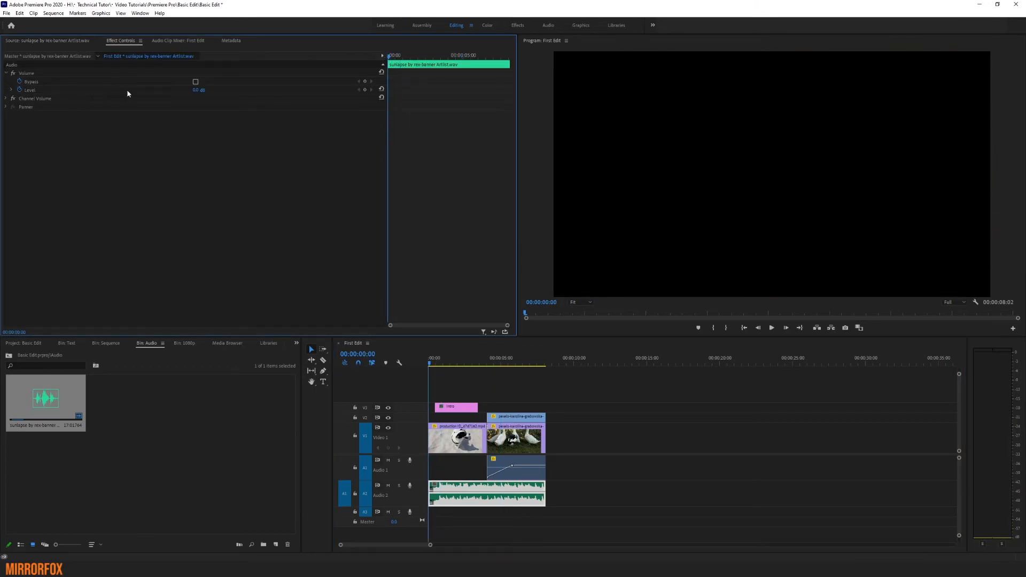
click(364, 90)
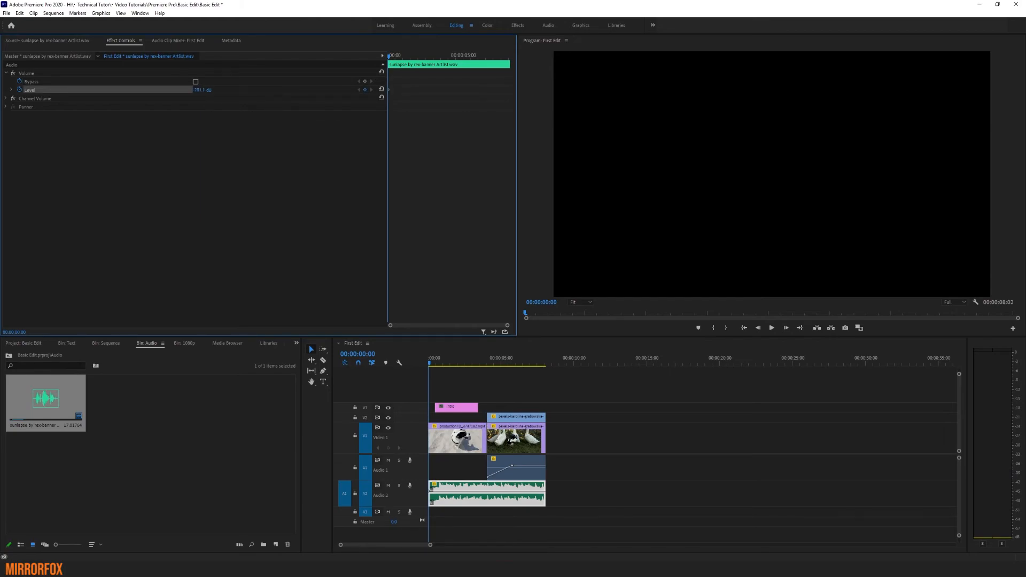
drag(202, 90, 221, 89)
- Set the music clip's volume Level to -10 dB at 00:00:01:17 to complete the fade-in
drag(399, 63, 415, 62)
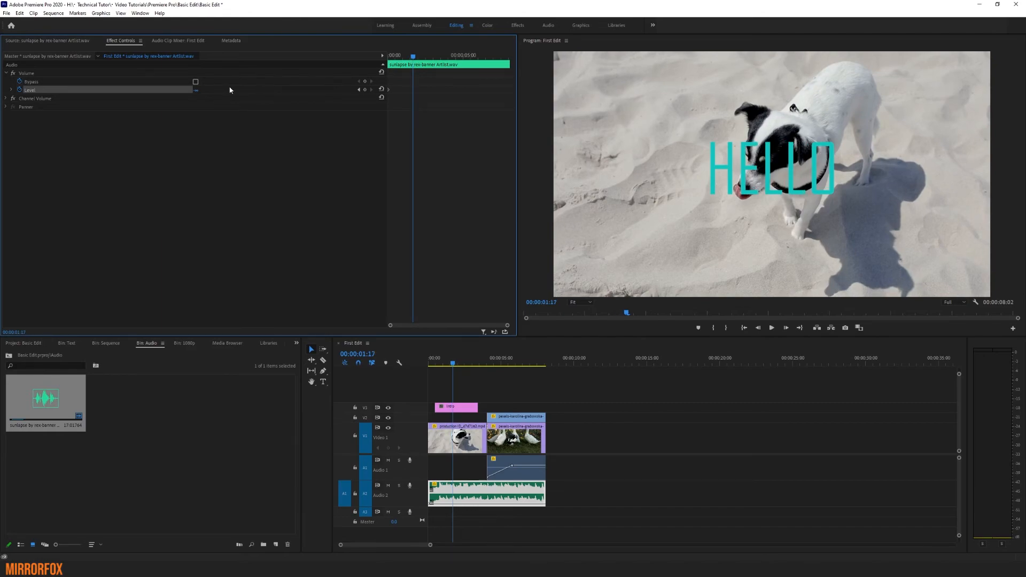
click(196, 90)
key(Return)
- Play the sequence from the start to check the music's fade-in
drag(403, 57, 380, 58)
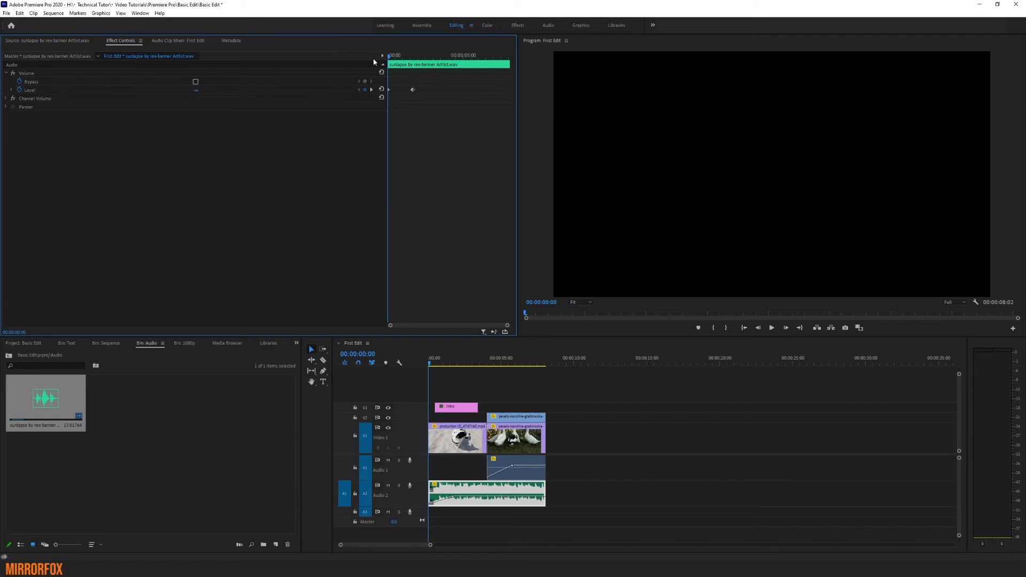
key(space)
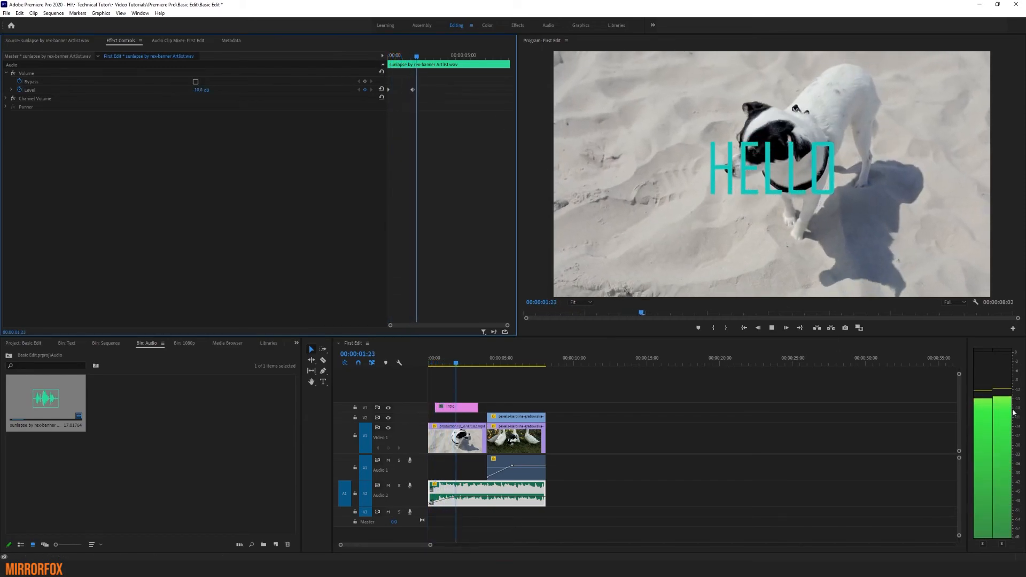
click(428, 58)
- Fade out the music with a Level keyframe at 00:00:06:23 and another at 00:00:08:01 set to minus infinity dB
drag(428, 57, 492, 57)
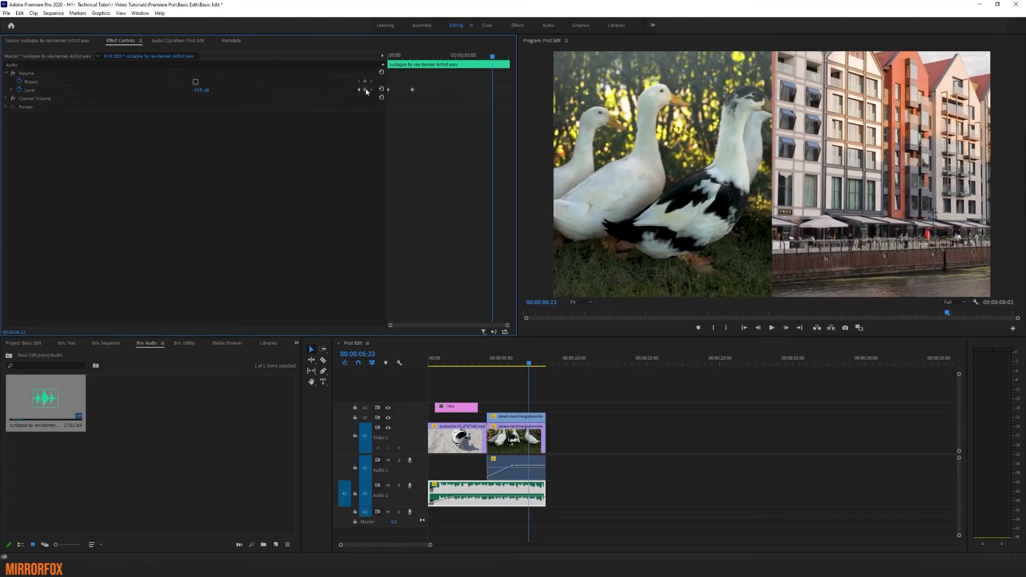
click(365, 90)
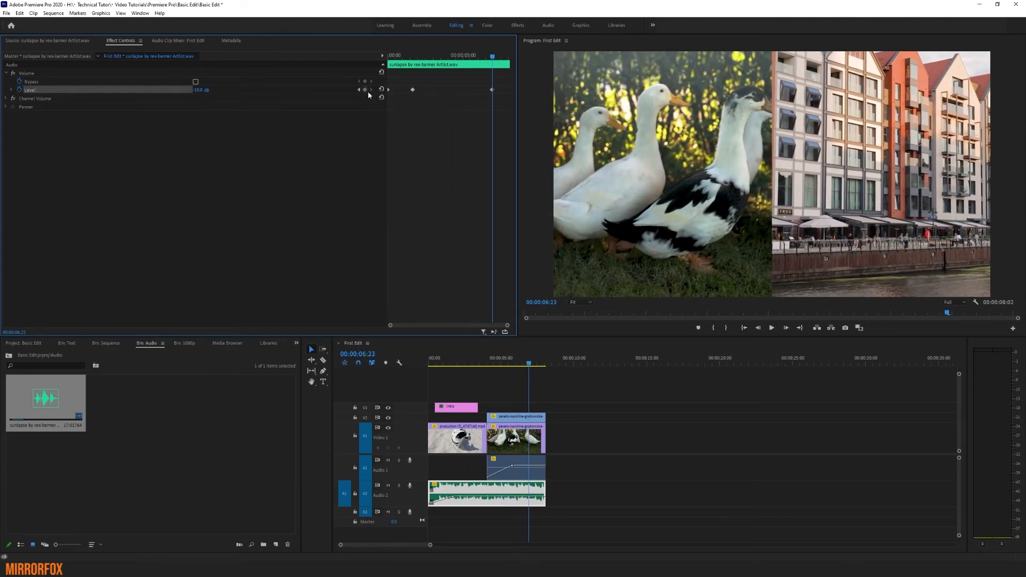
drag(423, 56, 508, 64)
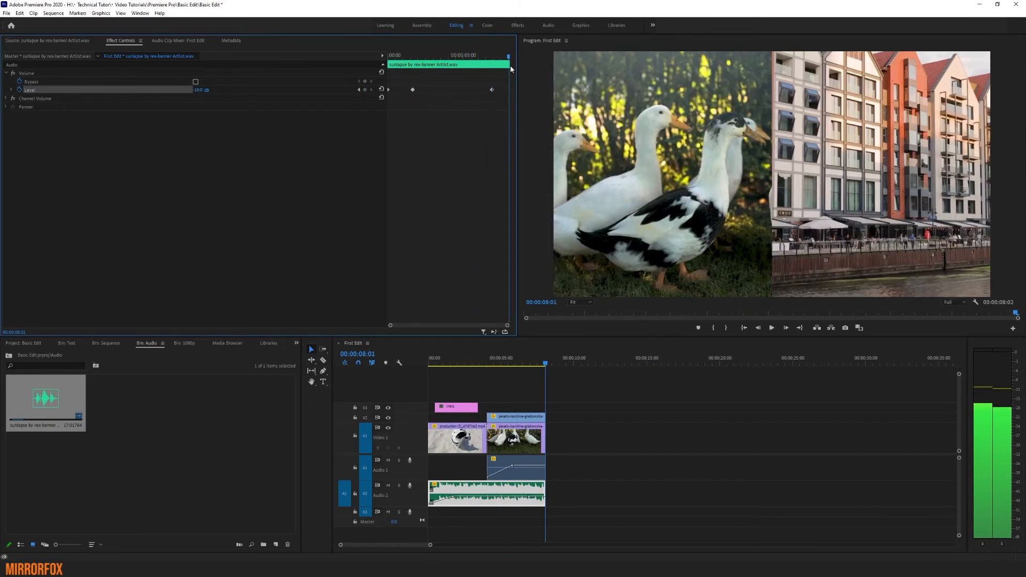
click(357, 184)
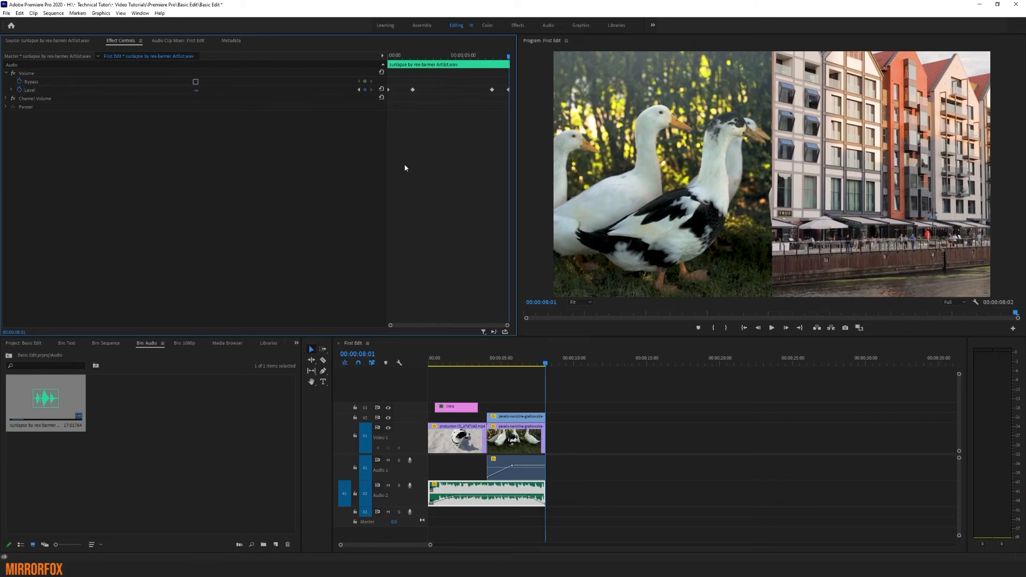
- Play back the end of the sequence to check the music's fade-out, and deselect the music clip
drag(487, 56, 470, 56)
key(space)
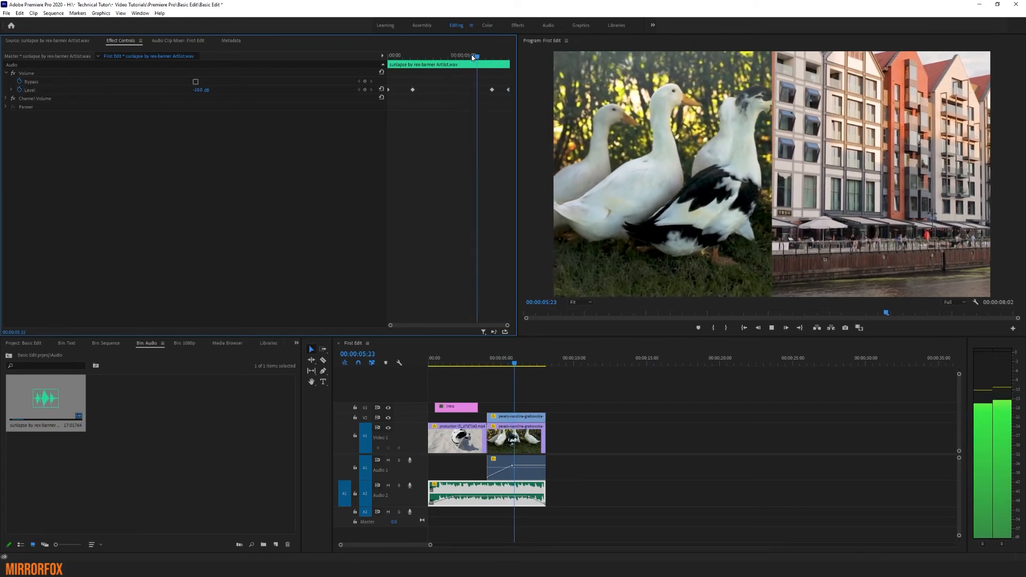
key(space)
click(611, 470)
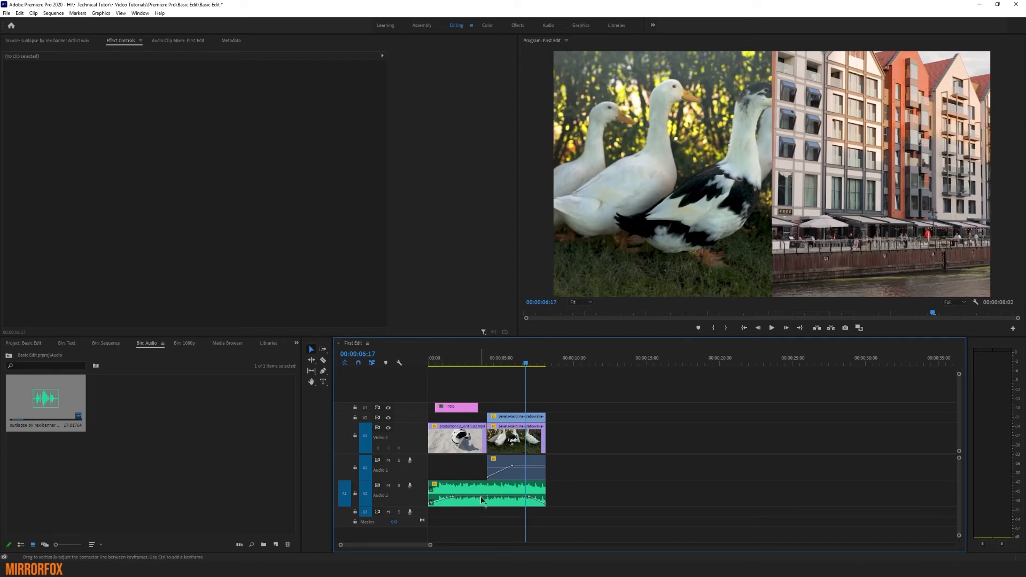
click(536, 501)
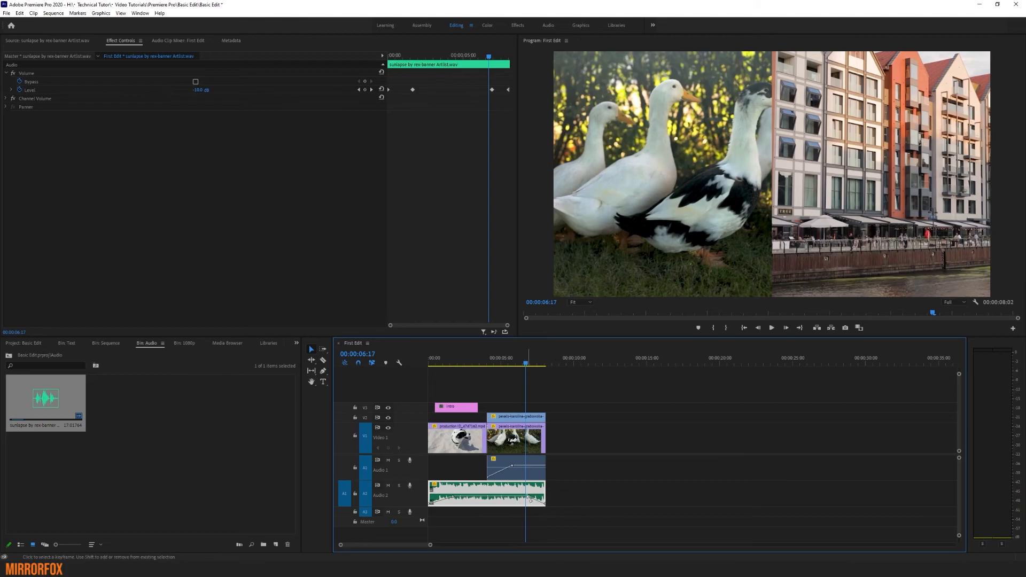
drag(453, 496, 485, 502)
key(ctrl+z)
click(572, 500)
- Select the music clip and play the sequence from the start to check its level on the audio meters
click(508, 490)
drag(486, 364, 481, 363)
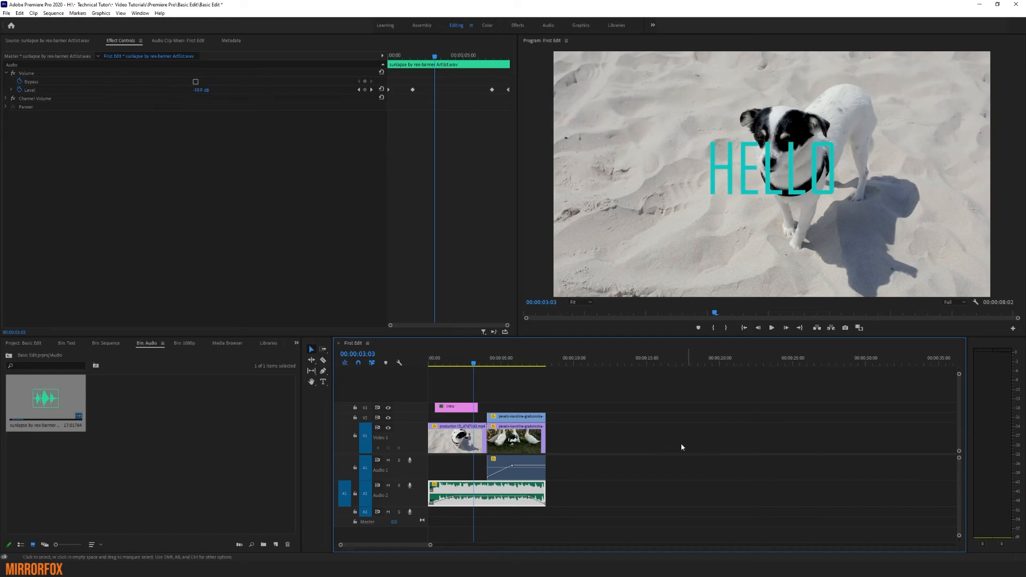
key(Home)
key(space)
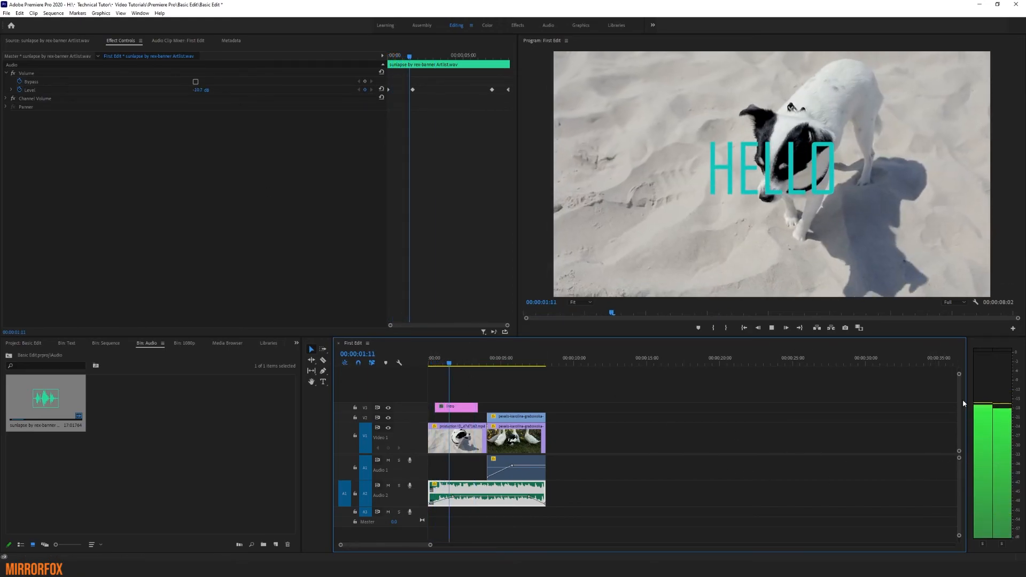
key(space)
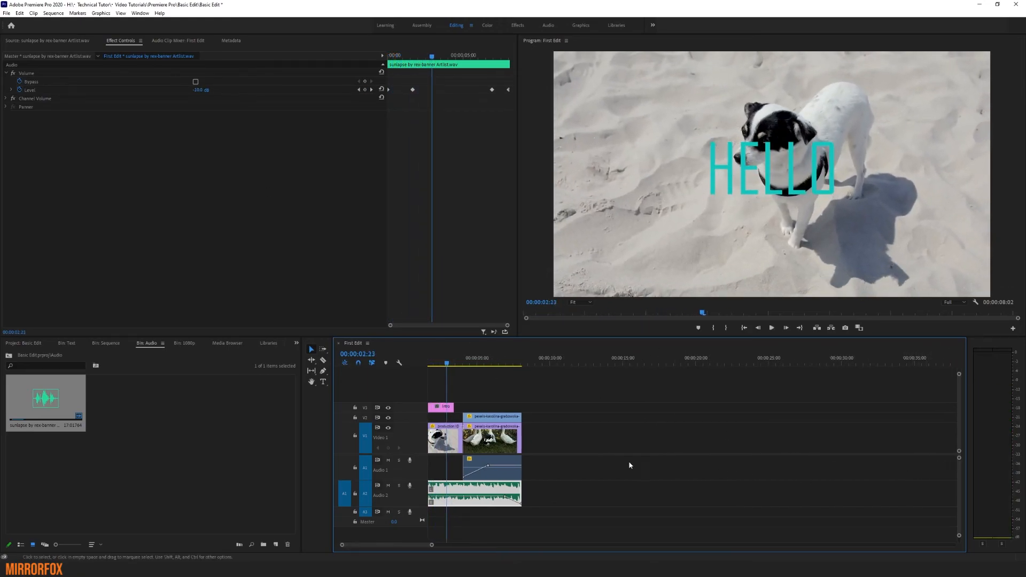
- Play around the cut between the dog clip and the duck clip several times to compare their audio levels
drag(430, 545, 436, 545)
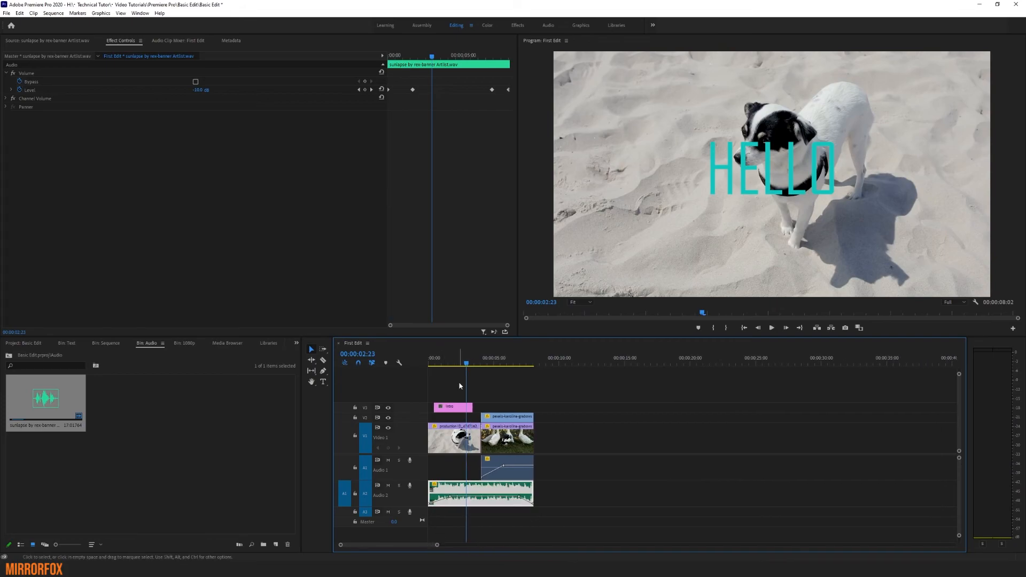
key(space)
key(space)
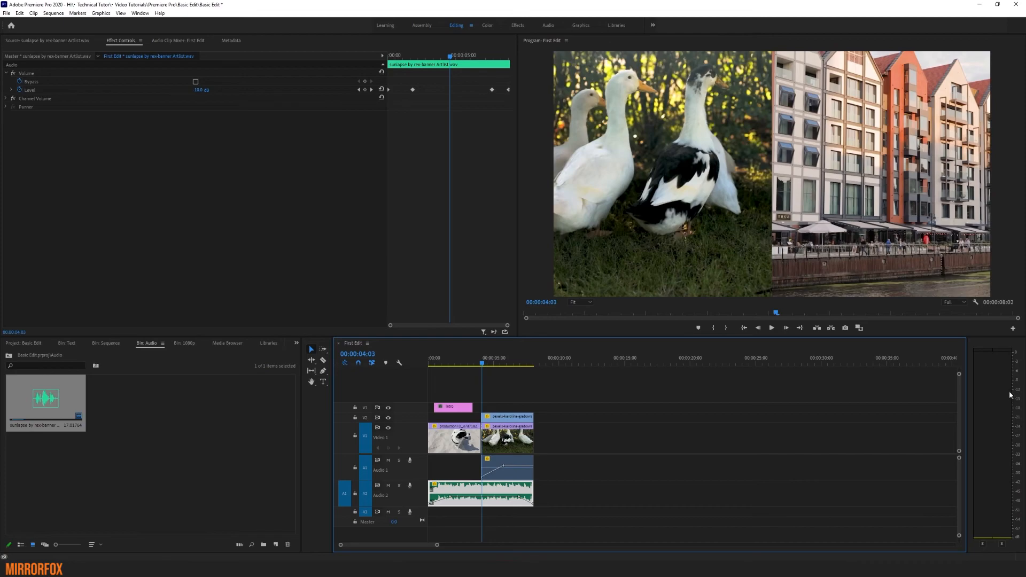
click(460, 364)
key(space)
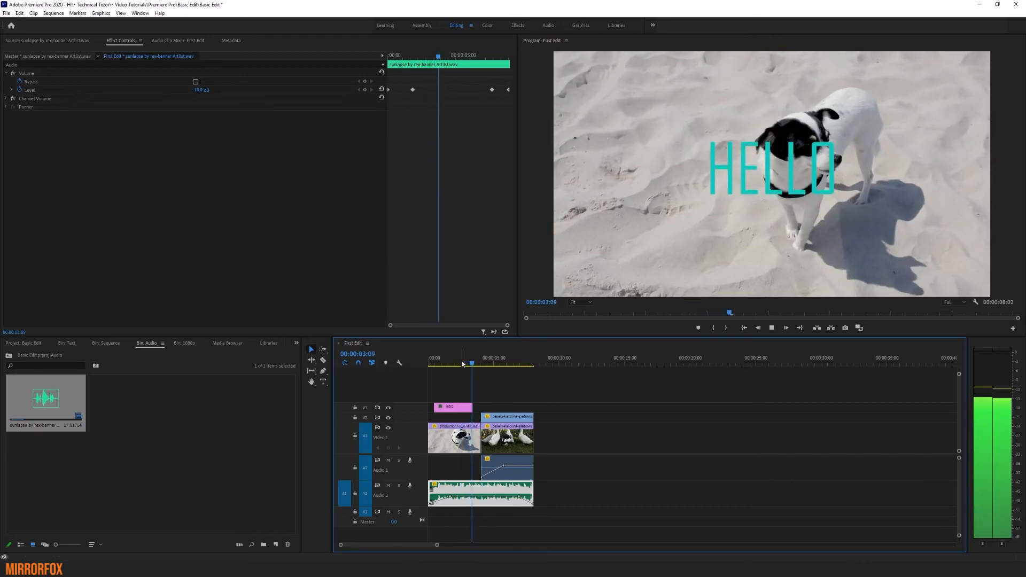
key(space)
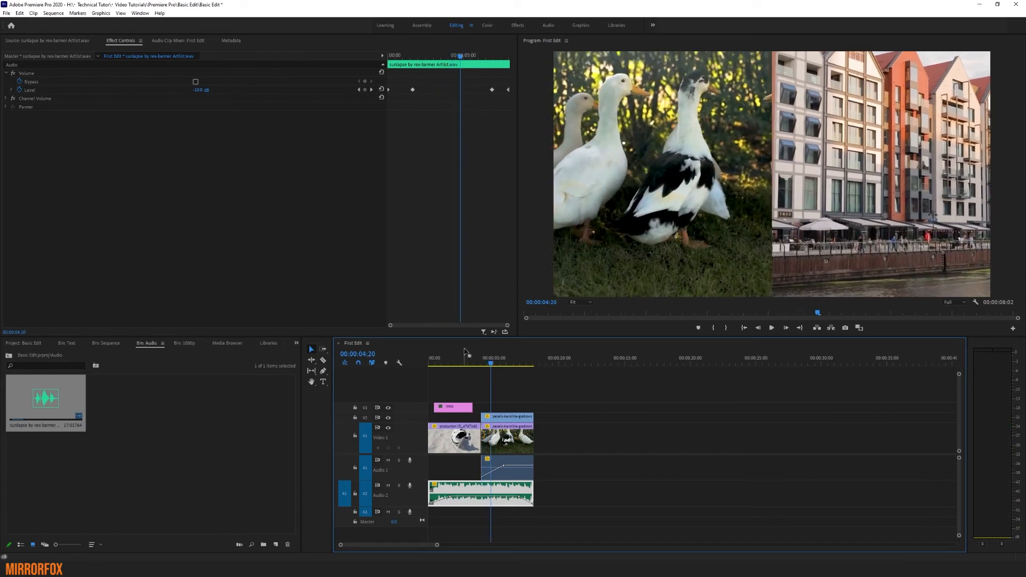
click(480, 360)
key(space)
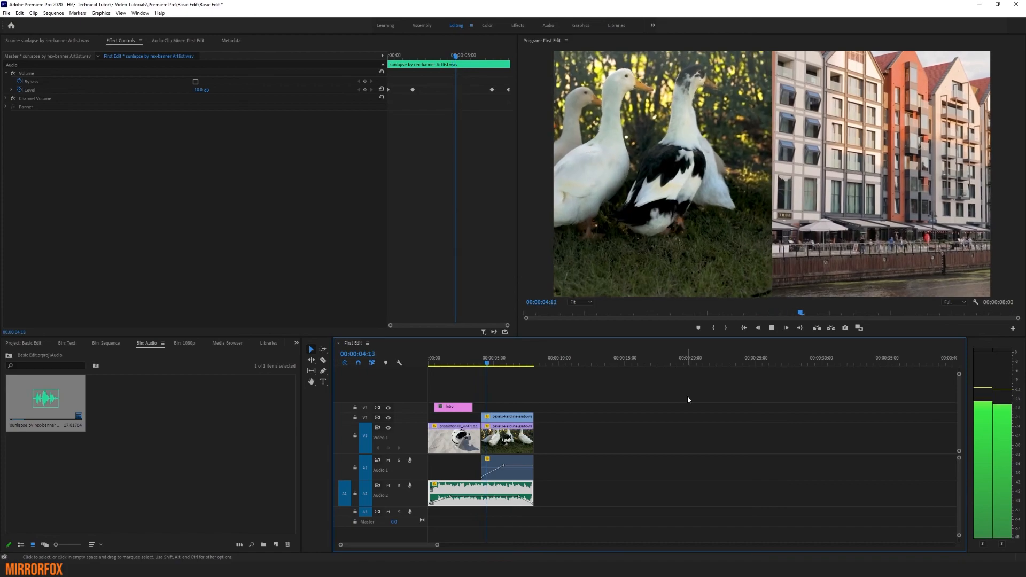
key(space)
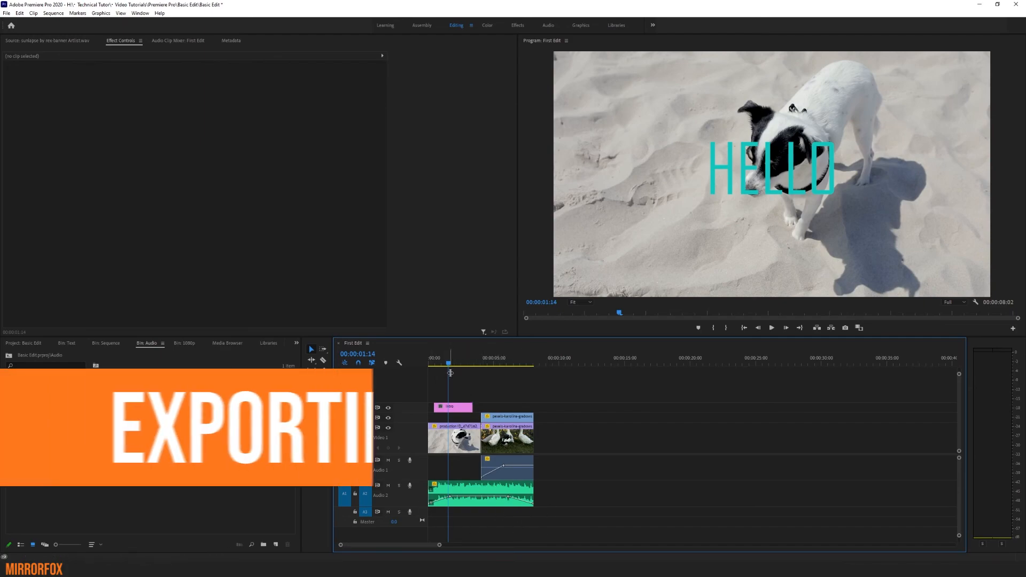
- Scrub to 00:00:03:17, then maximize the Program monitor to inspect the frame and restore the layout
drag(451, 364, 476, 372)
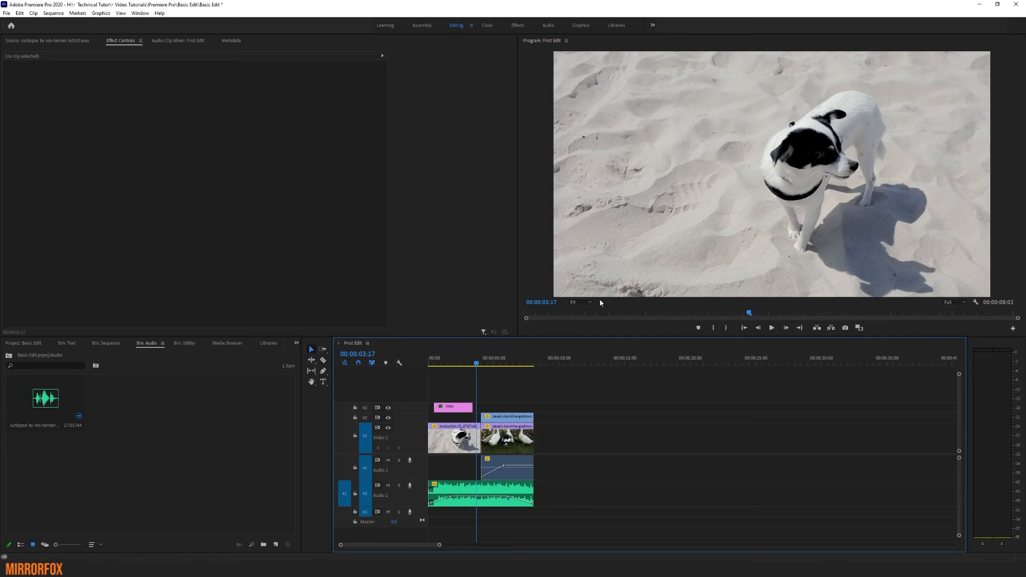
click(699, 191)
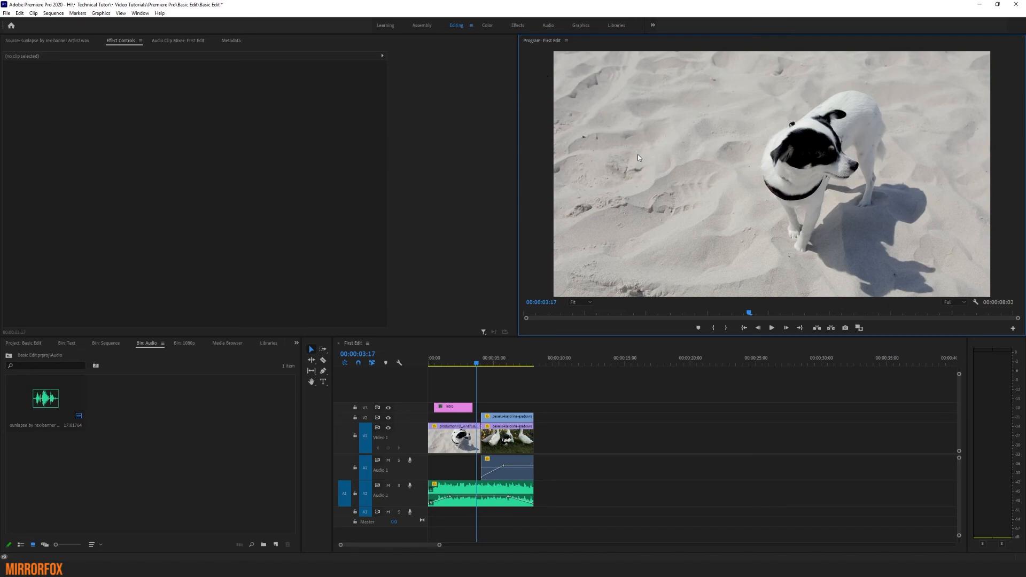
key(grave)
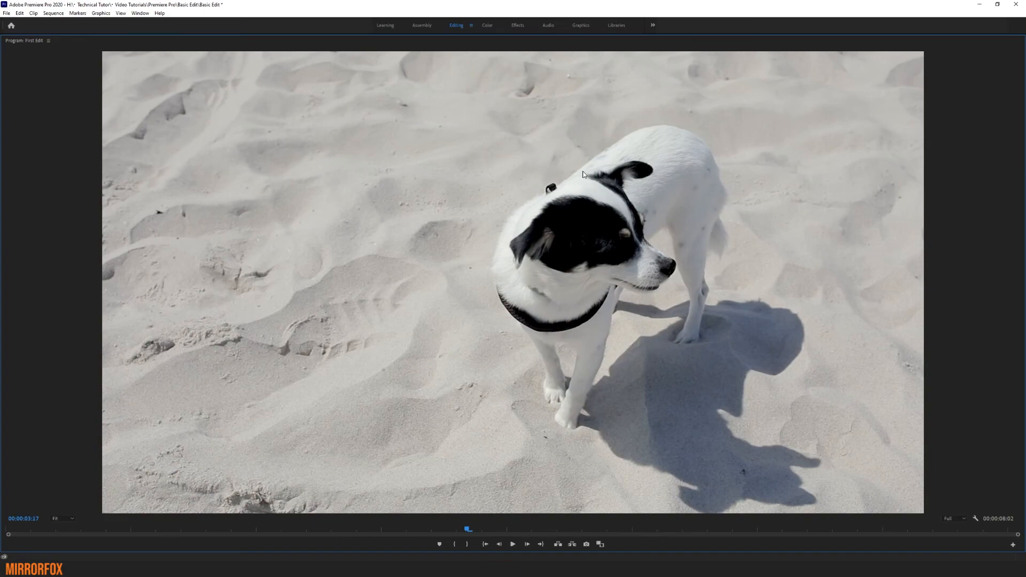
key(grave)
- Maximize the First Edit timeline to view all its tracks, then restore the workspace layout
click(604, 374)
click(51, 227)
click(566, 390)
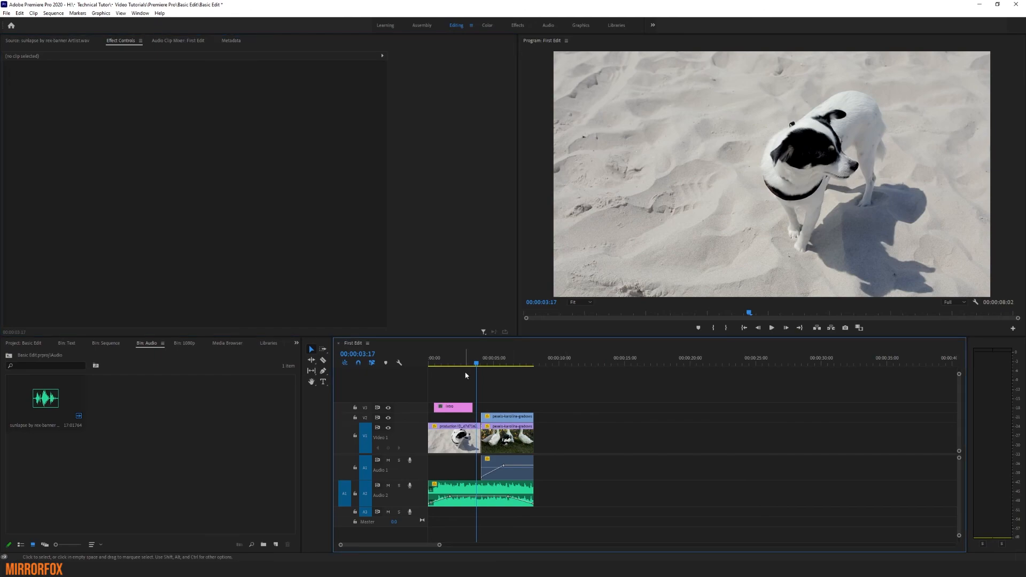
key(grave)
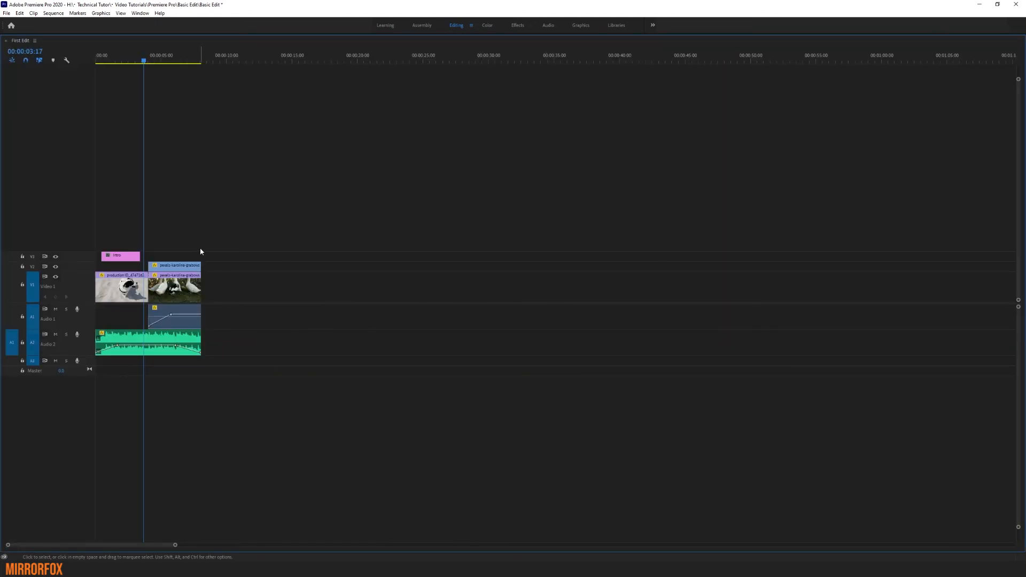
key(grave)
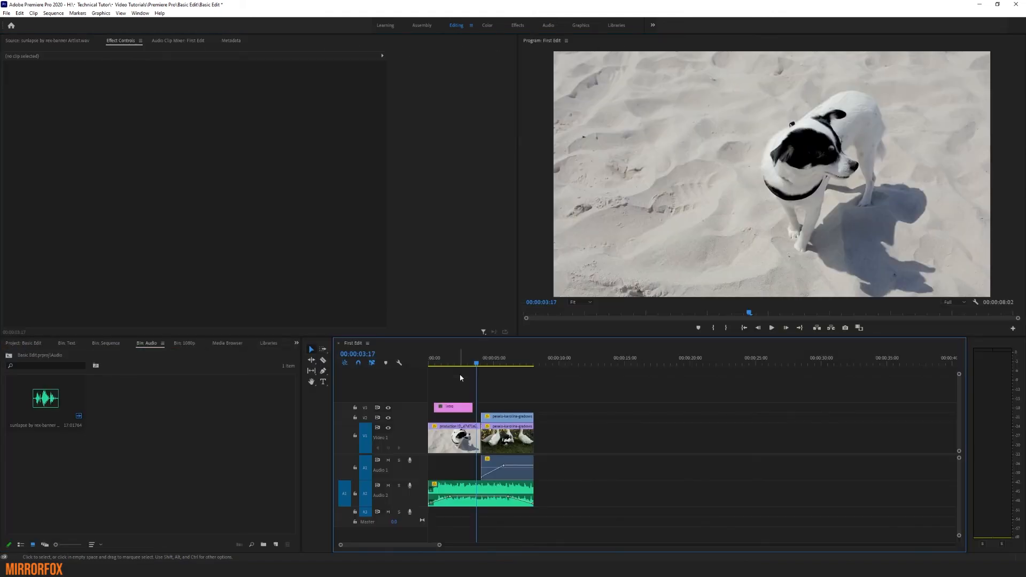
- Move the playhead to 00:00:05:03 and open the media export settings for the First Edit sequence
drag(477, 364, 496, 364)
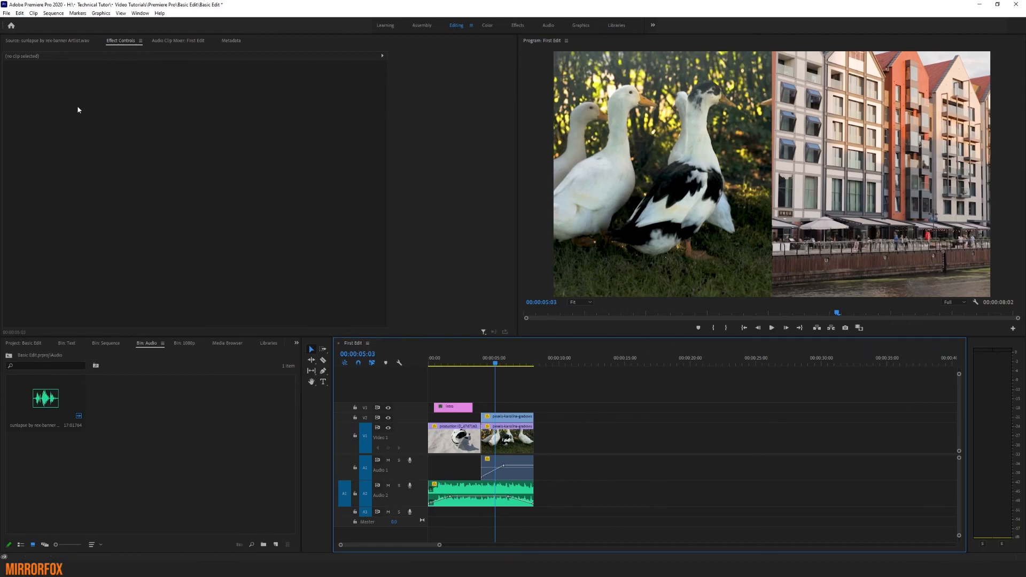
click(7, 13)
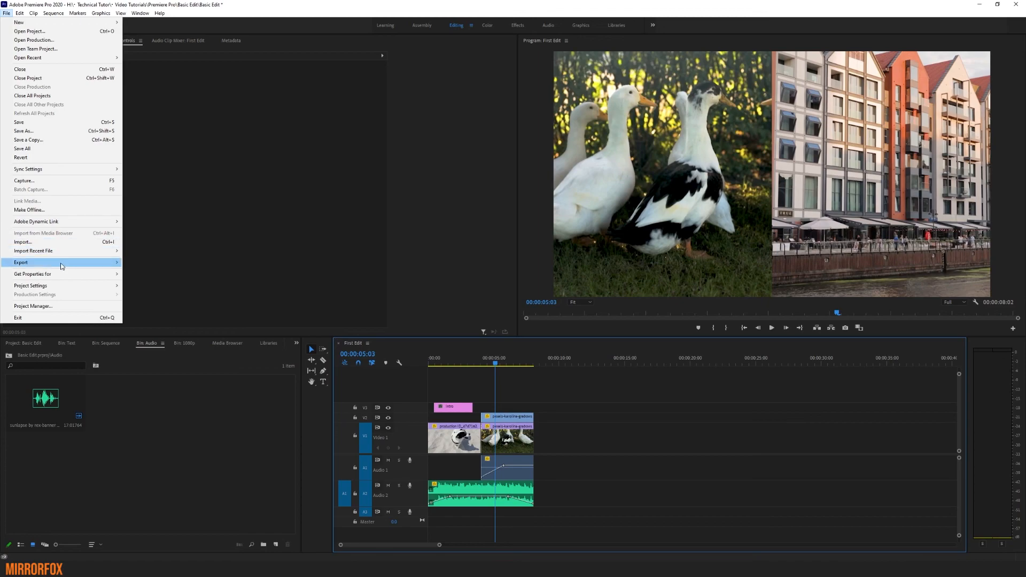
mouse_move(62, 265)
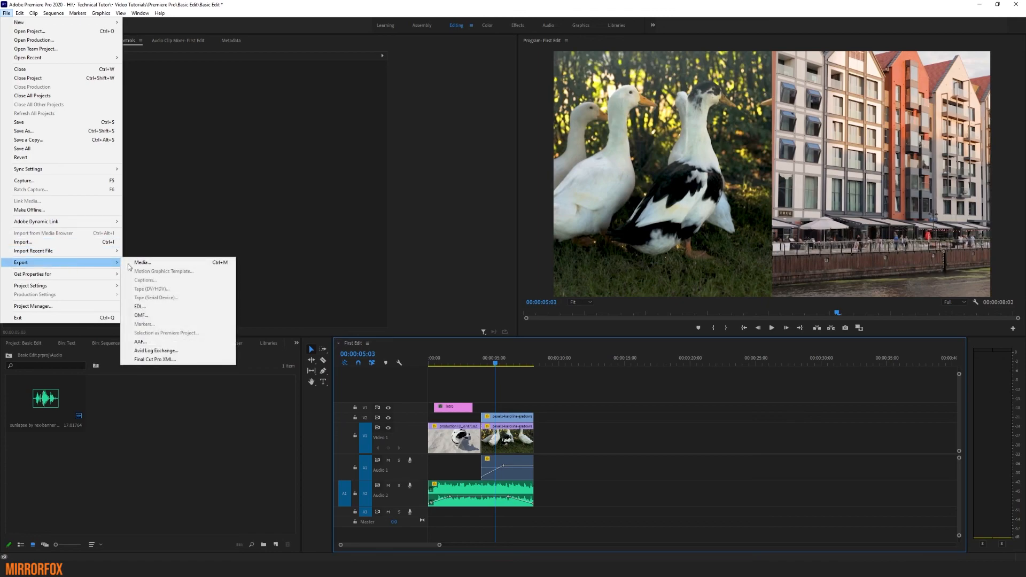
click(223, 264)
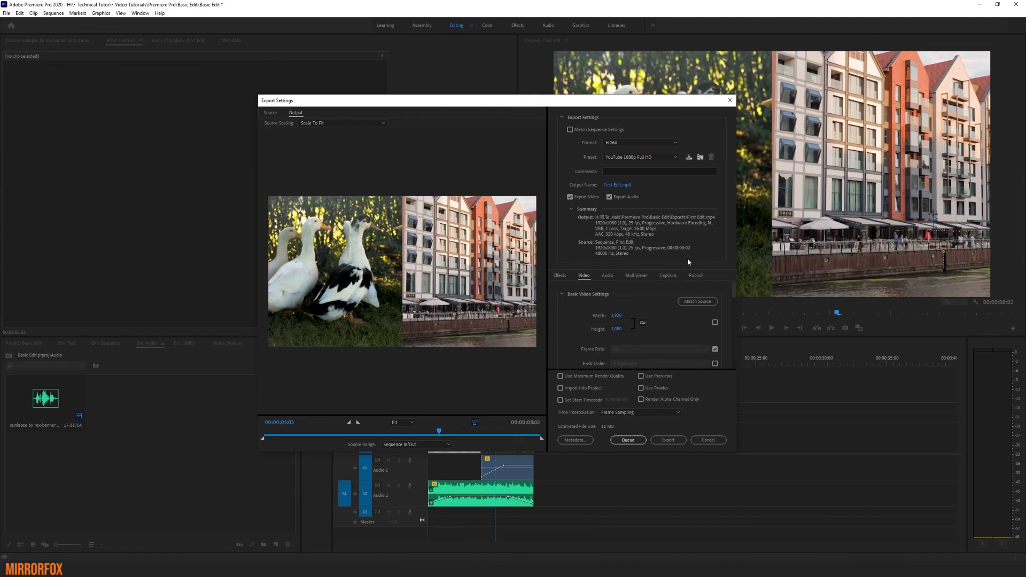
- Use H.264 as the export format with the YouTube 1080p Full HD preset
click(632, 144)
click(631, 258)
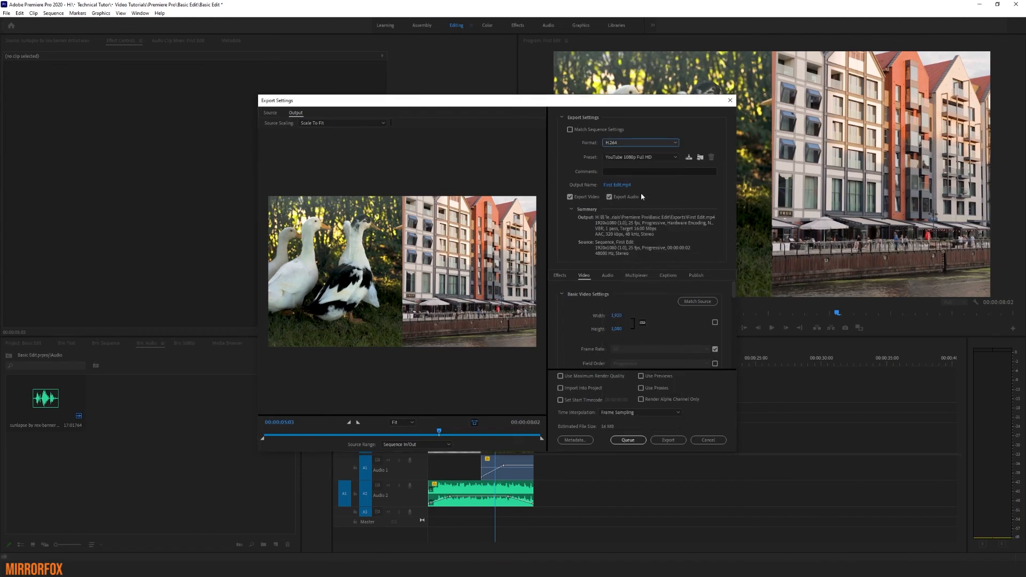
click(635, 159)
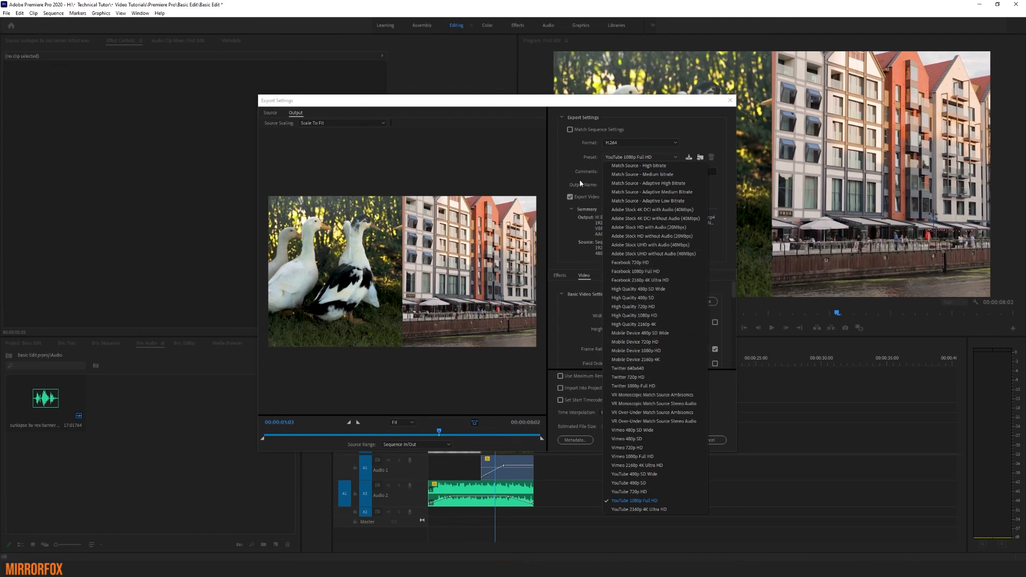
click(609, 159)
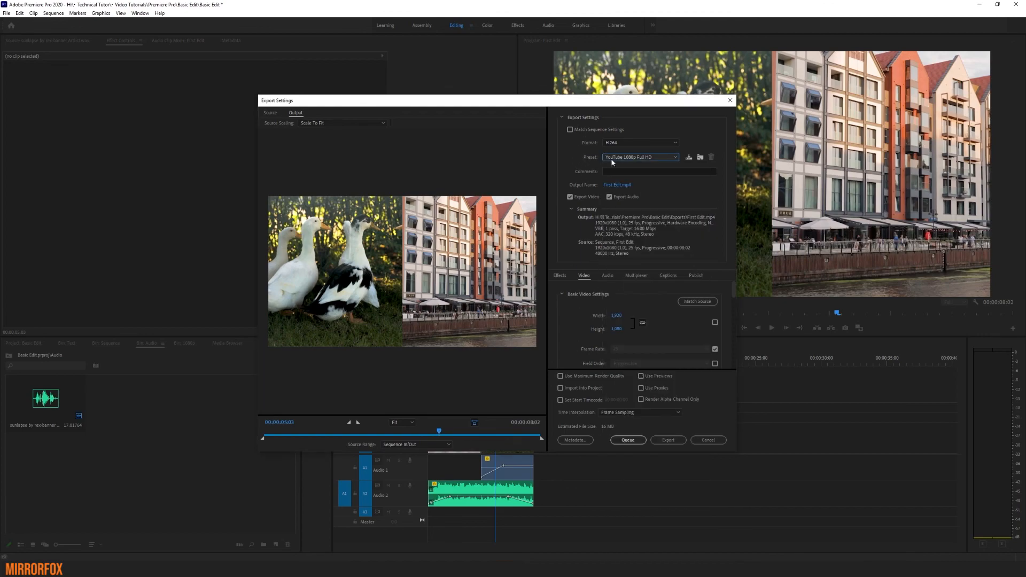
click(636, 157)
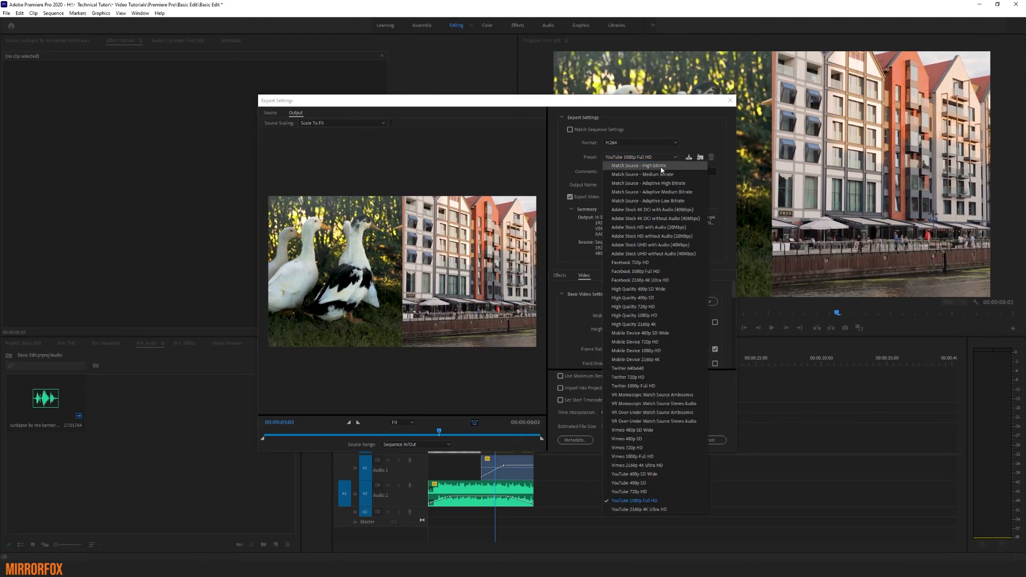
click(569, 156)
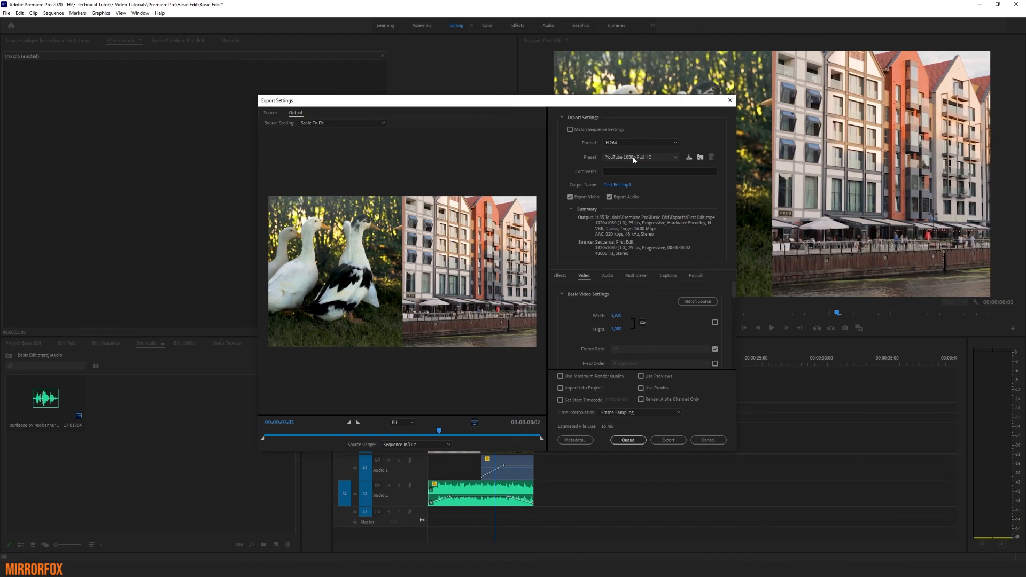
- Set the export's output file to Final Video in the Exports folder inside Basic Edit
click(609, 186)
drag(545, 117, 588, 120)
click(554, 133)
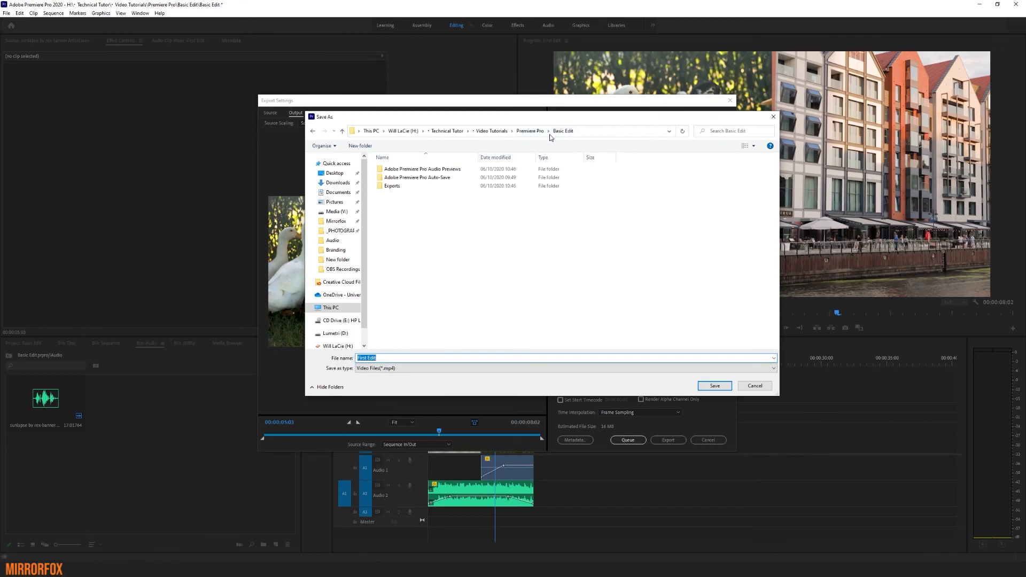
double_click(397, 187)
click(385, 359)
drag(385, 358, 336, 360)
text(Final Video)
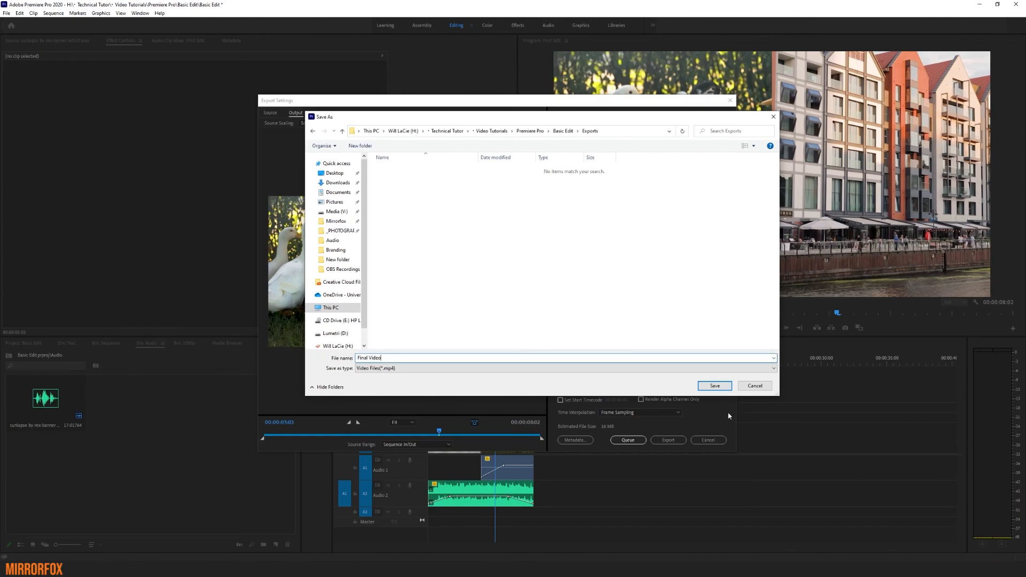
click(714, 384)
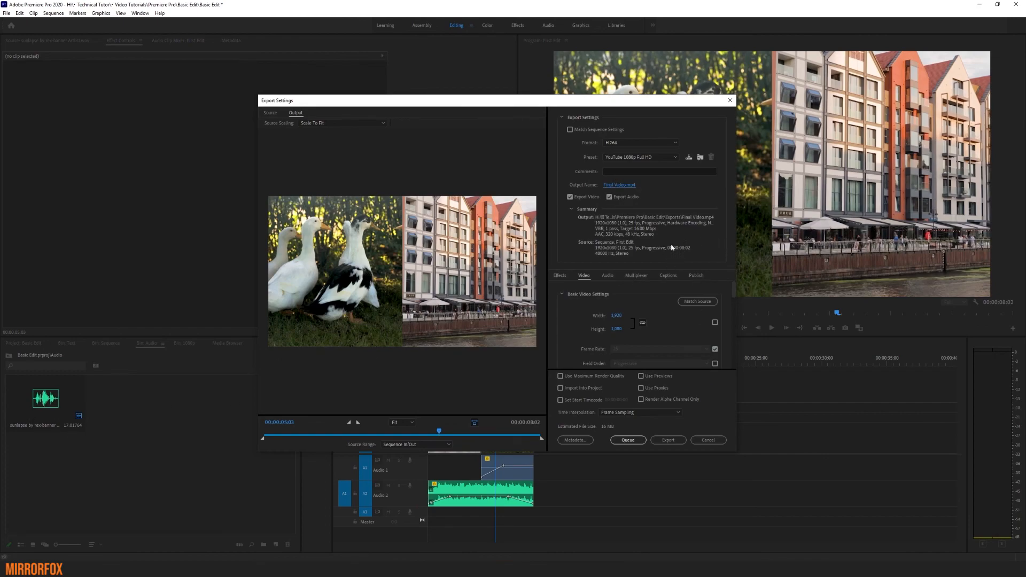
- Scrub through the export preview to 00:00:07:04 and export the sequence directly
drag(302, 431, 510, 433)
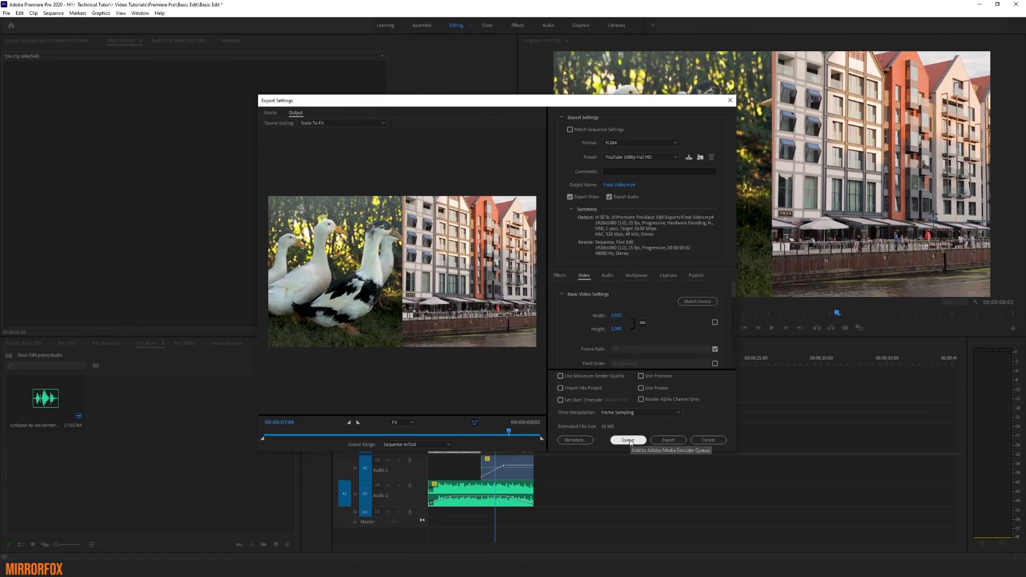
click(630, 442)
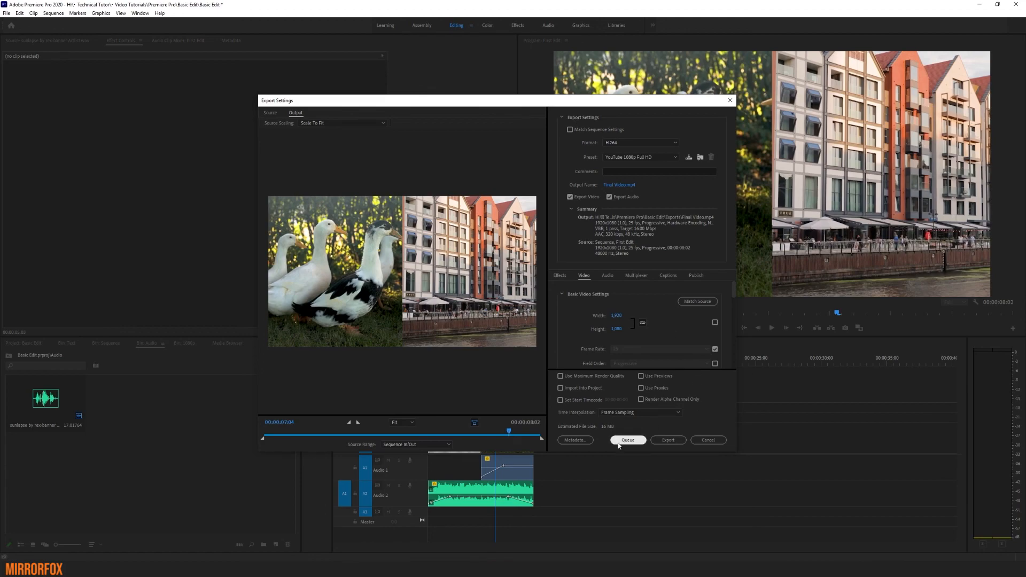
click(676, 442)
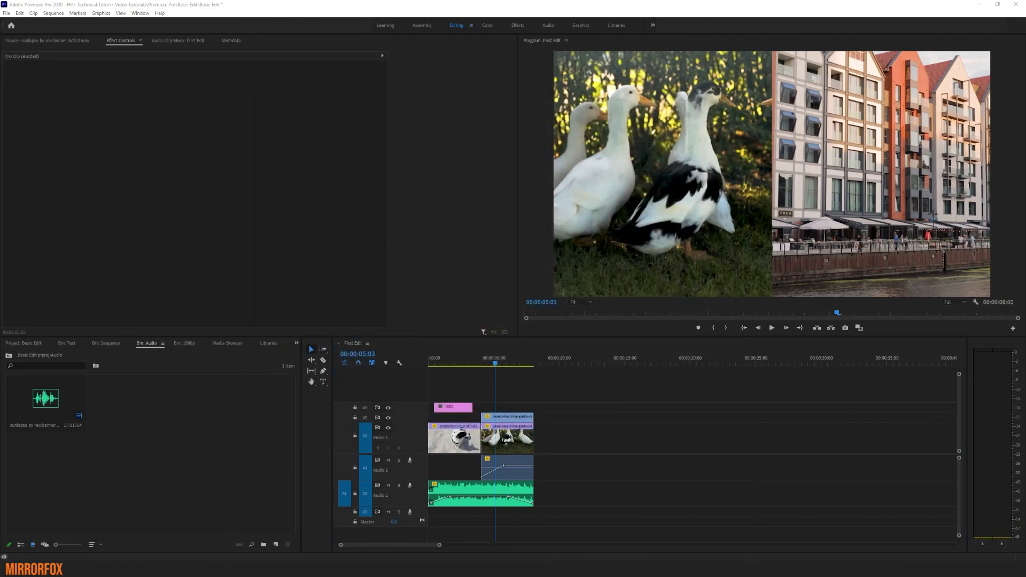
- Switch to File Explorer and open the Exports folder under Technical Tutor, Video Tutorials, Premiere Pro, Basic Edit
key(alt+Tab)
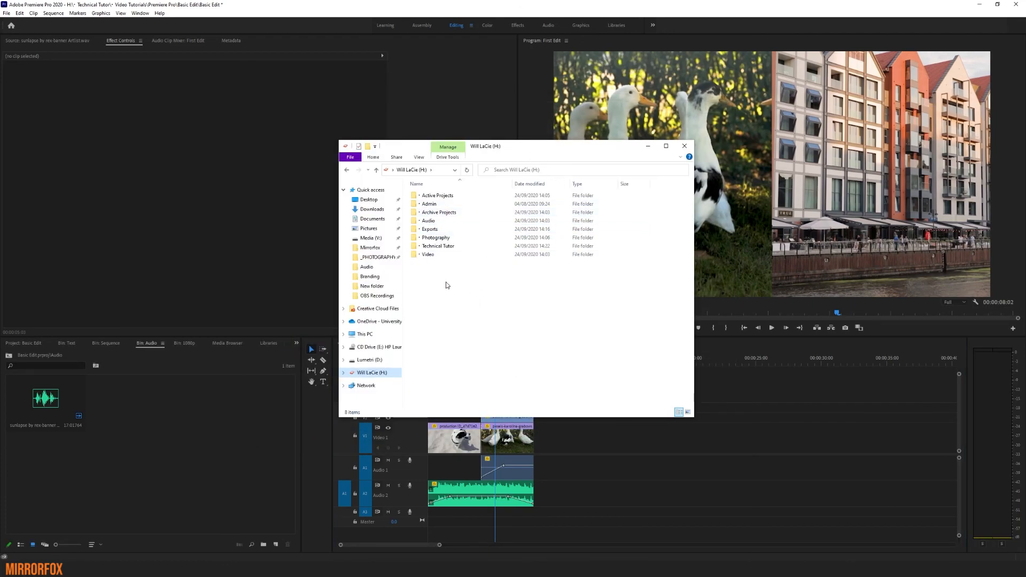
double_click(438, 246)
double_click(446, 249)
double_click(441, 198)
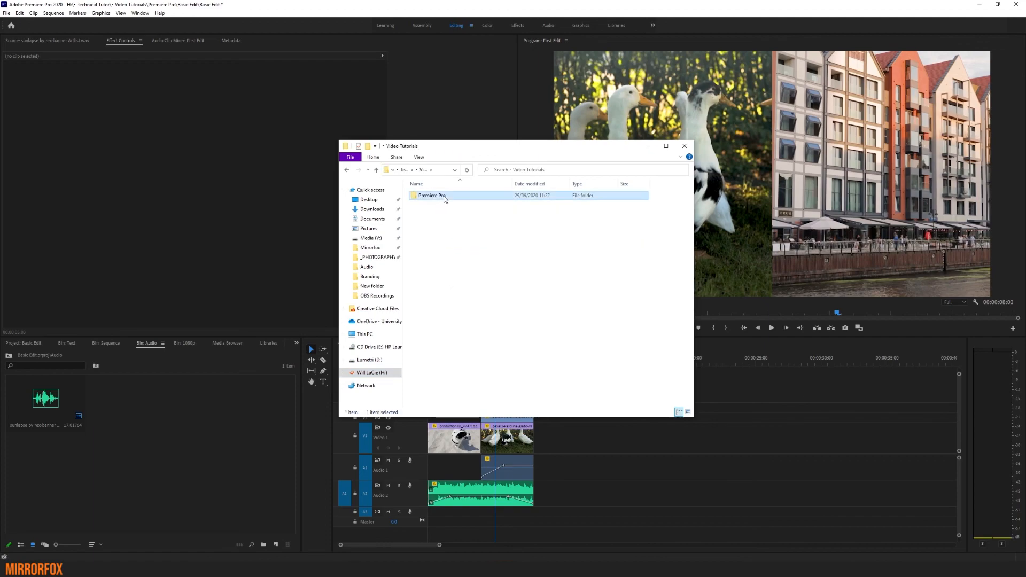
double_click(444, 196)
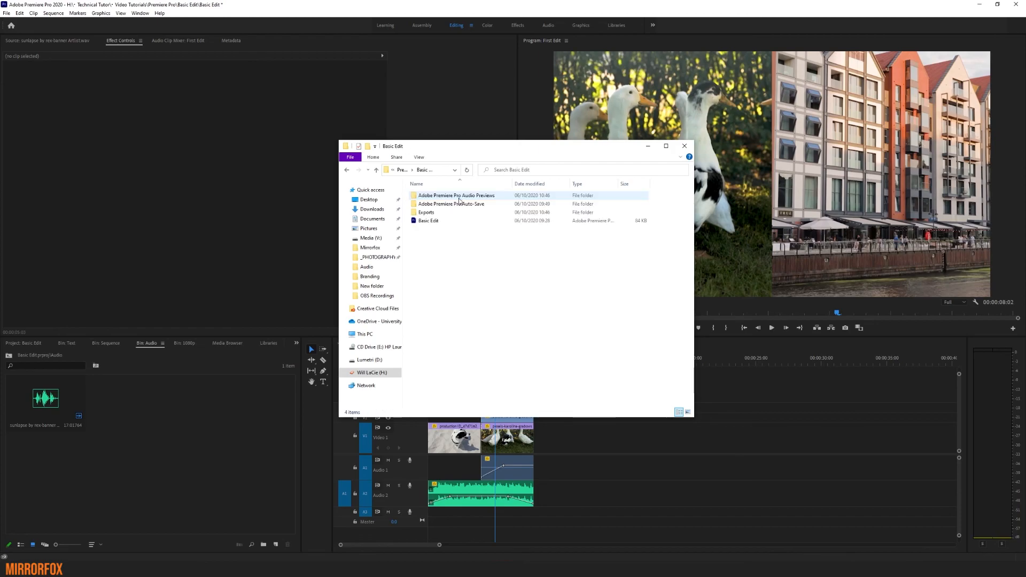
double_click(443, 213)
- Play the exported Final Video in VLC media player, view it full screen, and close the player
double_click(429, 208)
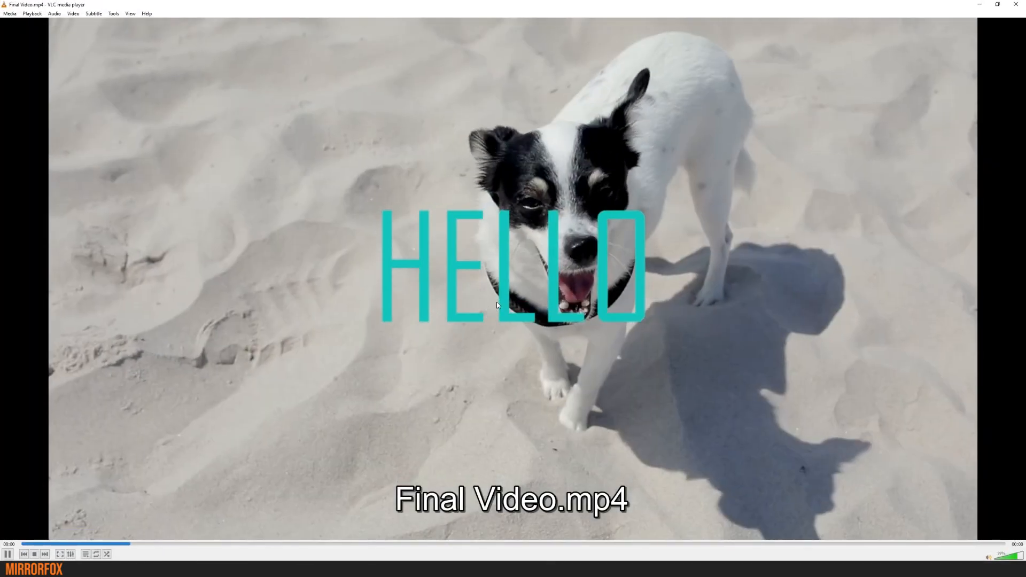
double_click(496, 301)
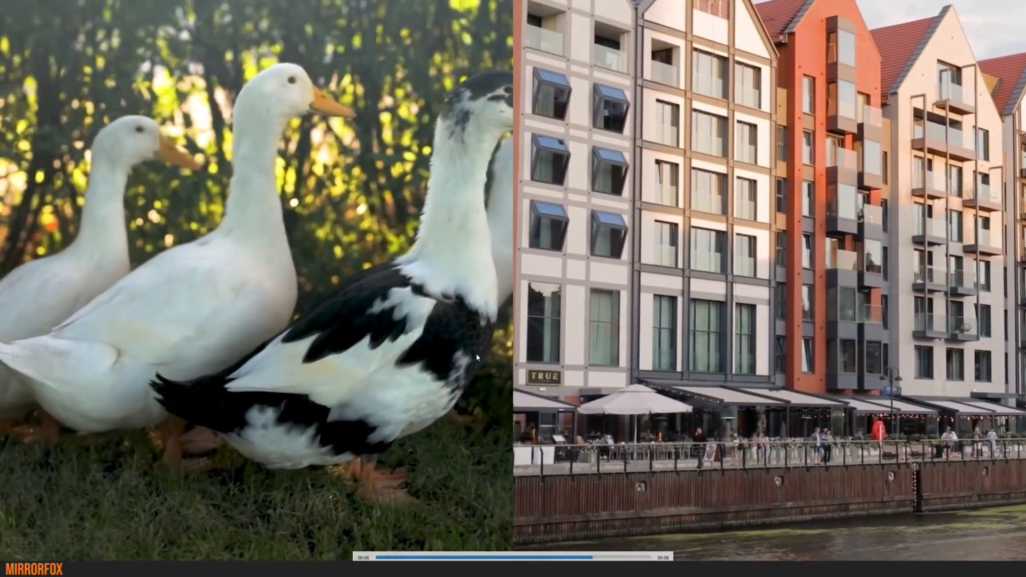
double_click(476, 357)
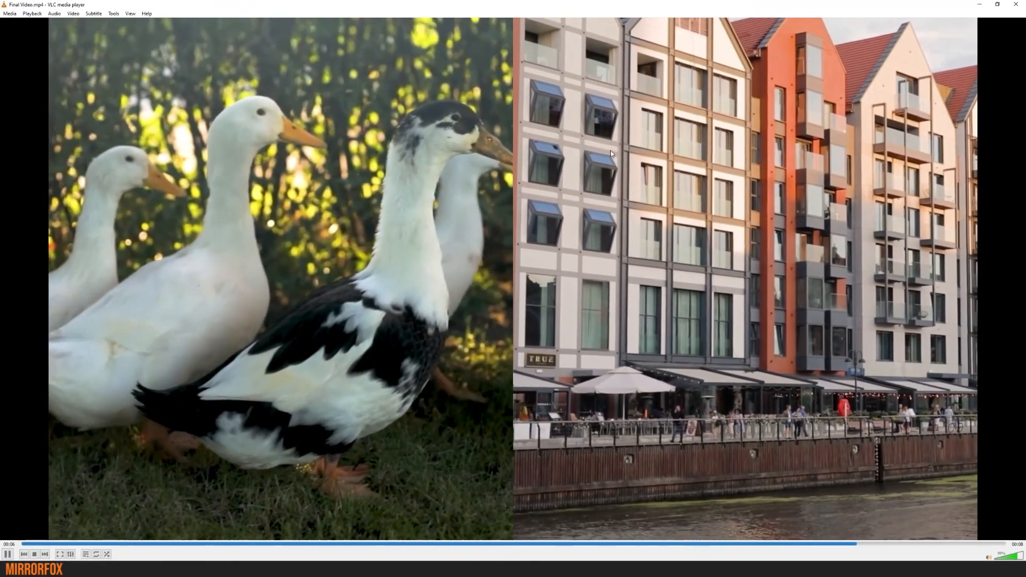
click(1014, 4)
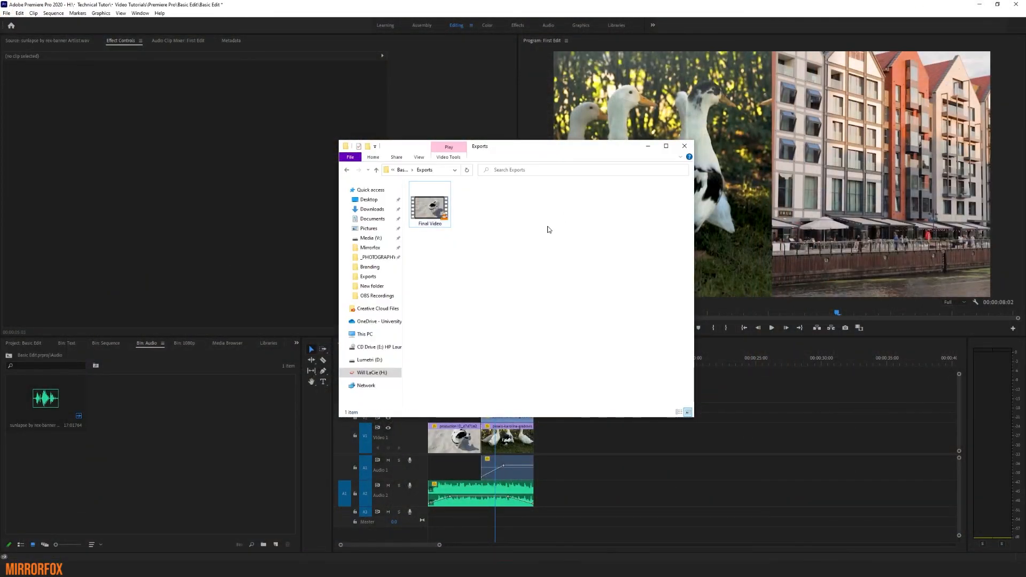